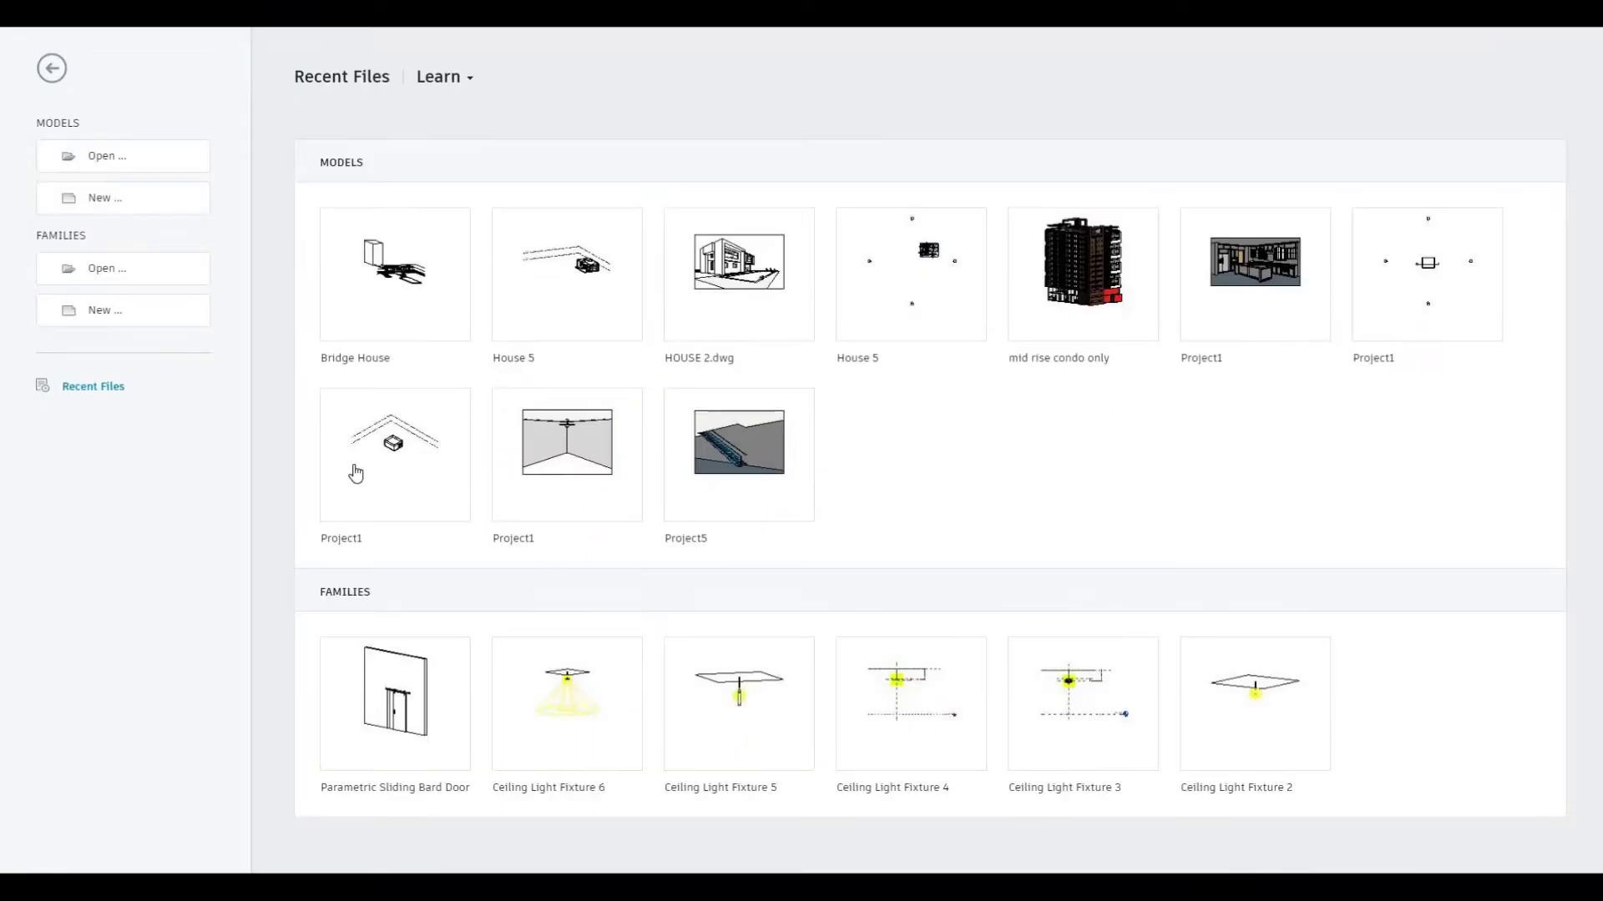
Step: Start a new project from the Architectural Template file
left_click(157, 204)
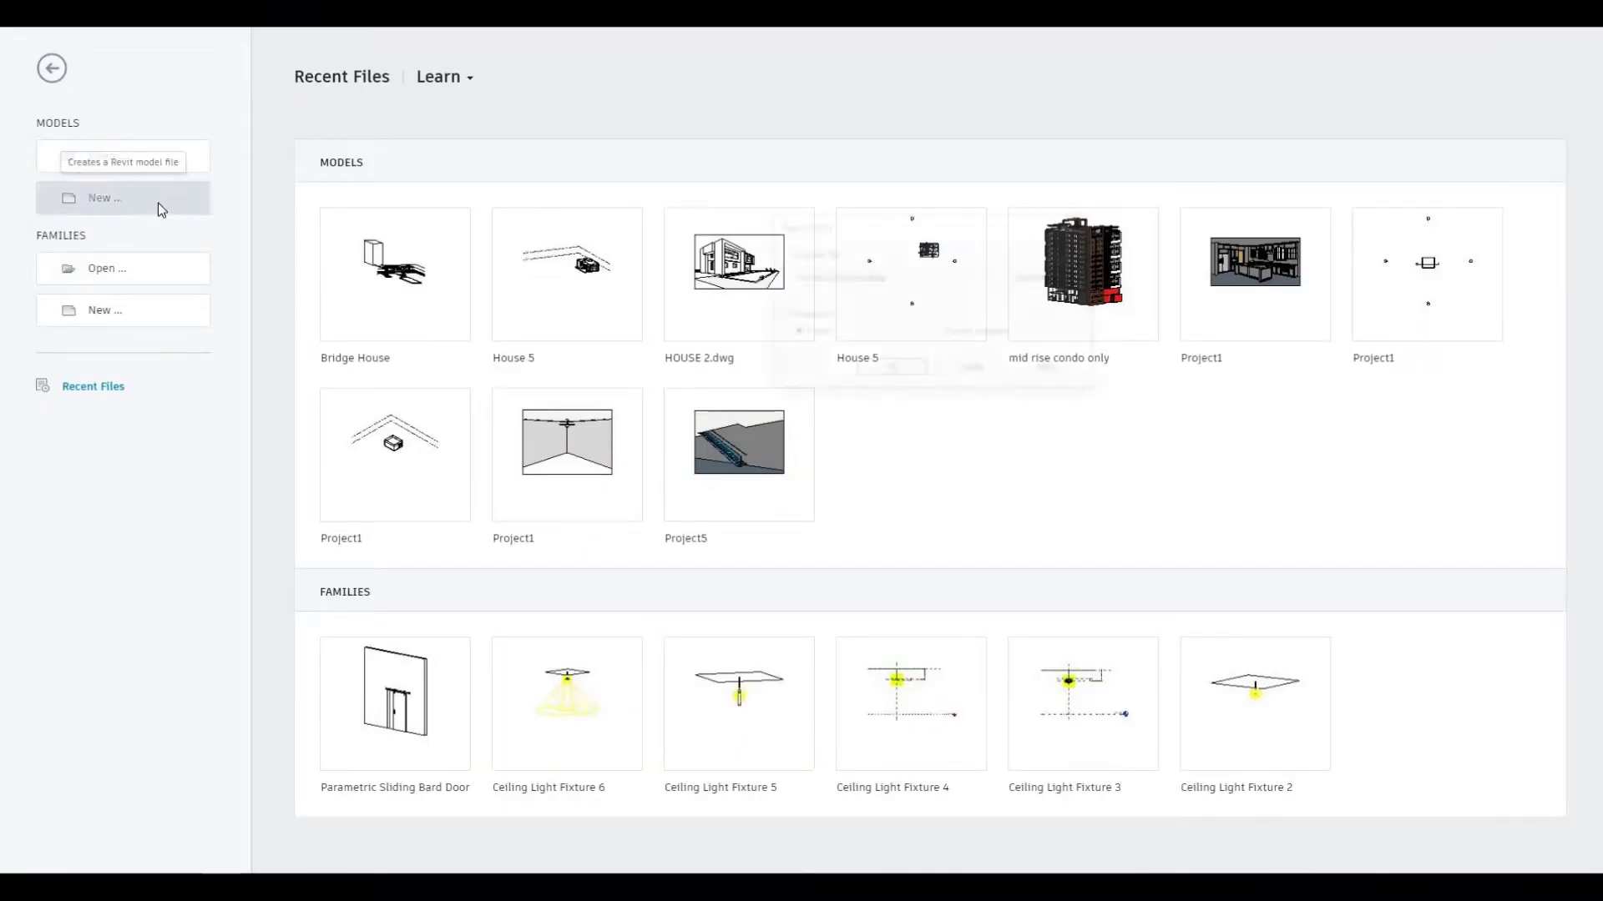
left_click(886, 286)
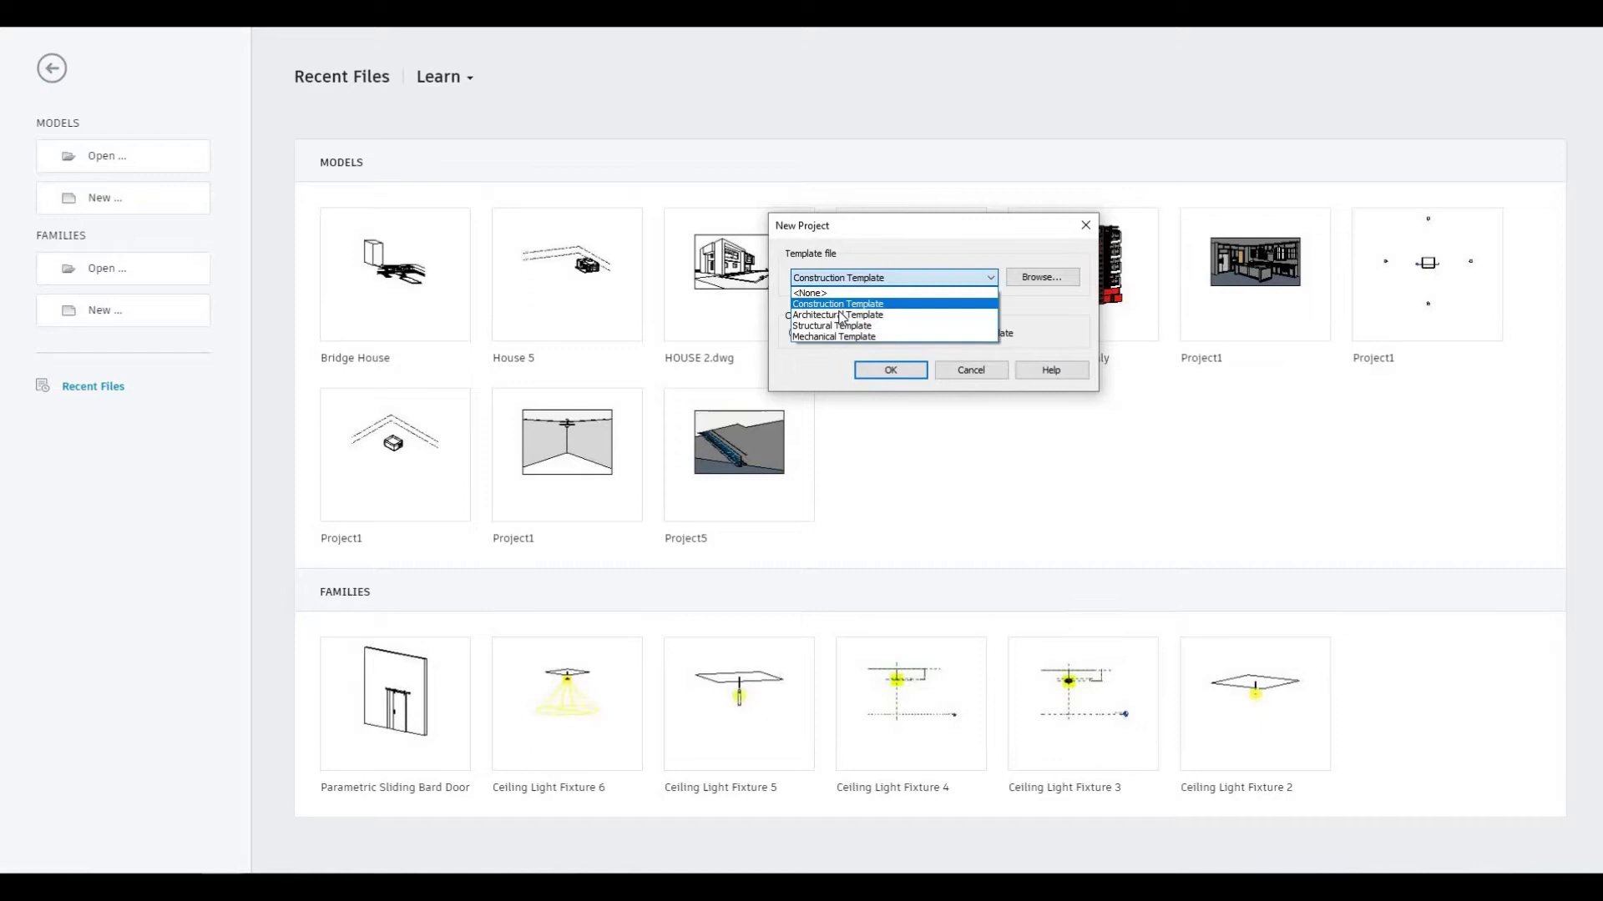
left_click(843, 306)
Step: Confirm the new project, then create an in-place mass keeping the default name Mass 1
left_click(888, 371)
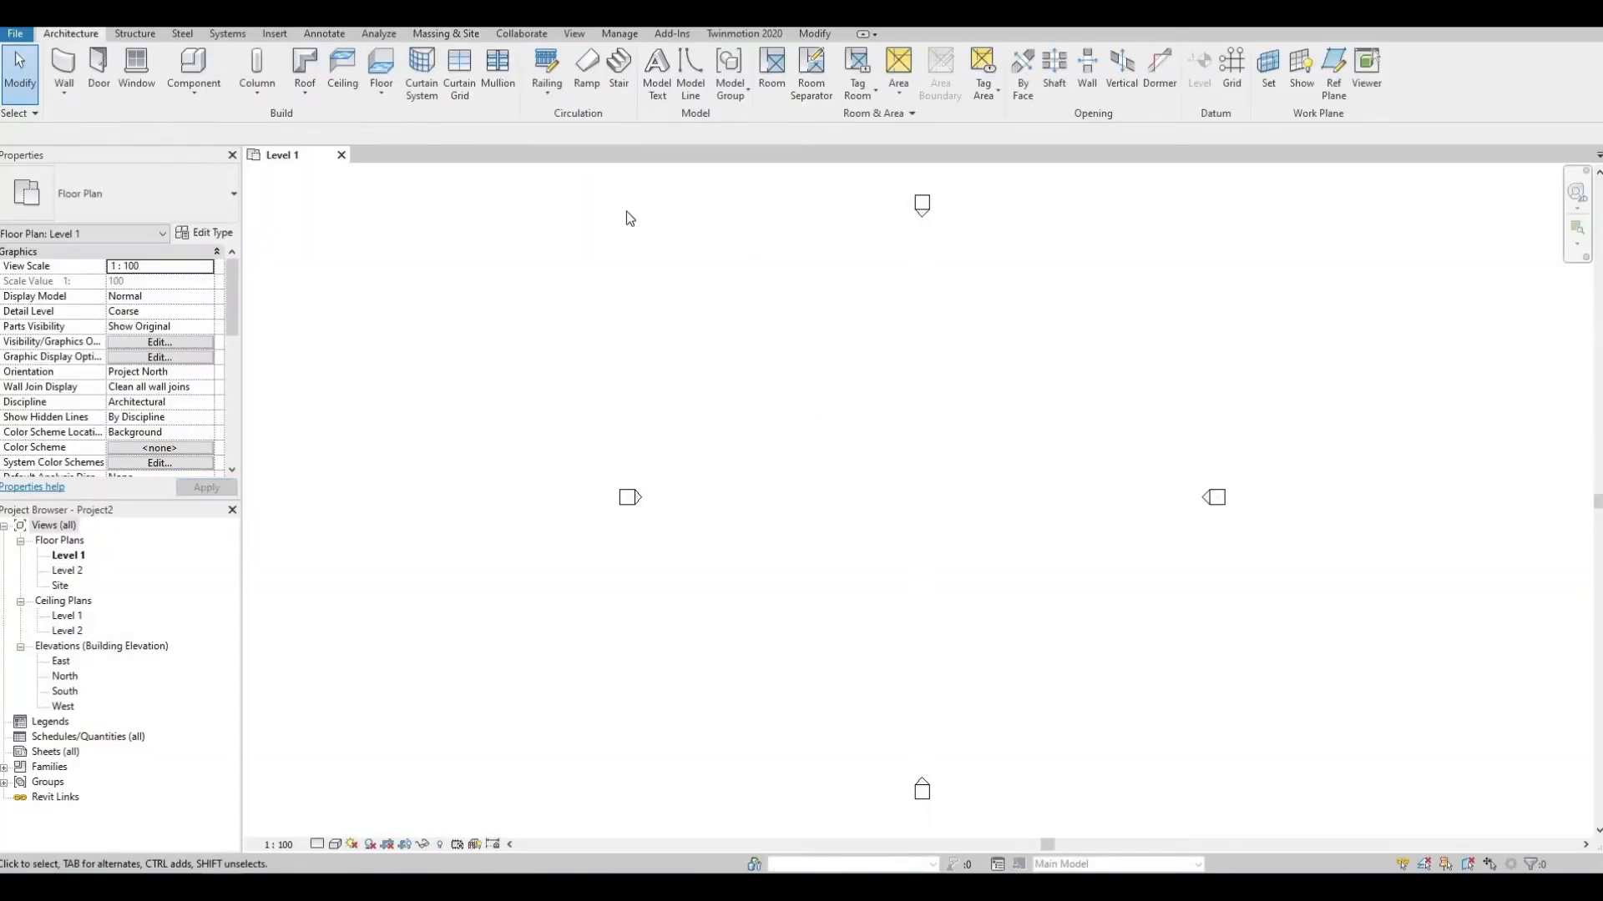
left_click(449, 34)
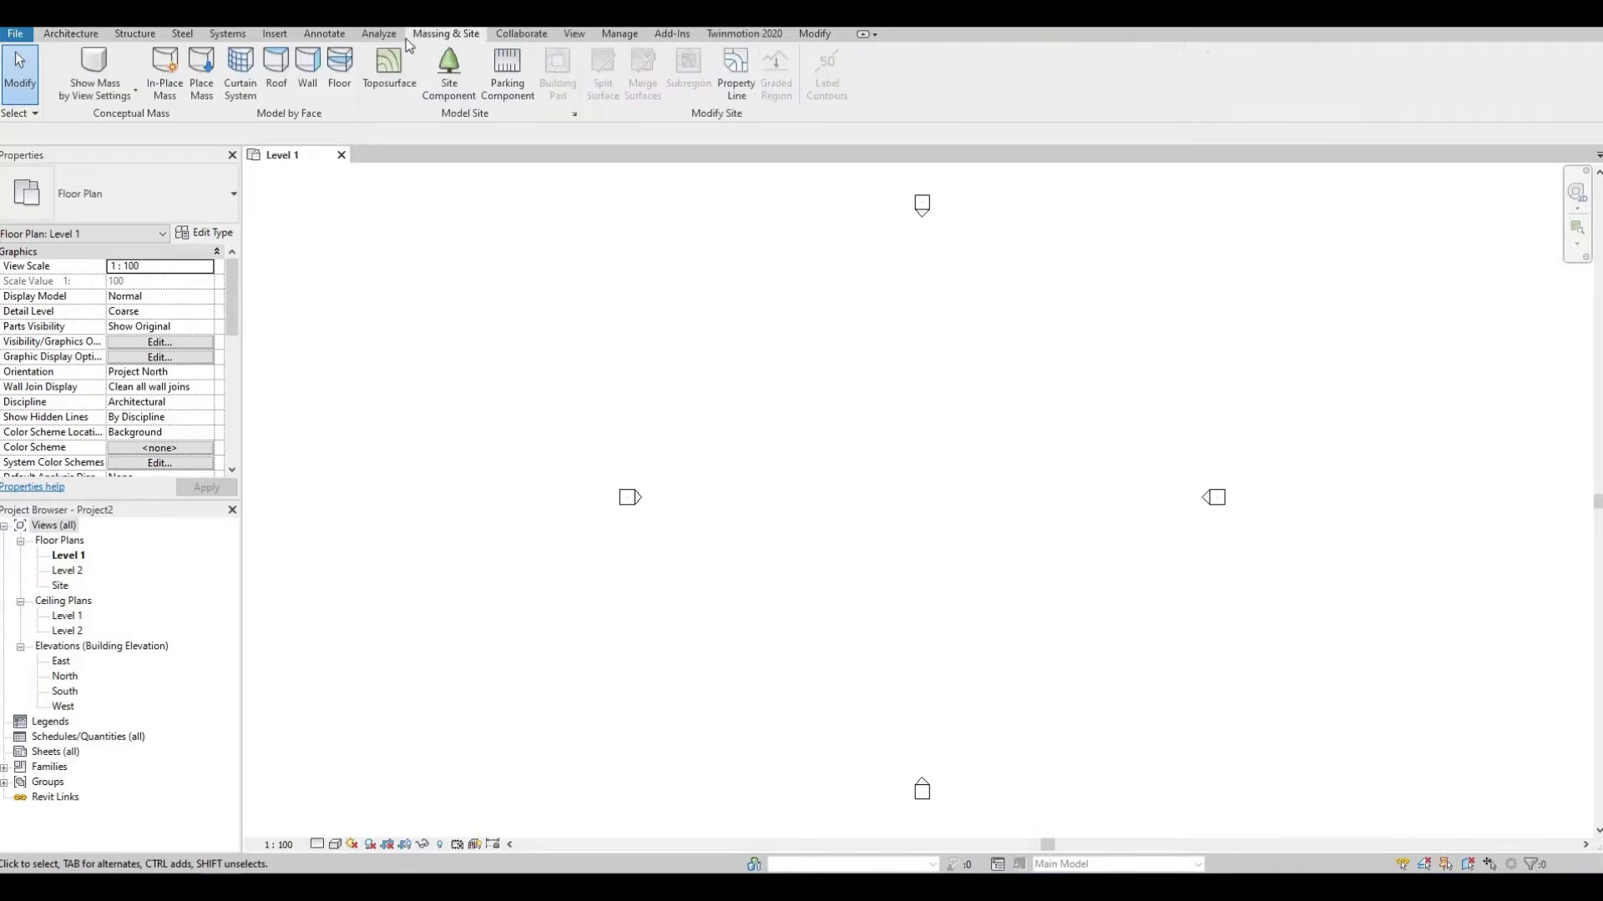
left_click(166, 94)
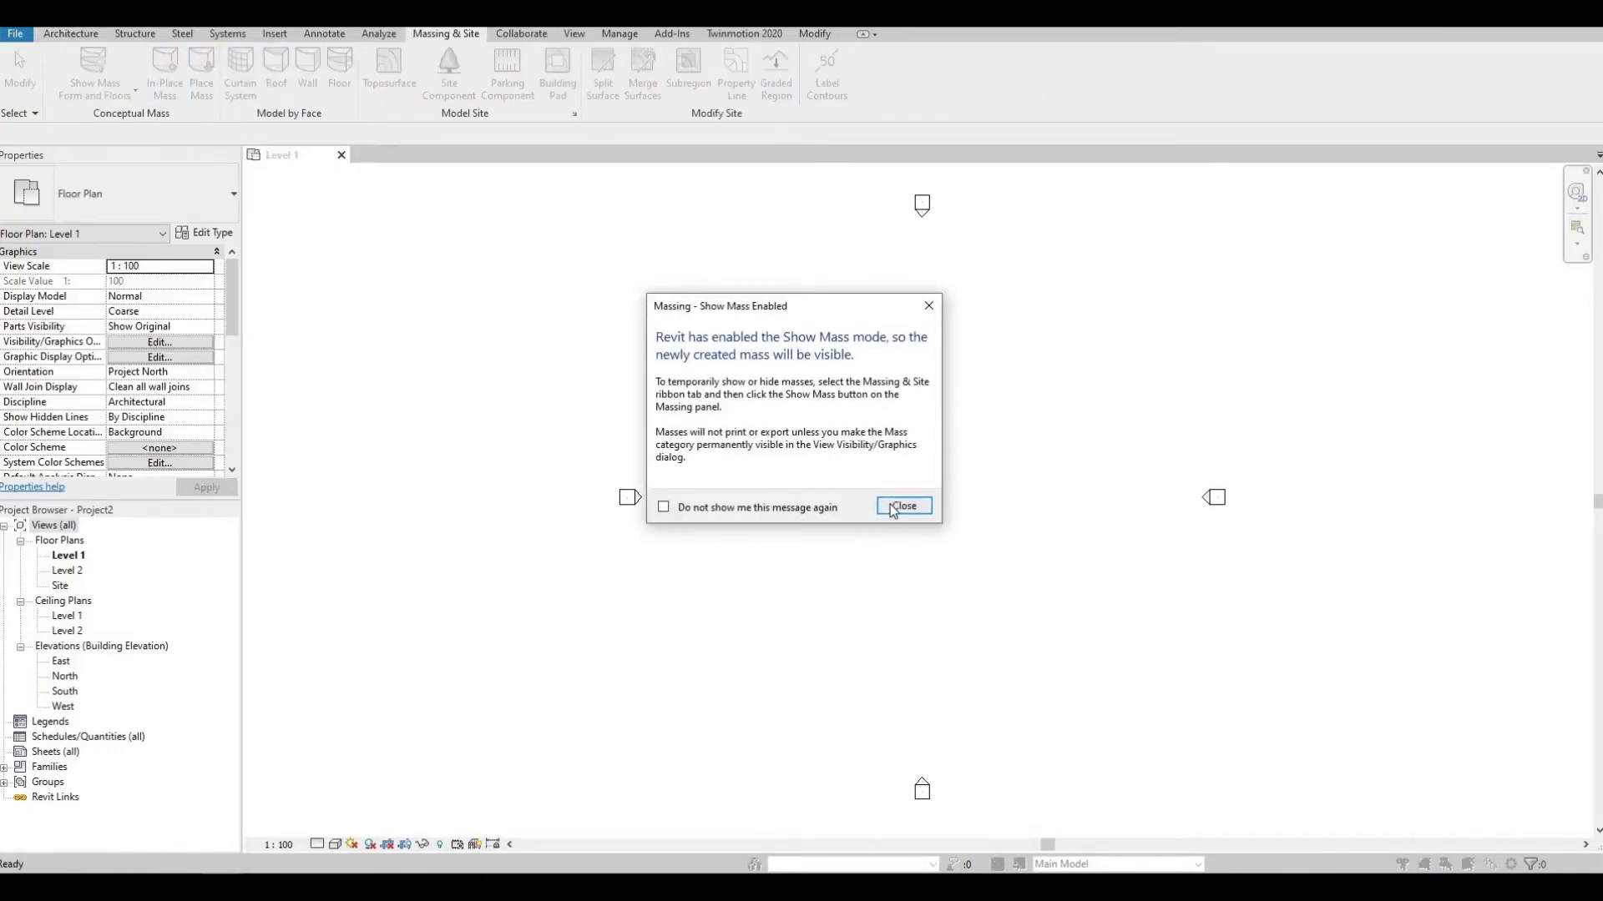
left_click(903, 506)
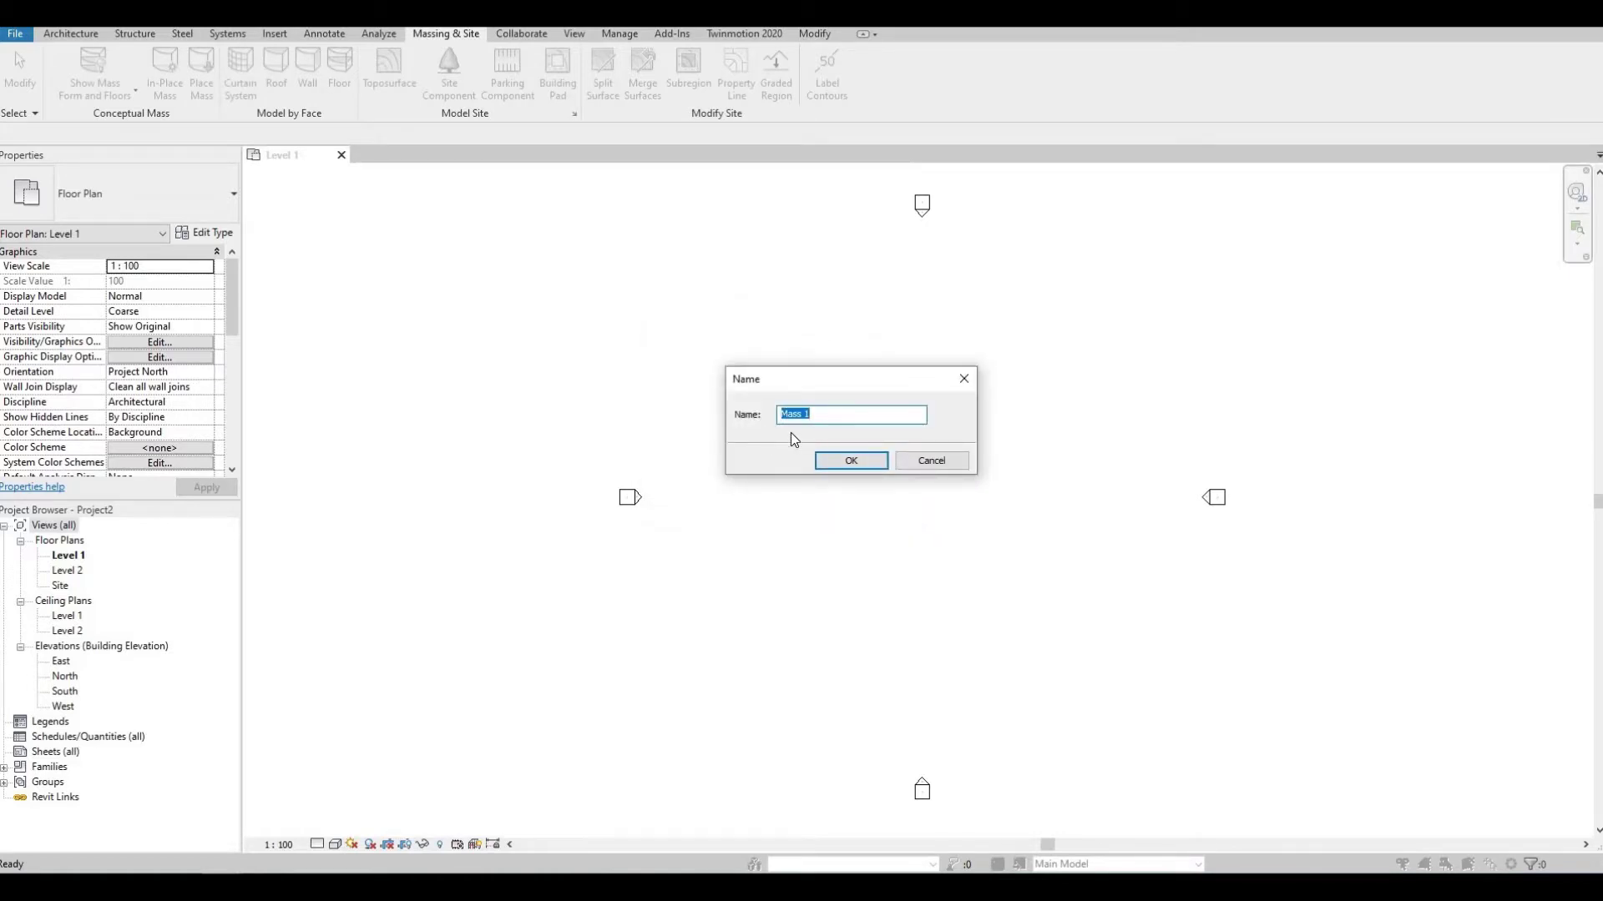
left_click(848, 467)
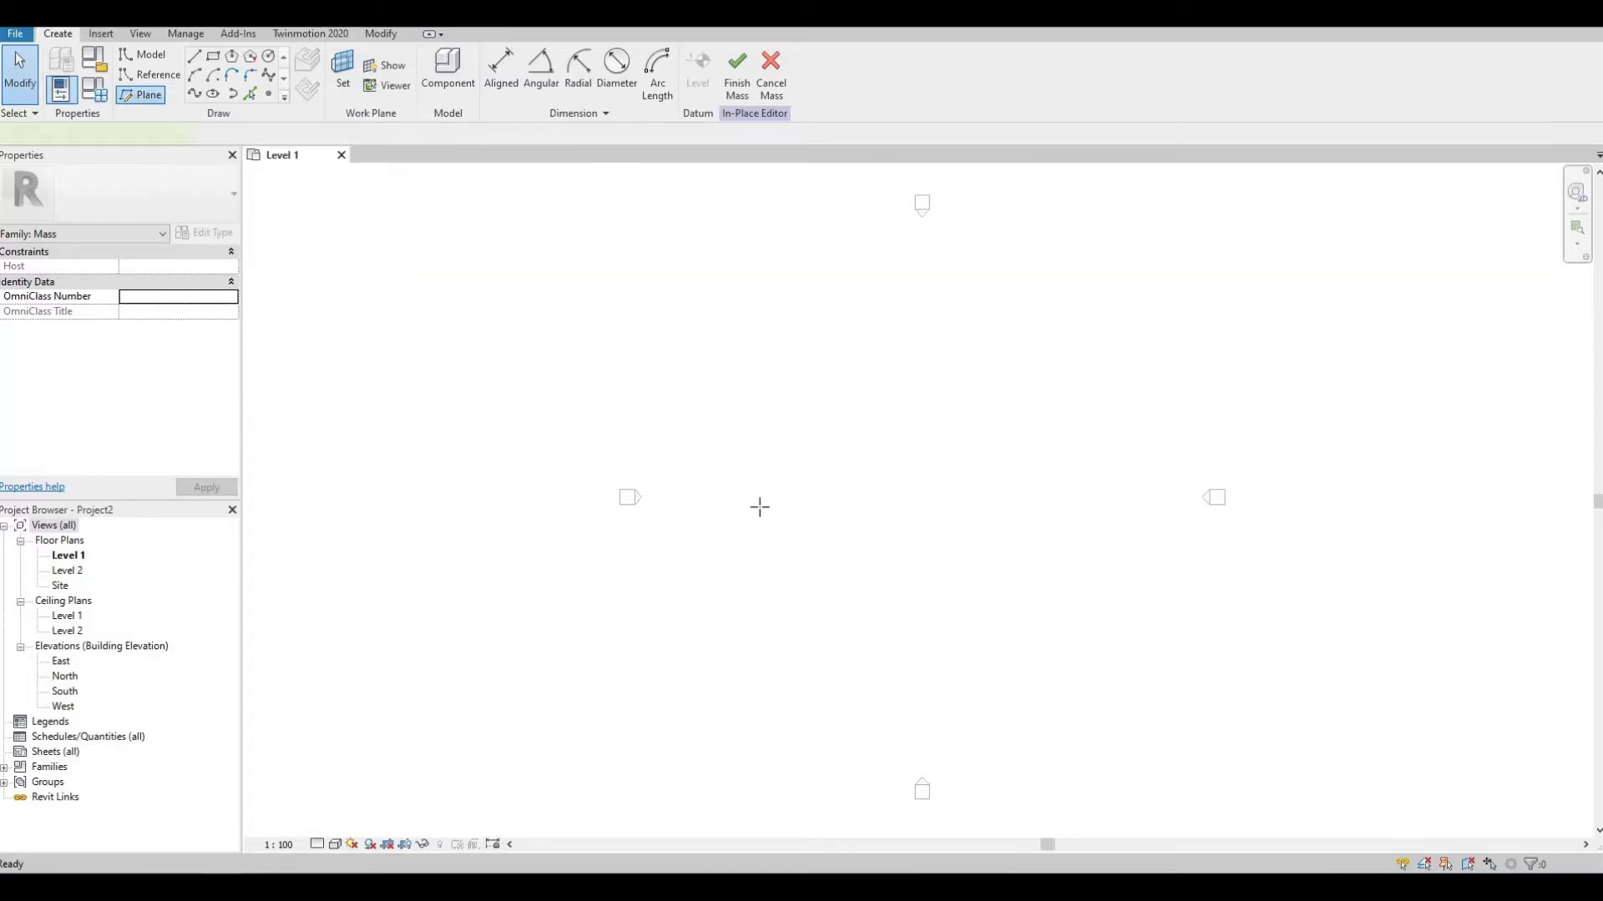
Step: Draw a horizontal reference plane across Level 1 with RP and name it 'a'
key("r")
key("p")
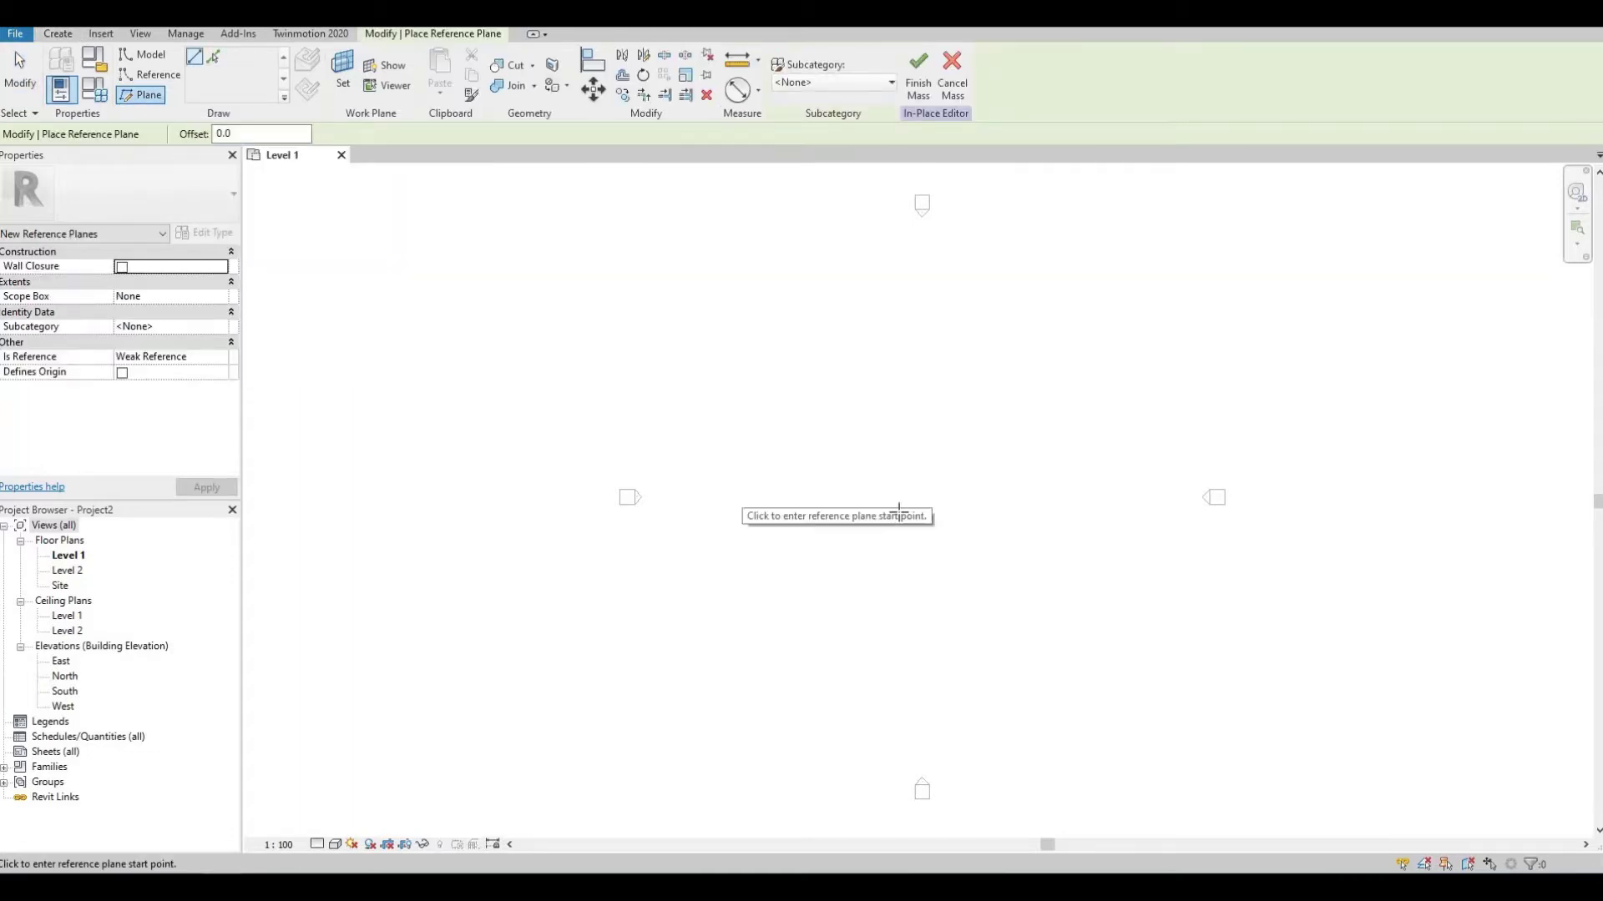
left_click(742, 498)
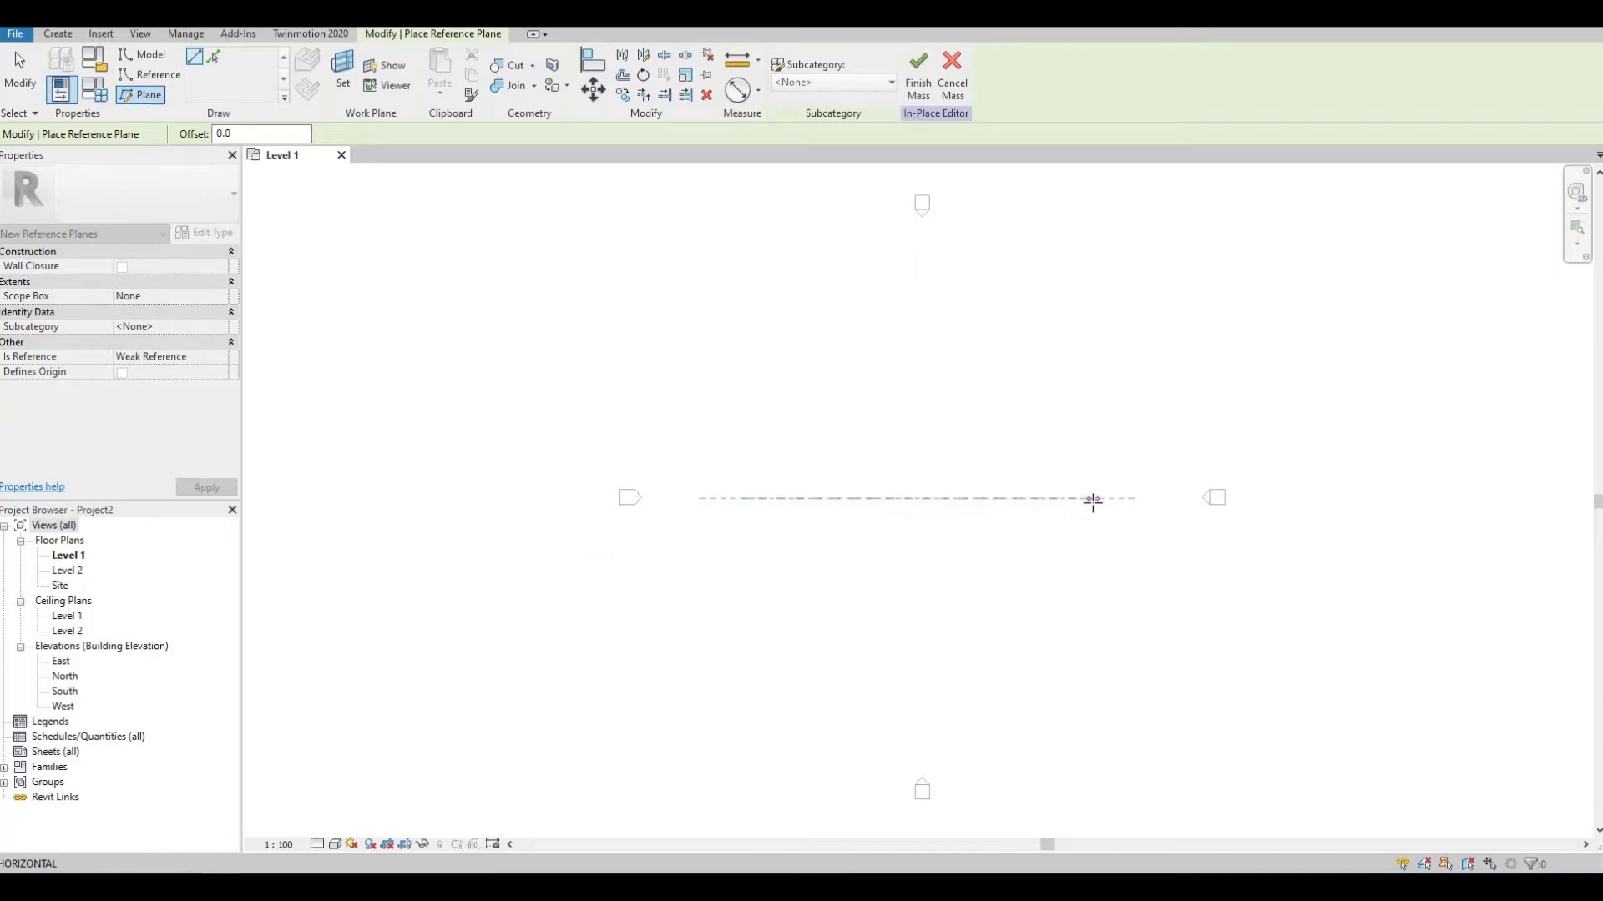
left_click(1093, 498)
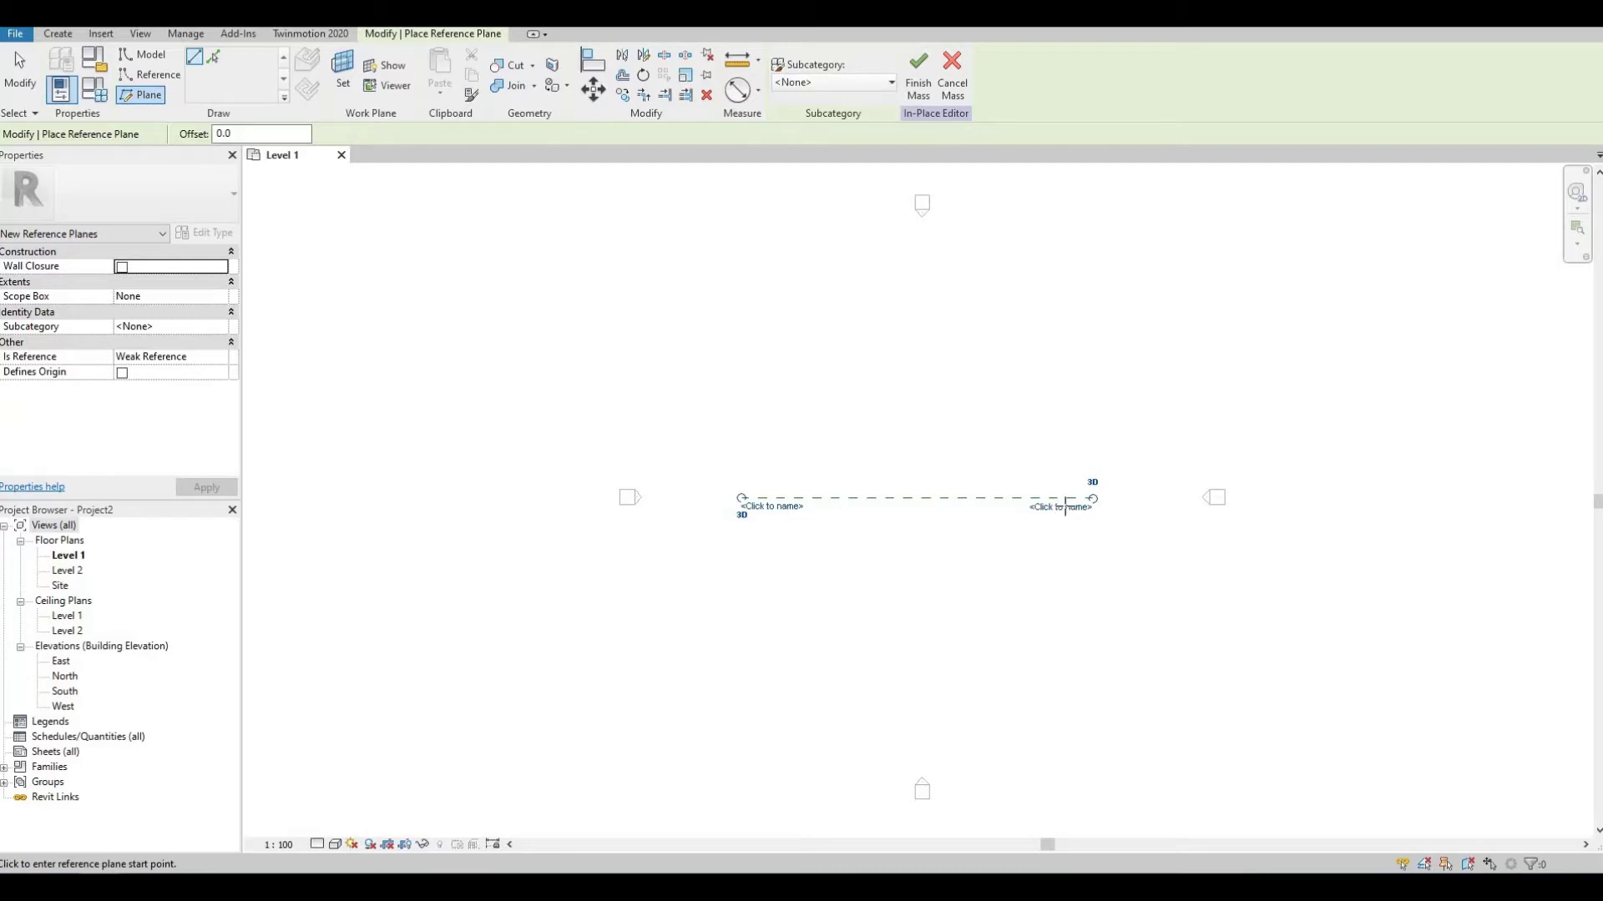
left_click(1065, 508)
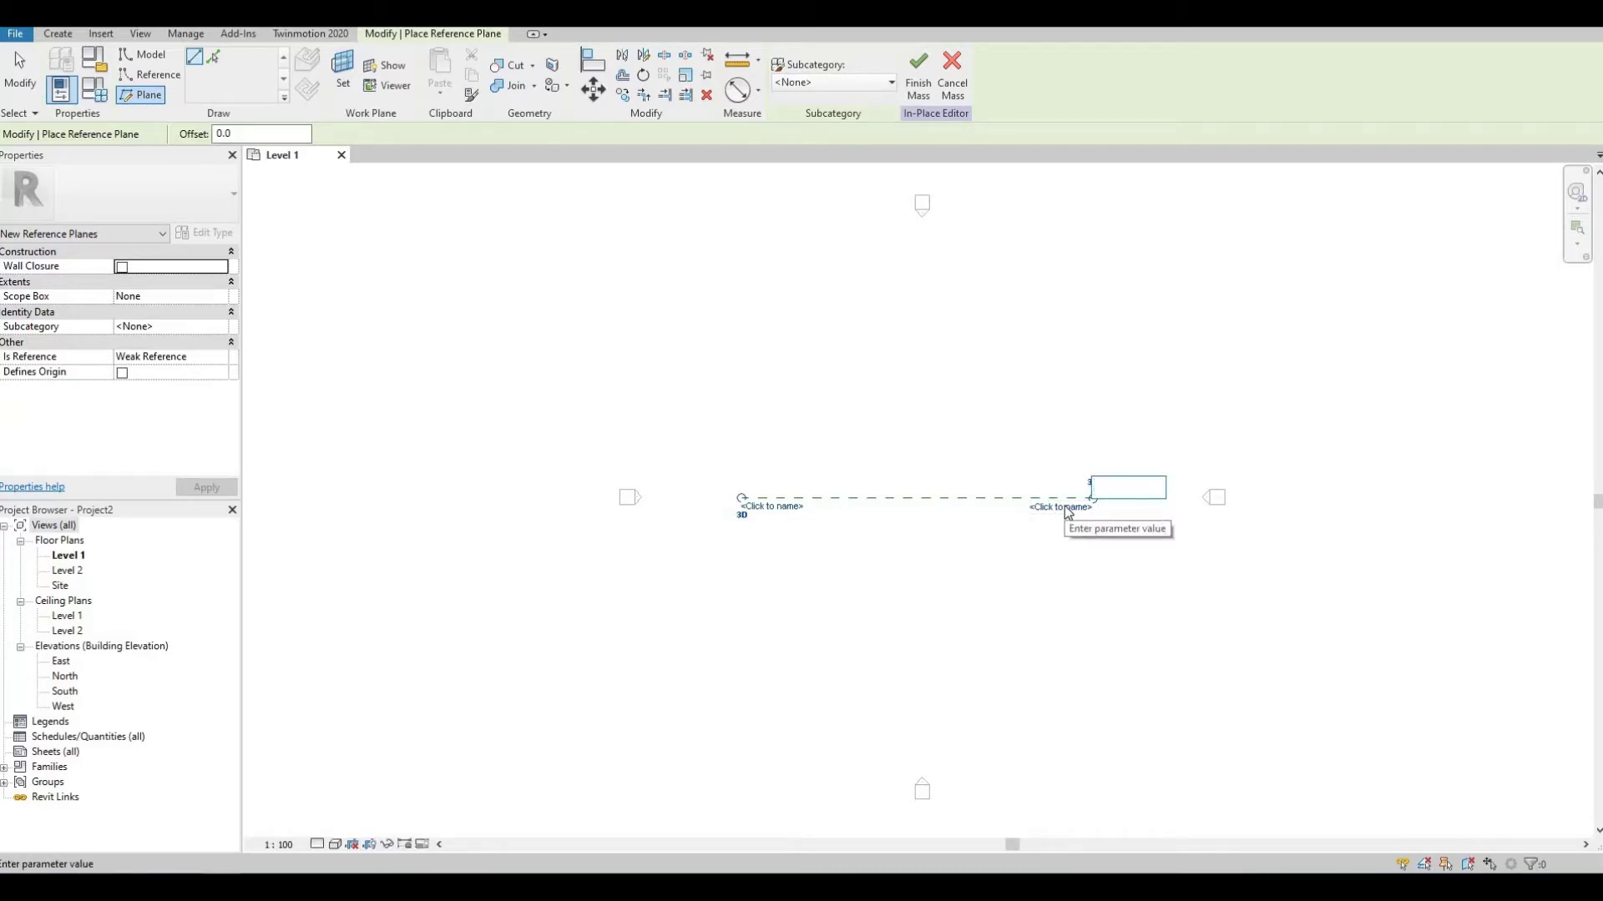
type("a")
key("Return")
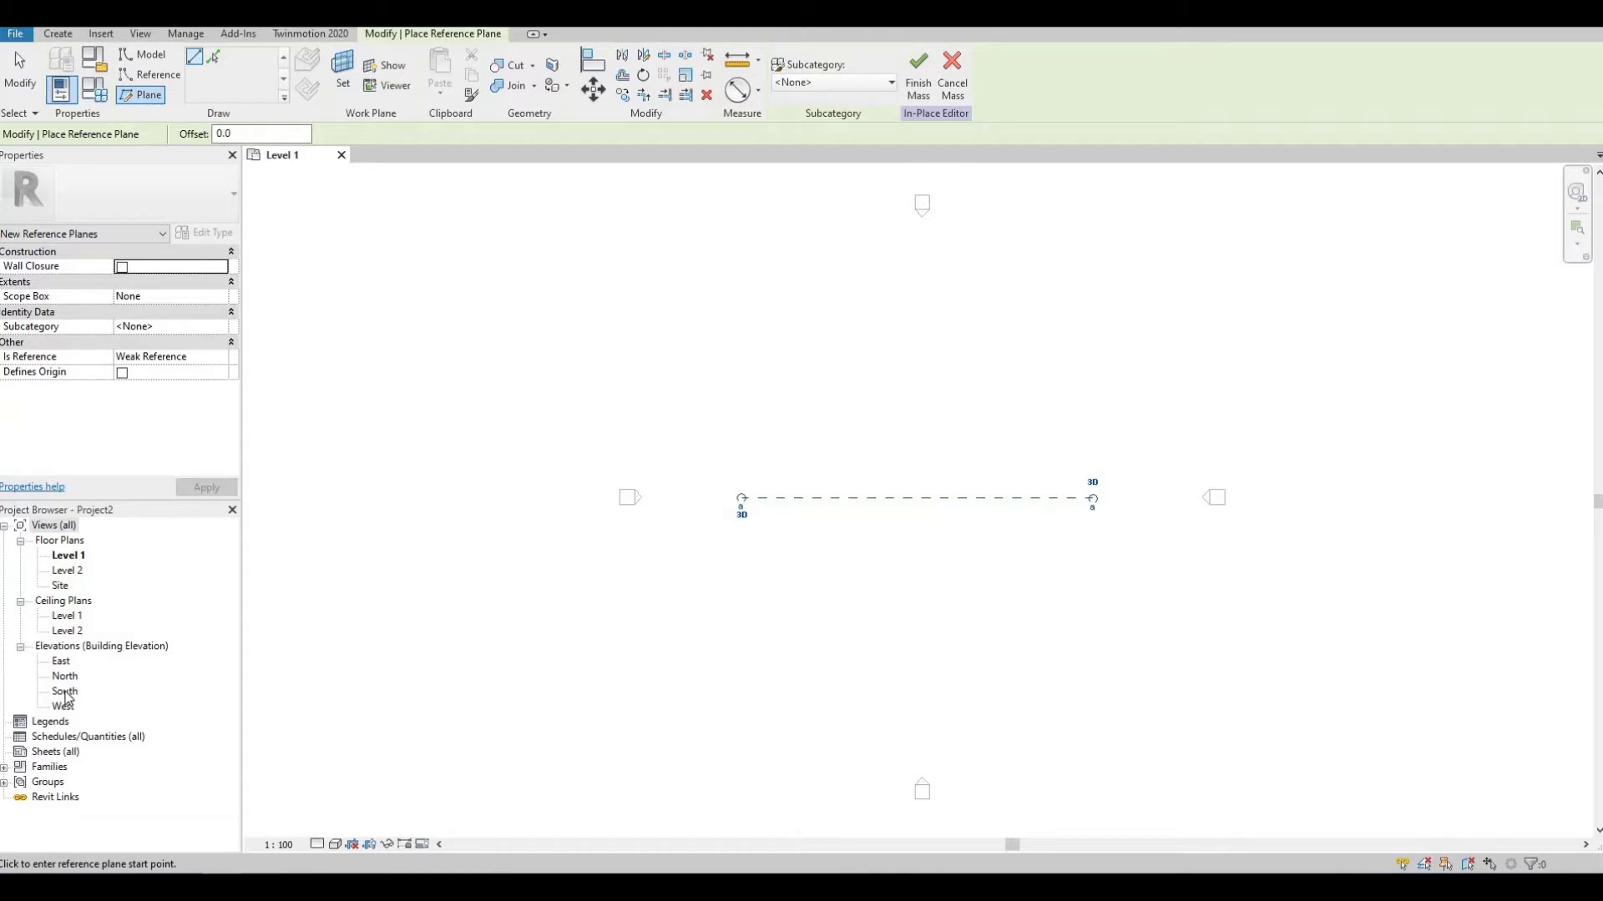
Step: Open the South elevation and set Reference Plane : a as the work plane
double_click(65, 692)
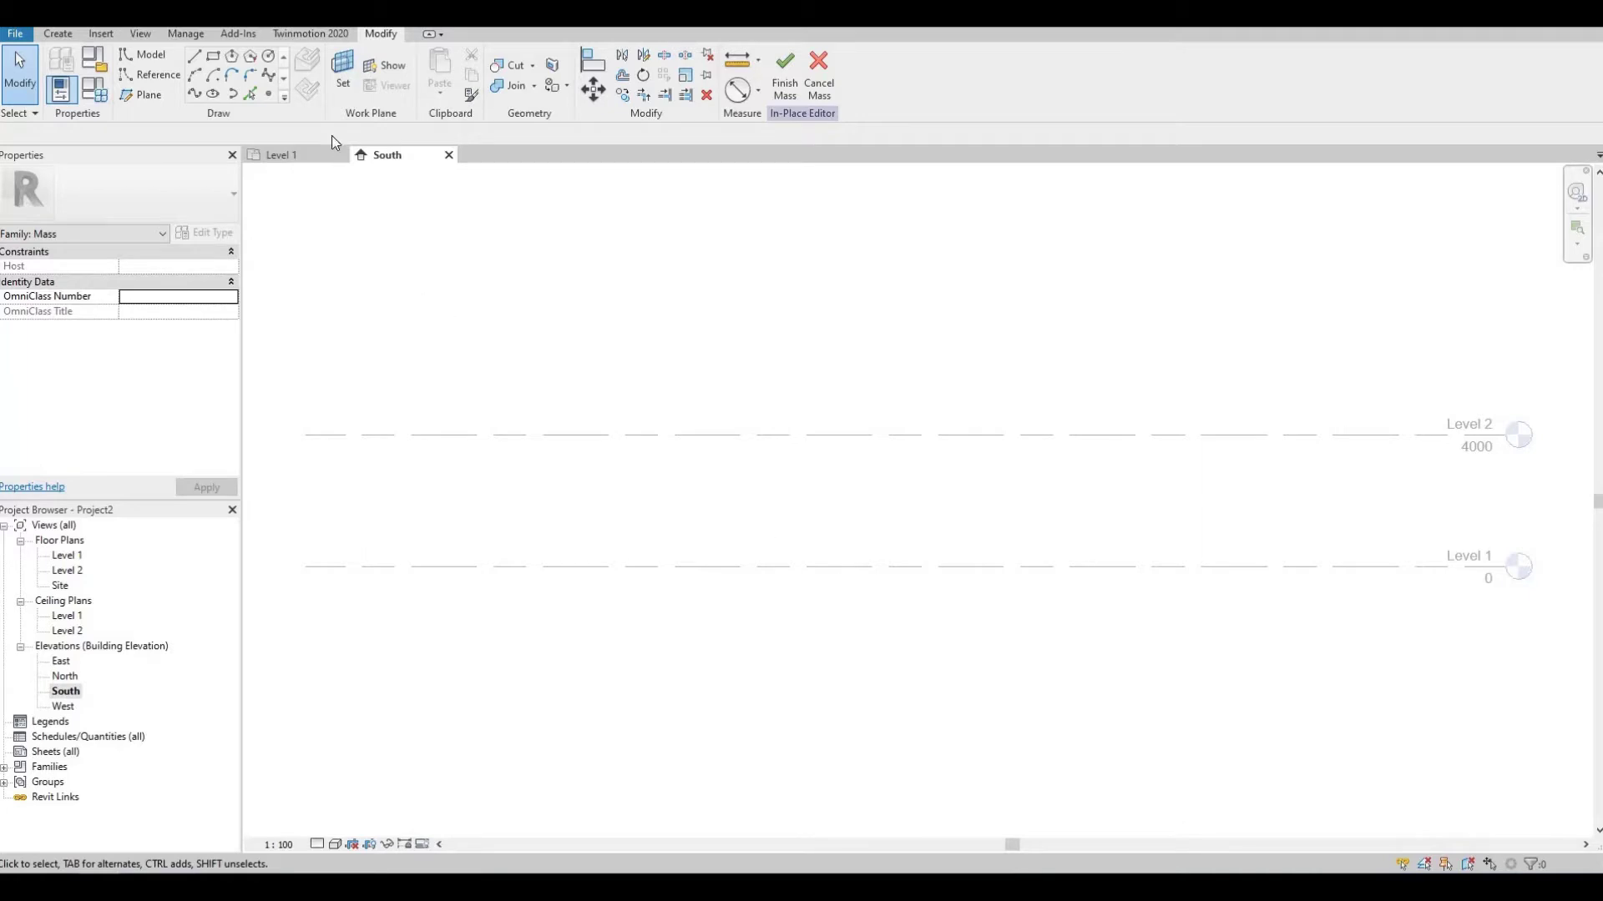
left_click(342, 81)
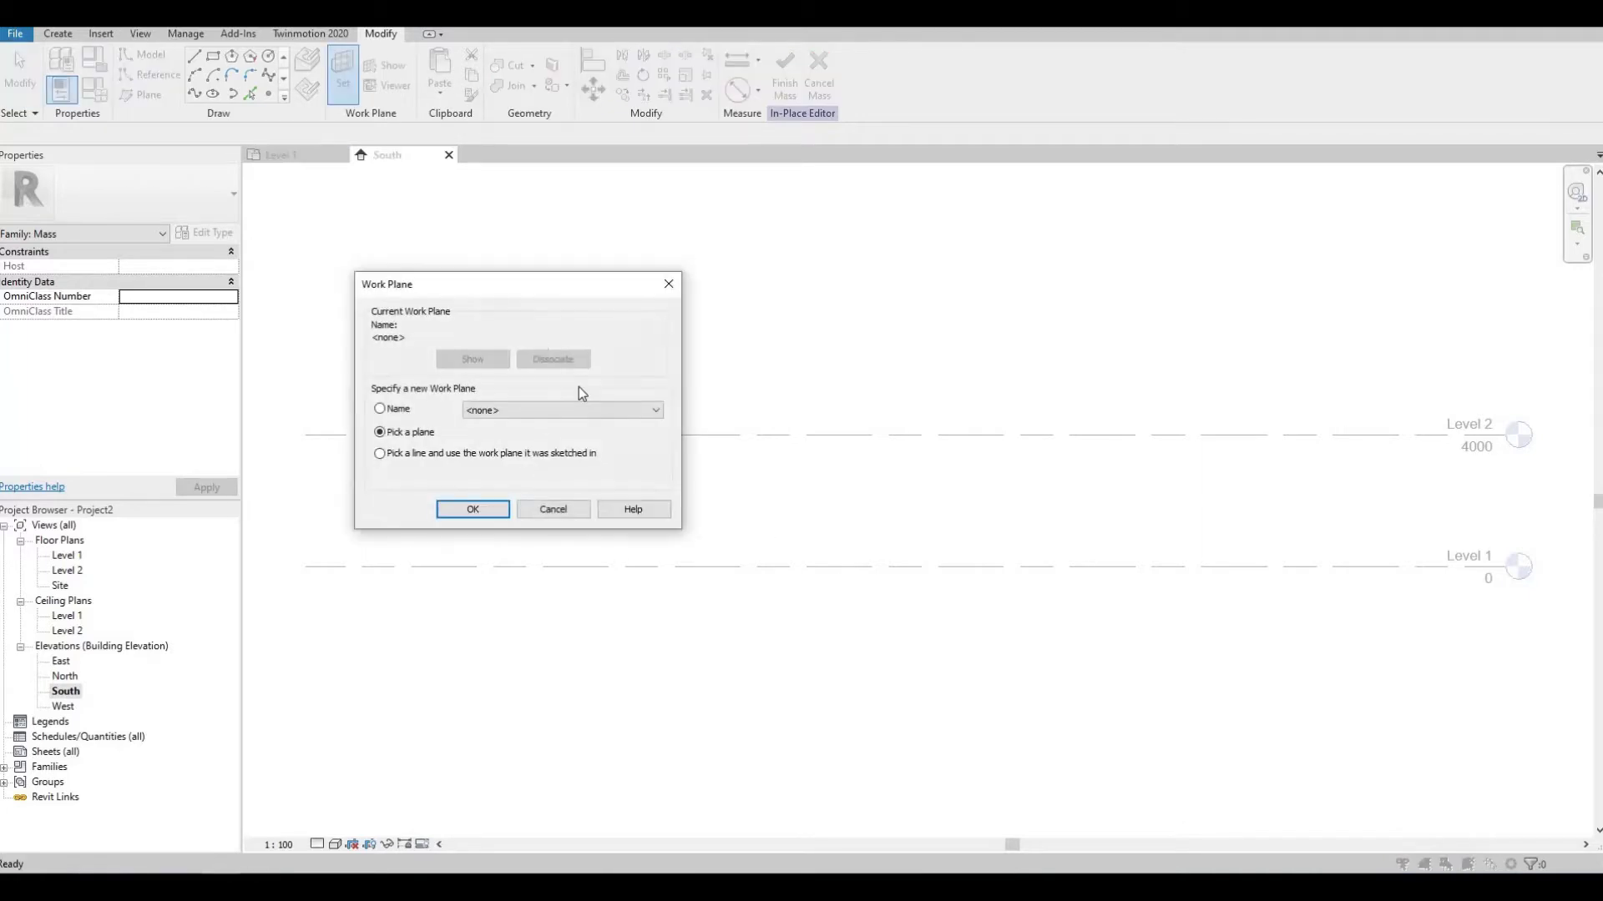
left_click(658, 410)
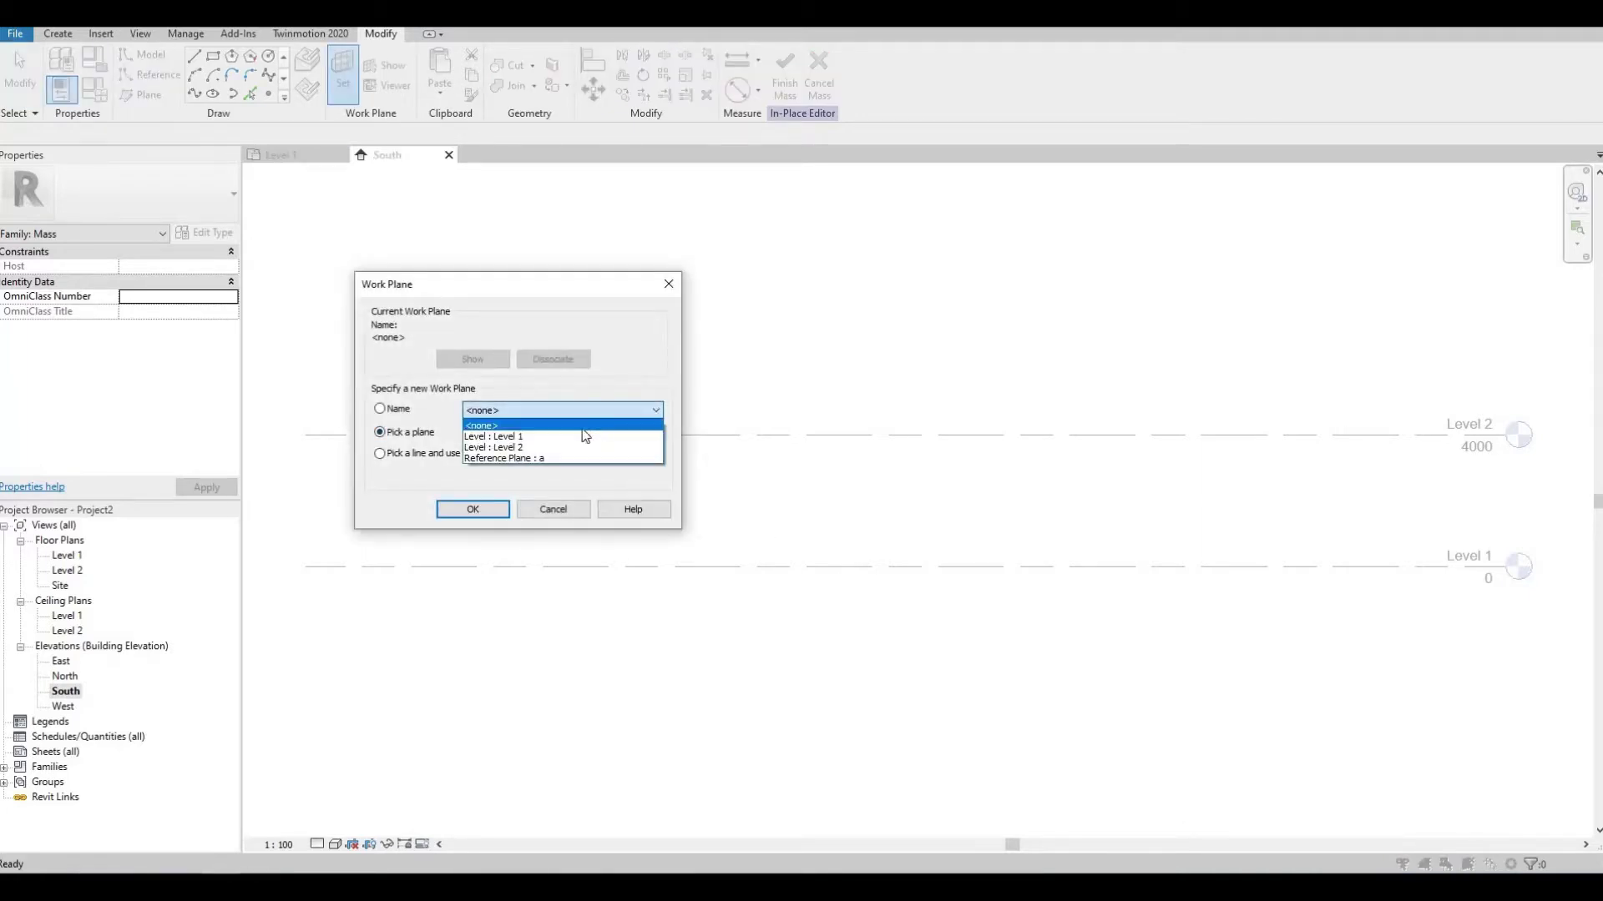
left_click(547, 462)
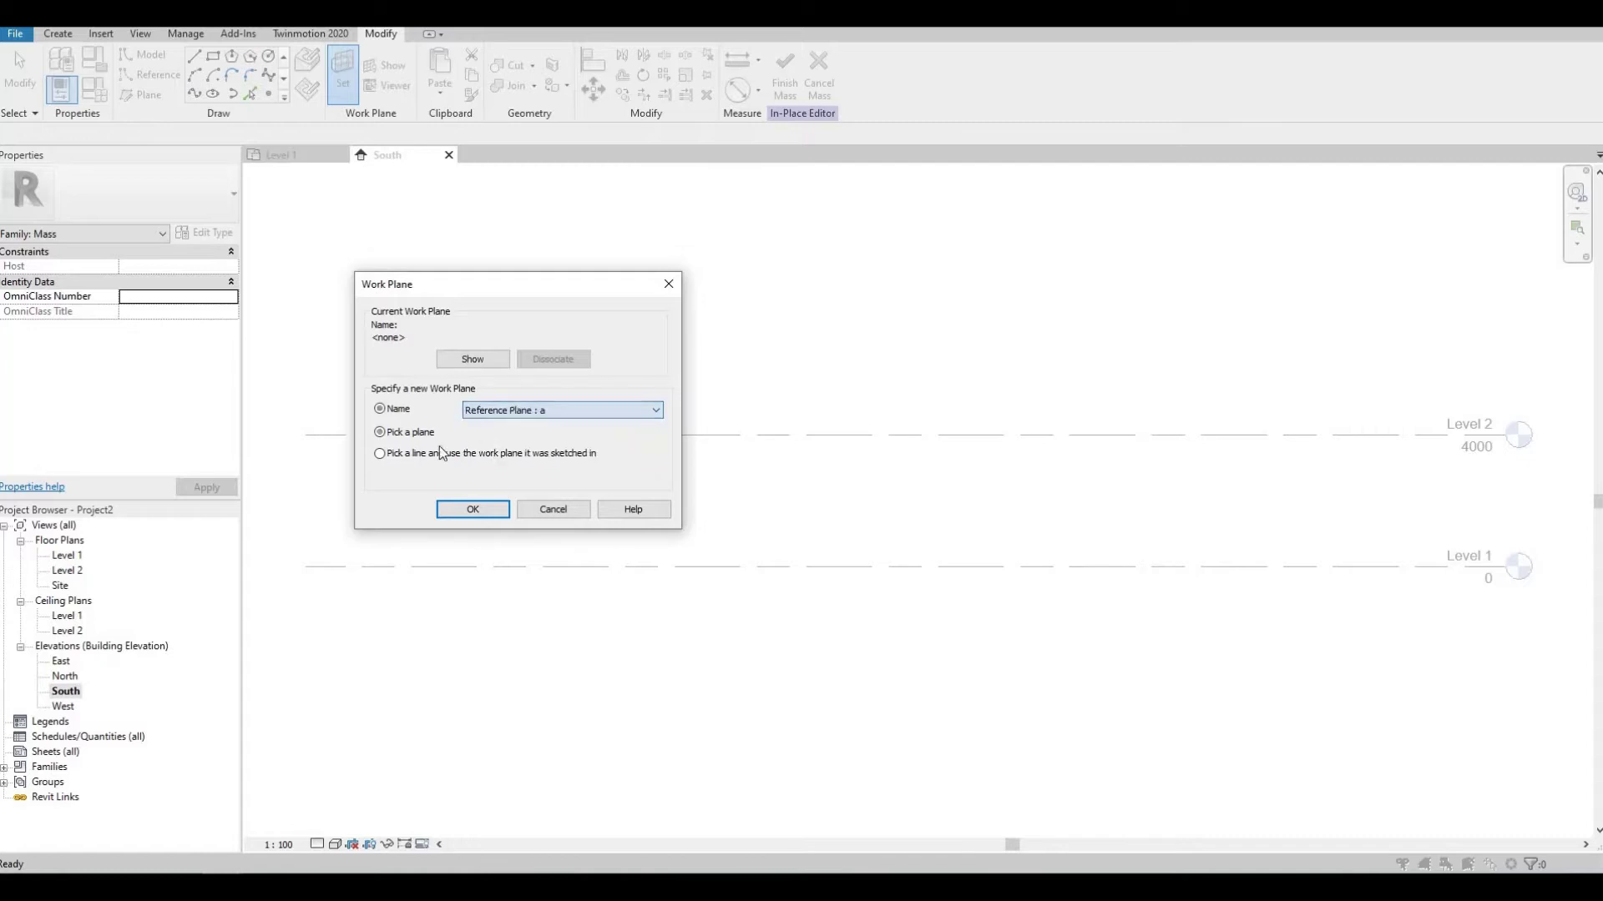
left_click(472, 509)
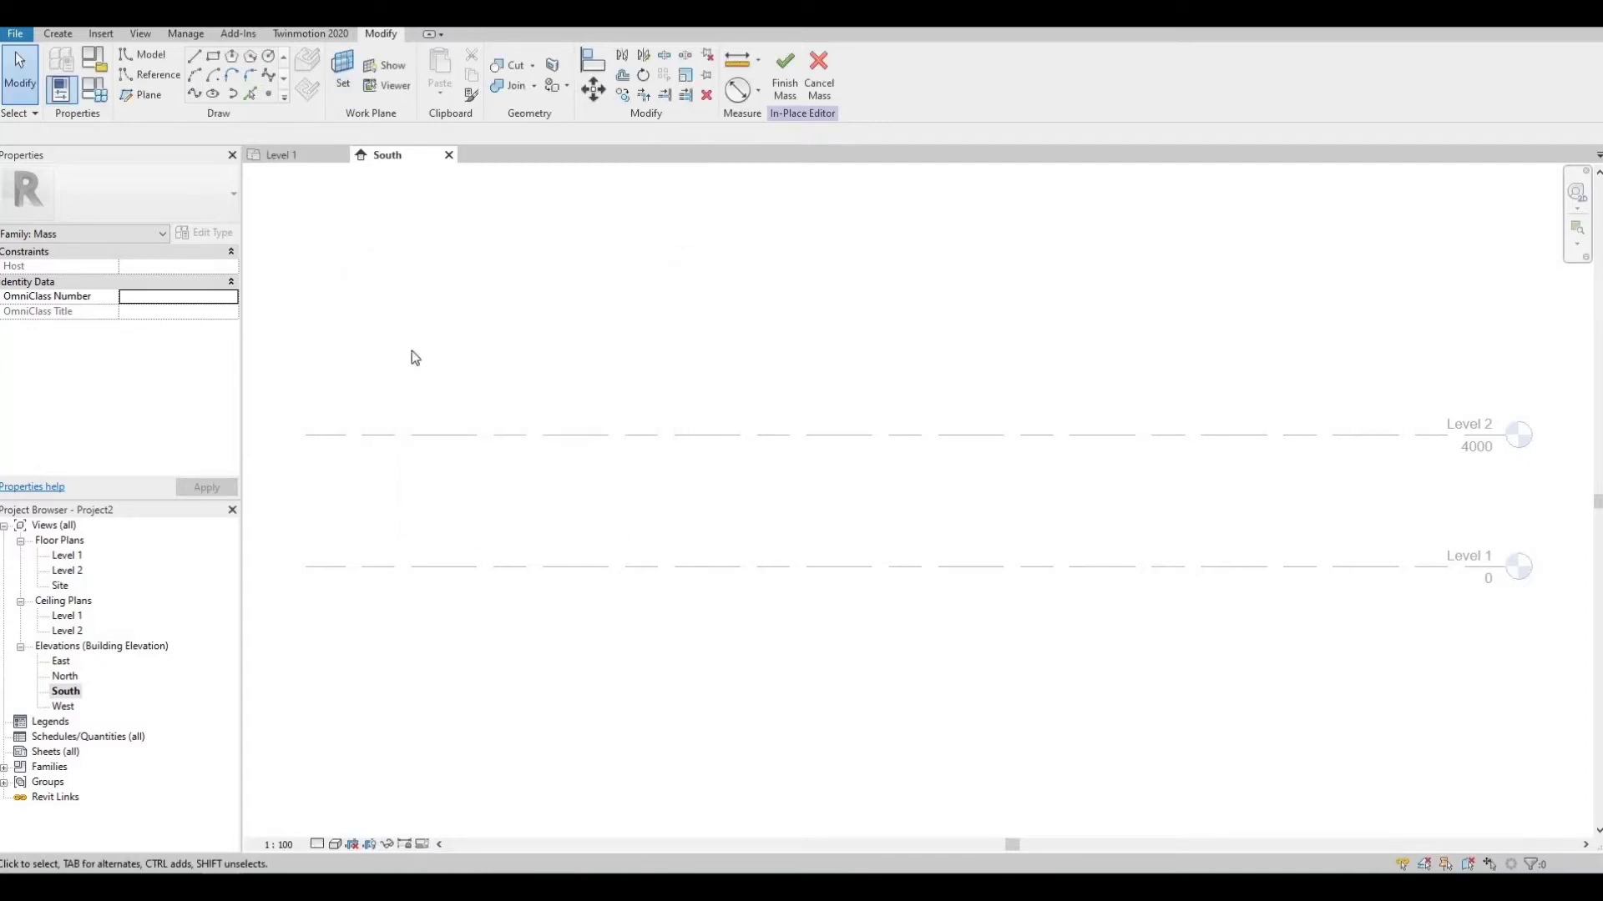
Step: Draw a 3700 vertical model line between Level 2 and Level 1 as the axis
left_click(195, 58)
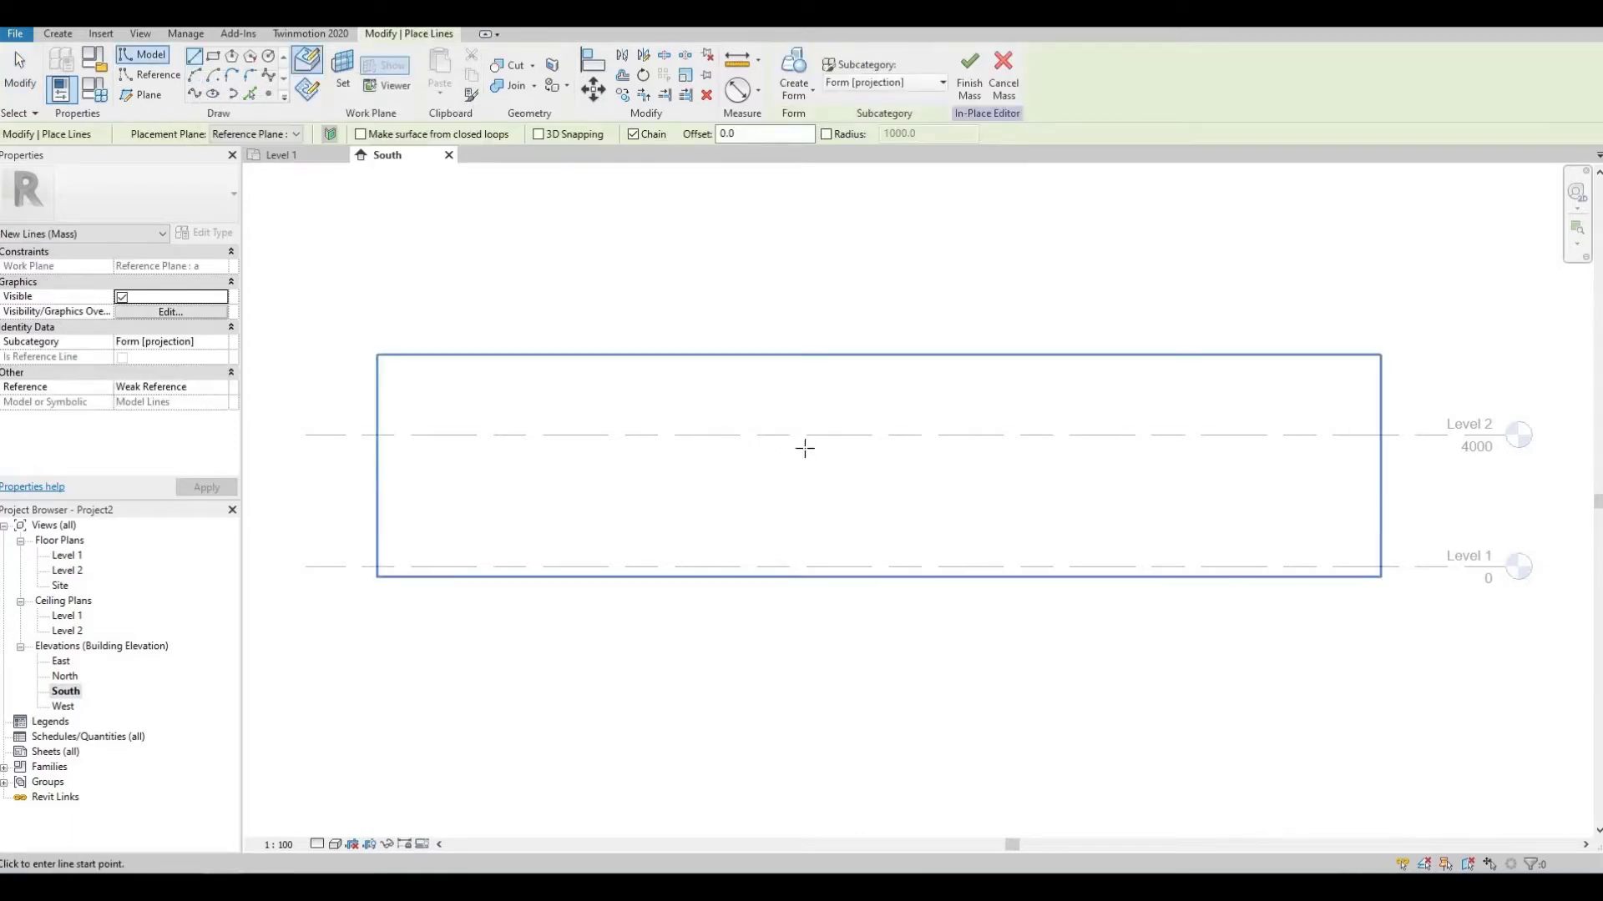
left_click(814, 417)
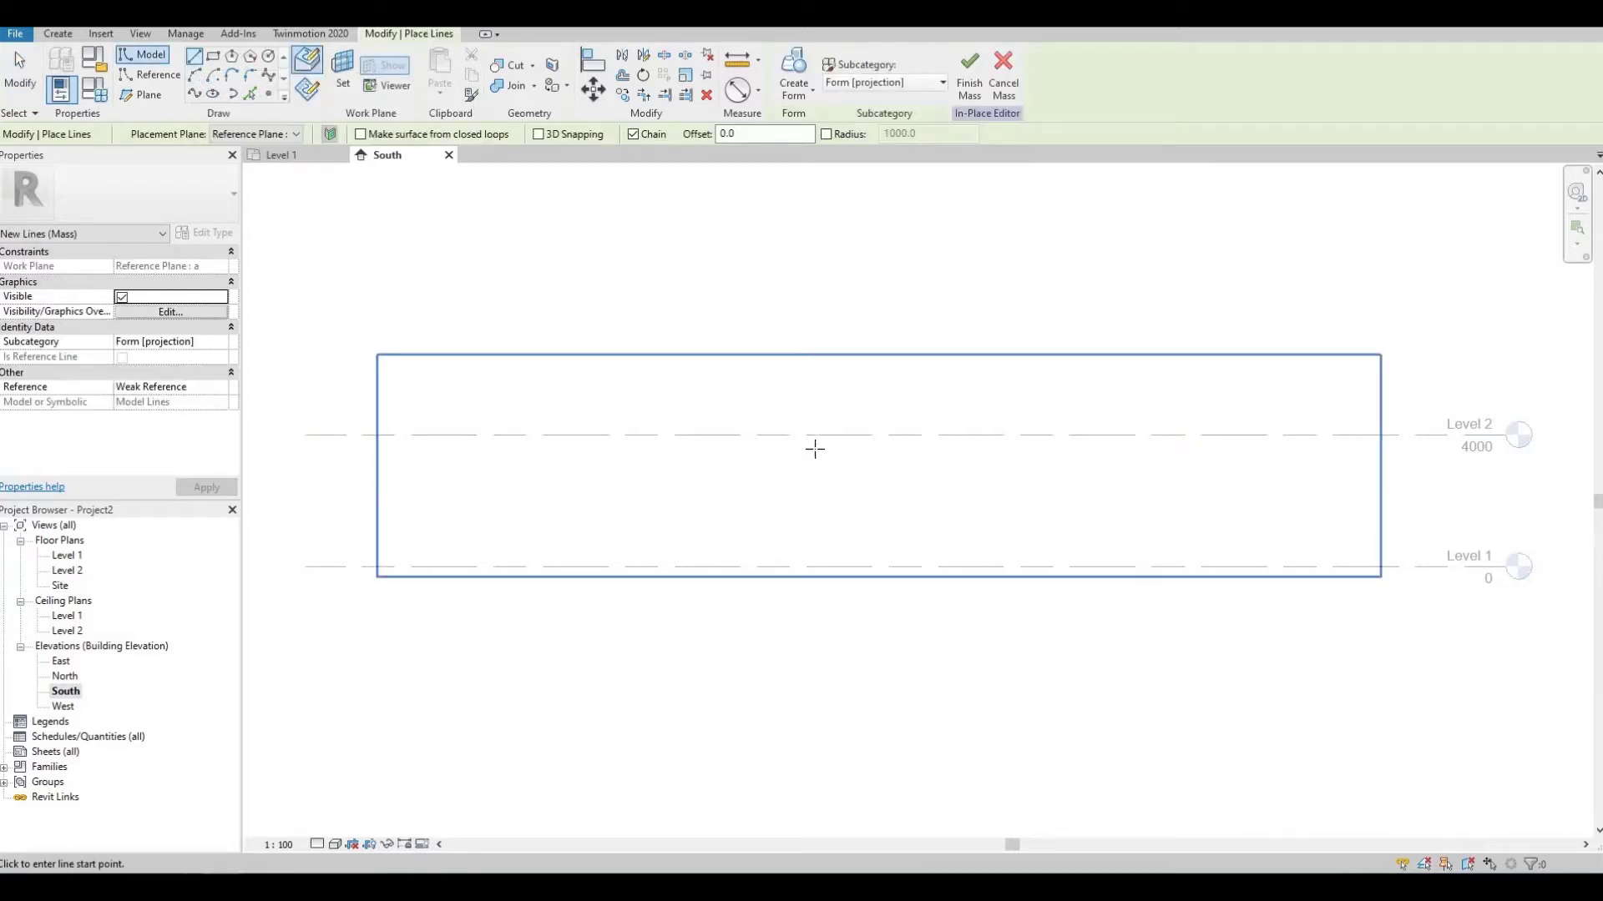
left_click(814, 539)
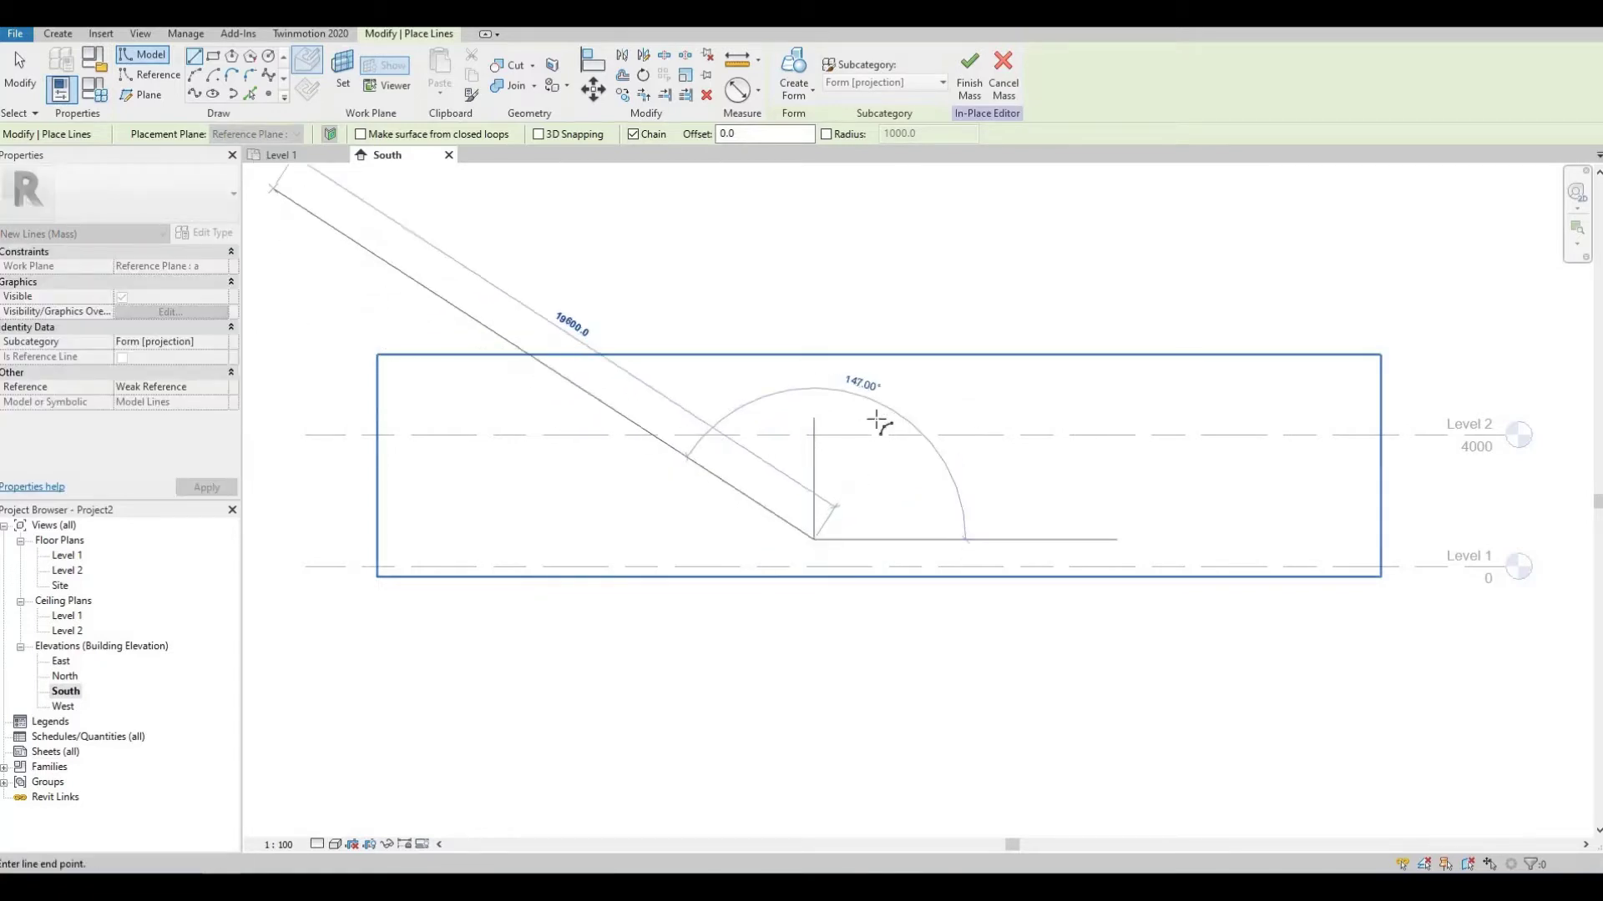
key("Escape")
Step: Sketch a start-end-radius arc beside the axis line, then select both lines
left_click(848, 418)
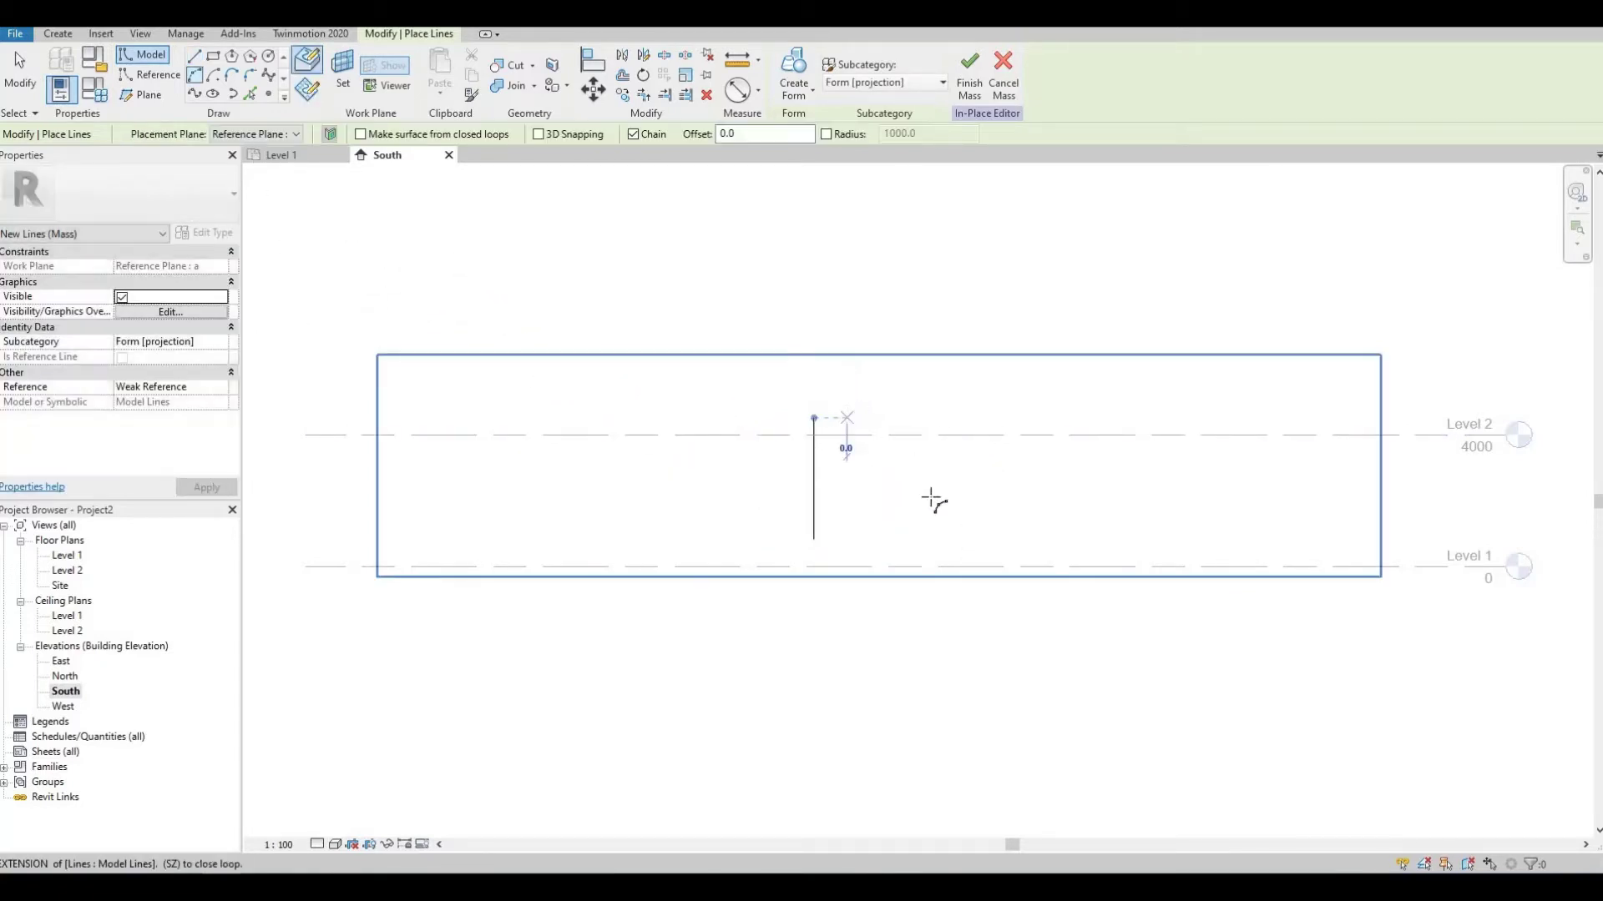
left_click(941, 538)
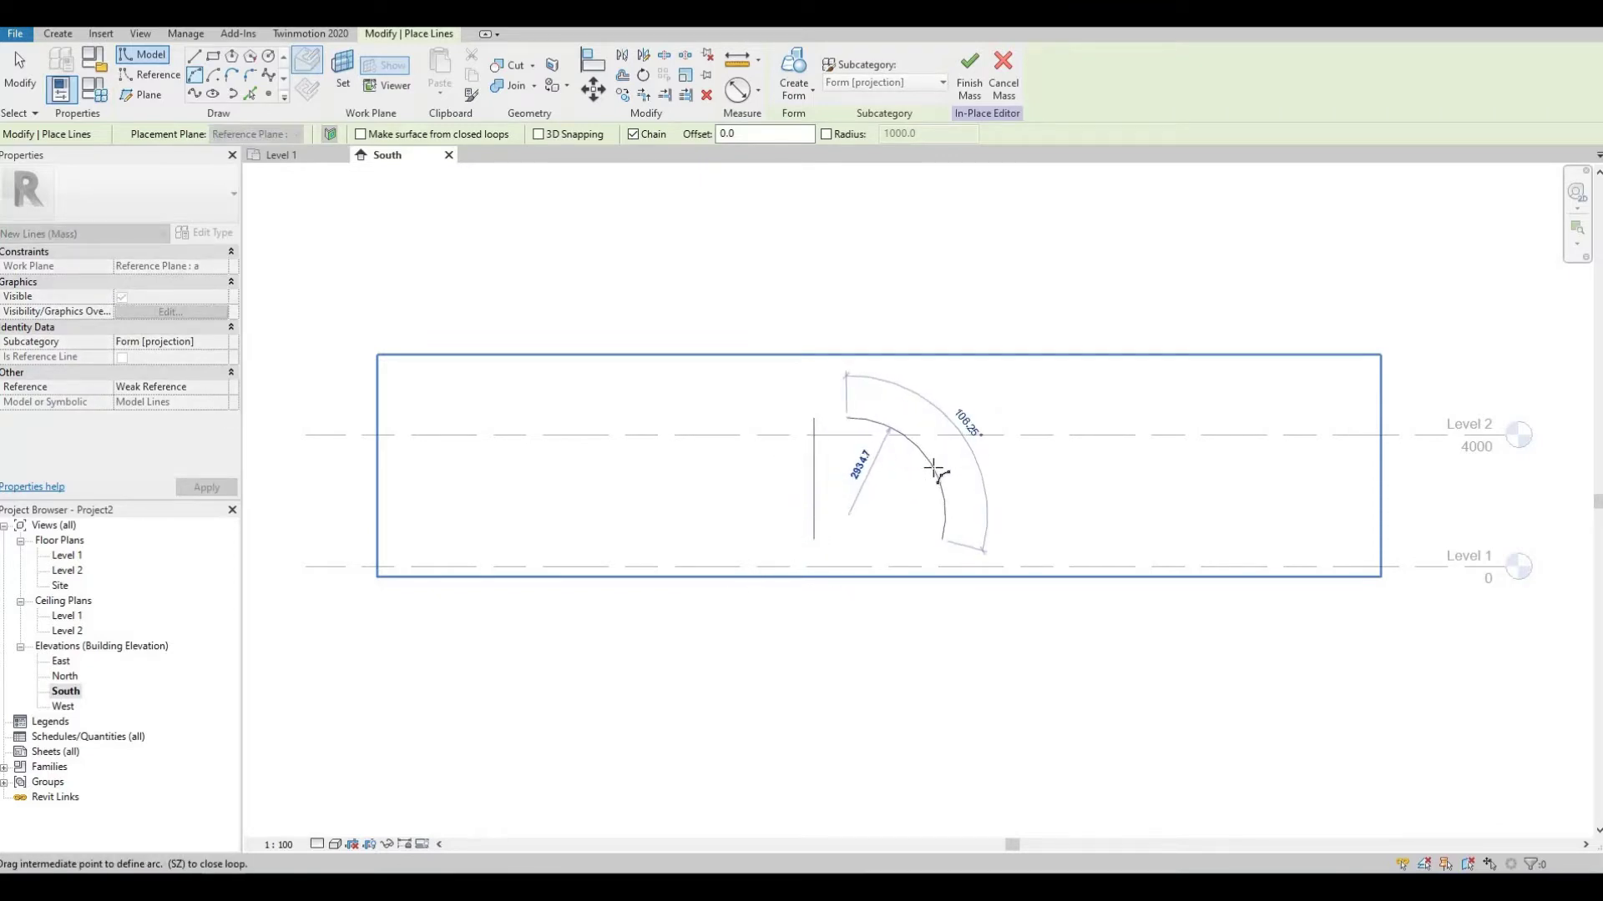
left_click(933, 471)
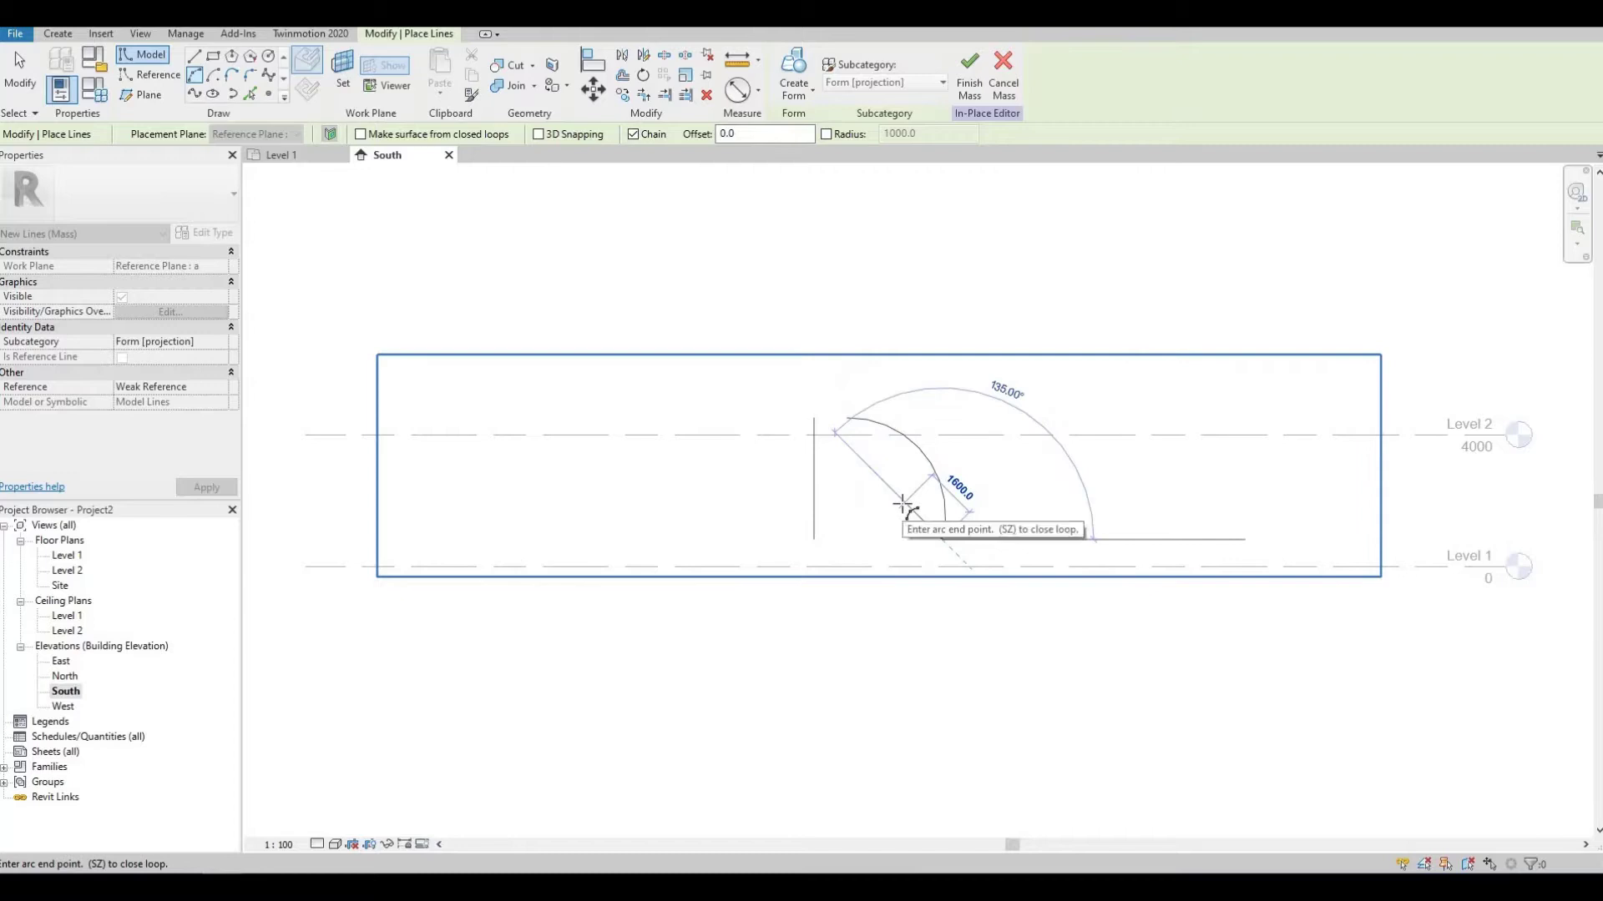
key("Escape")
key("Escape")
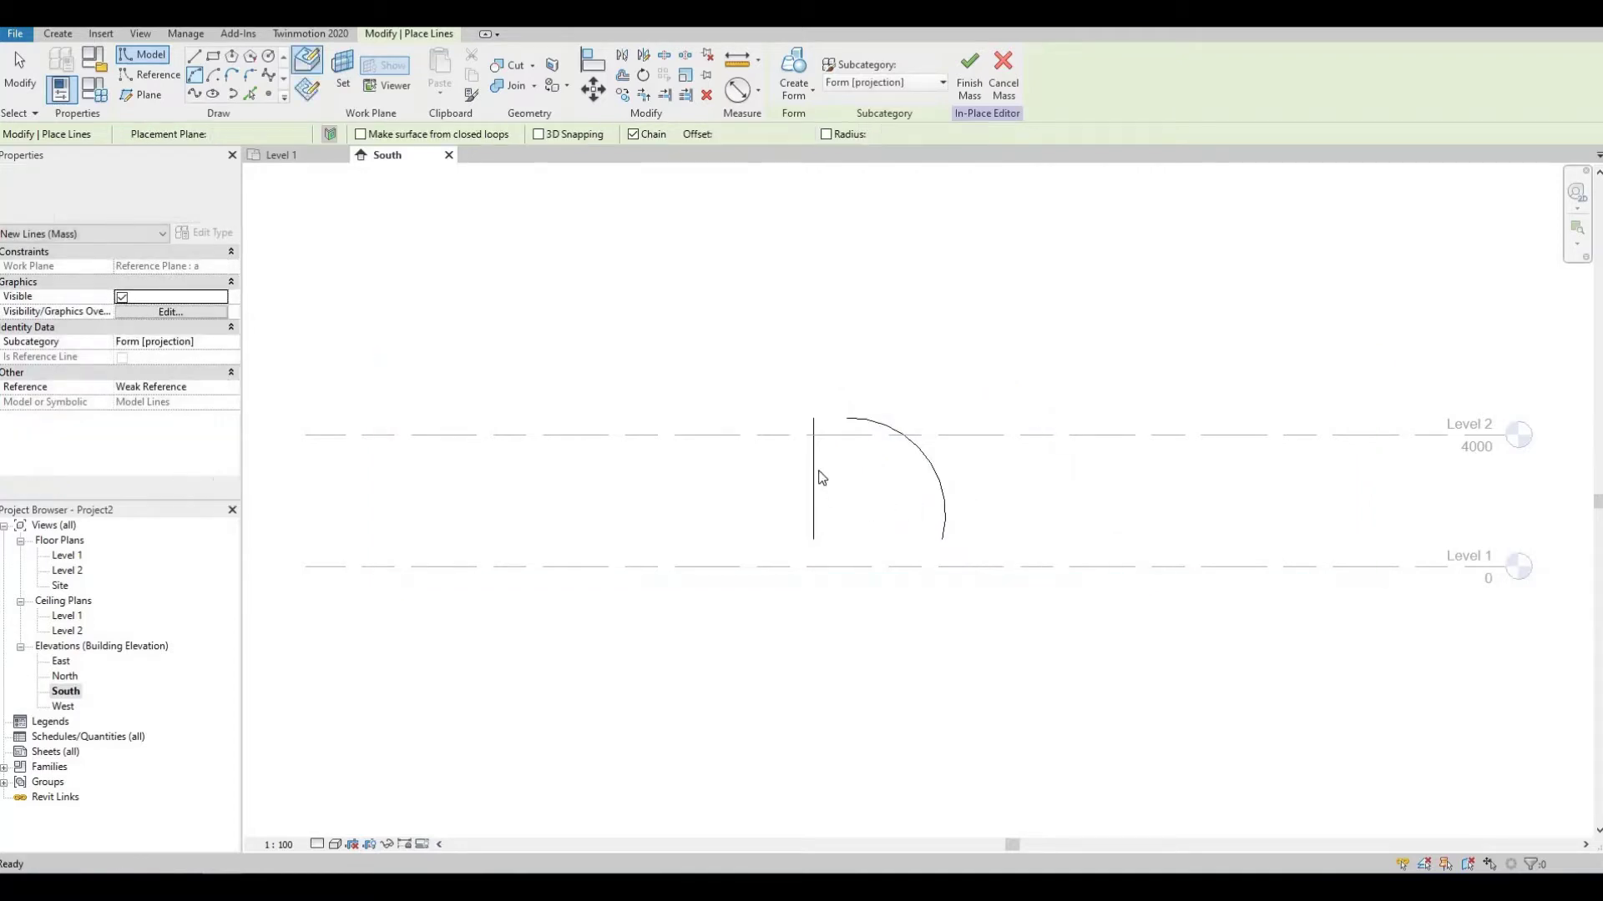
left_click(817, 475)
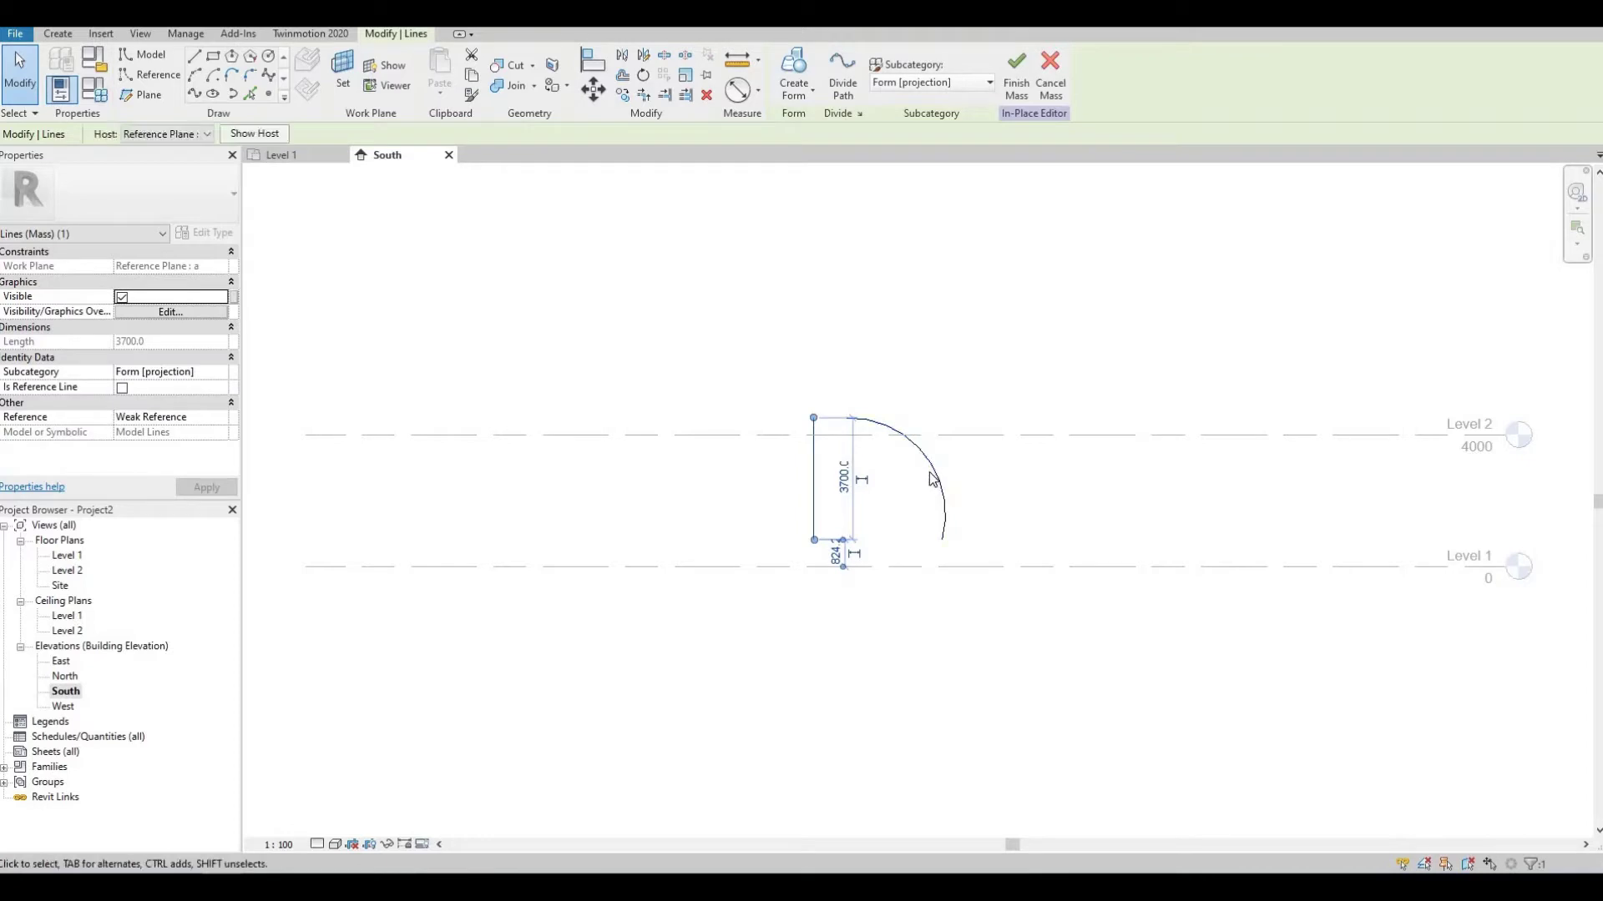
left_click(935, 475, "ctrl")
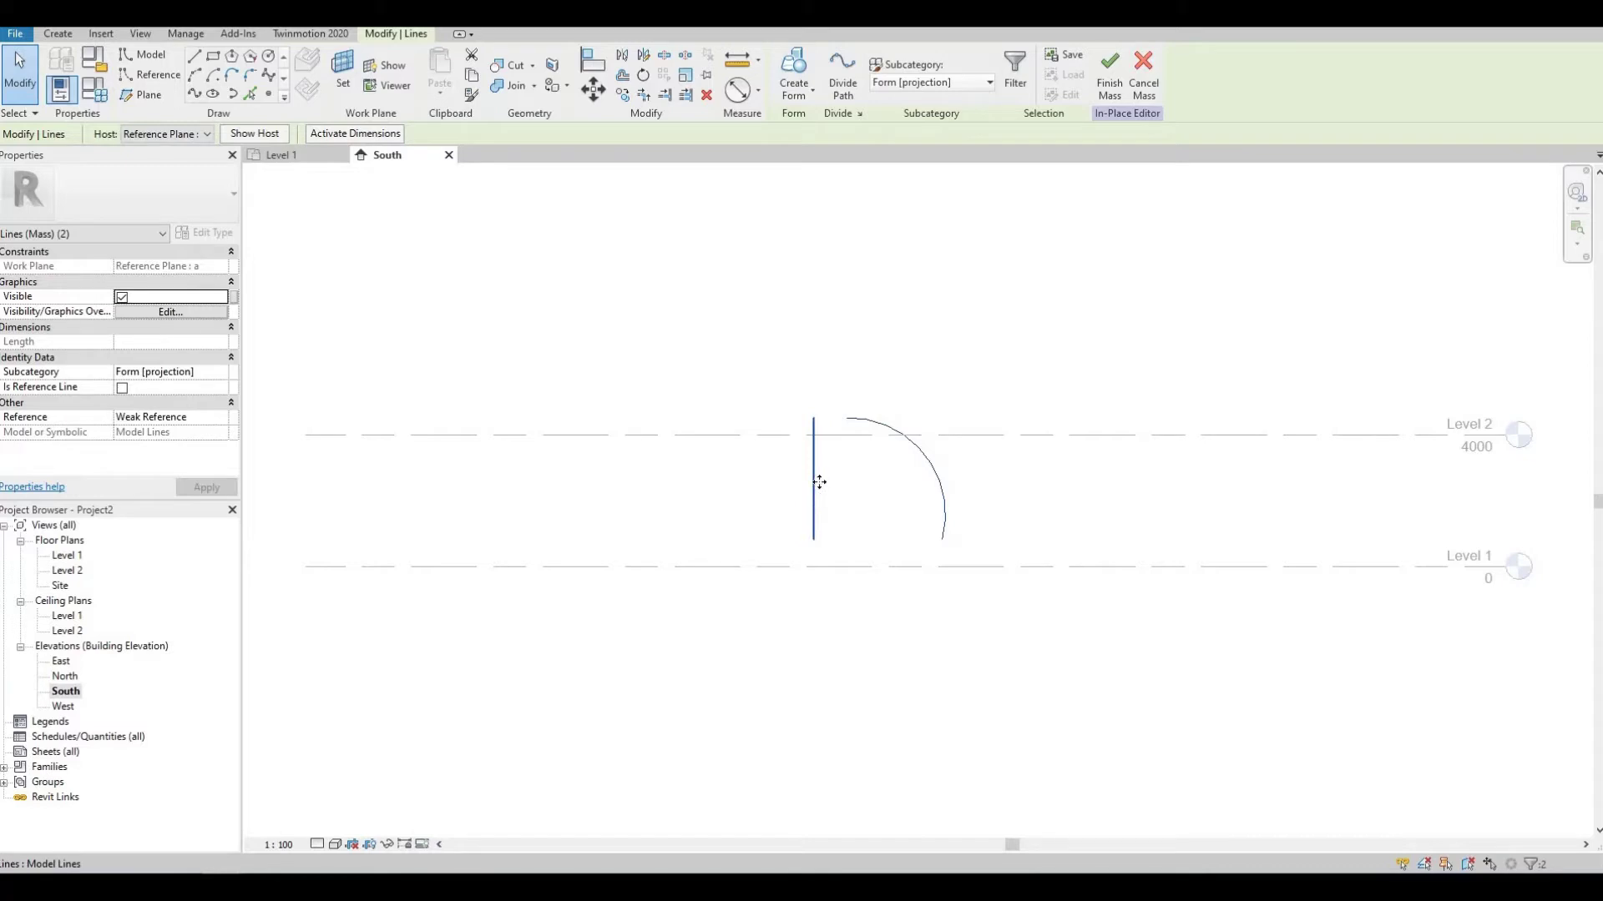
Step: Revolve the arc around the axis into a solid dome form and show it in Default 3D
left_click(810, 104)
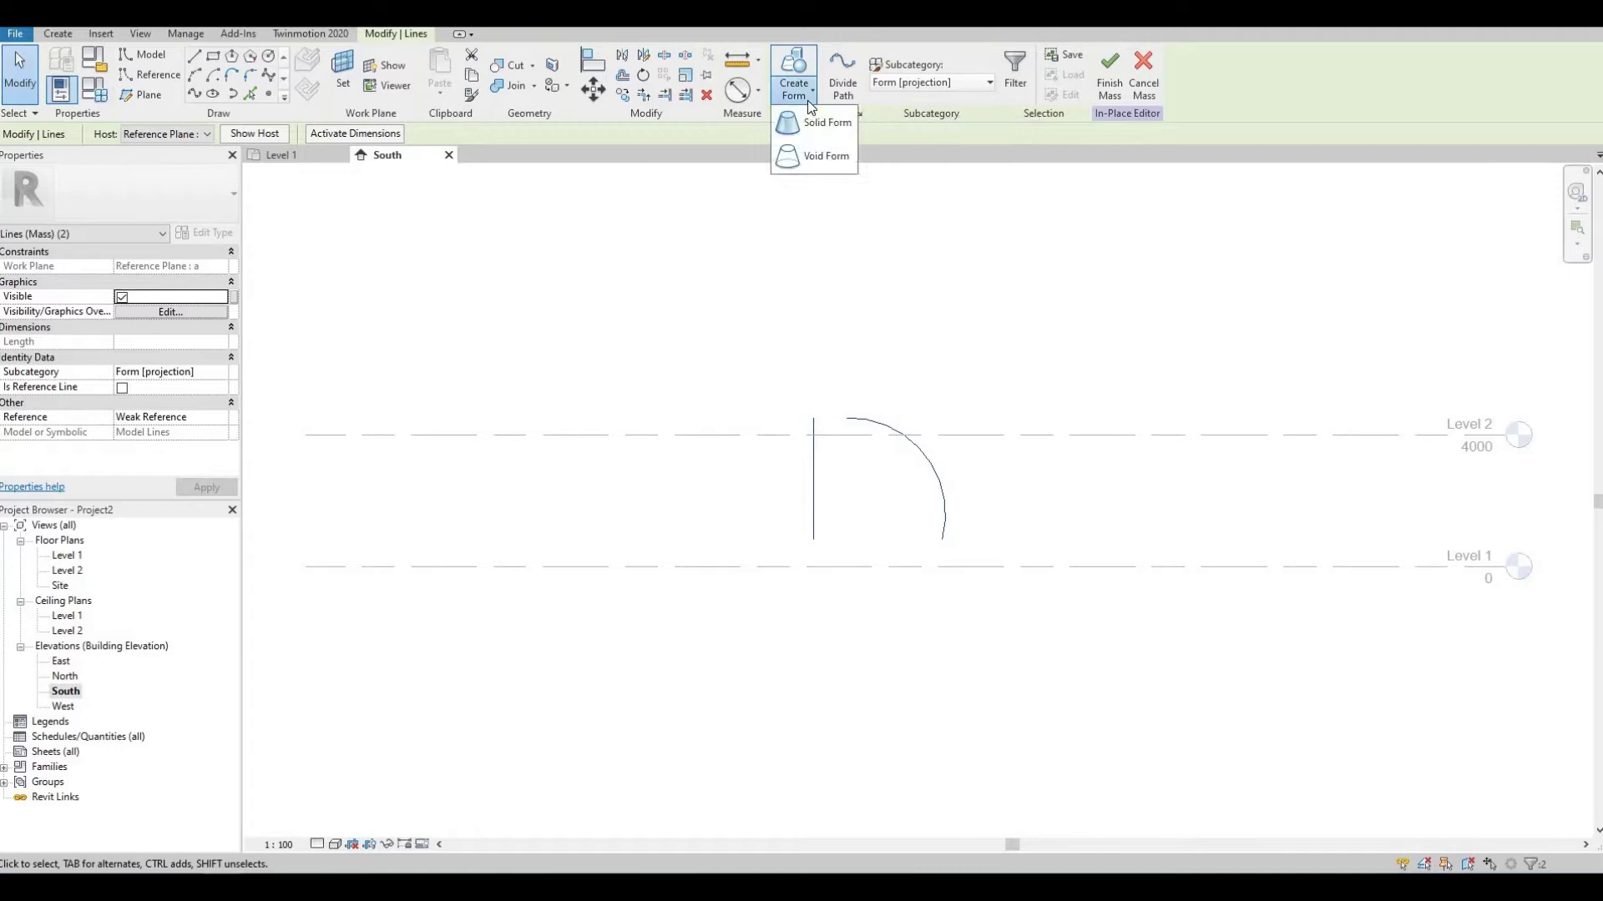
left_click(822, 123)
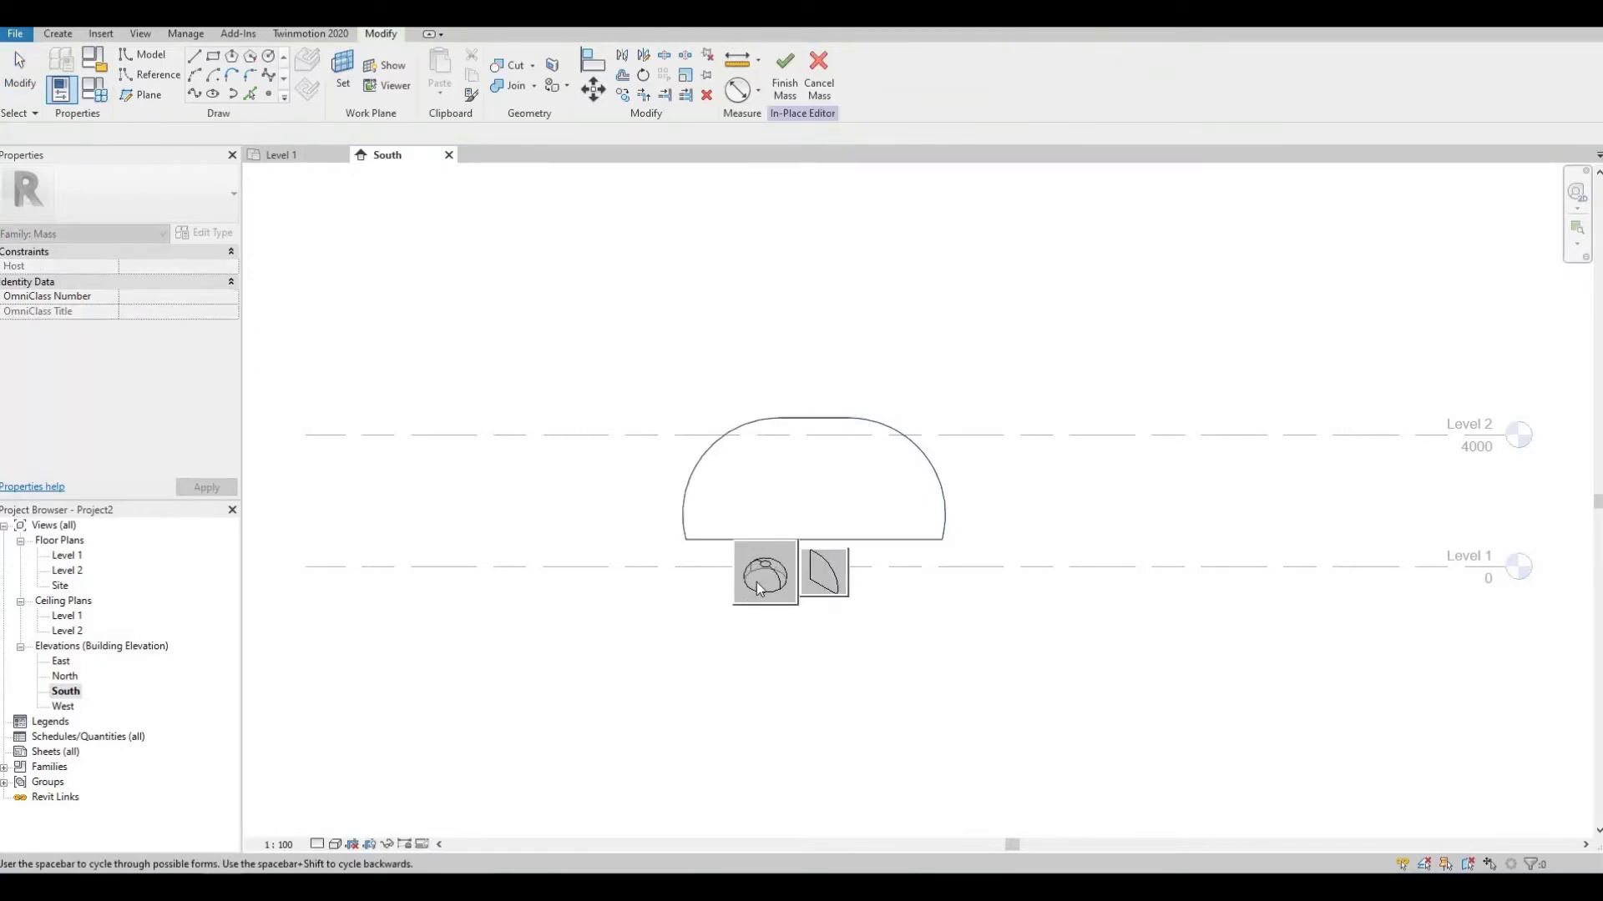
left_click(756, 582)
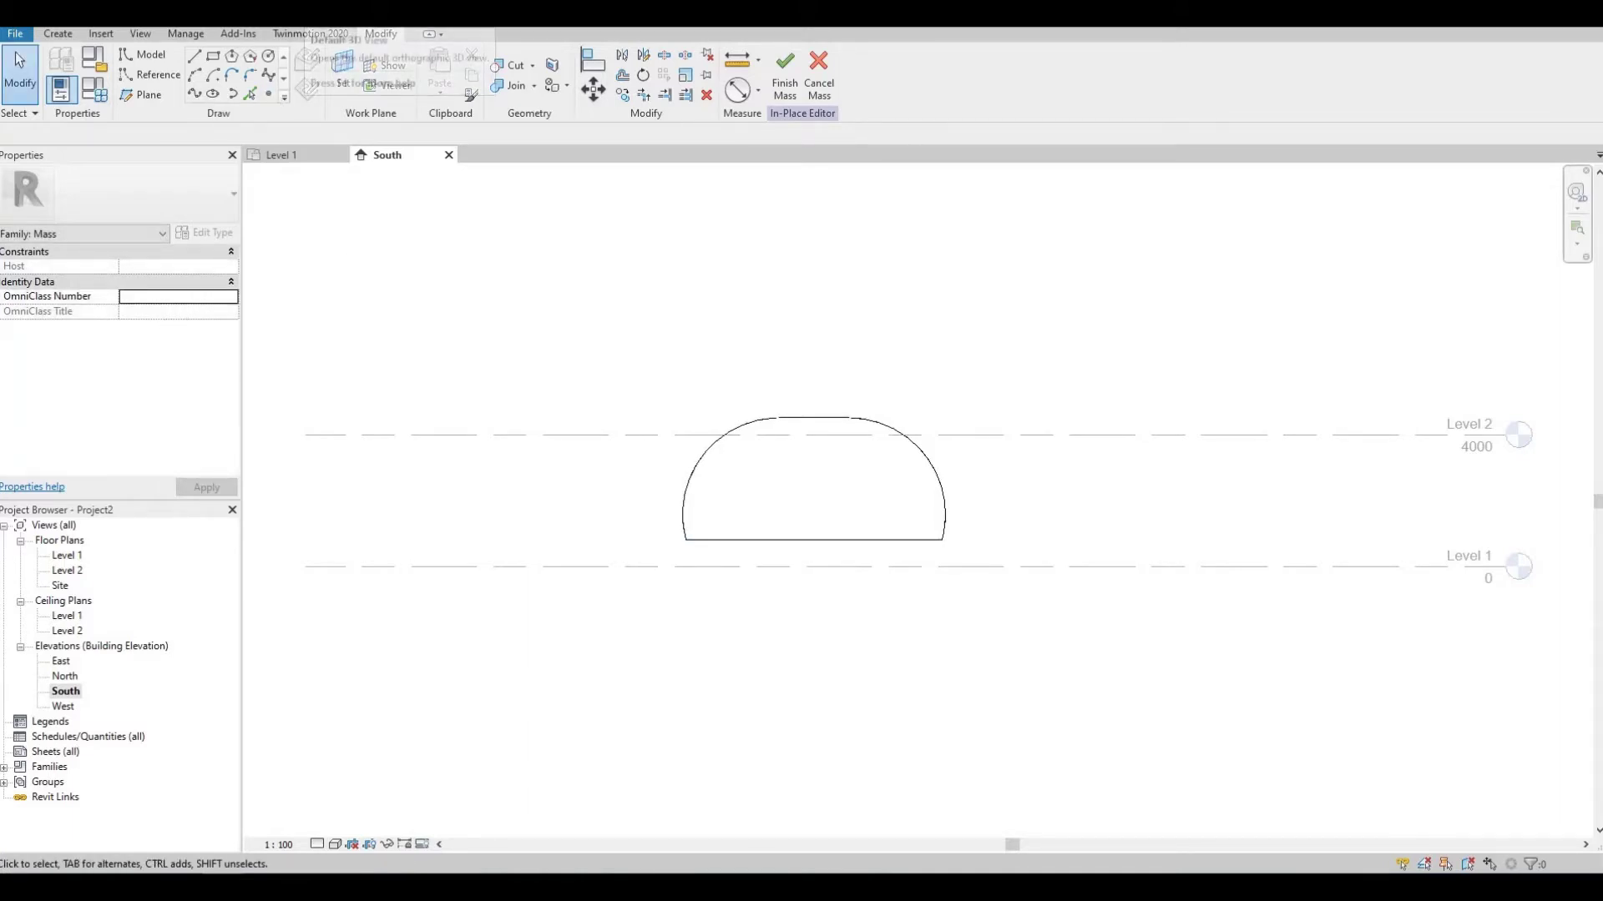
left_click(318, 13)
scroll(895, 545, "up", 3)
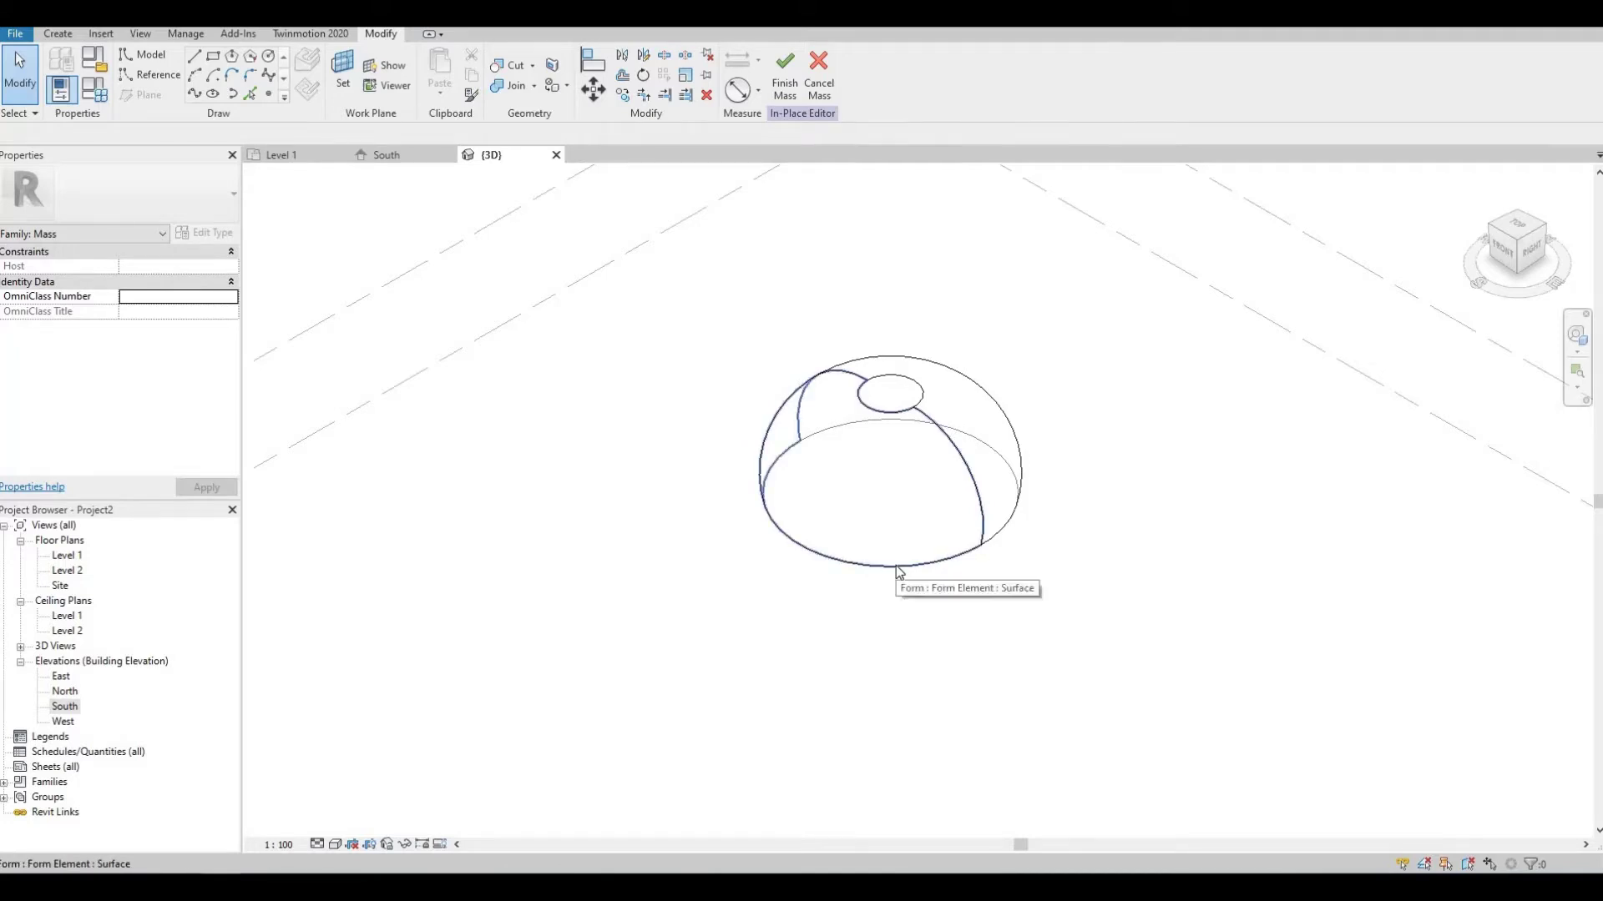
Step: Select both halves of the dome's surface
left_click(947, 565)
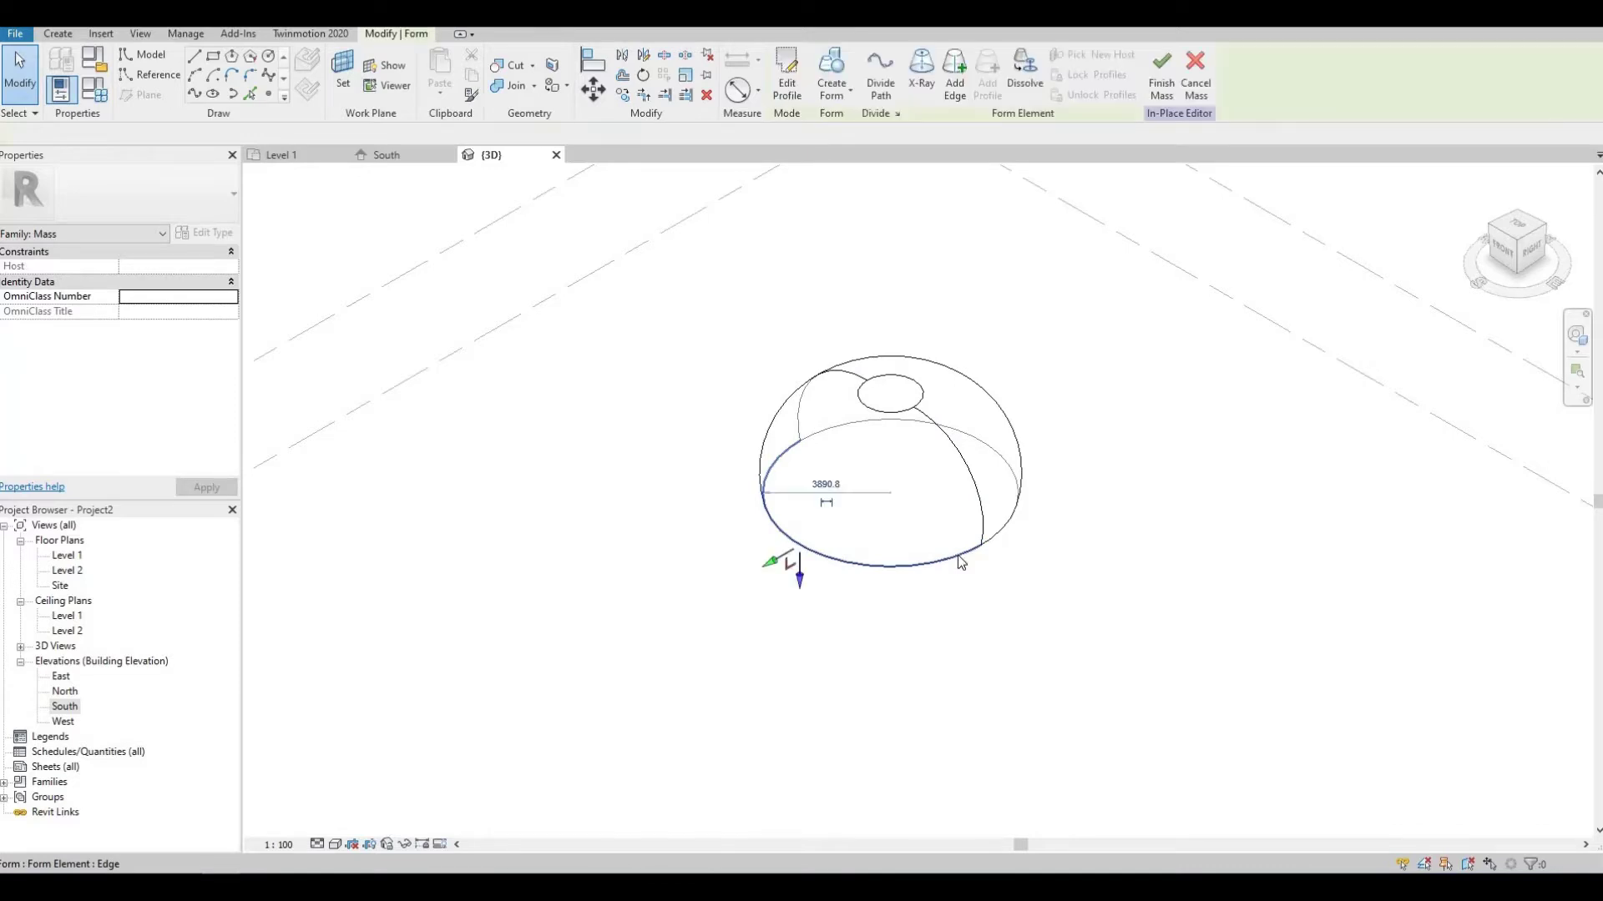
key("Escape")
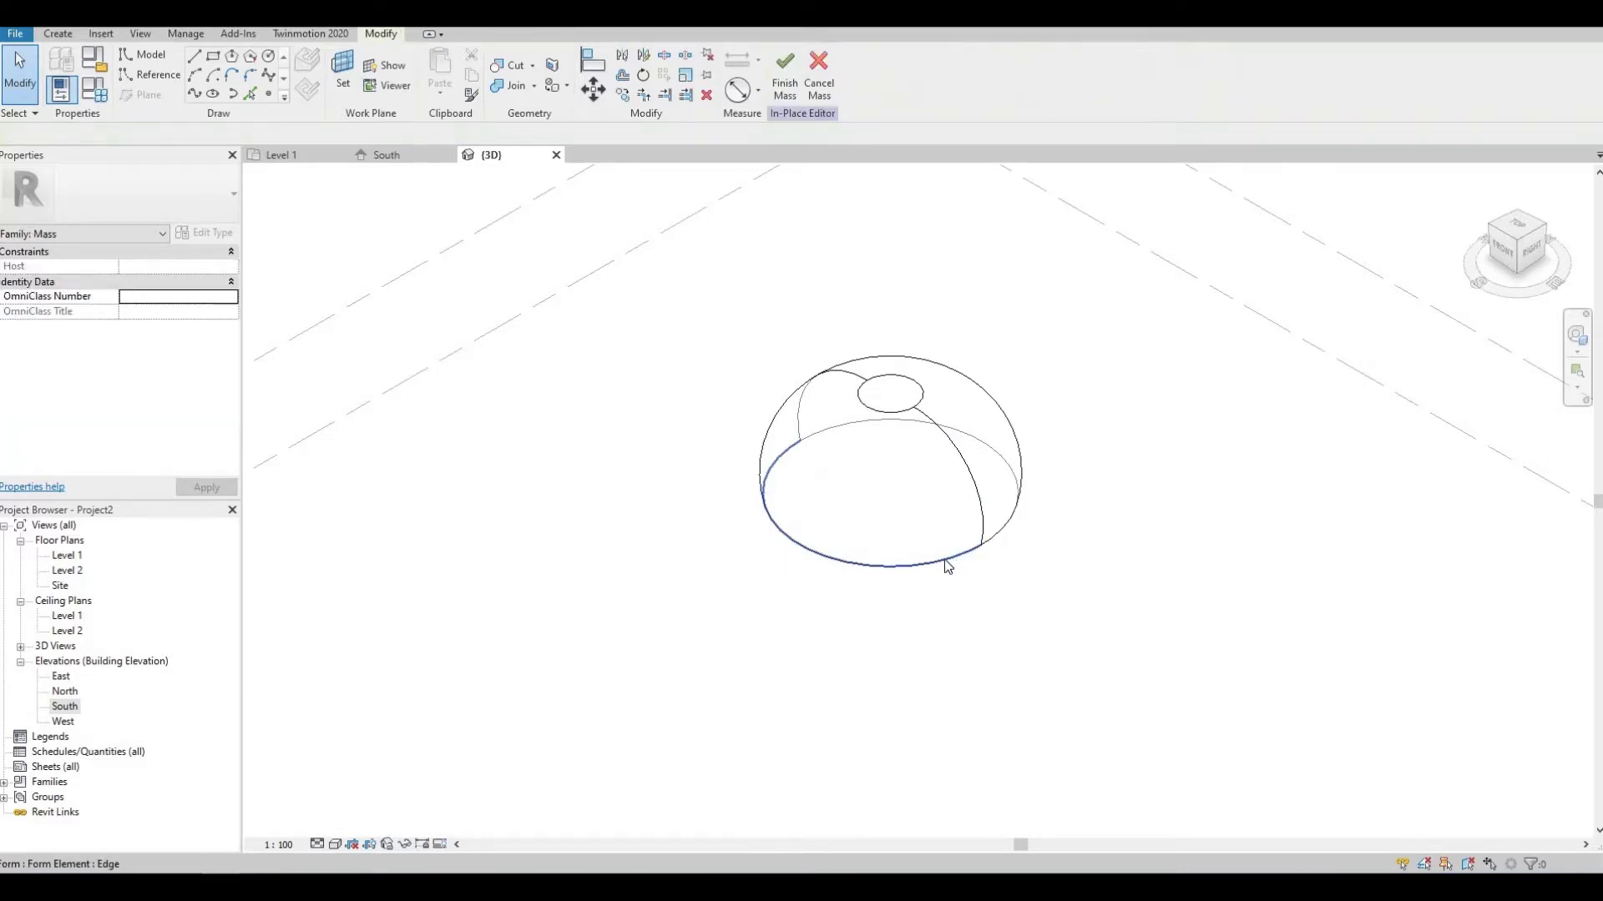
left_click(1007, 546)
left_click(1025, 459, "ctrl")
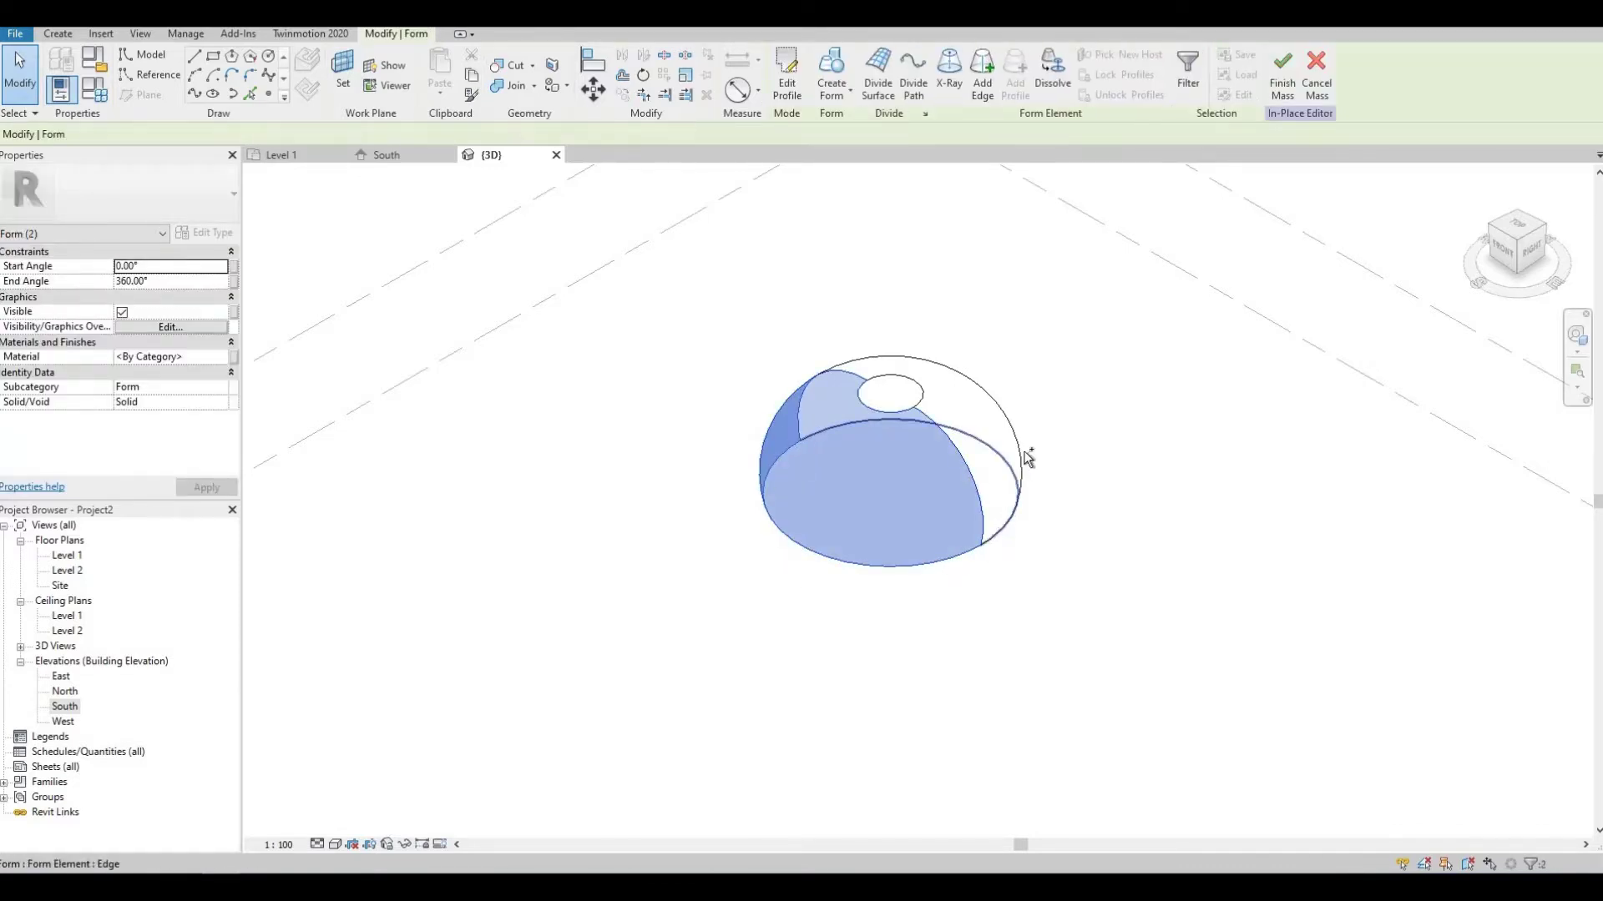
left_click(1027, 457, "ctrl")
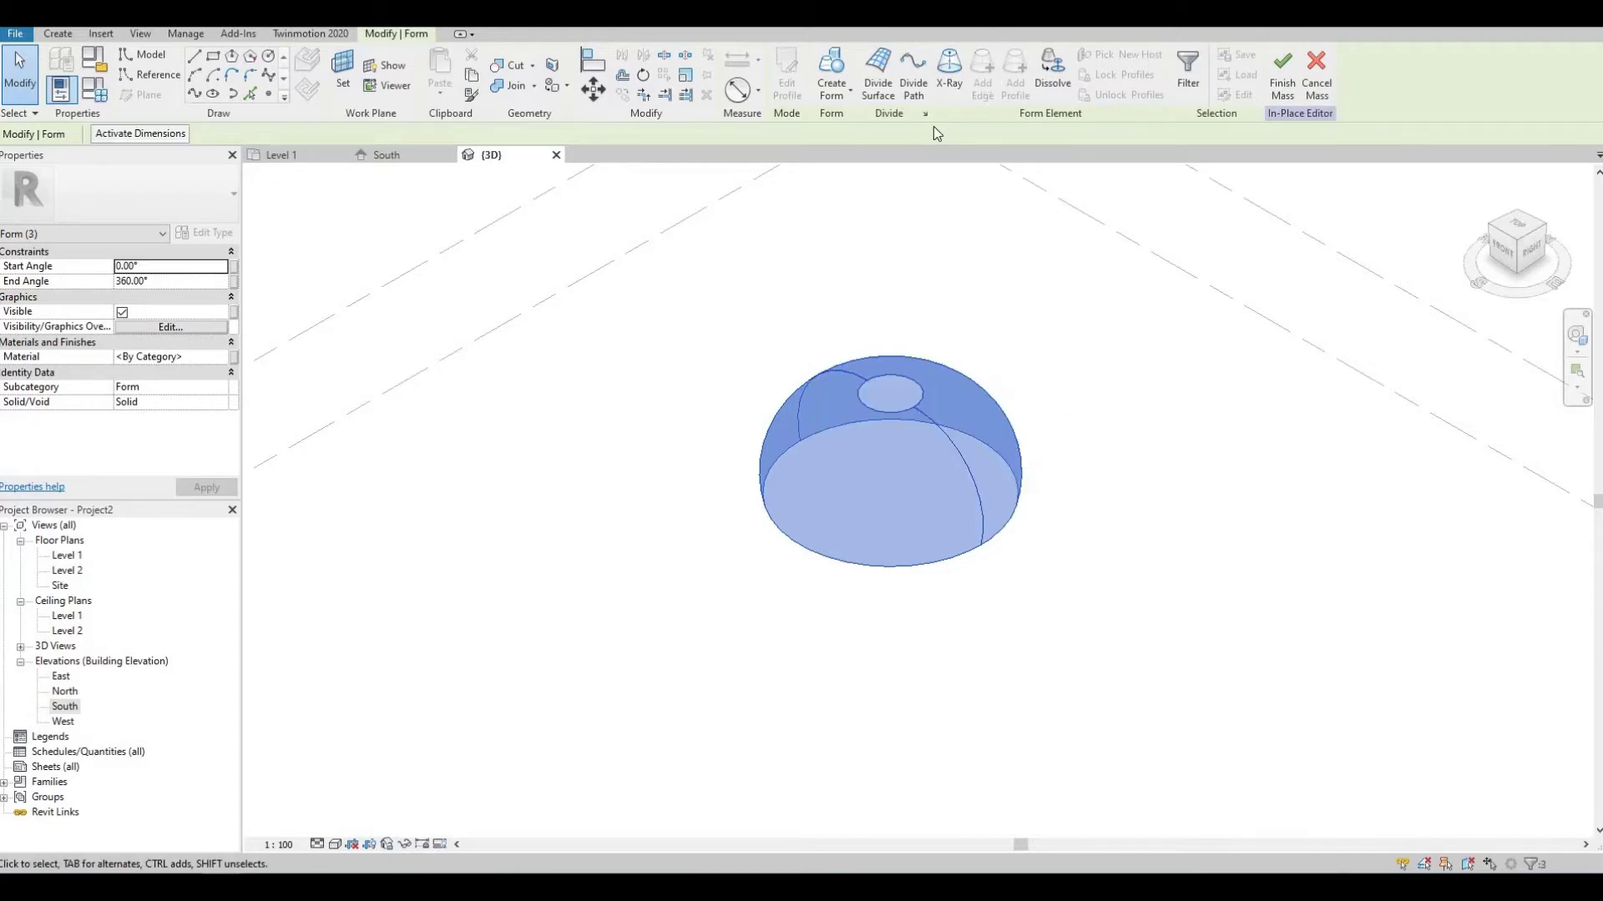
Step: Divide the selected dome surfaces and assign the Triangle (flat) pattern
left_click(878, 87)
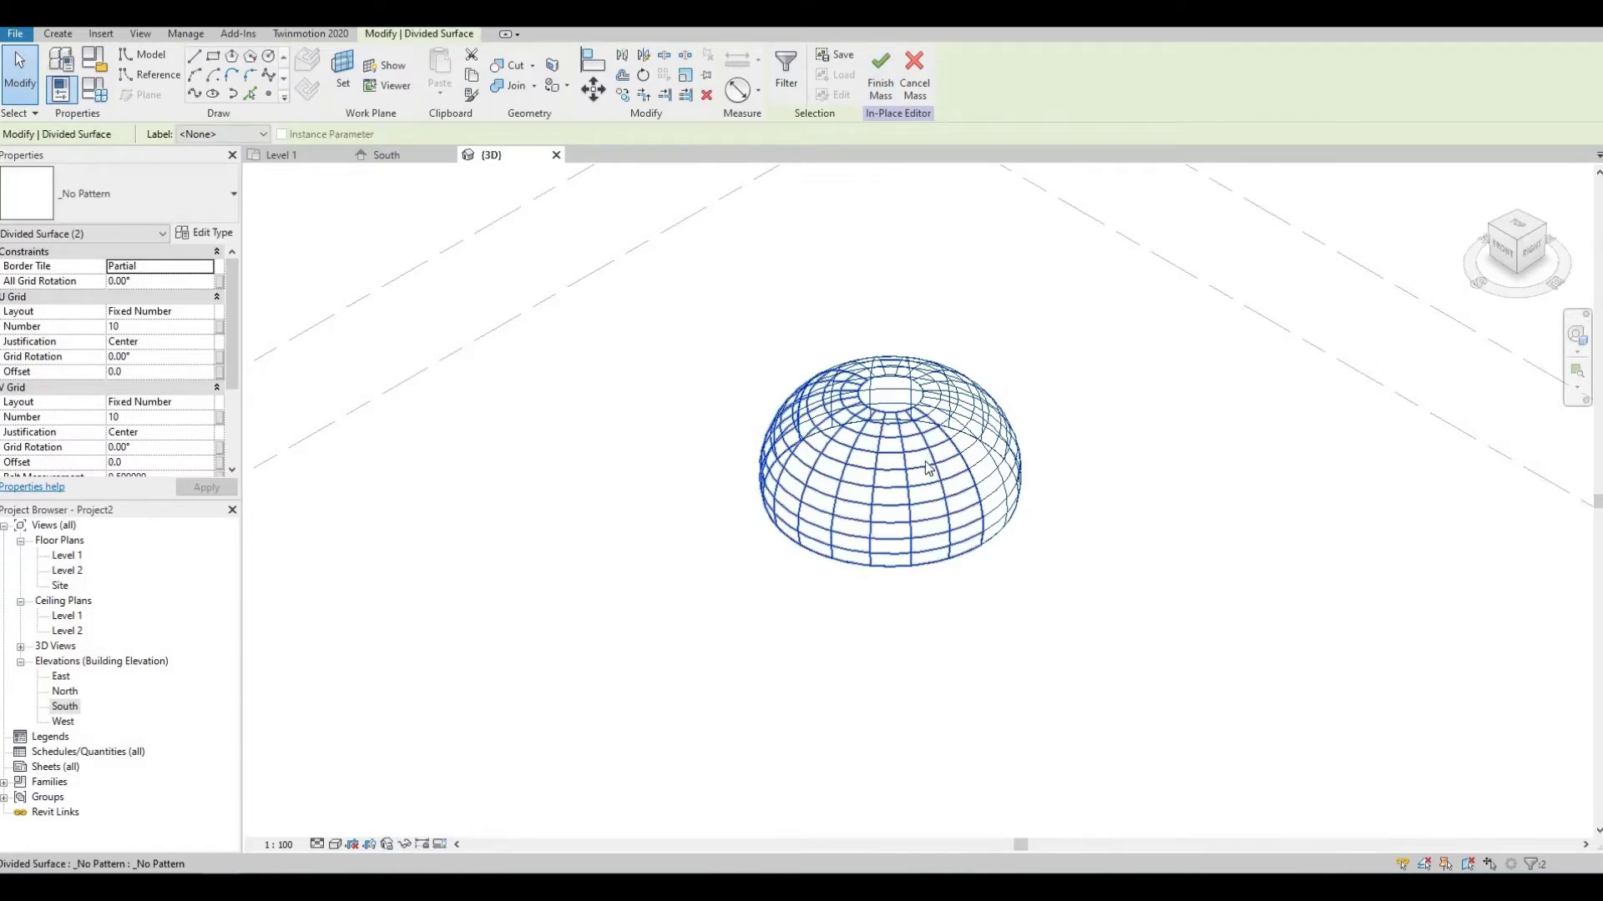
left_click(179, 197)
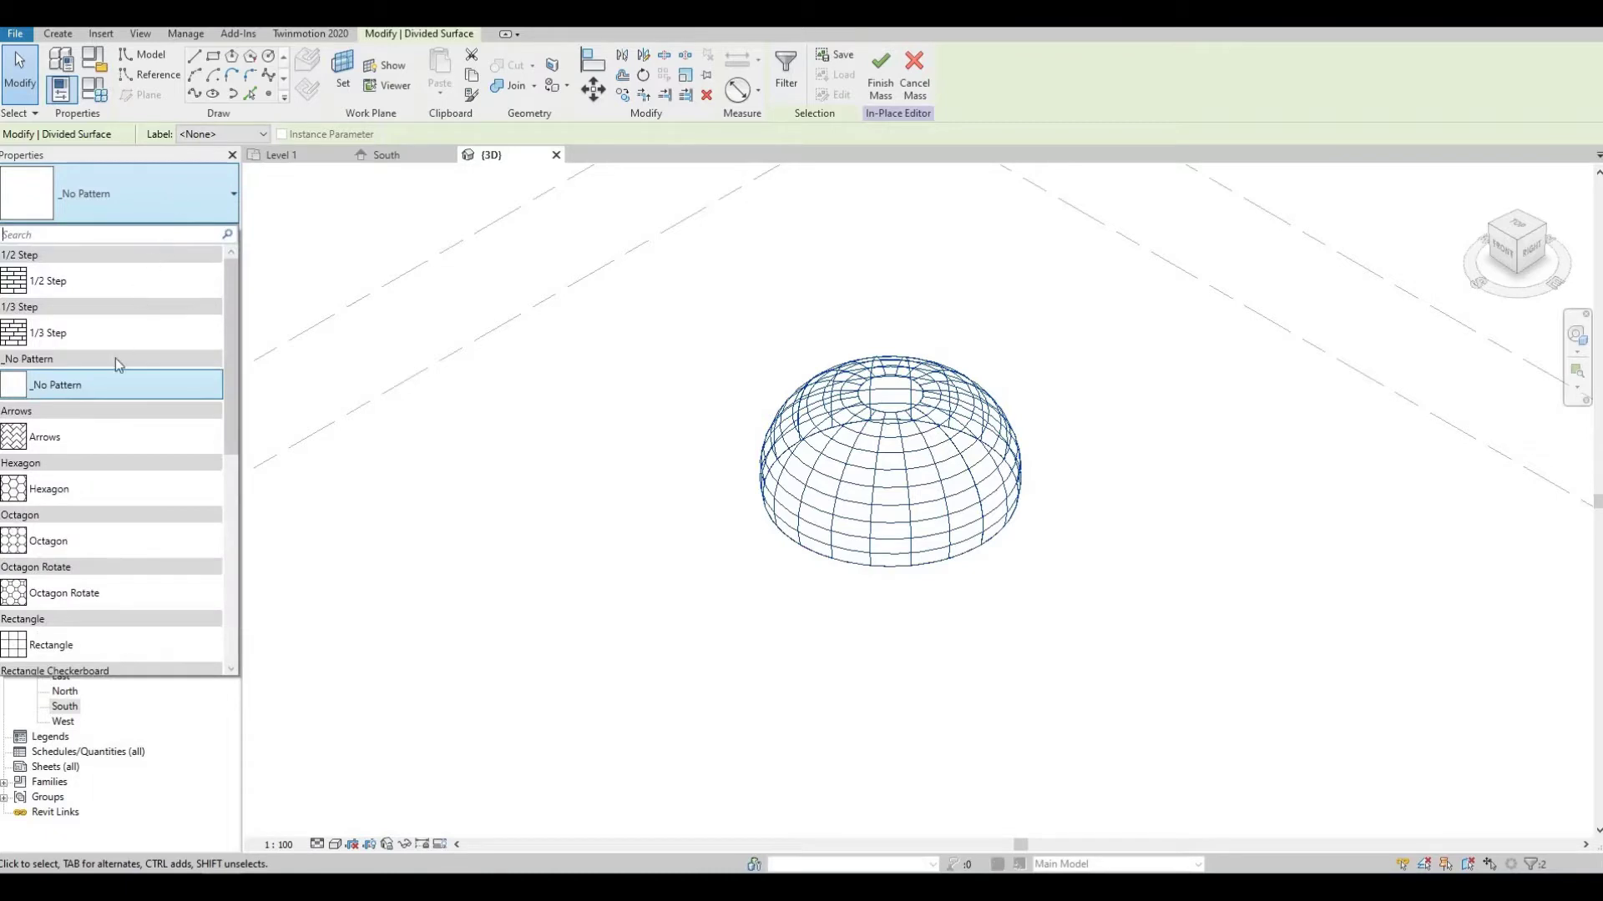
scroll(134, 501, "down", 5)
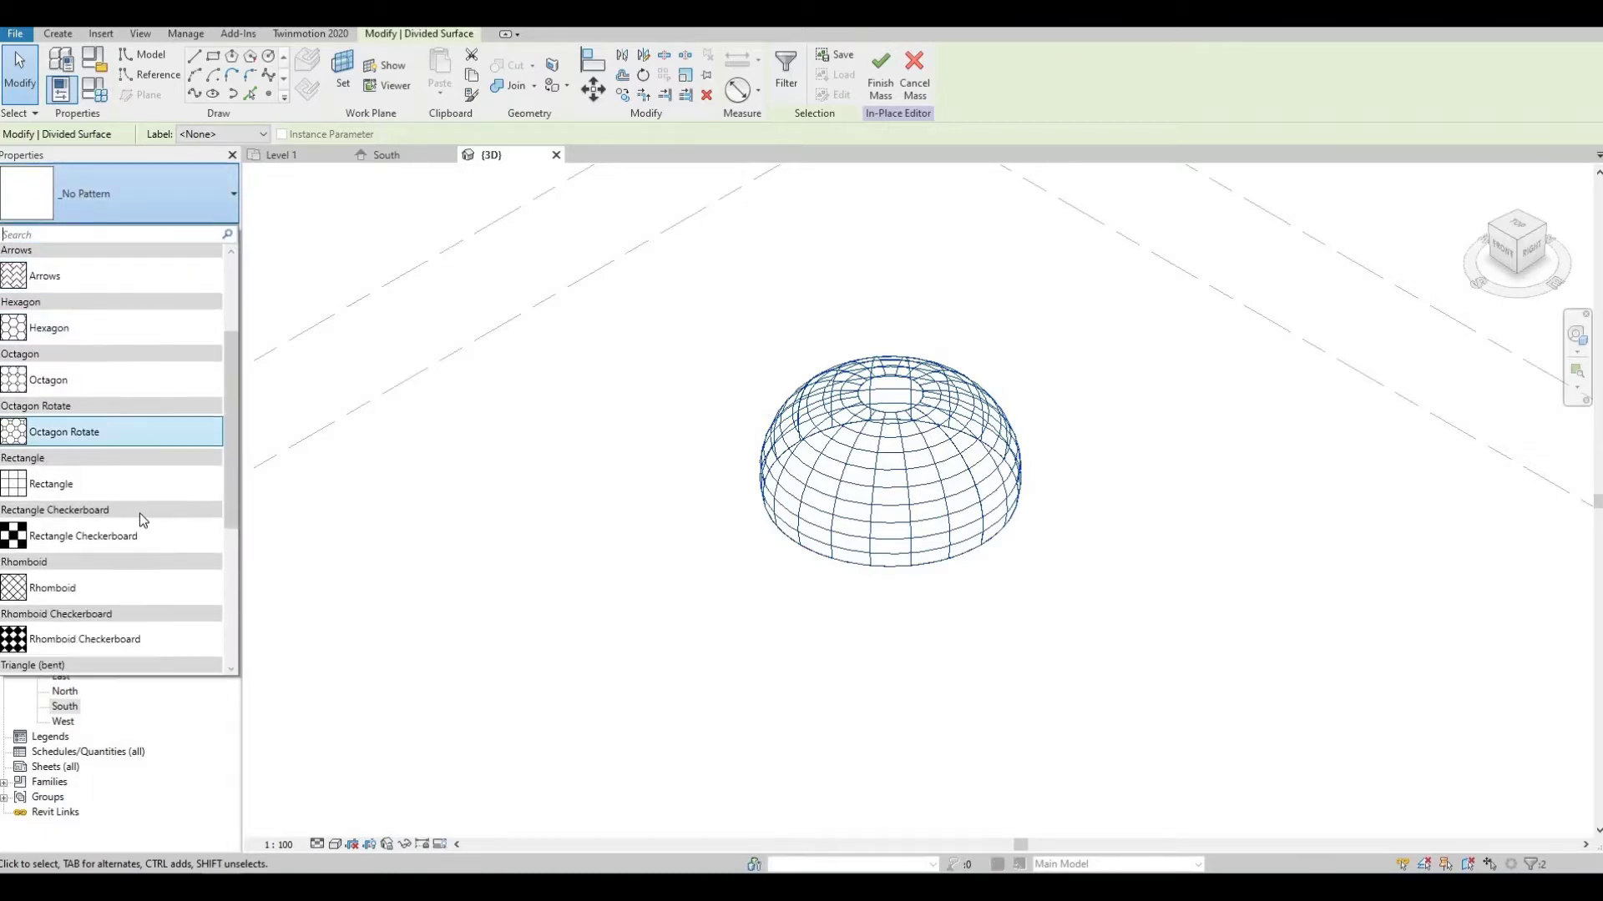
scroll(139, 531, "down", 1)
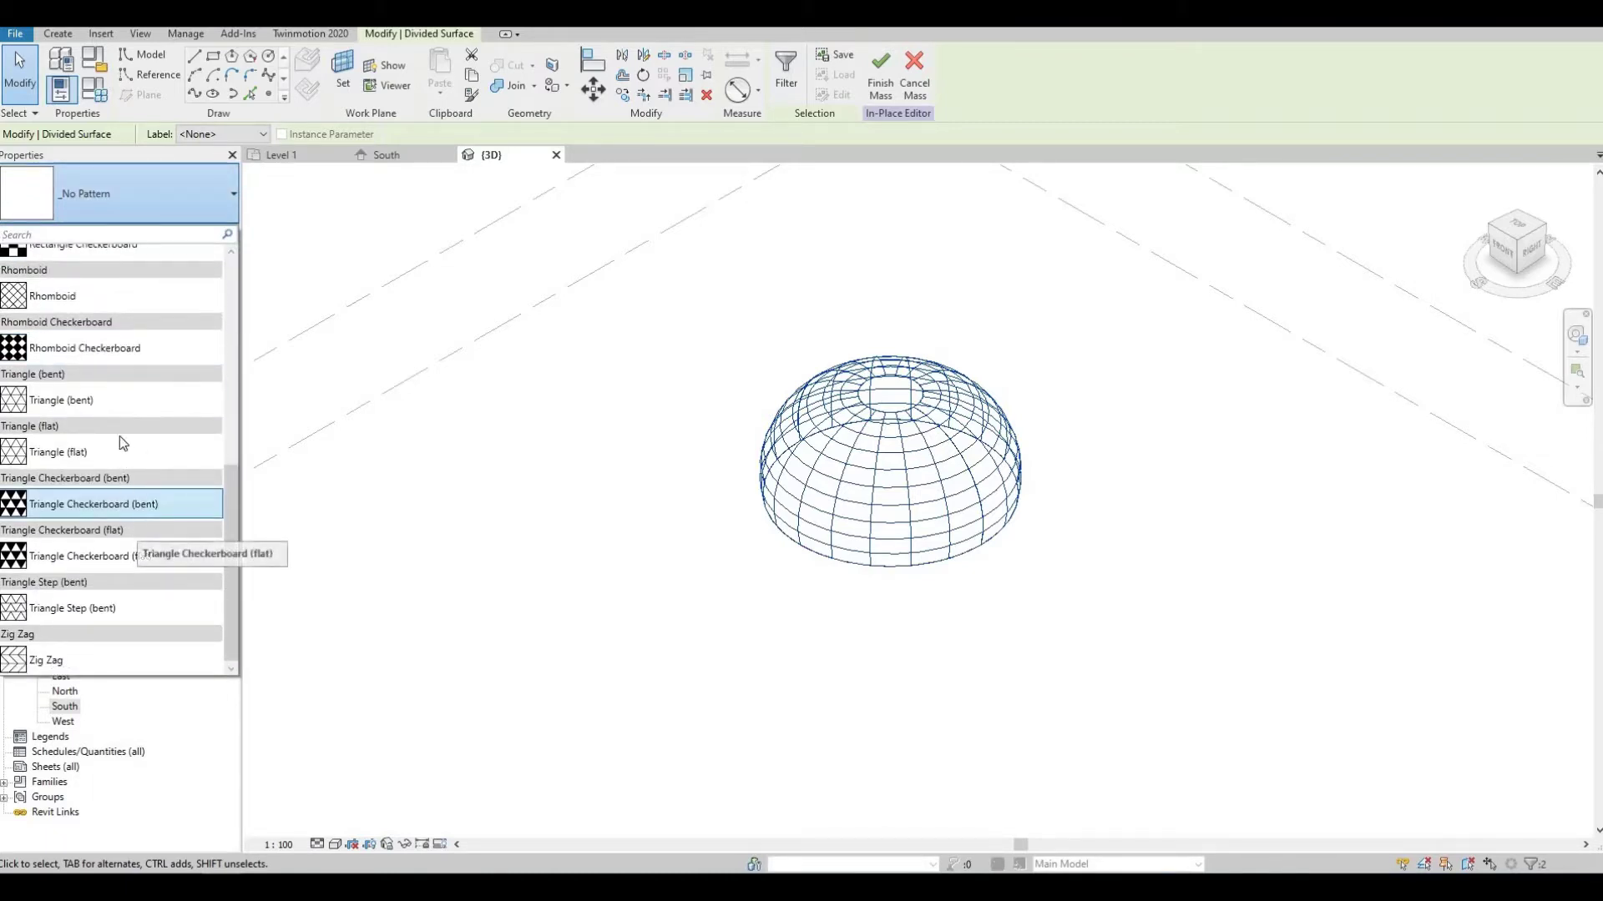
mouse_move(83, 454)
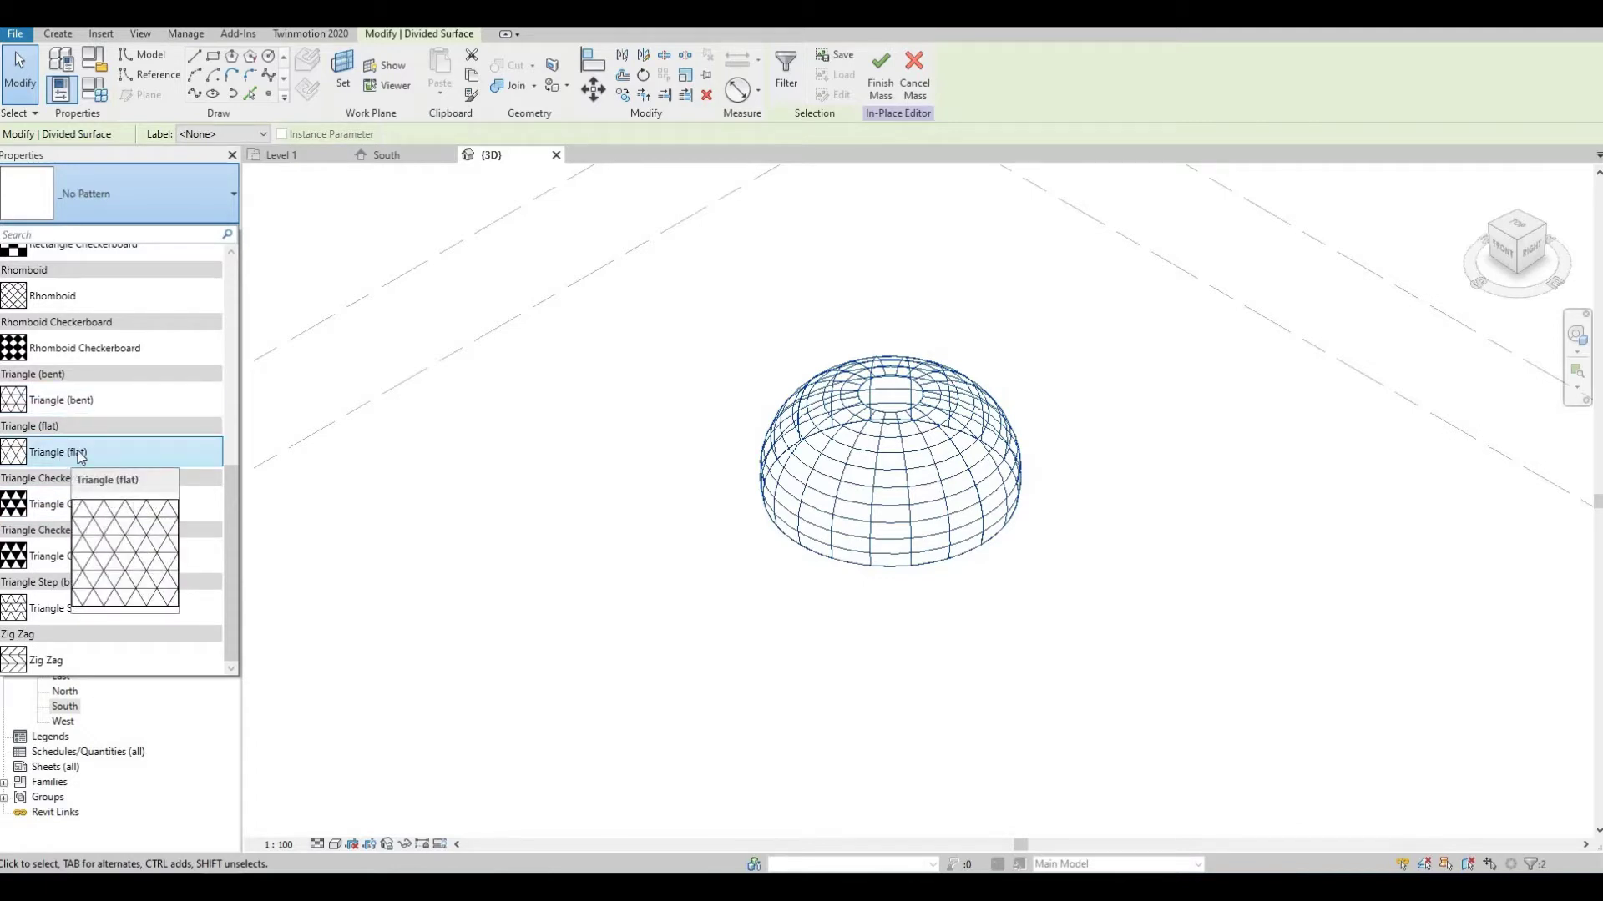
left_click(81, 452)
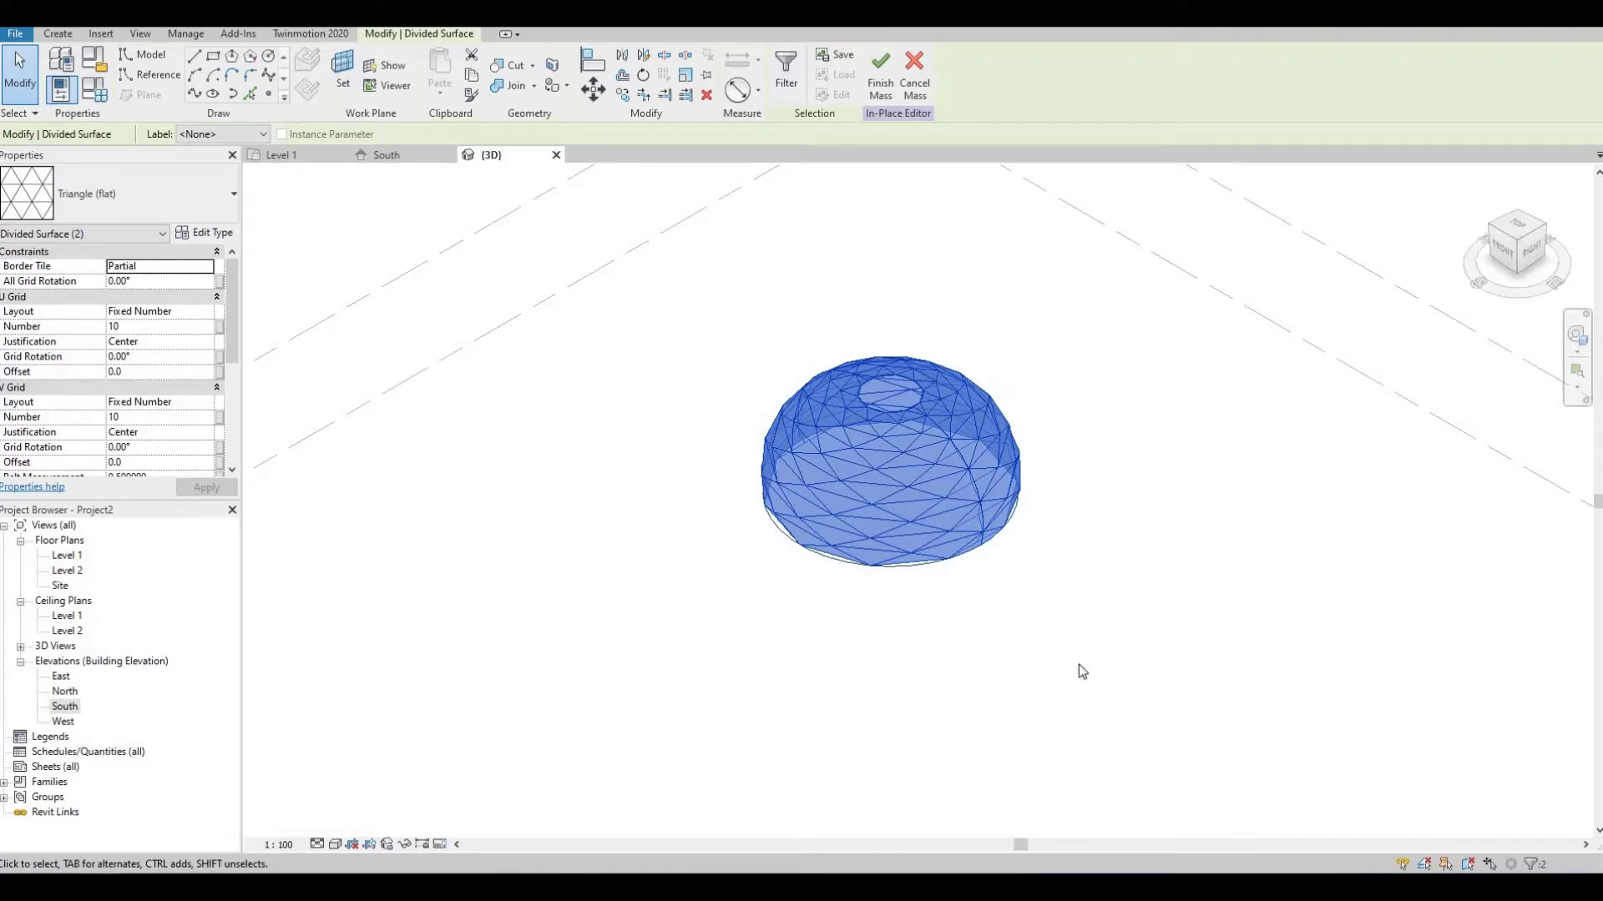
Step: Set the V grid number to 25 on one half of the divided dome
left_click(1054, 591)
scroll(1012, 582, "up", 2)
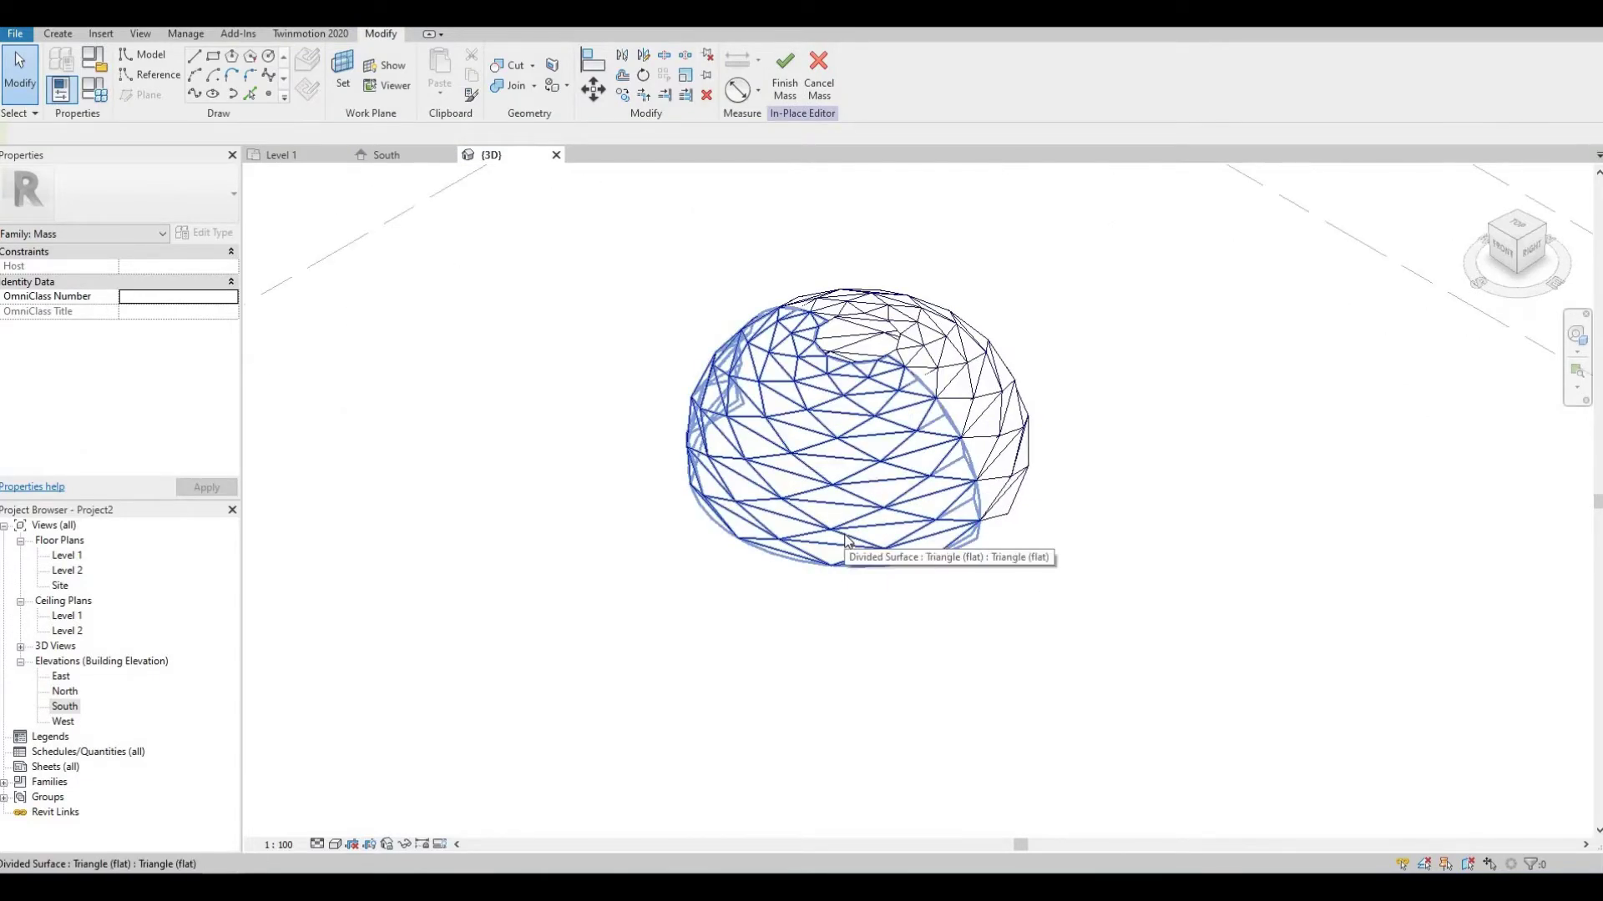
left_click(845, 535)
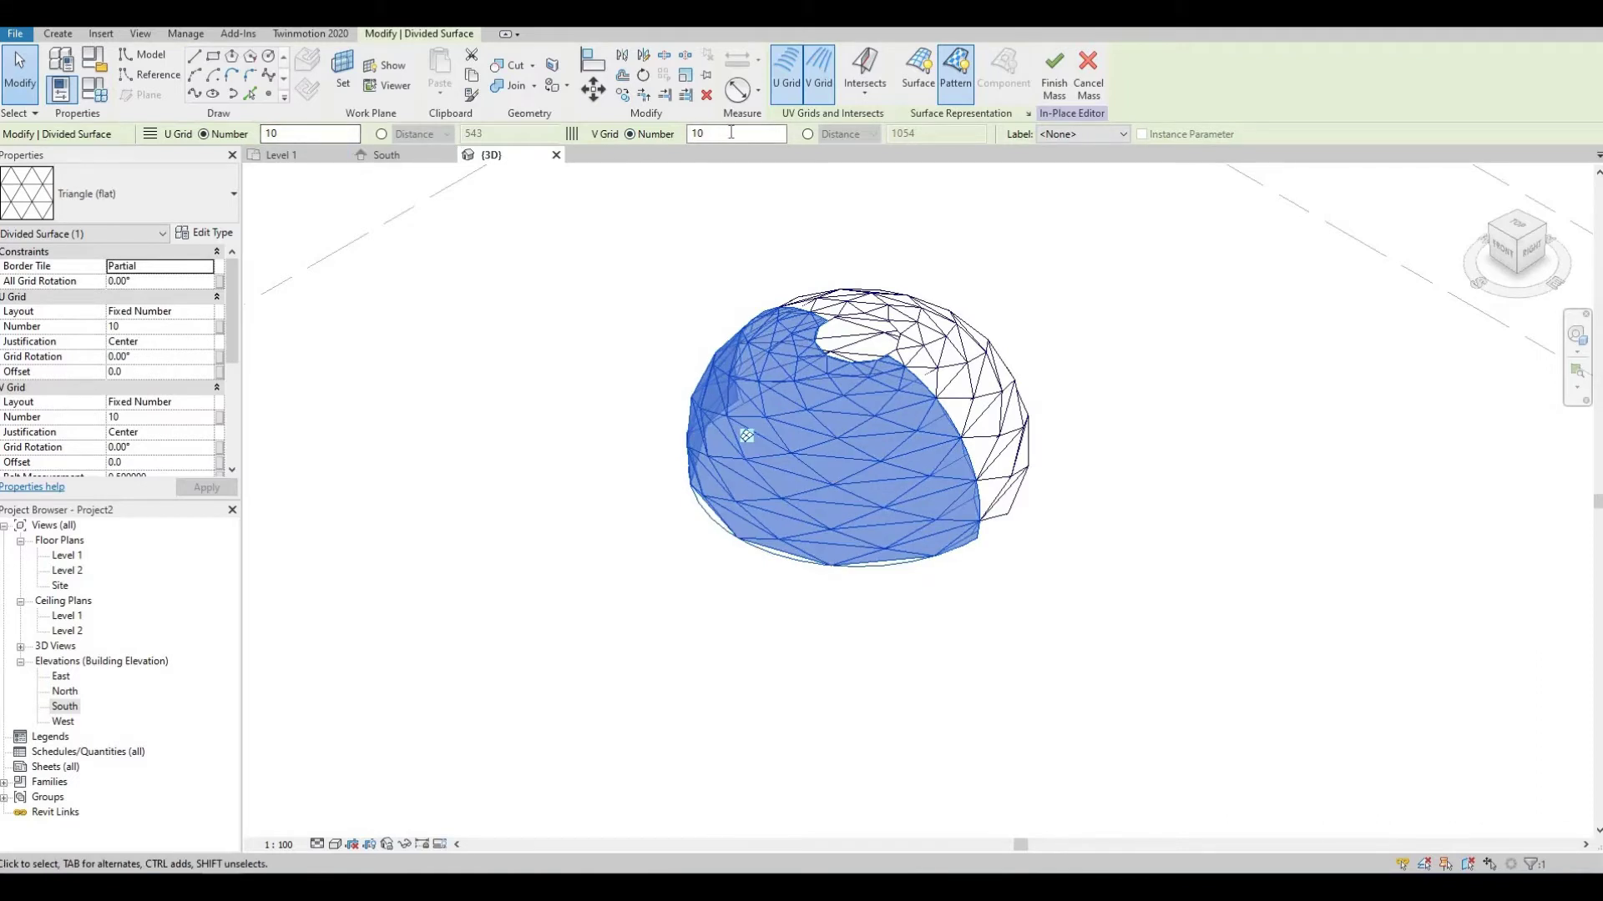
left_click(651, 134)
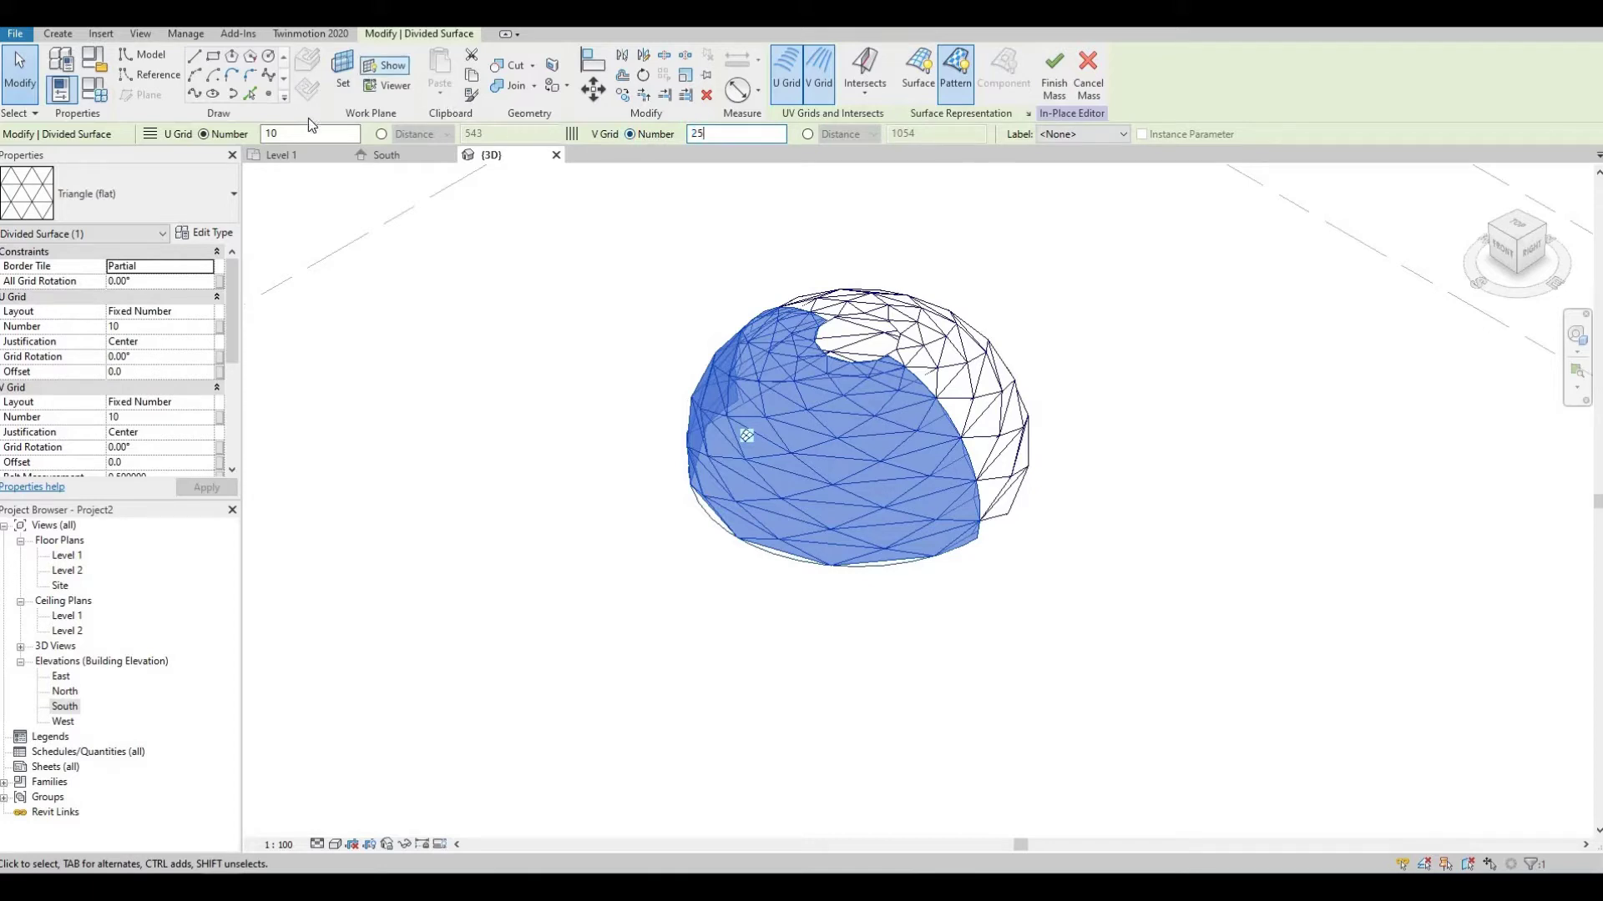
key("Return")
scroll(818, 437, "up", 3)
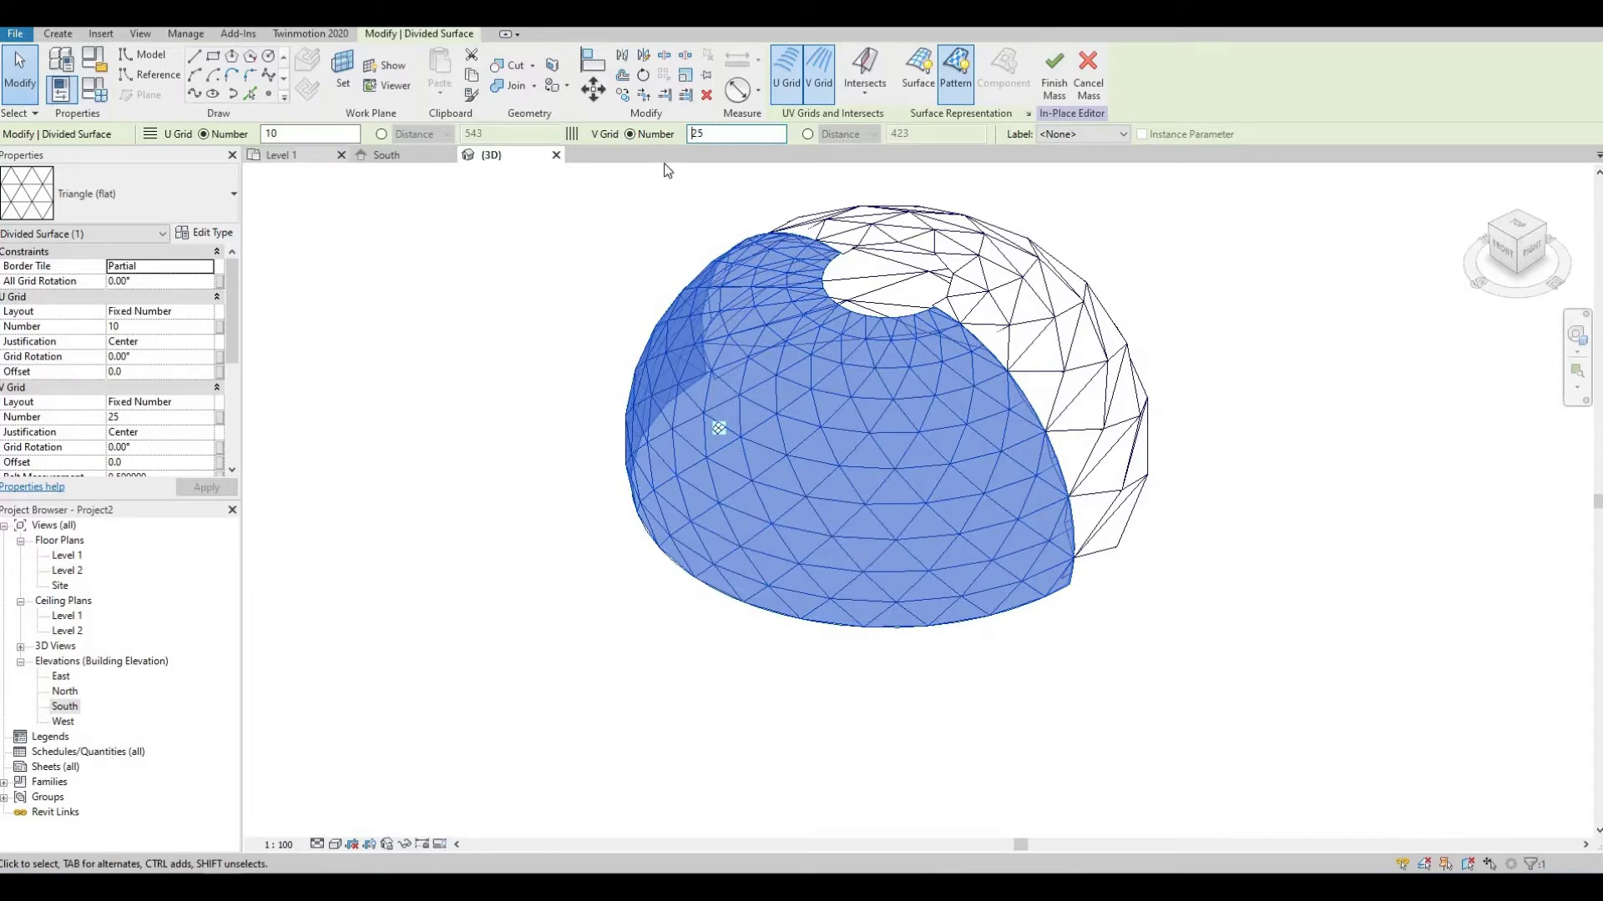
left_click(1165, 609)
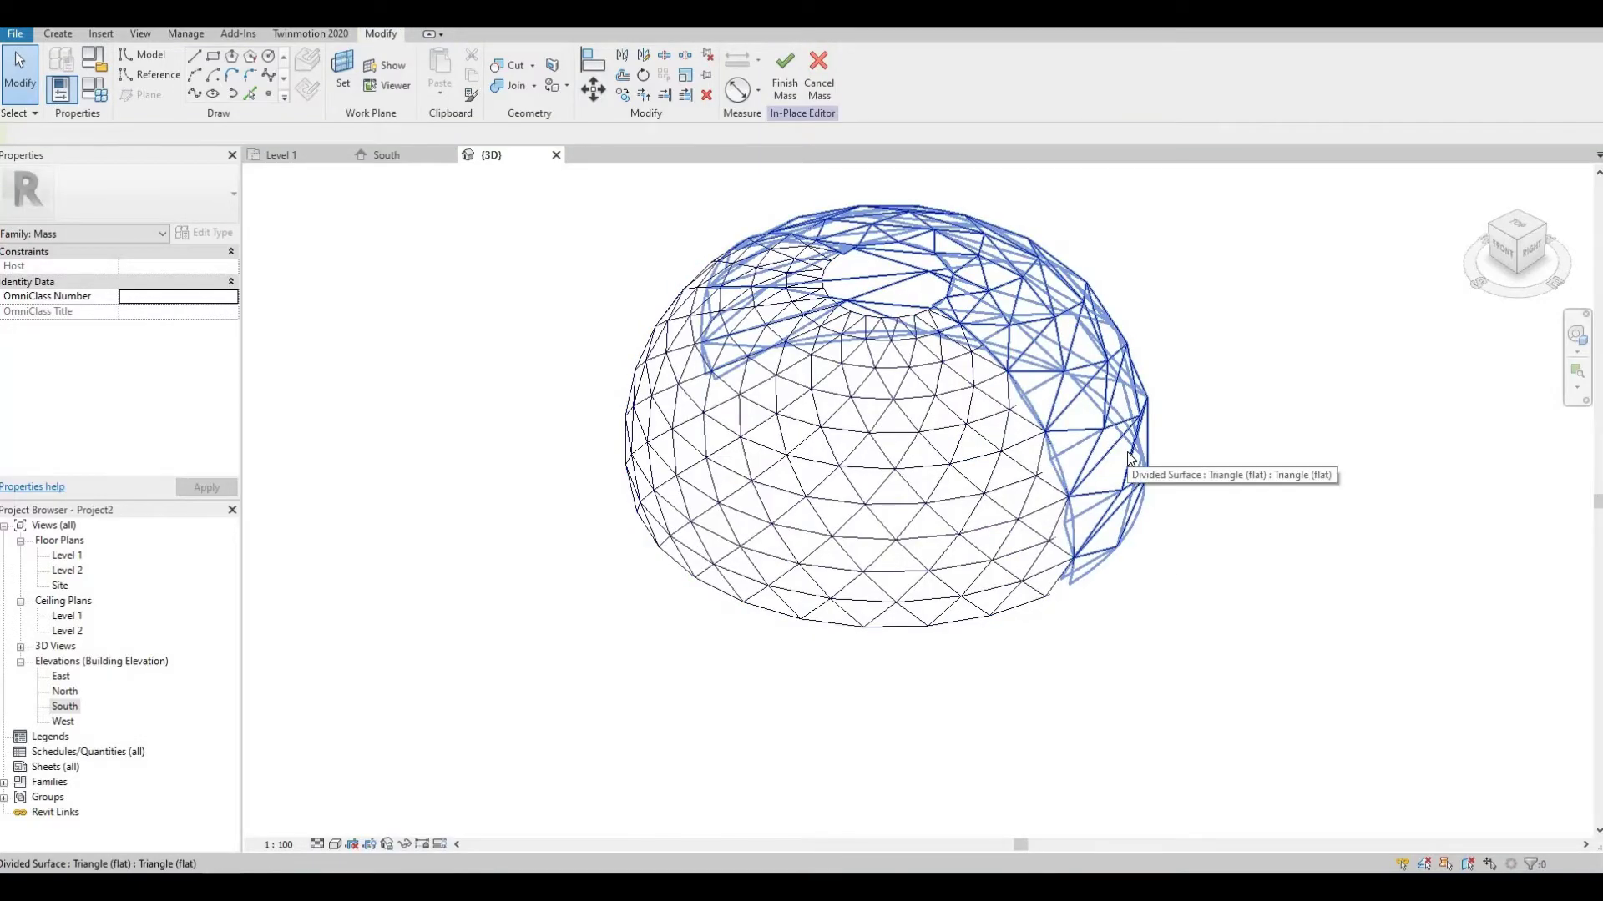
Step: Give the other dome half 25 V and 15 U grid divisions
left_click(1131, 457)
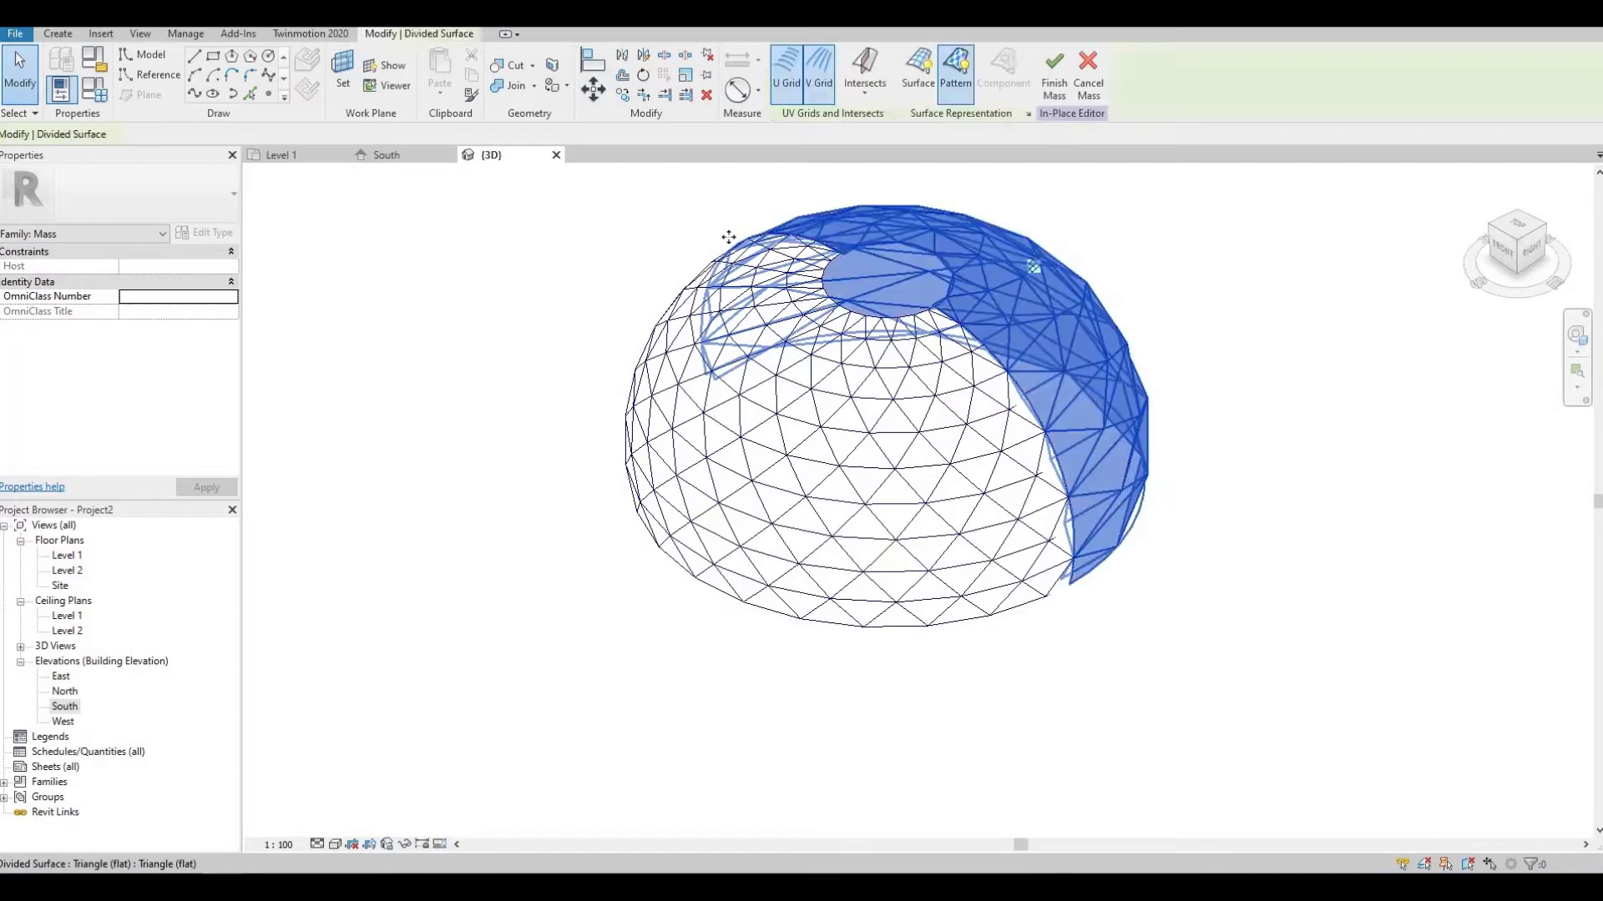
left_click(701, 133)
type("25")
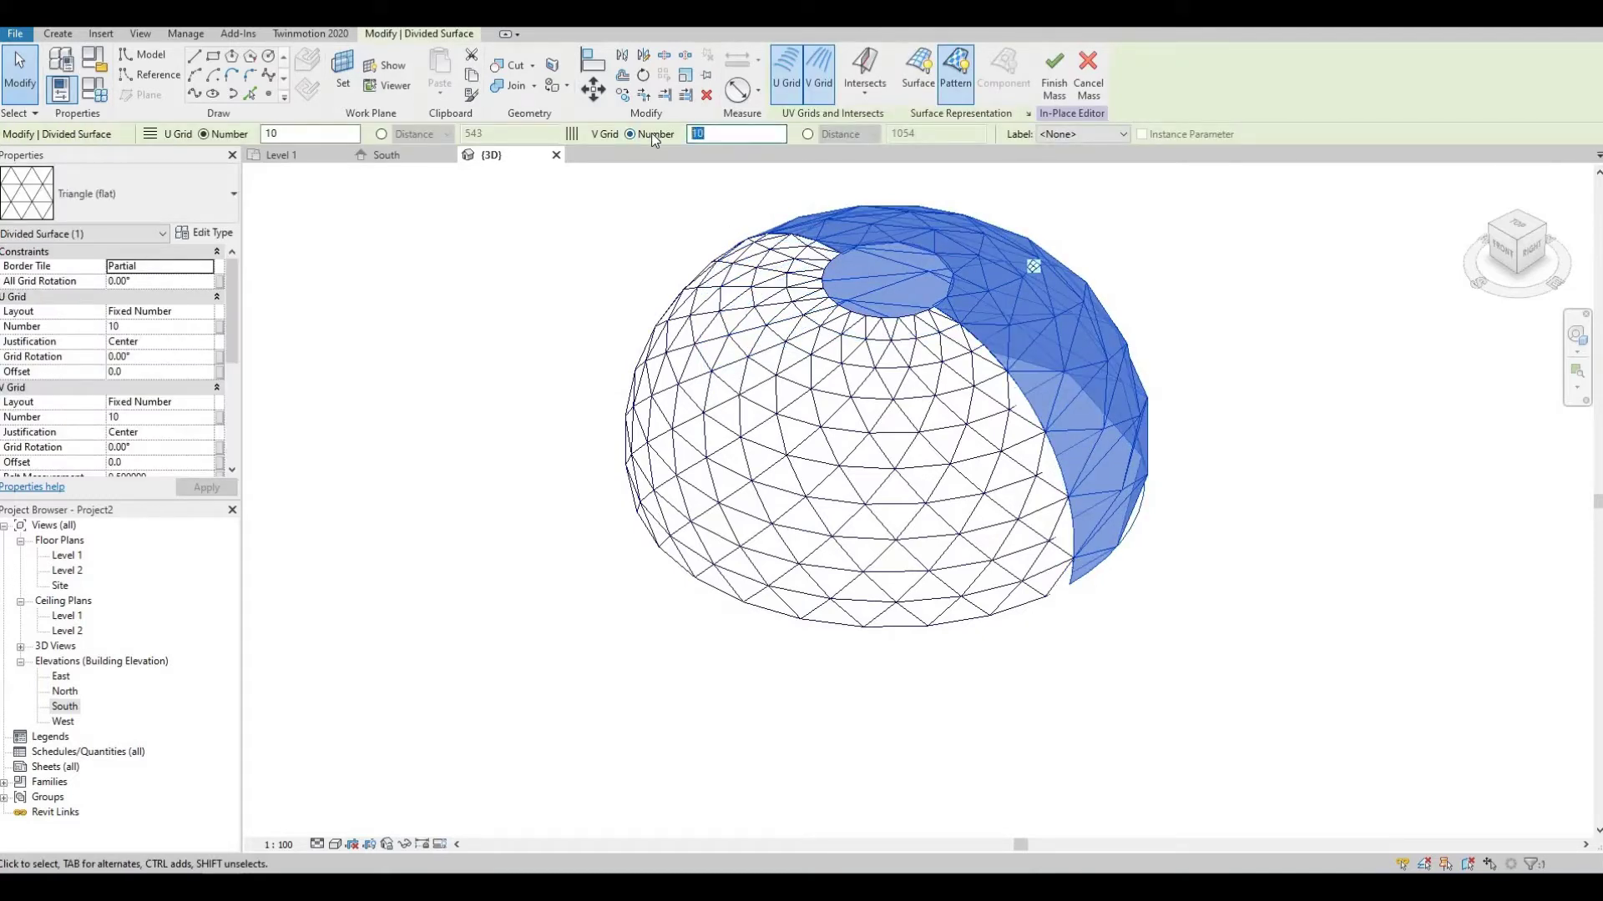
key("Return")
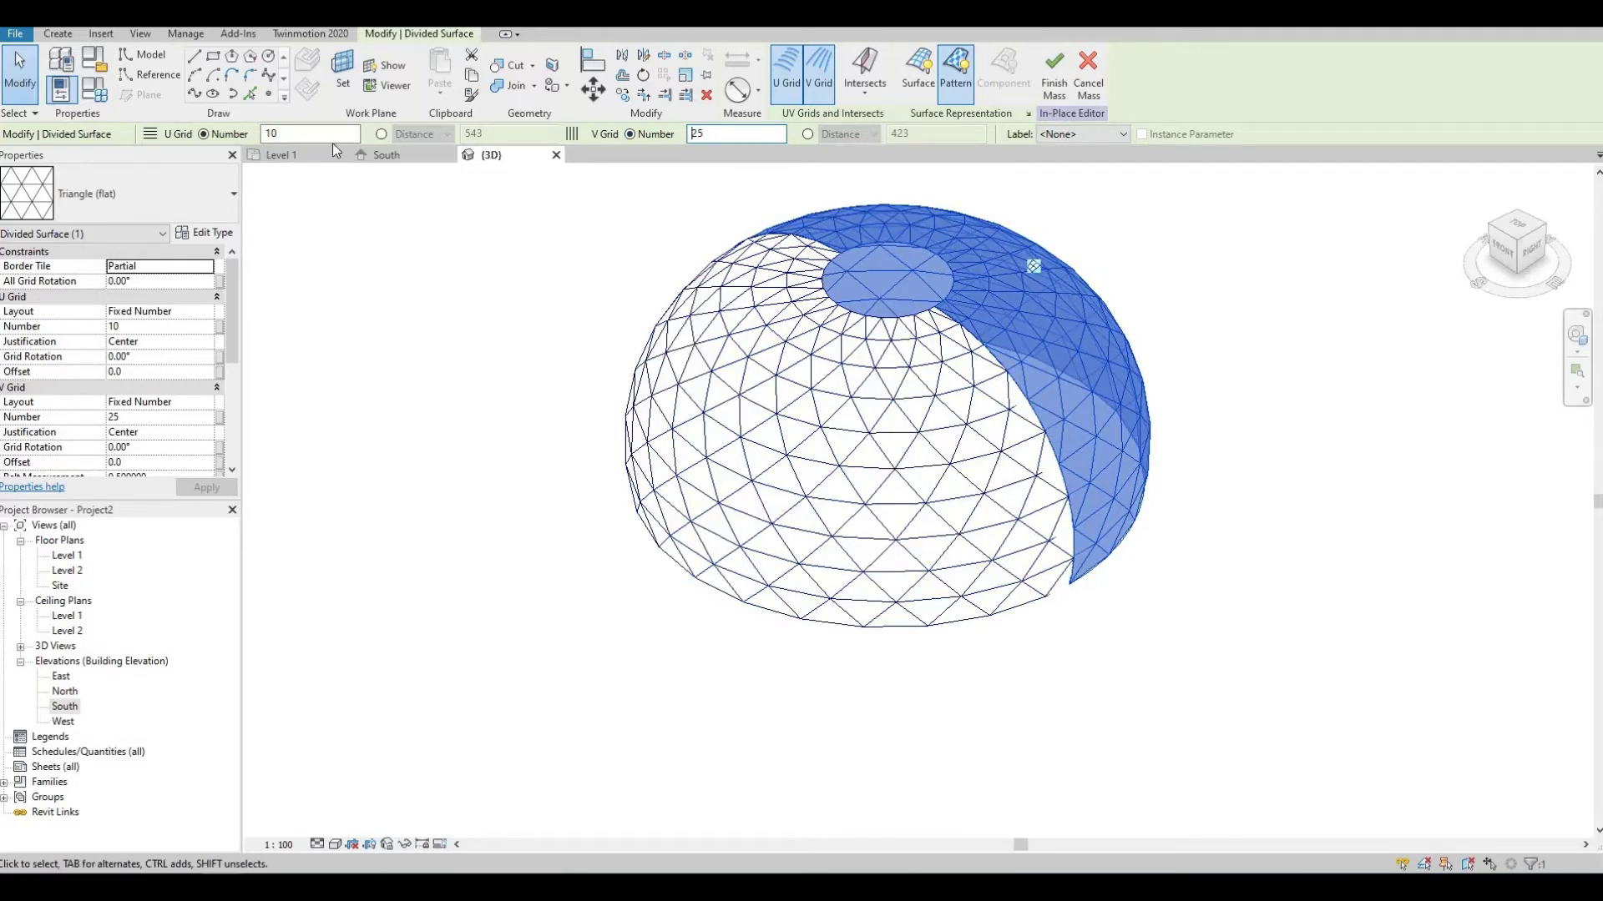
key("ctrl+a")
type("15")
key("Return")
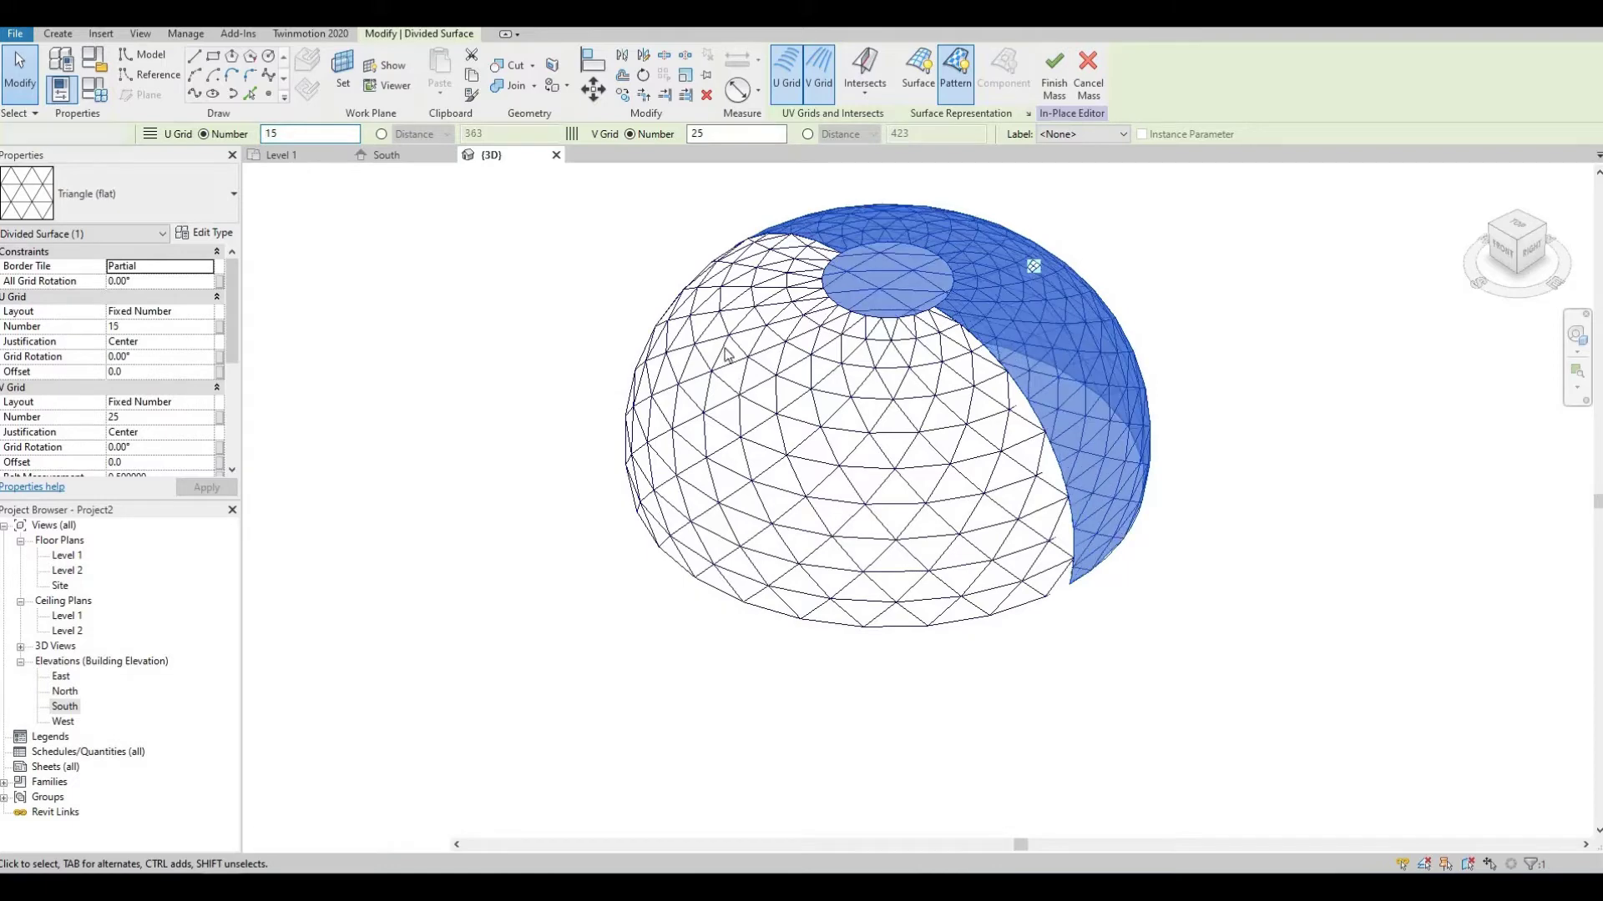
key("Escape")
middle_click_drag(597, 478, 912, 537, "shift")
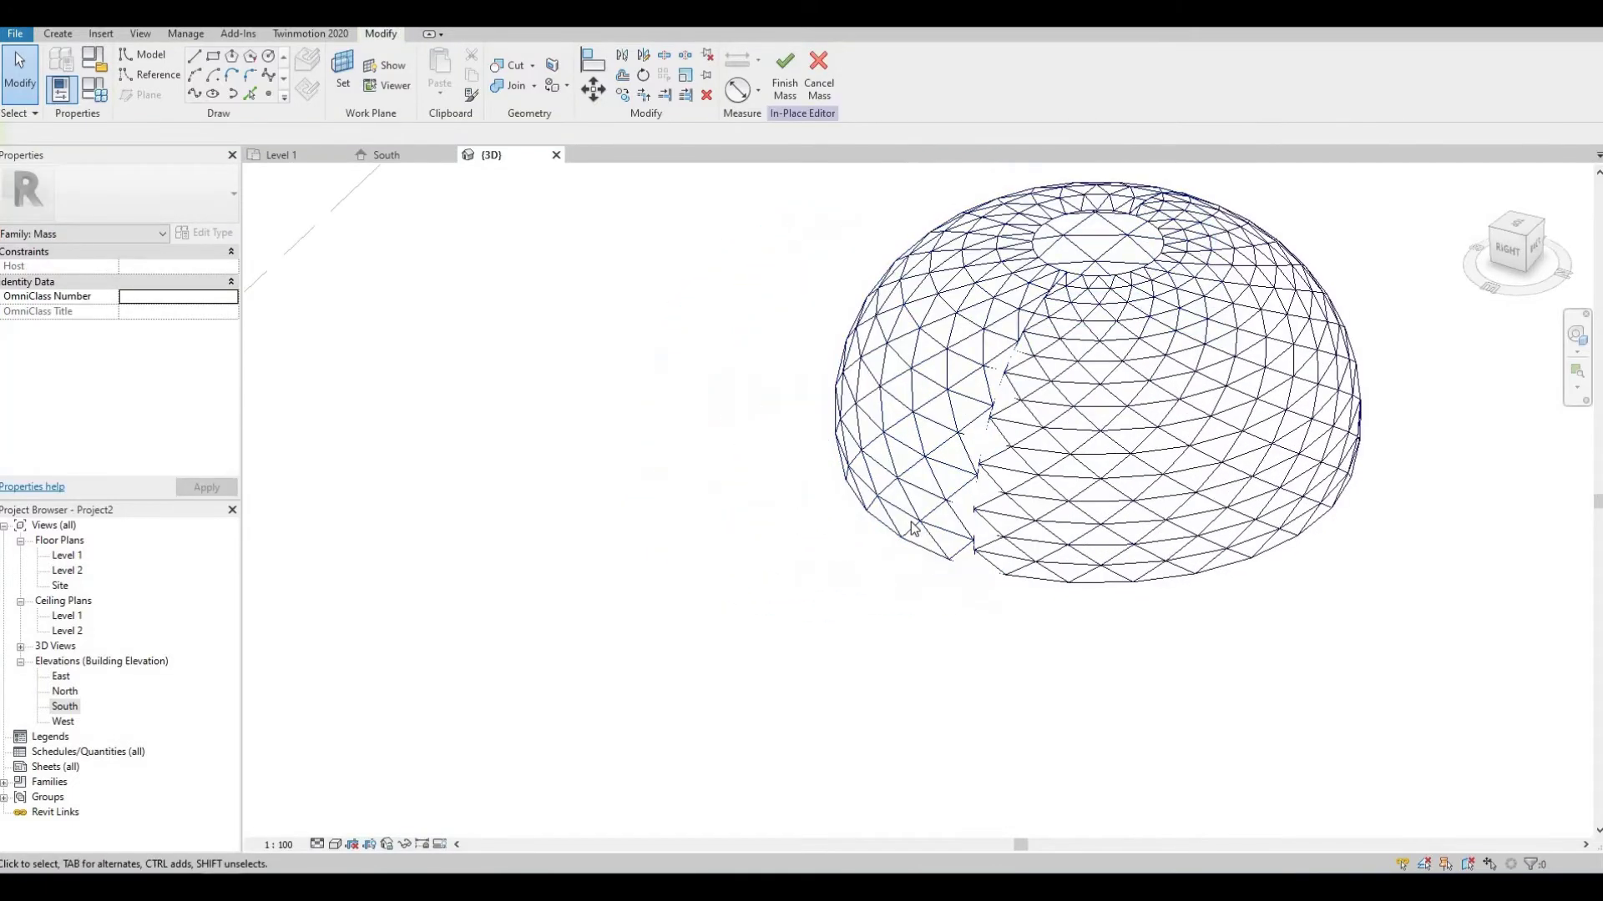
middle_click_drag(744, 609, 533, 627)
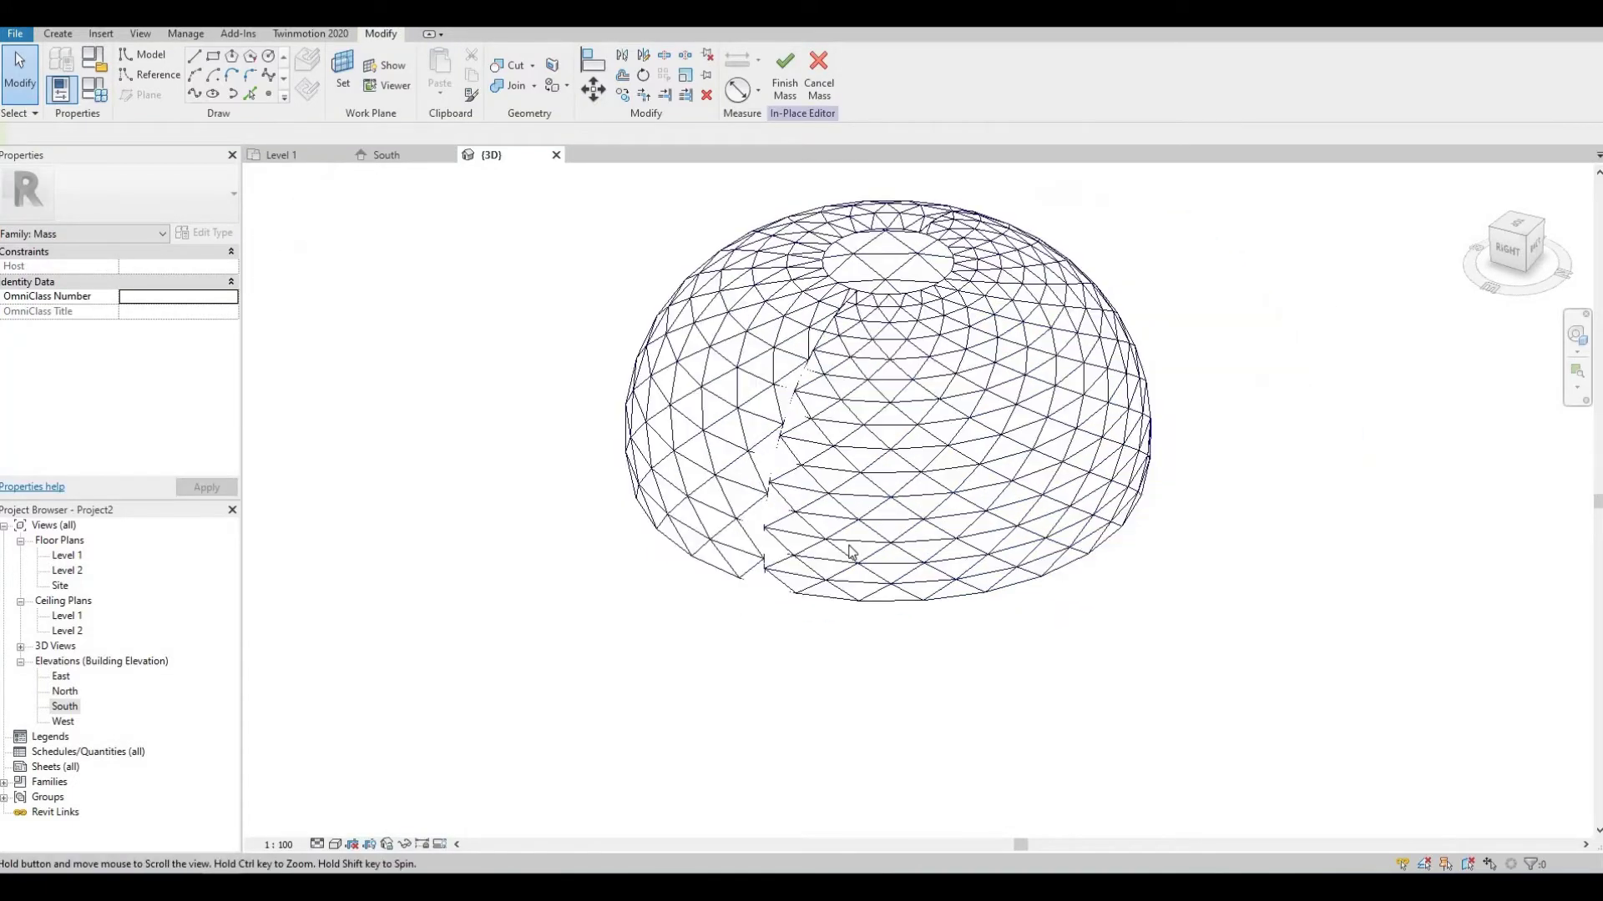
Step: Select each divided half and orbit to inspect the triangulated dome and its seam
key("ctrl+Left")
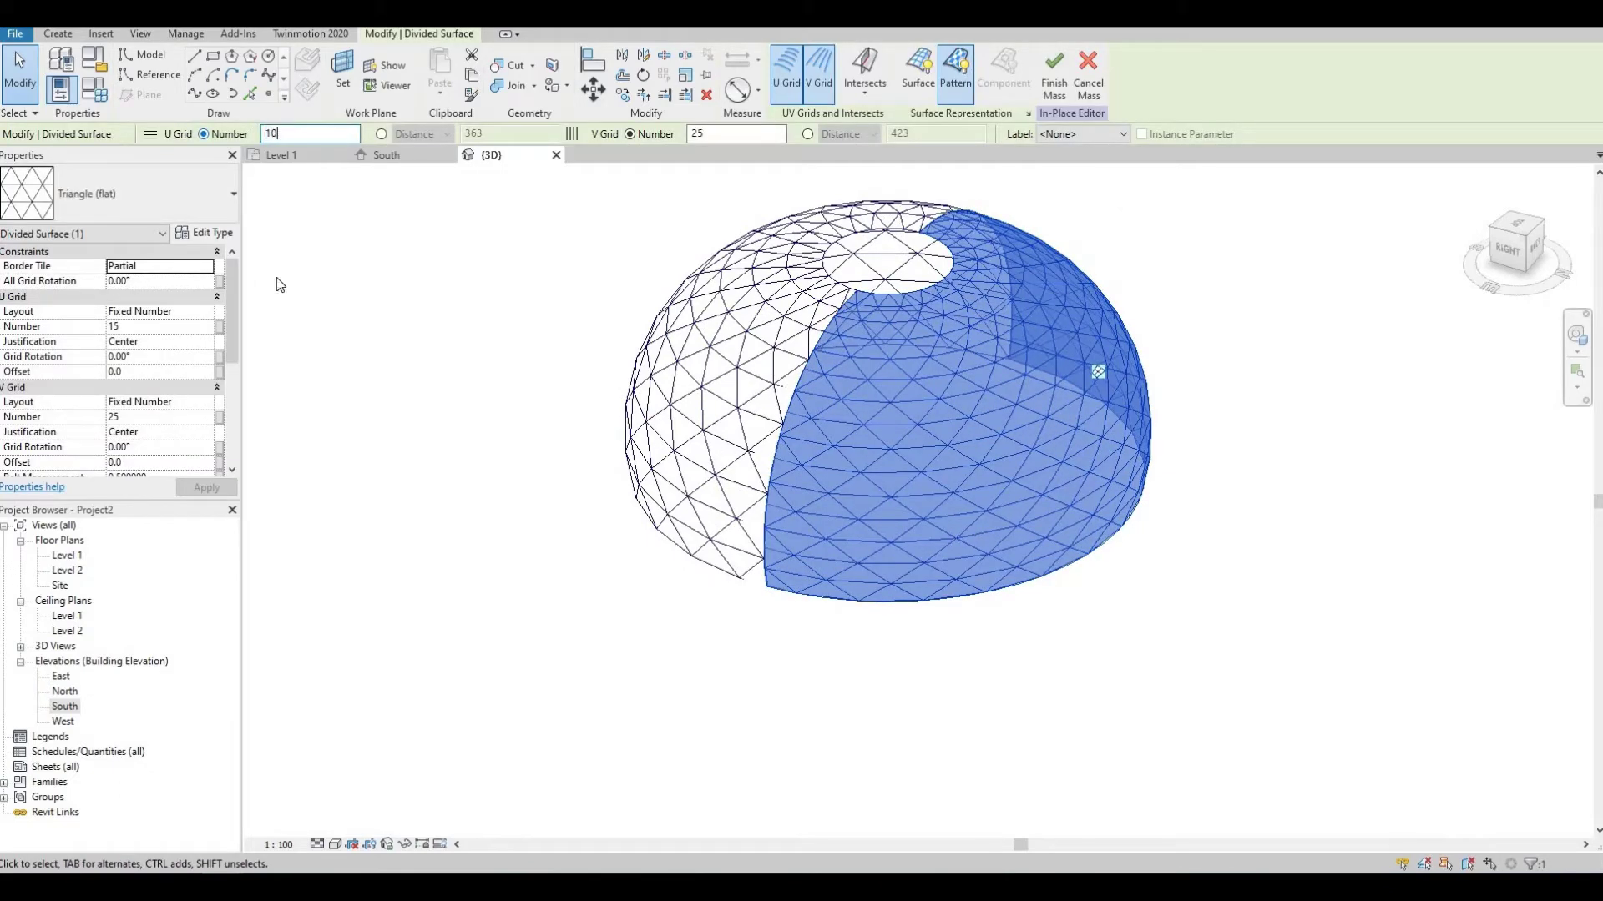
left_click(490, 387)
mouse_move(518, 415)
middle_mouse_down("shift")
mouse_move(643, 430)
mouse_move(535, 422)
middle_mouse_up("shift")
left_click(825, 384)
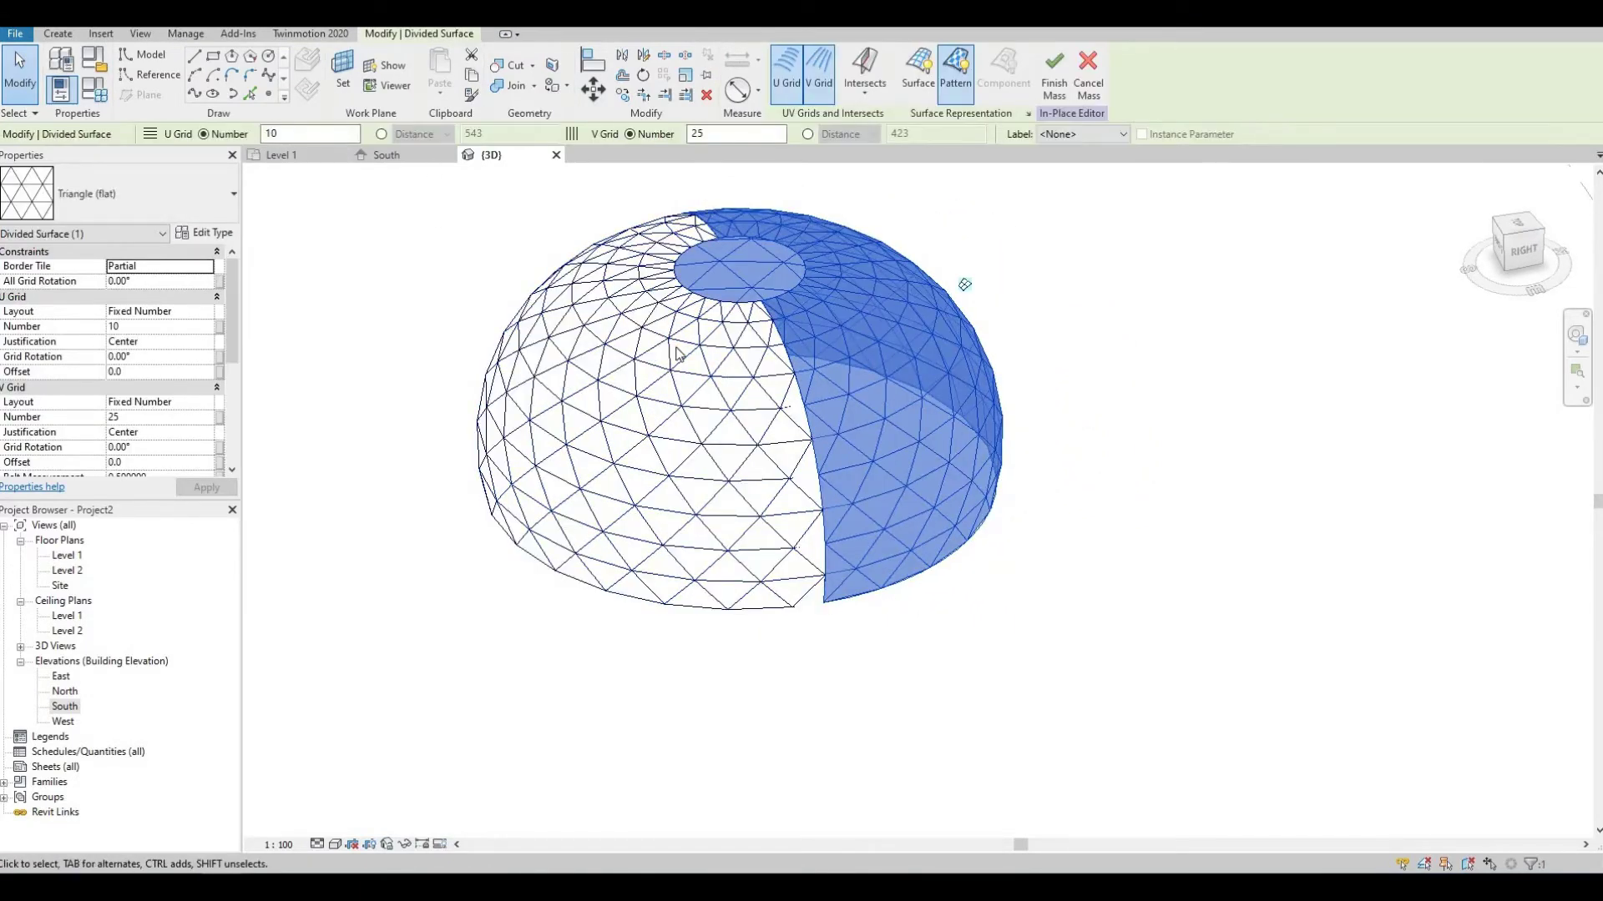
left_click(645, 476)
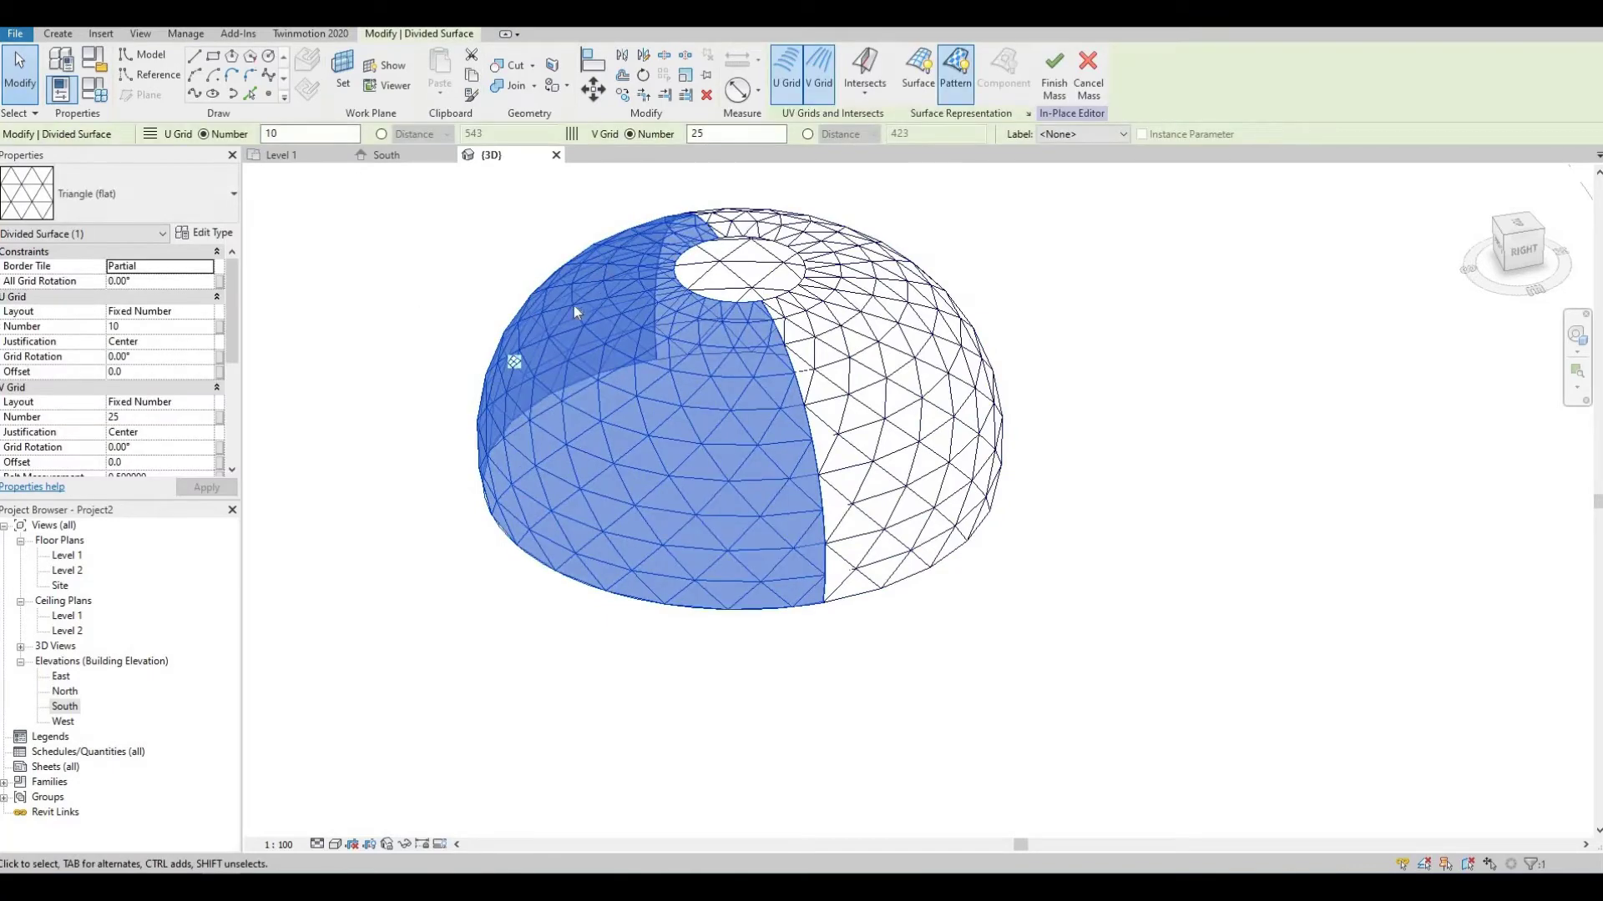
middle_click_drag(574, 306, 492, 517, "shift")
left_click(456, 464)
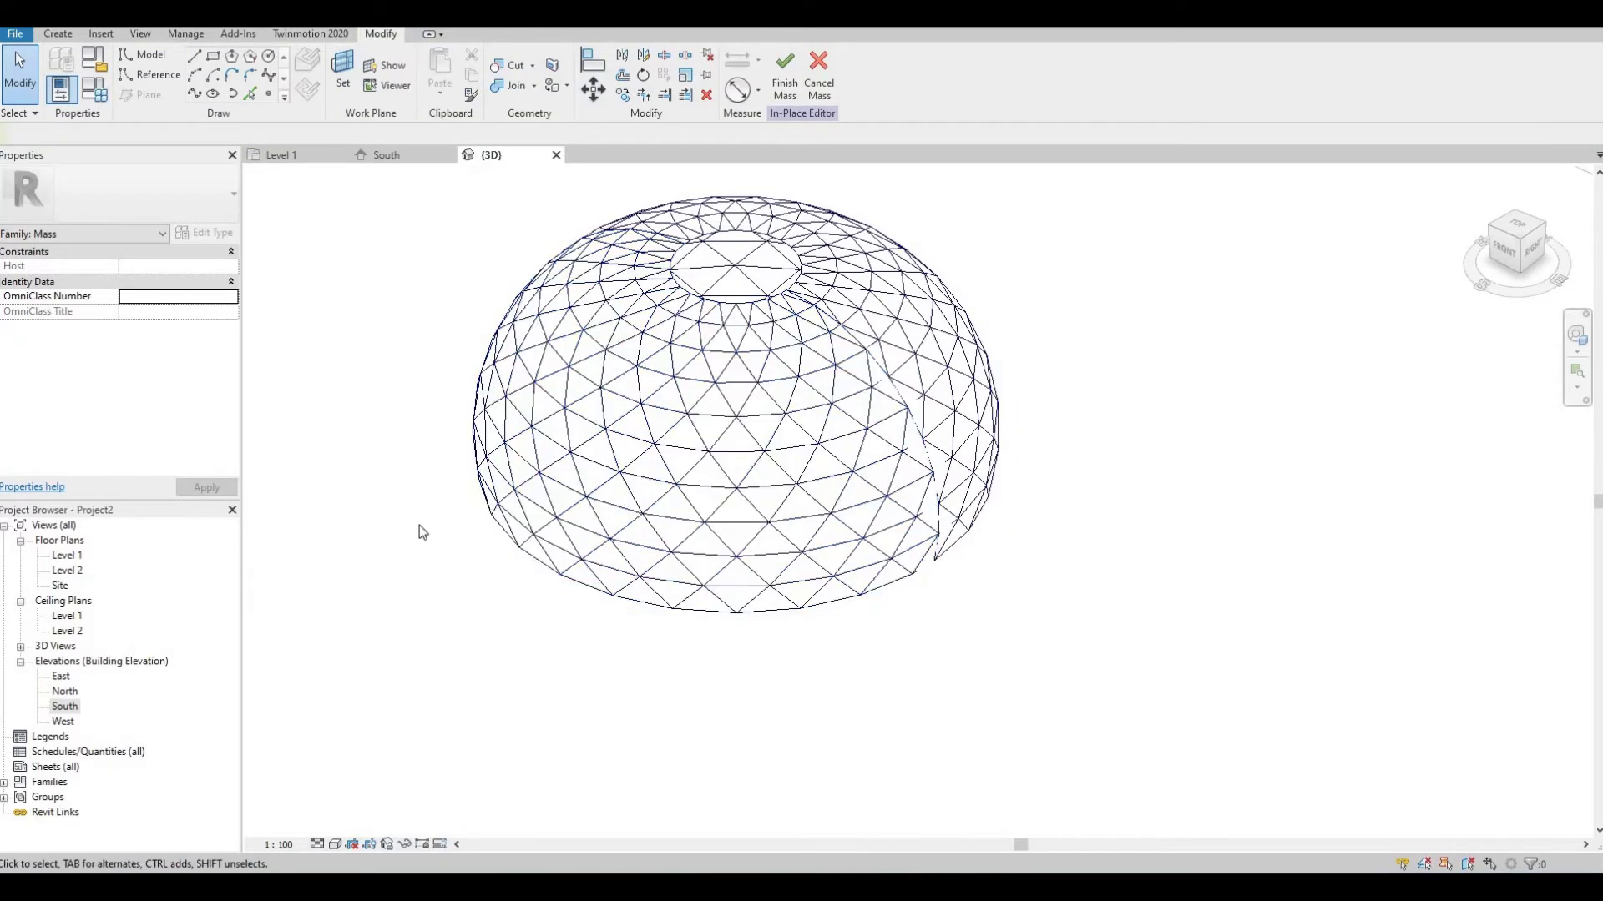
Step: Create a new family from the Metric Curtain Panel Pattern Based.rft template
left_click(17, 34)
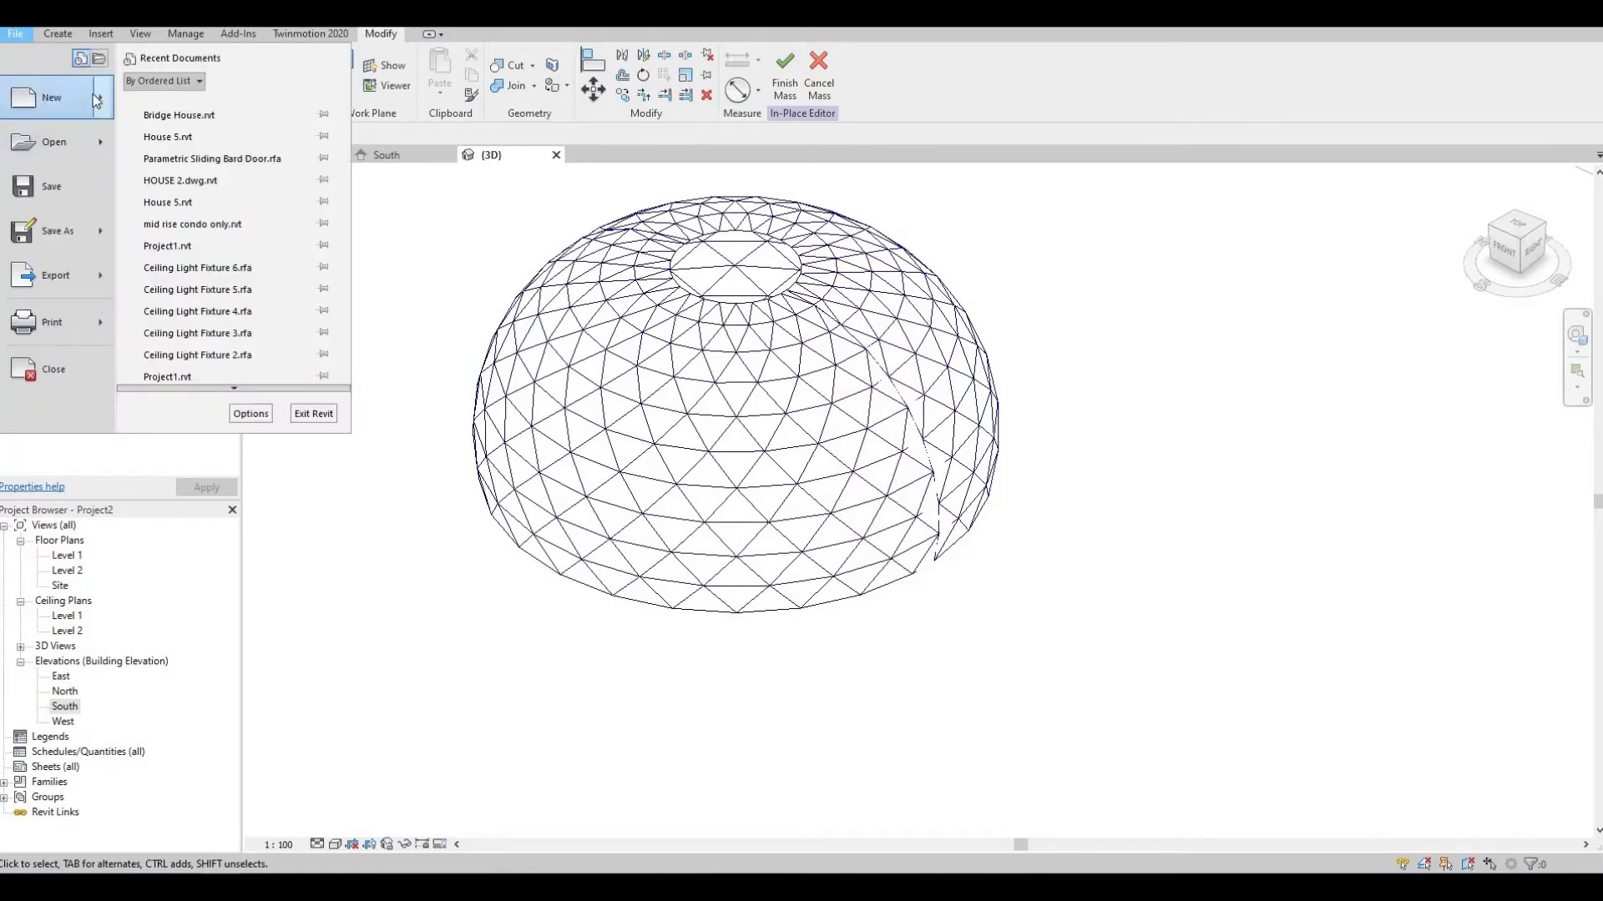
mouse_move(103, 101)
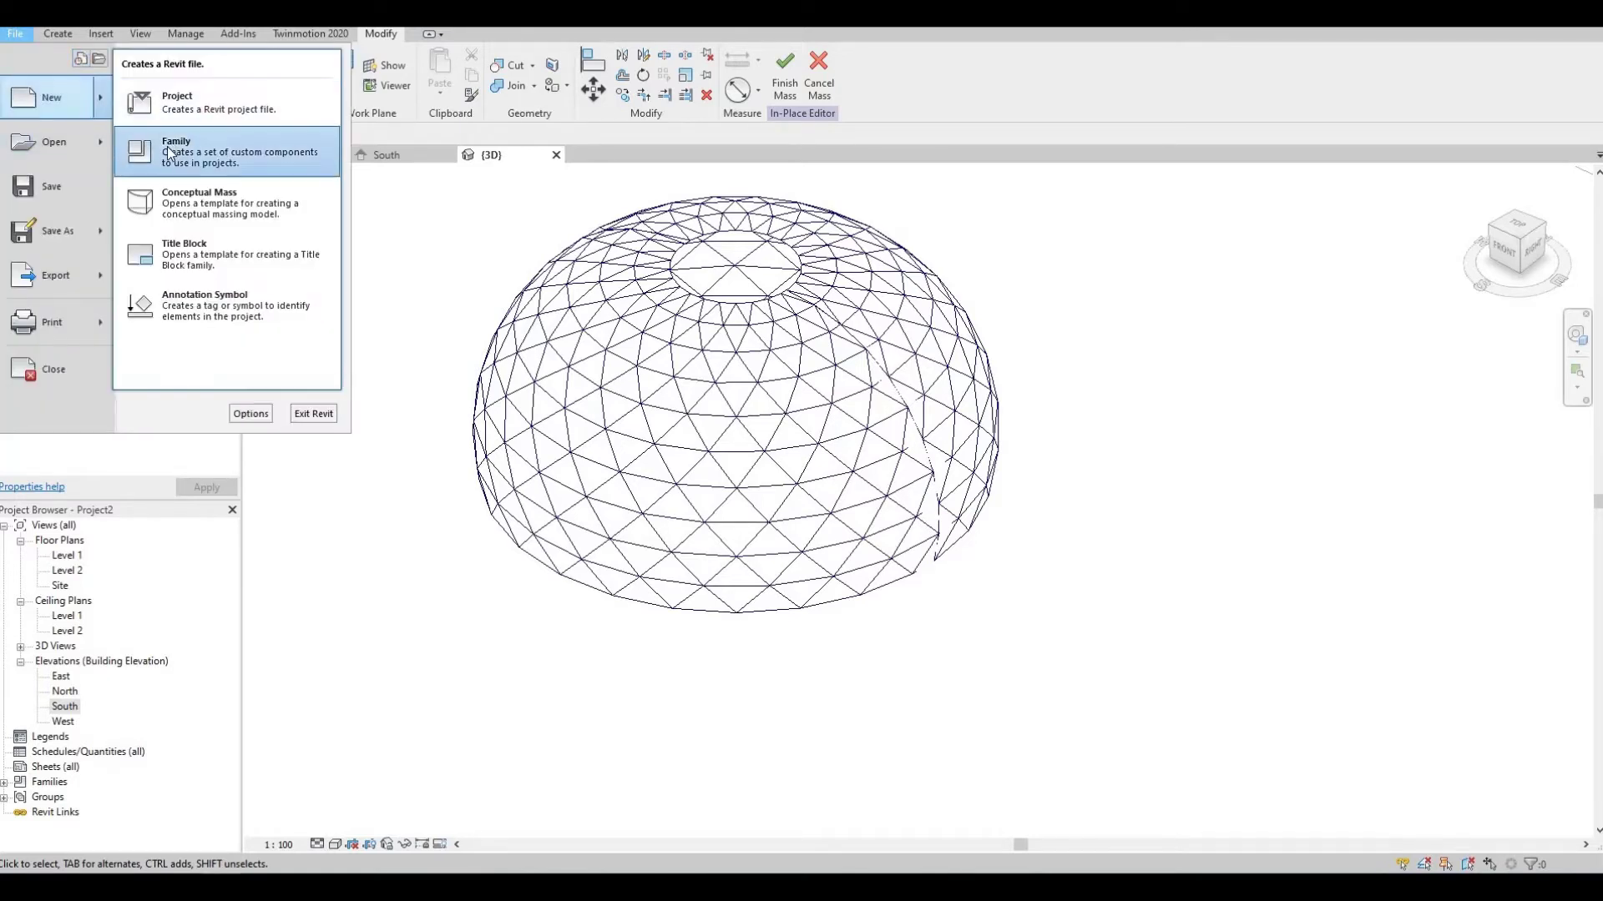
left_click(318, 234)
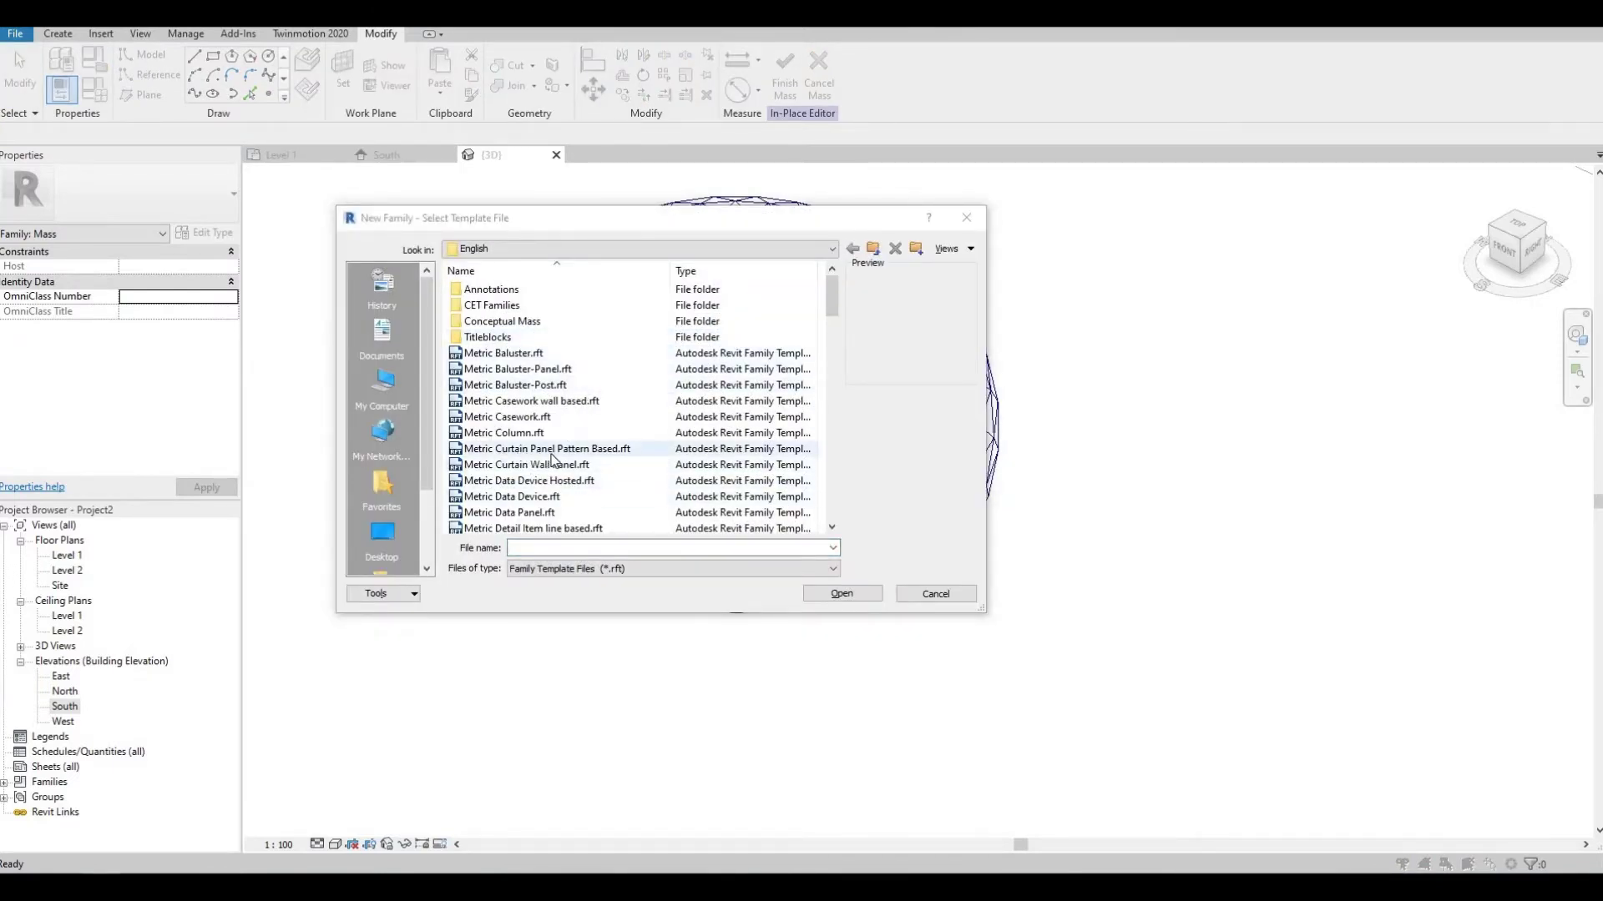
left_click(559, 451)
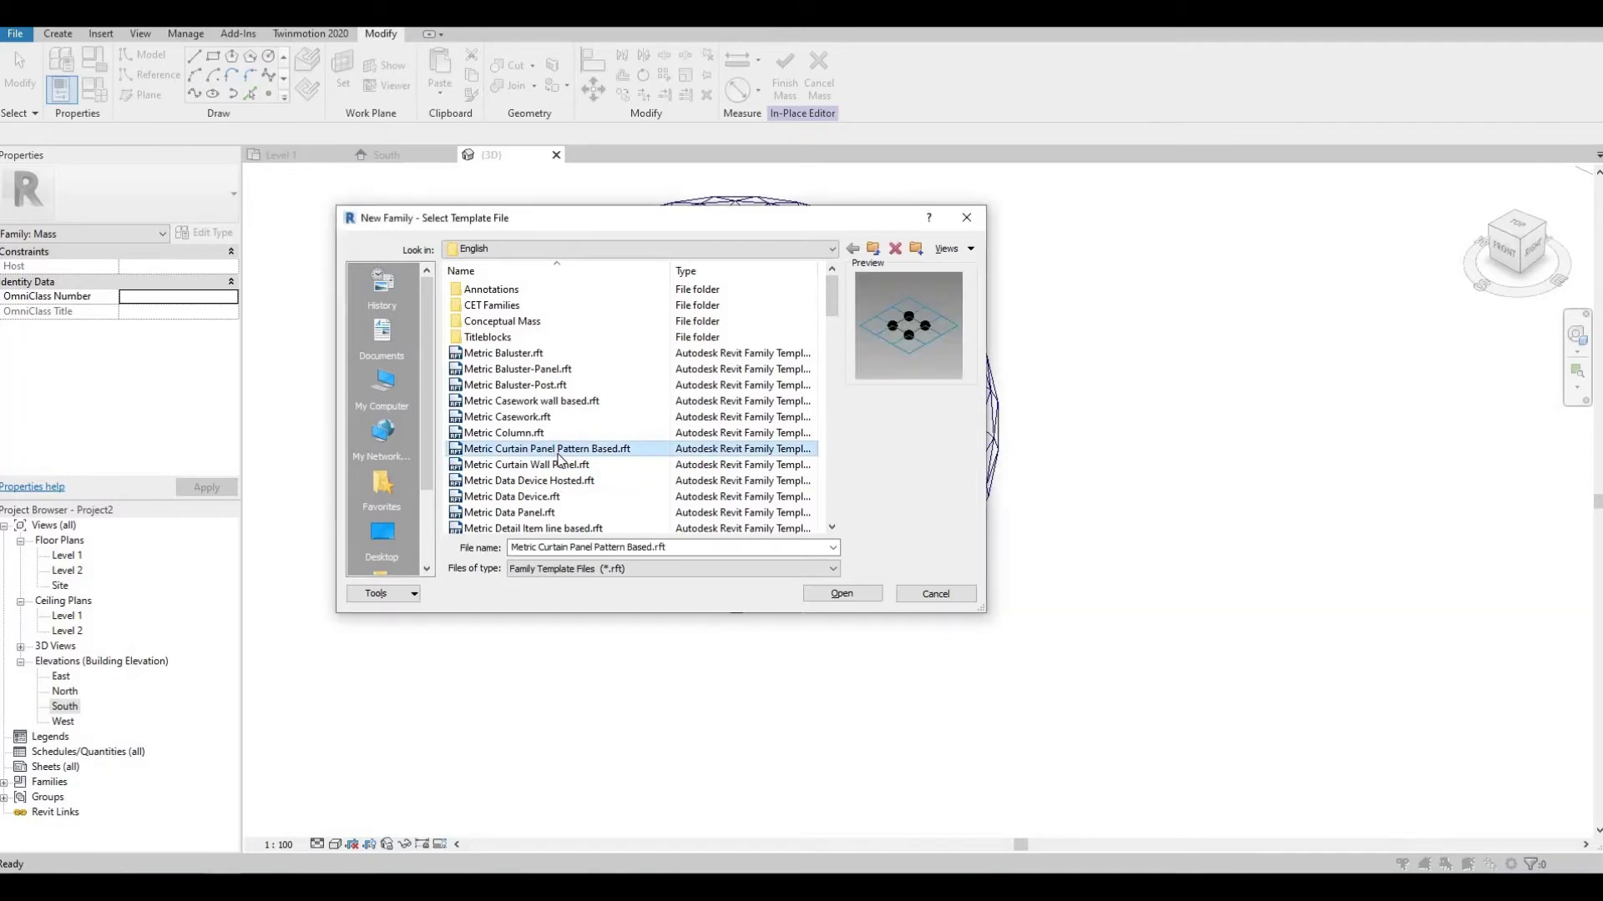
left_click(855, 600)
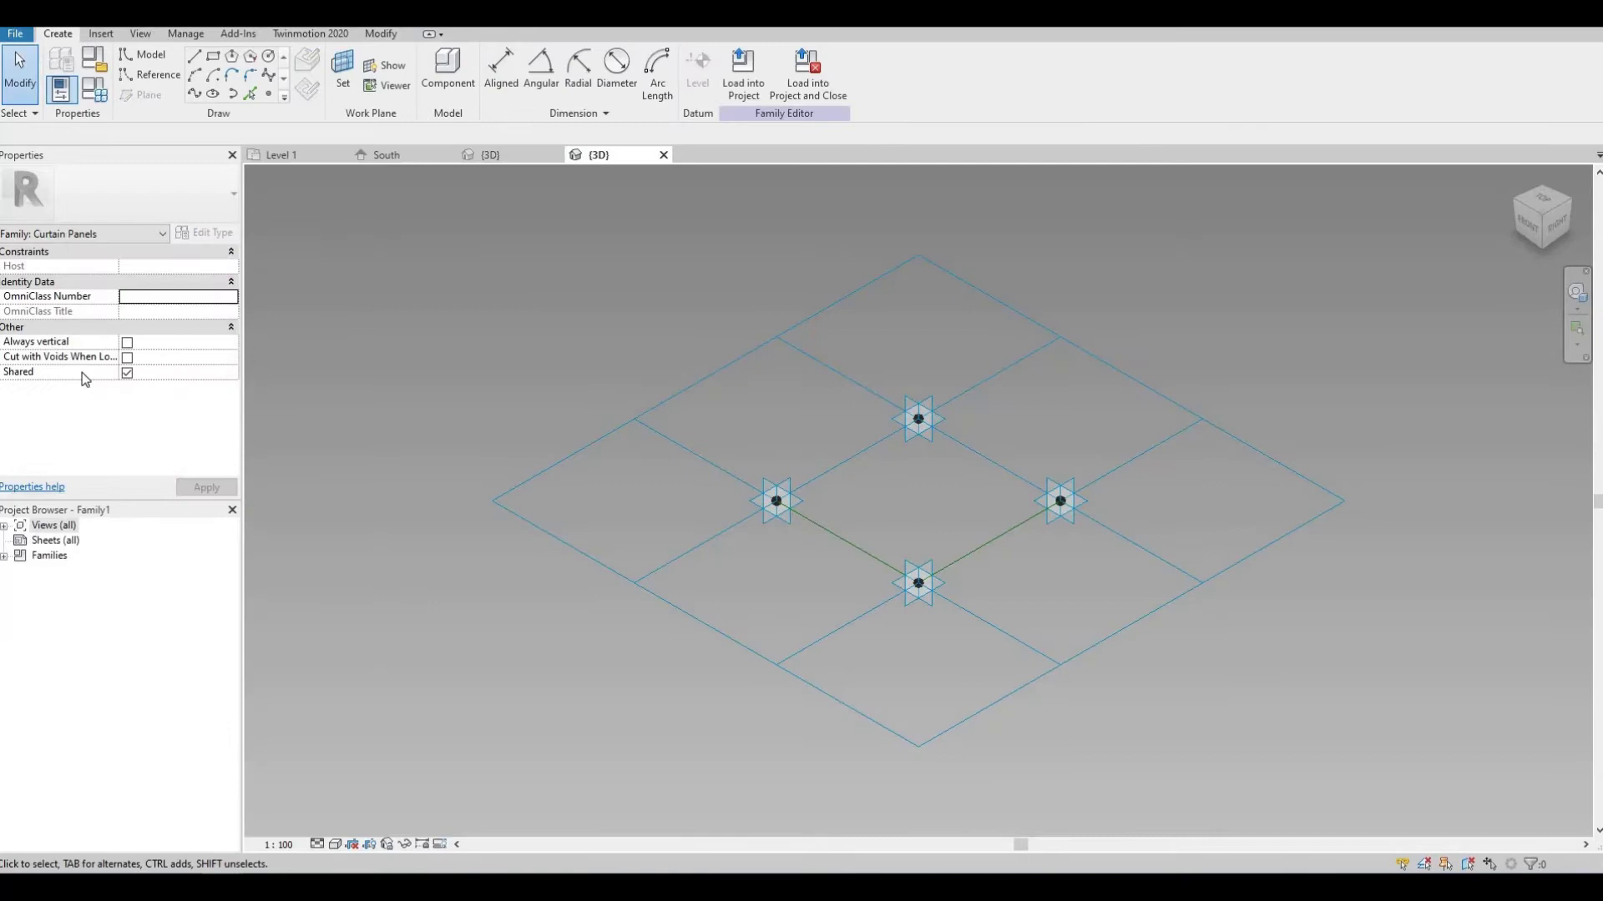
Step: On the family's Level 1 plan, switch the tile pattern grid to Triangle (flat)
left_click(5, 526)
left_click(21, 541)
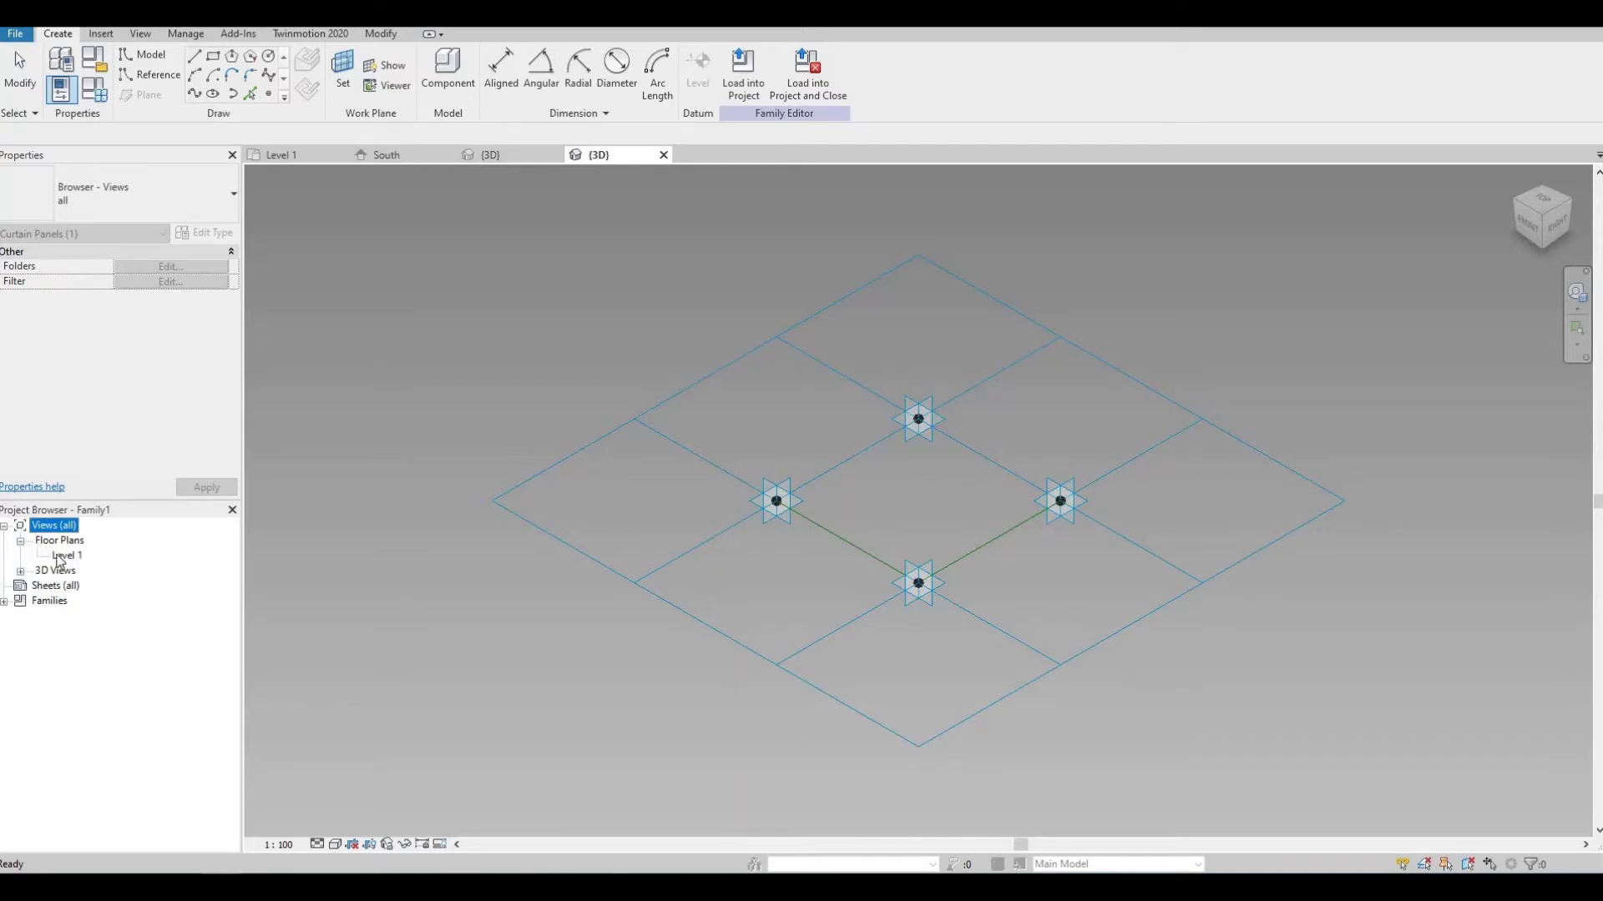
double_click(60, 556)
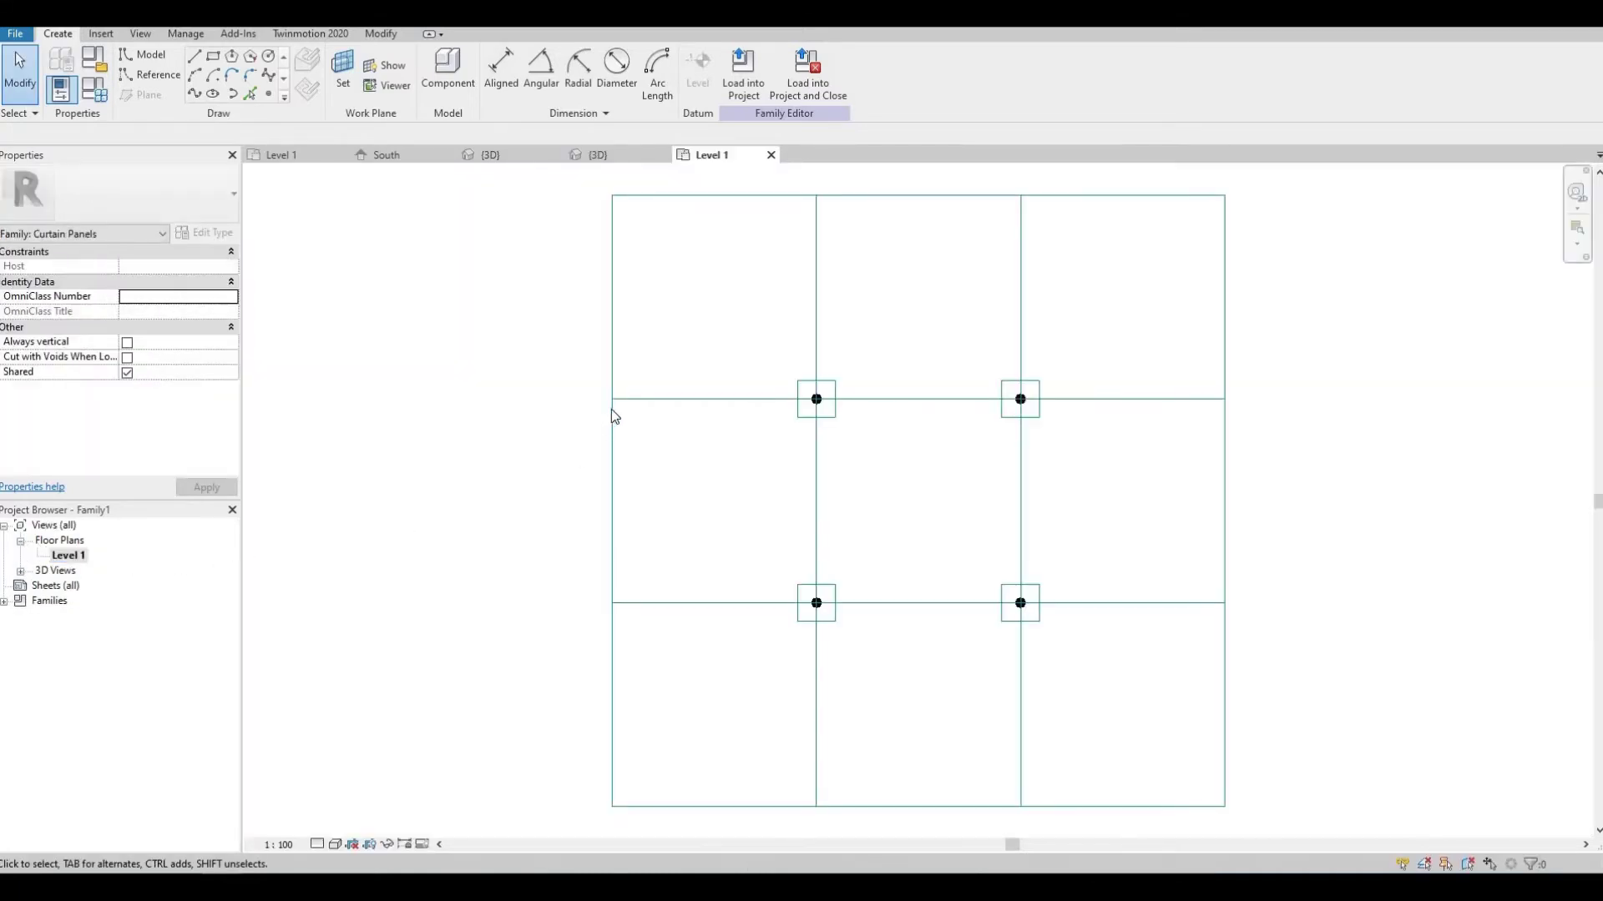
left_click(611, 409)
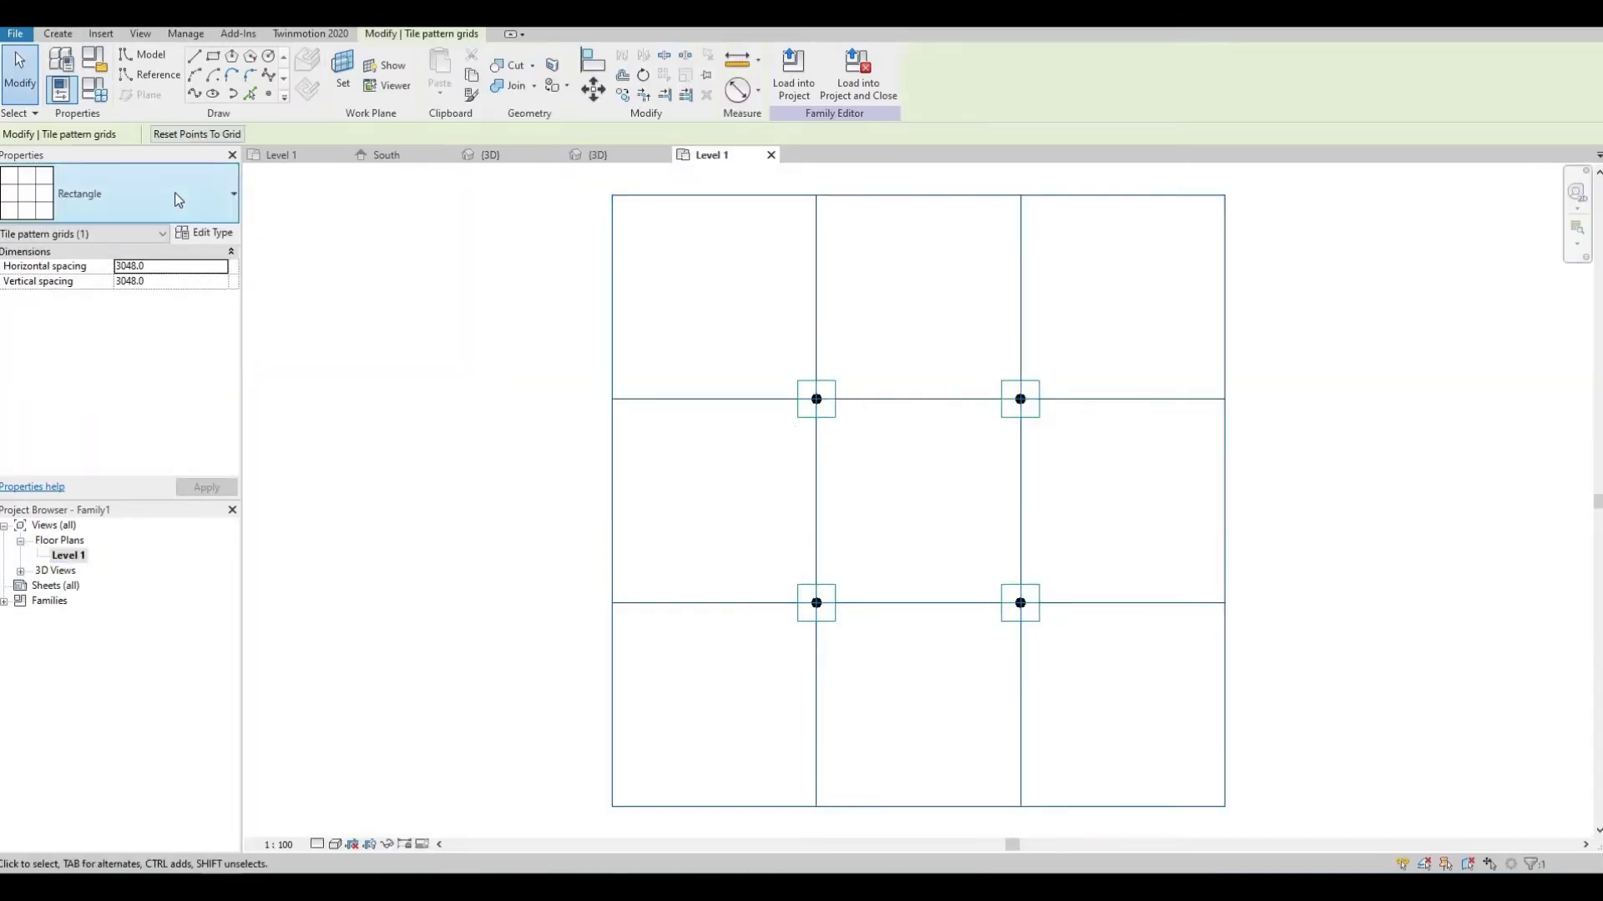
left_click(174, 192)
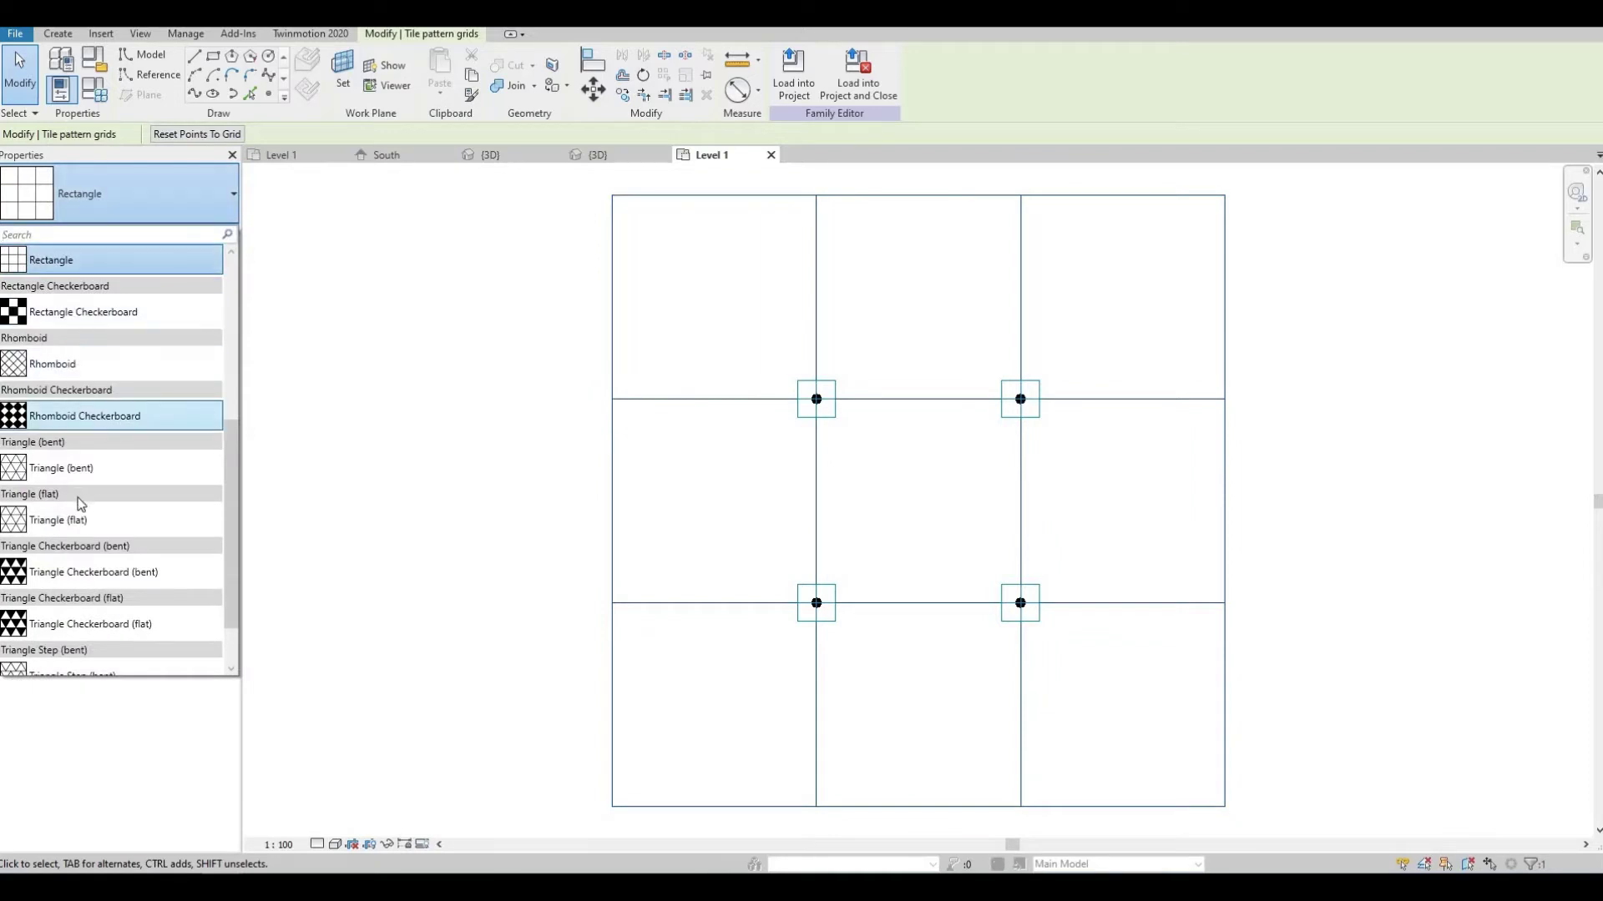
left_click(110, 526)
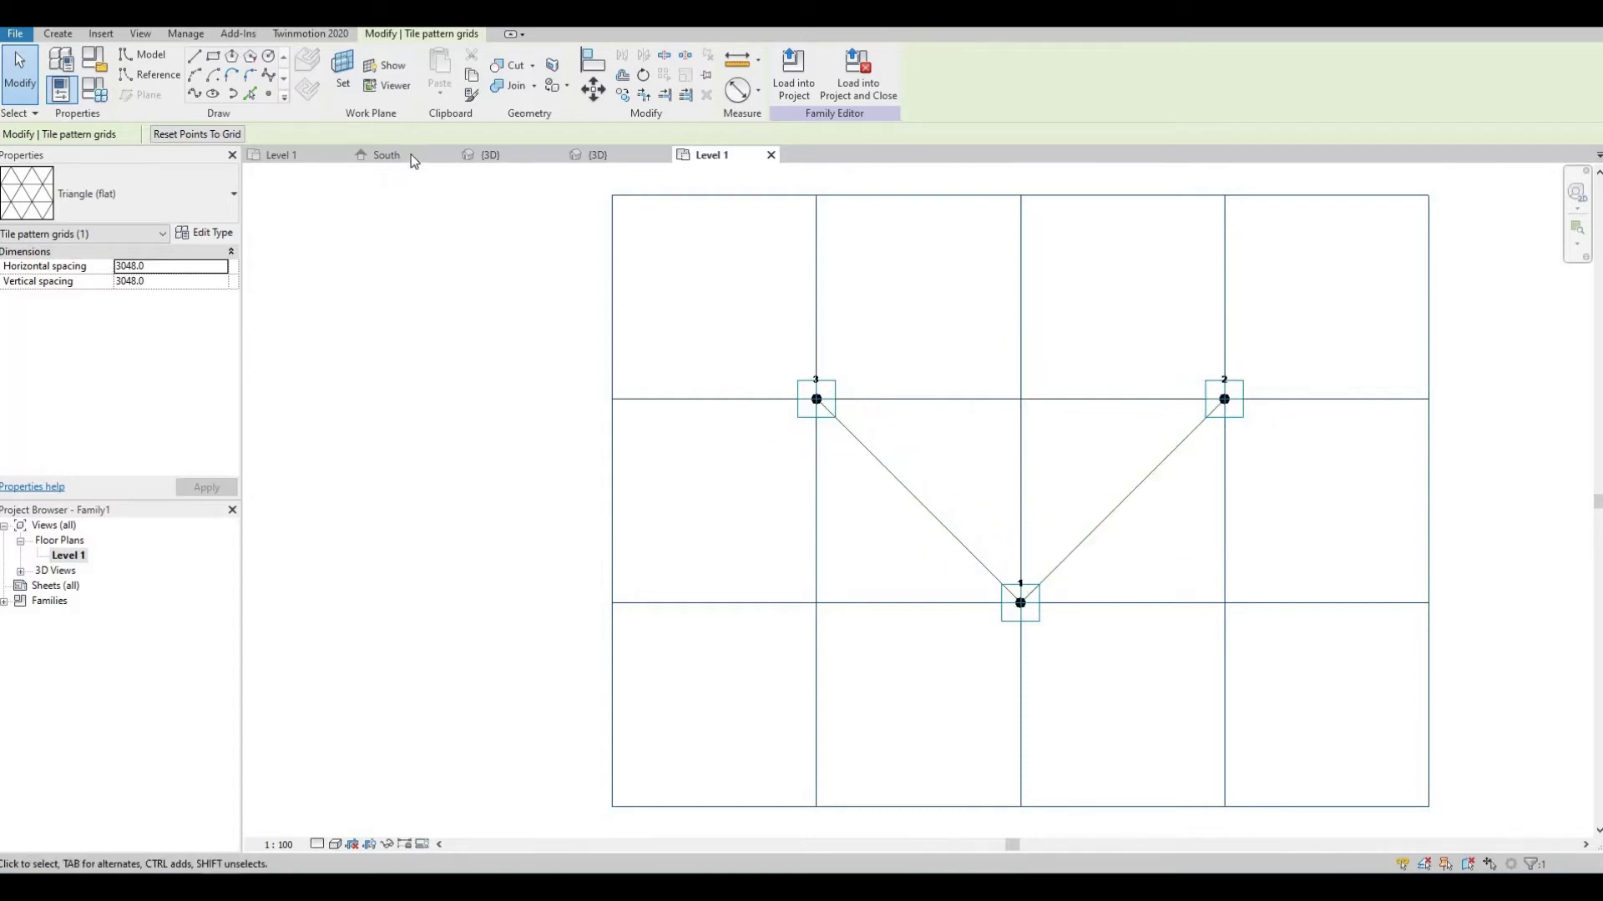
Step: Zoom in on the dome's triangulated surface in 3D, then return to the family's Level 1 plan
left_click(491, 157)
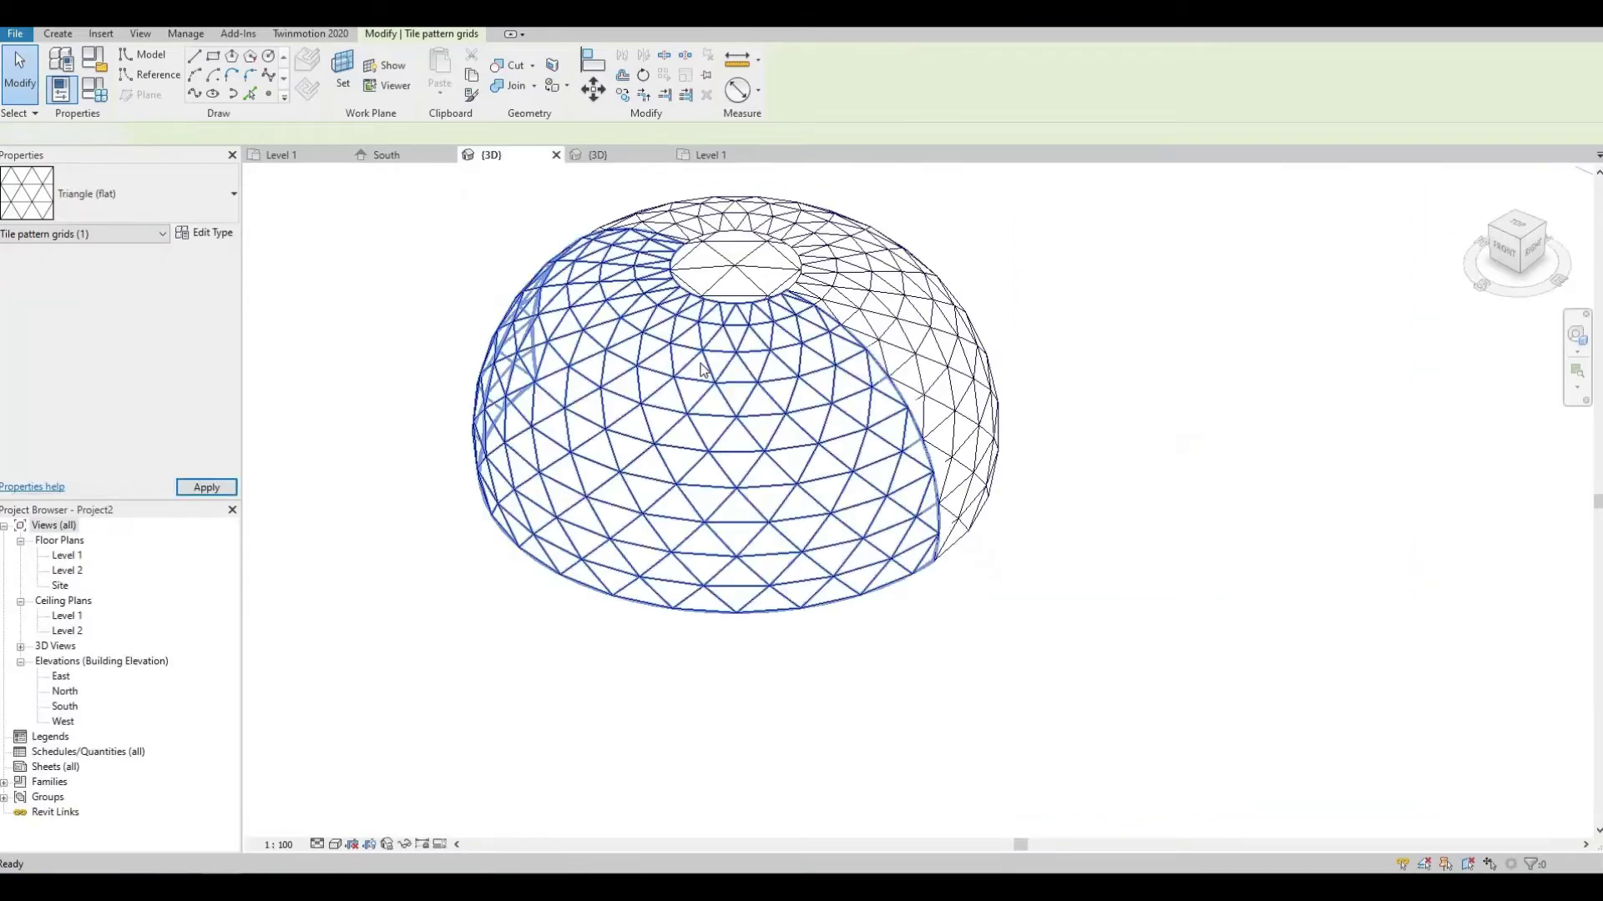
scroll(680, 442, "up", 5)
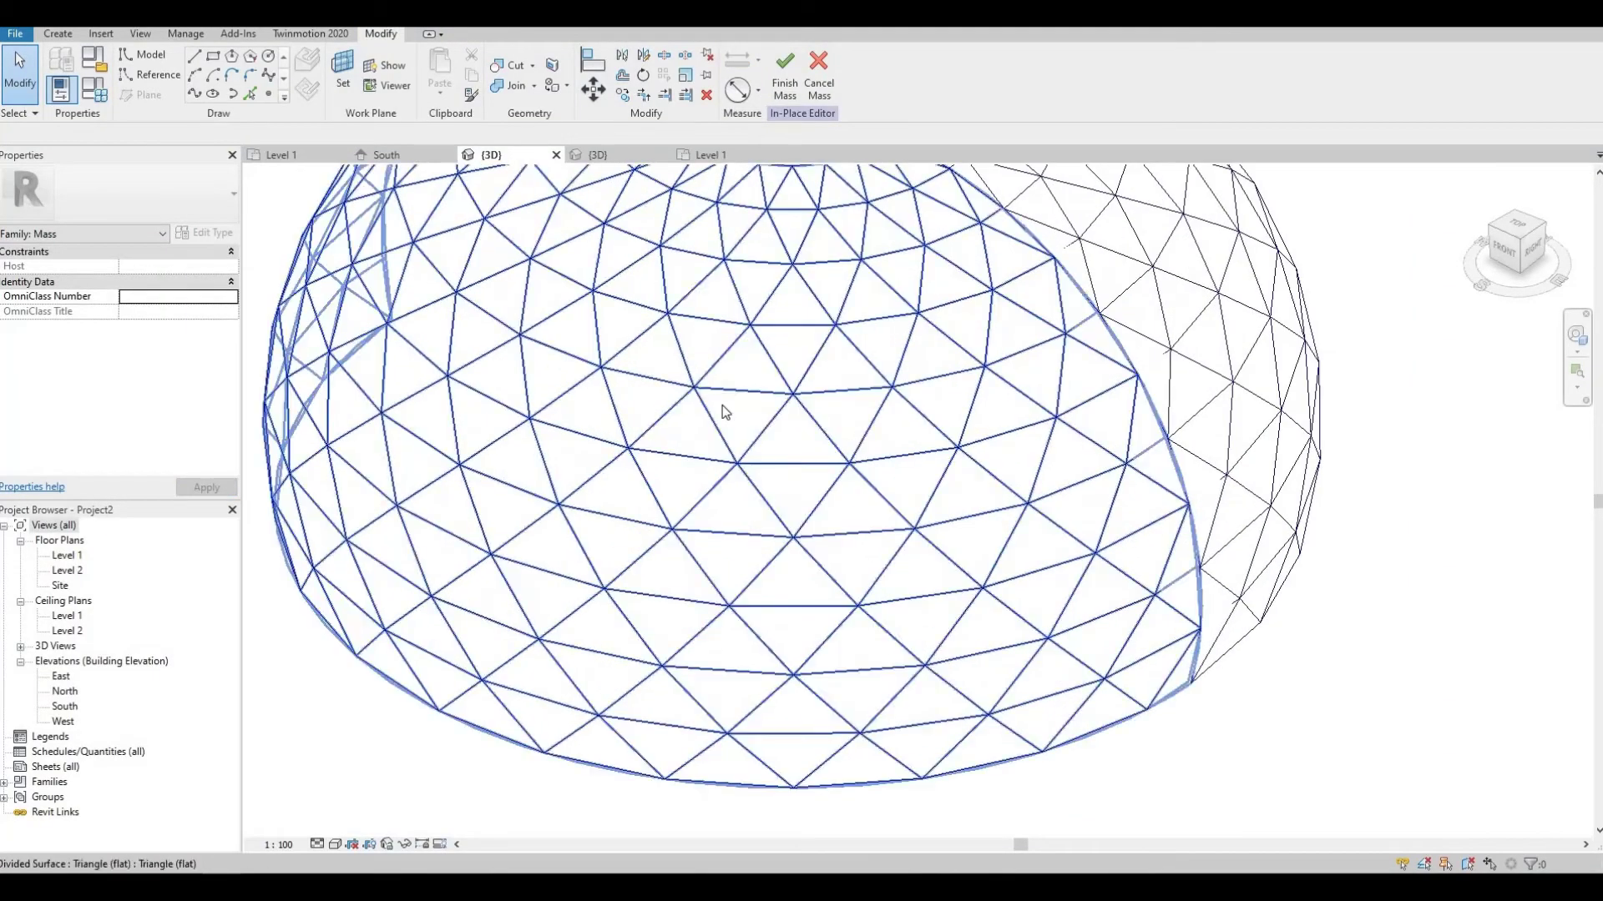
scroll(664, 424, "up", 6)
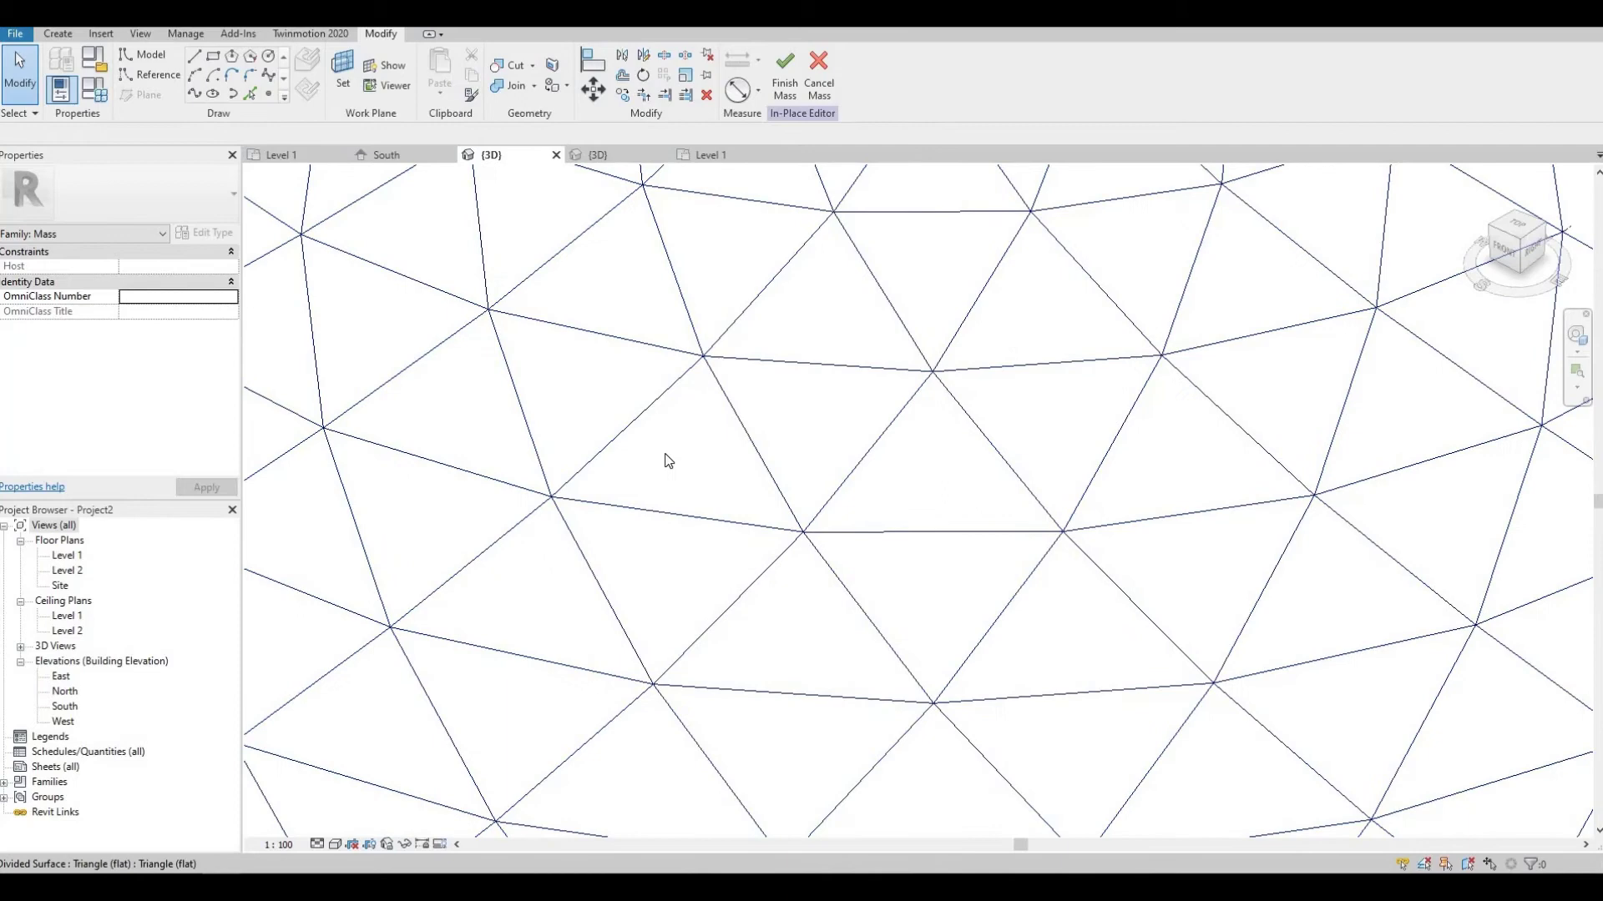
left_click(705, 155)
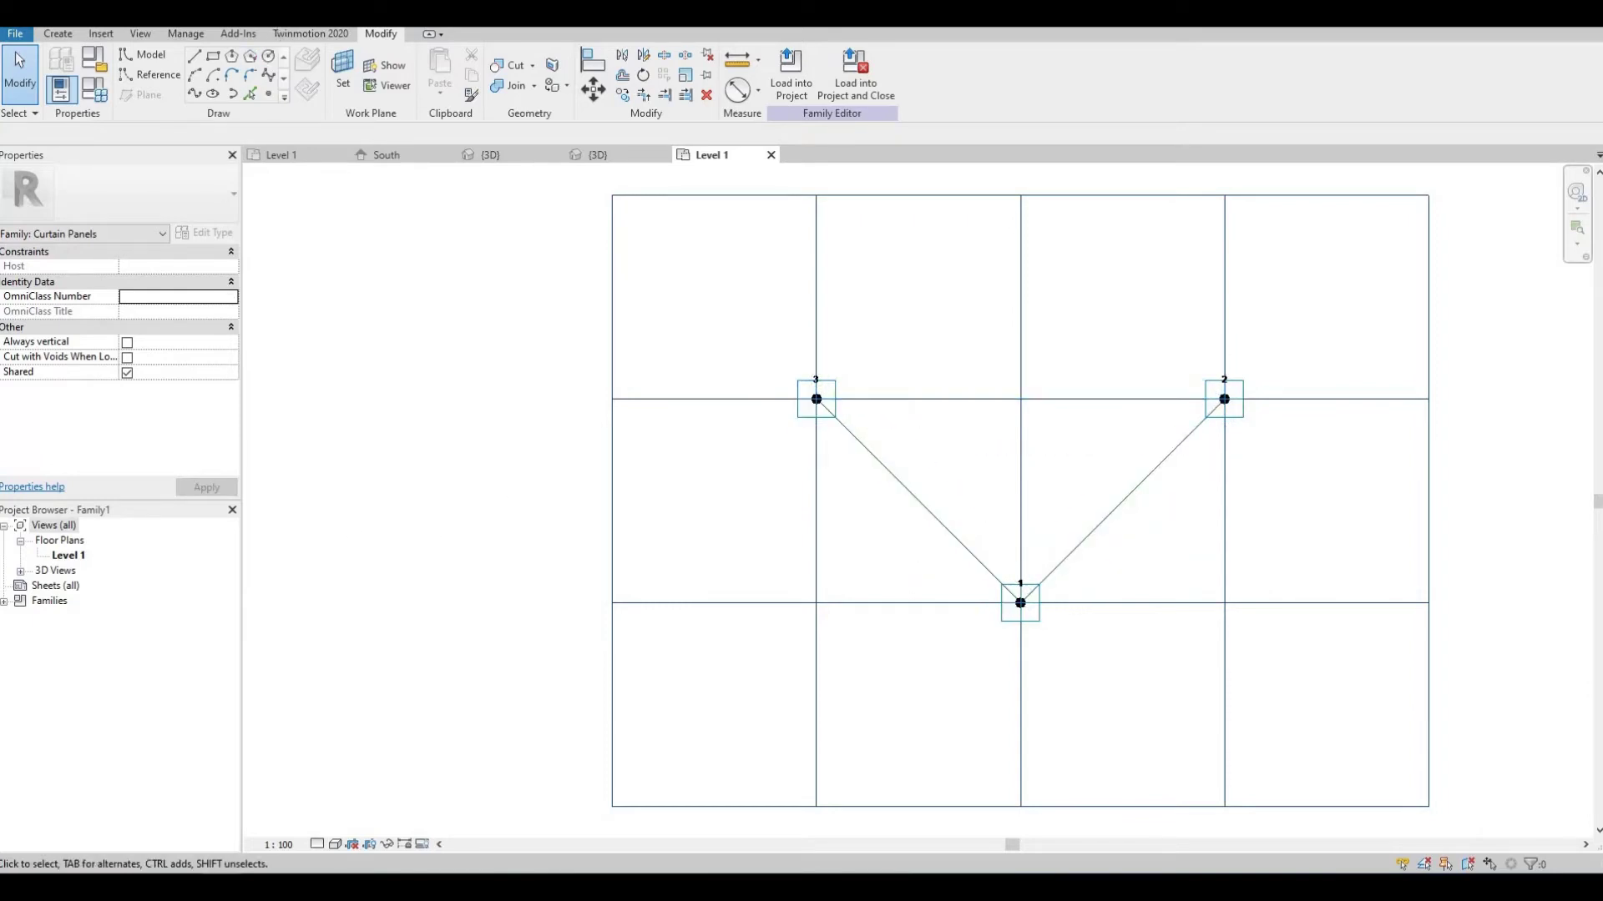
Step: Open the family's default 3D view and zoom in on the reference-line triangle
left_click(313, 17)
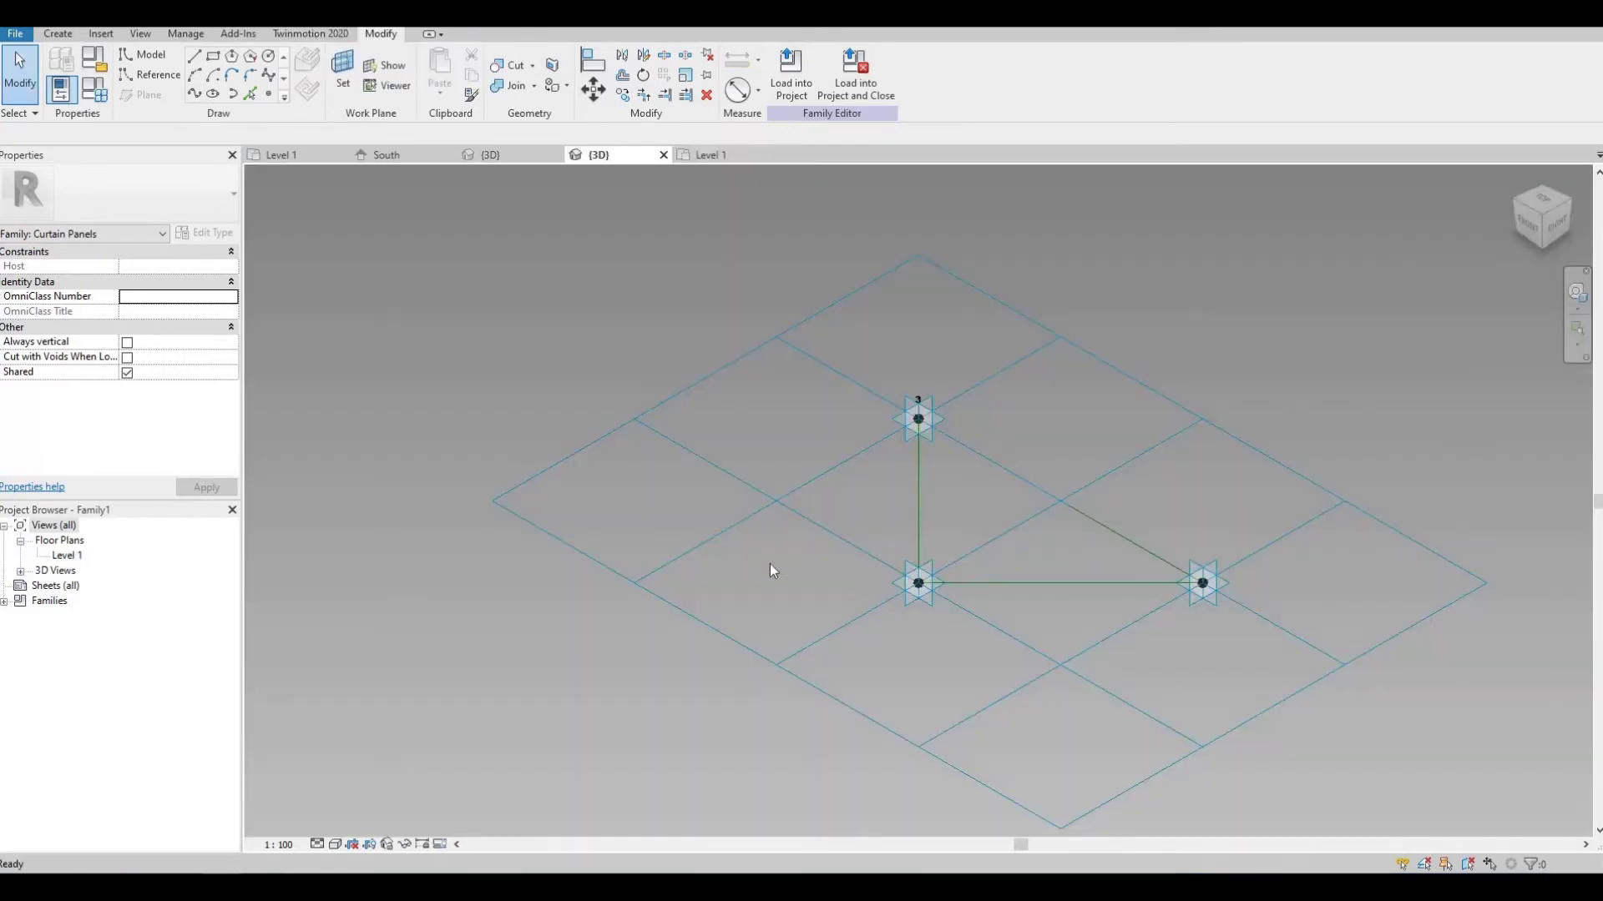
middle_click_drag(847, 584, 760, 562)
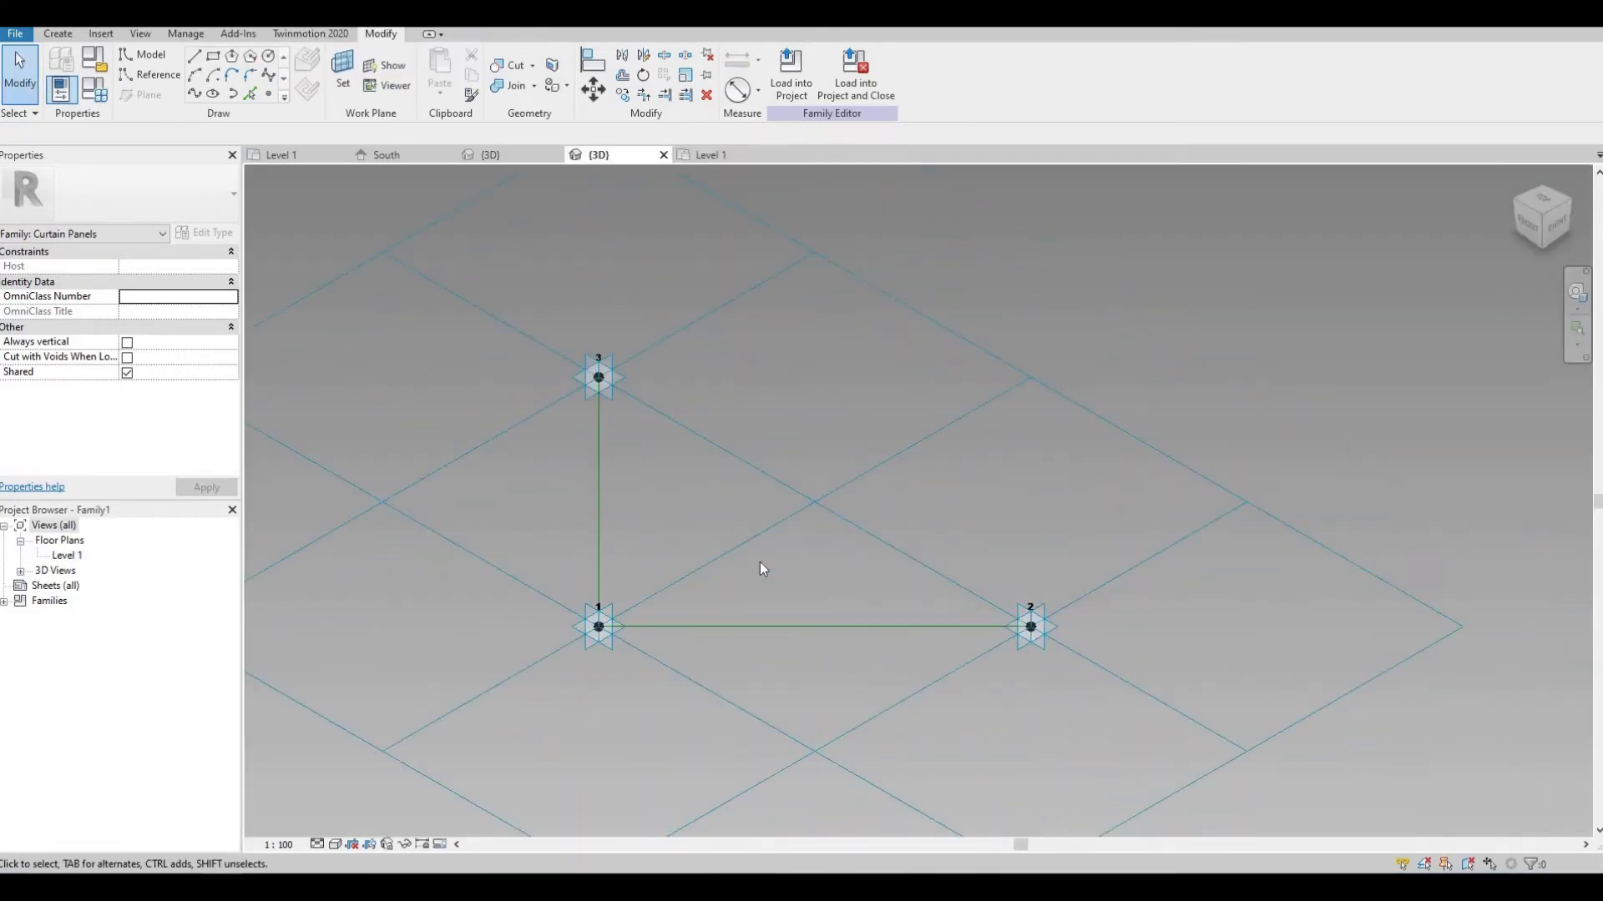
scroll(756, 563, "up", 2)
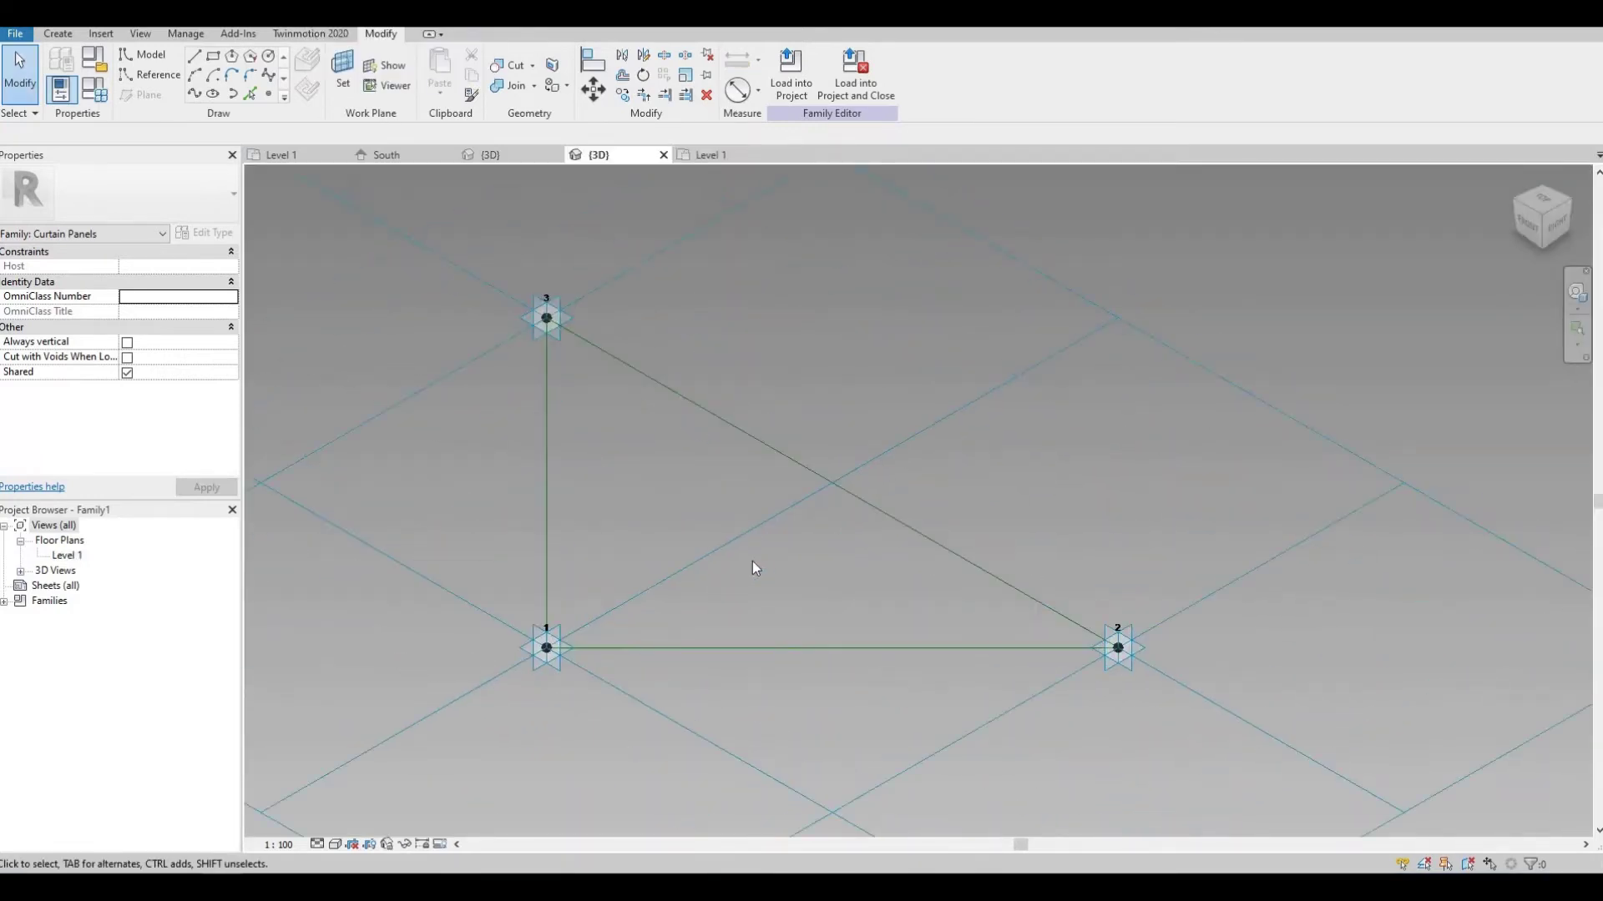
left_click(548, 394)
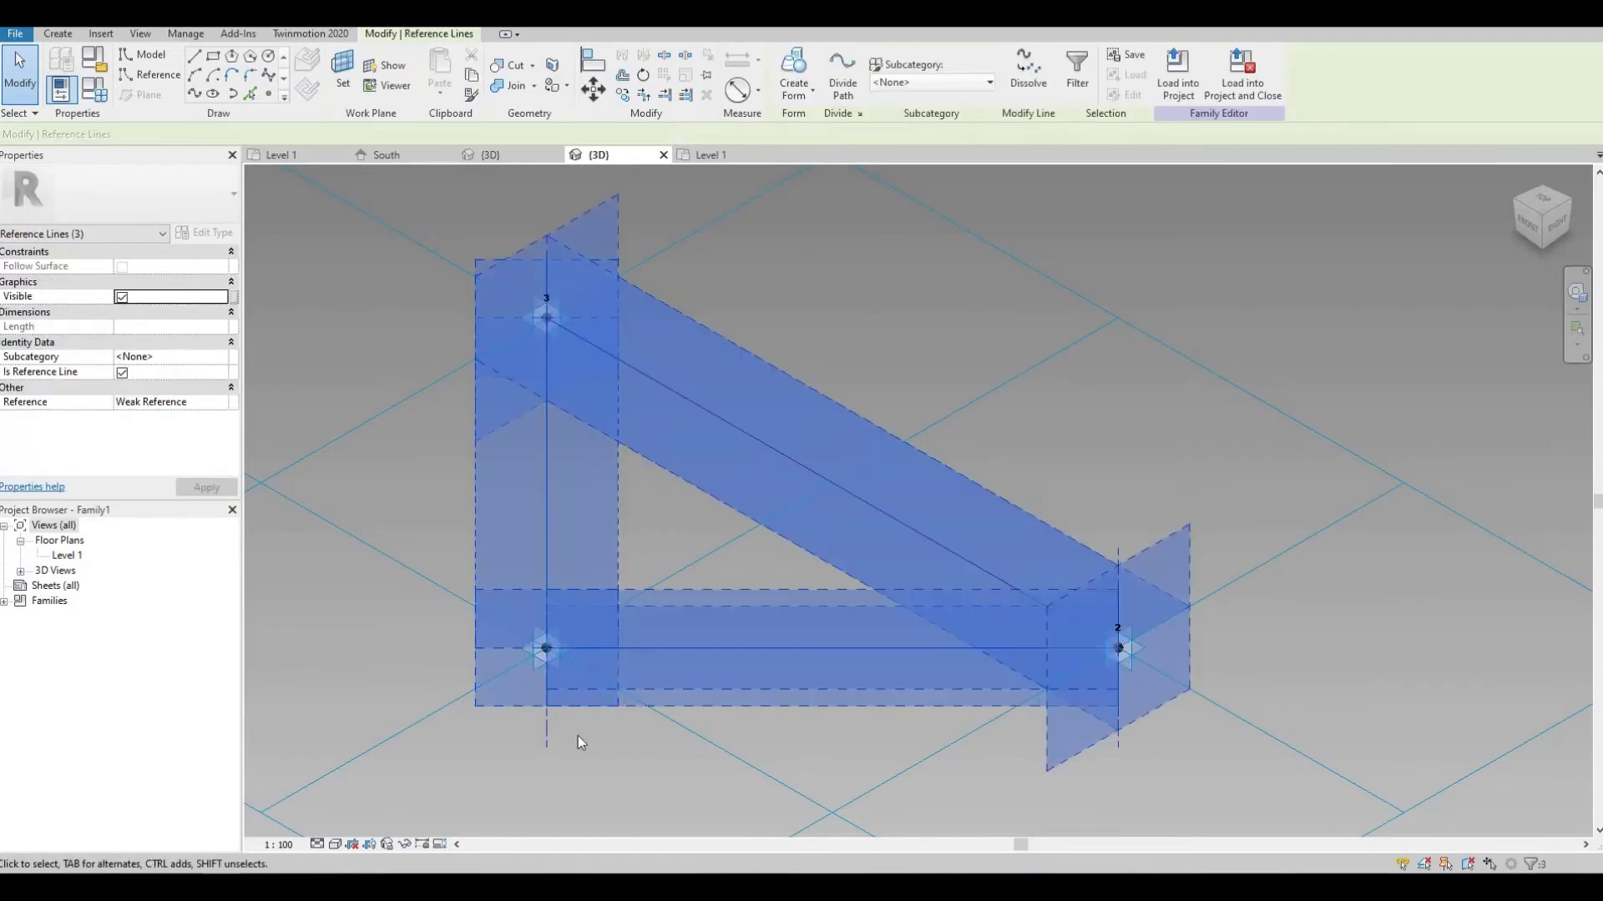
key("Escape")
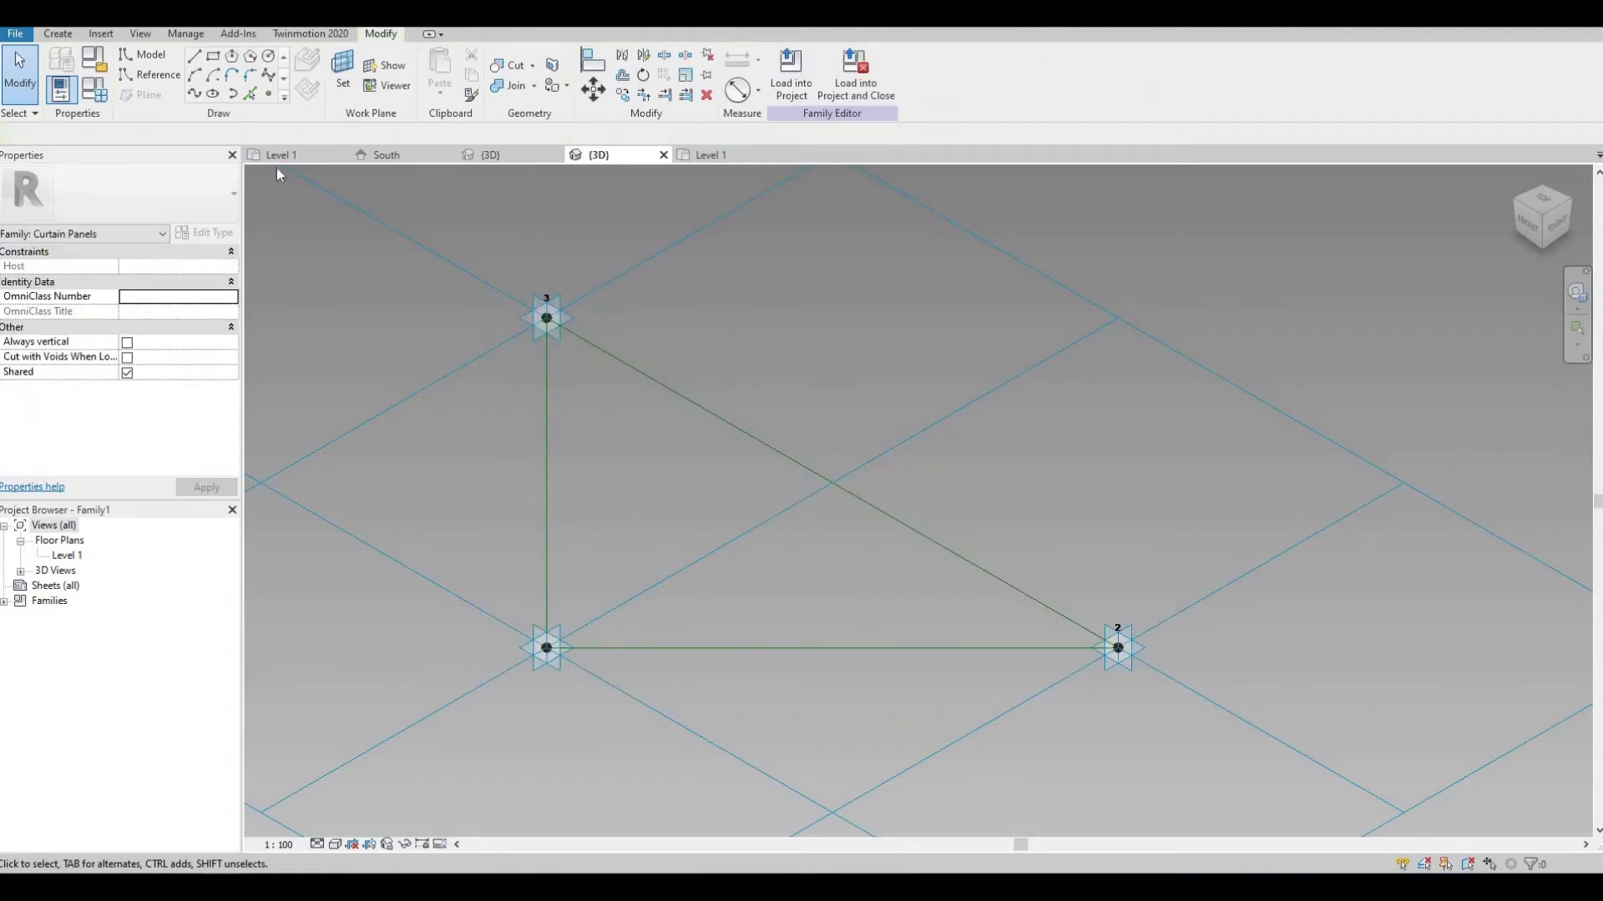
Step: Place a reference point on the vertical reference line, midway between points 1 and 3
left_click(270, 95)
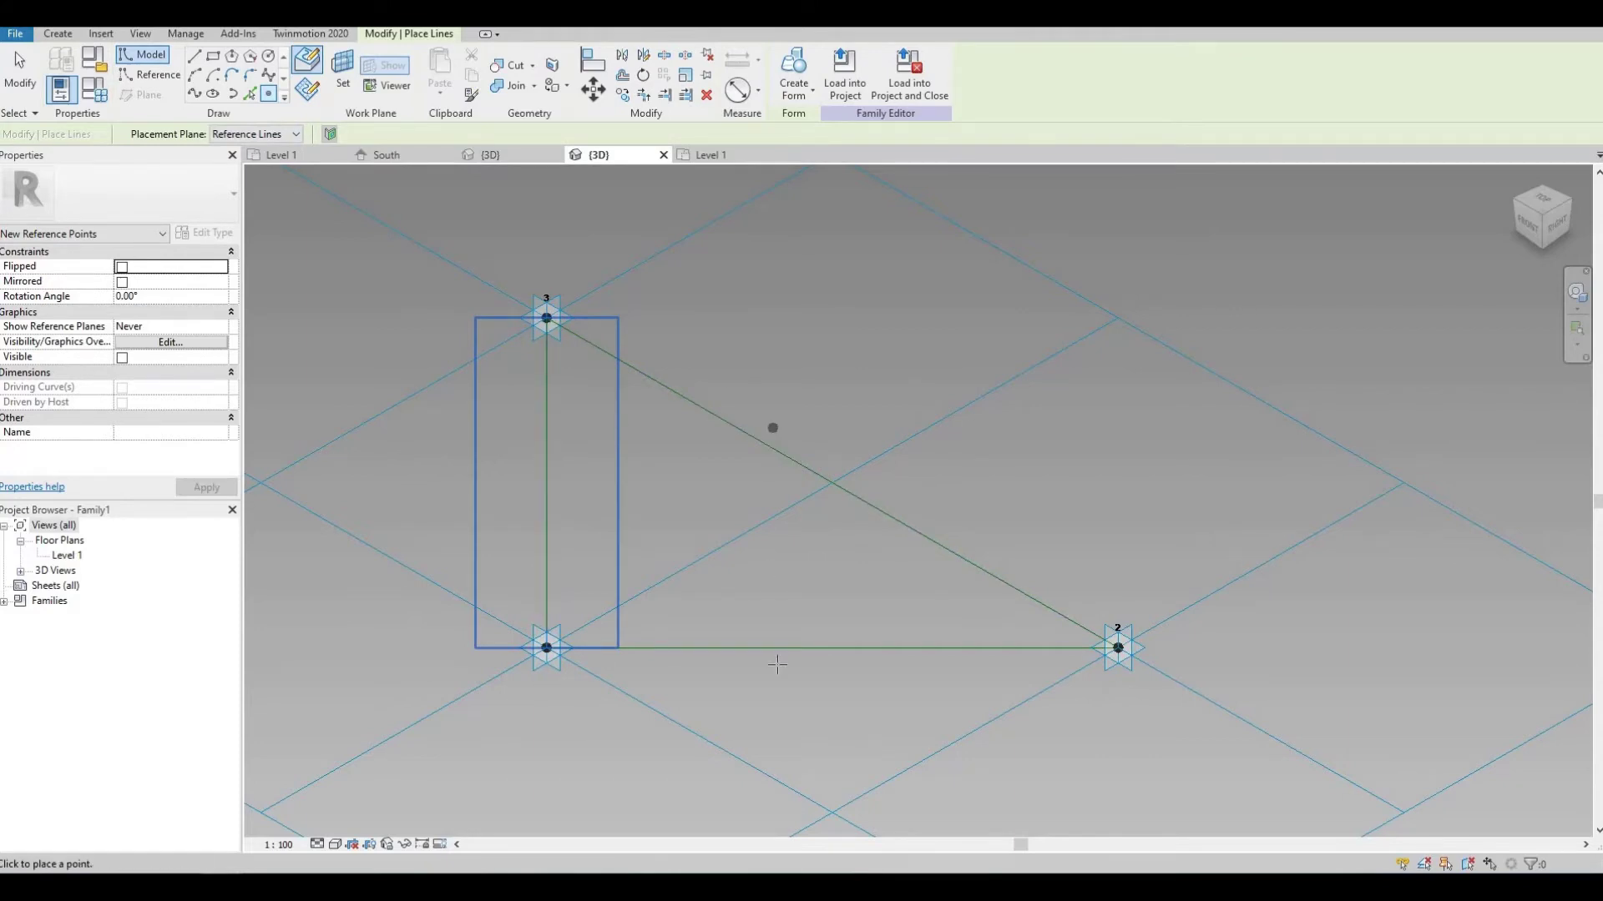
left_click(547, 462)
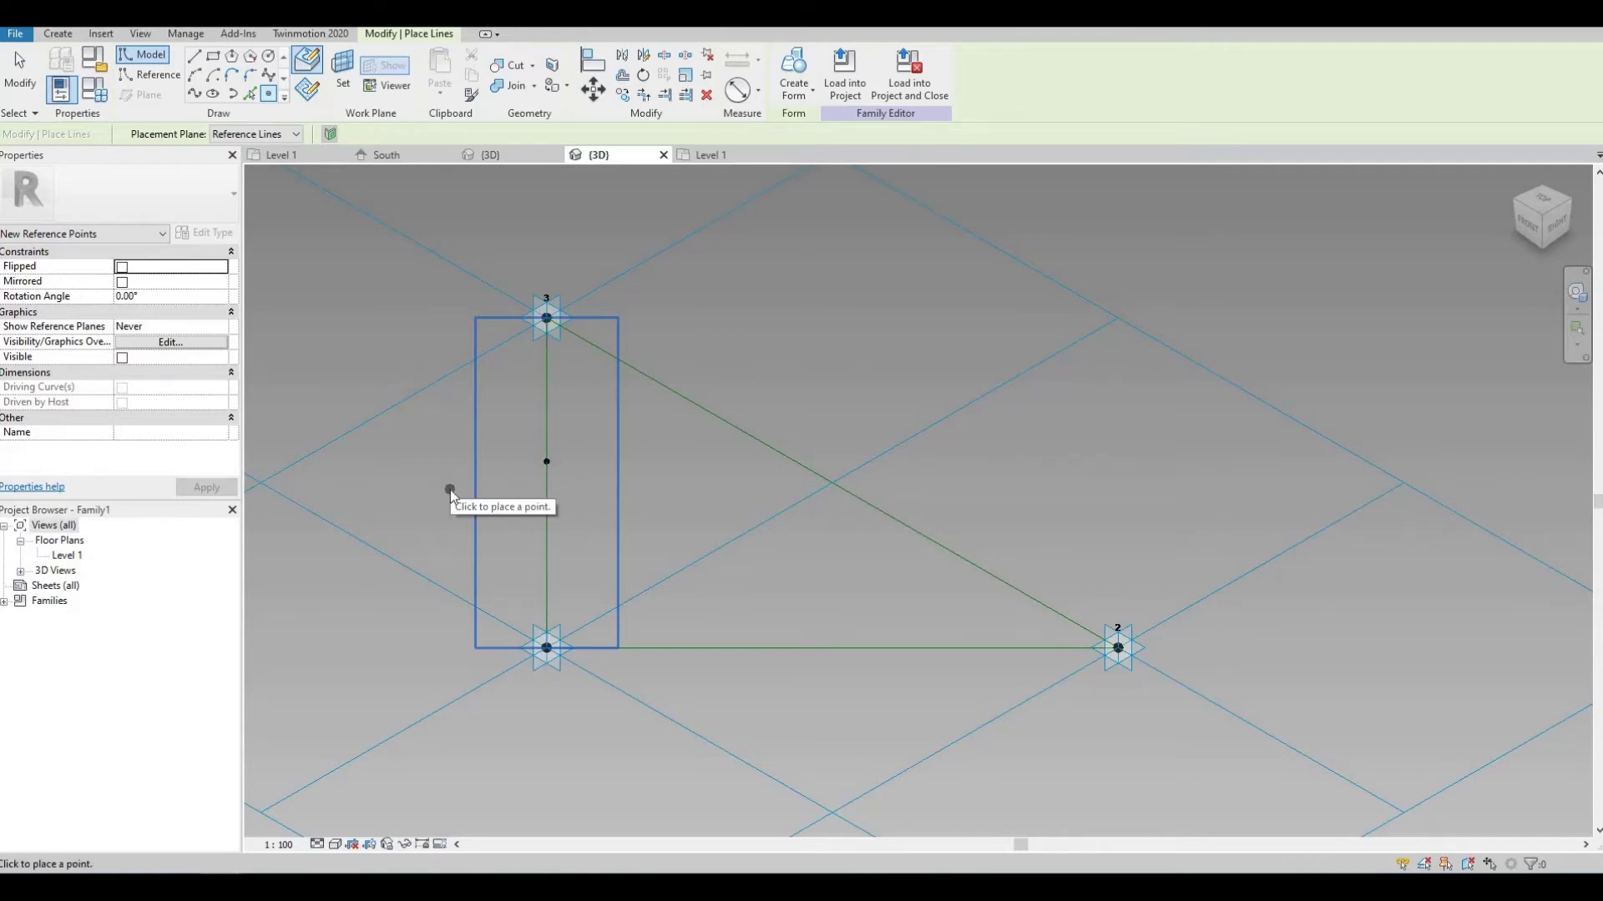
key("Escape")
key("Escape")
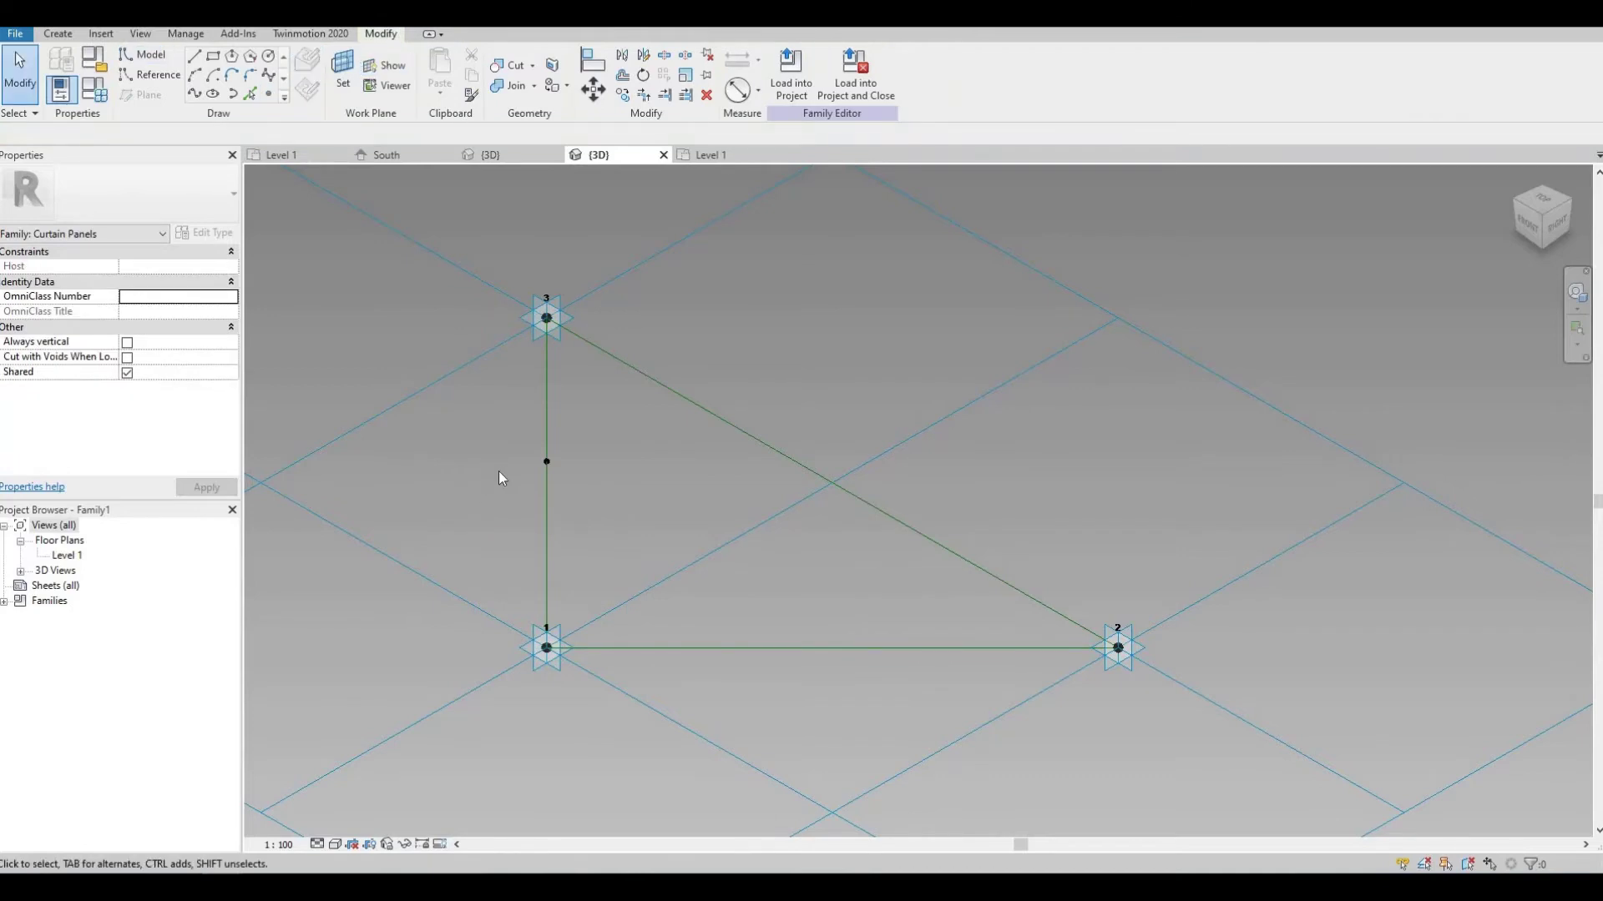
Step: Draw a circle of radius 100 centred on the new reference point
left_click(544, 463)
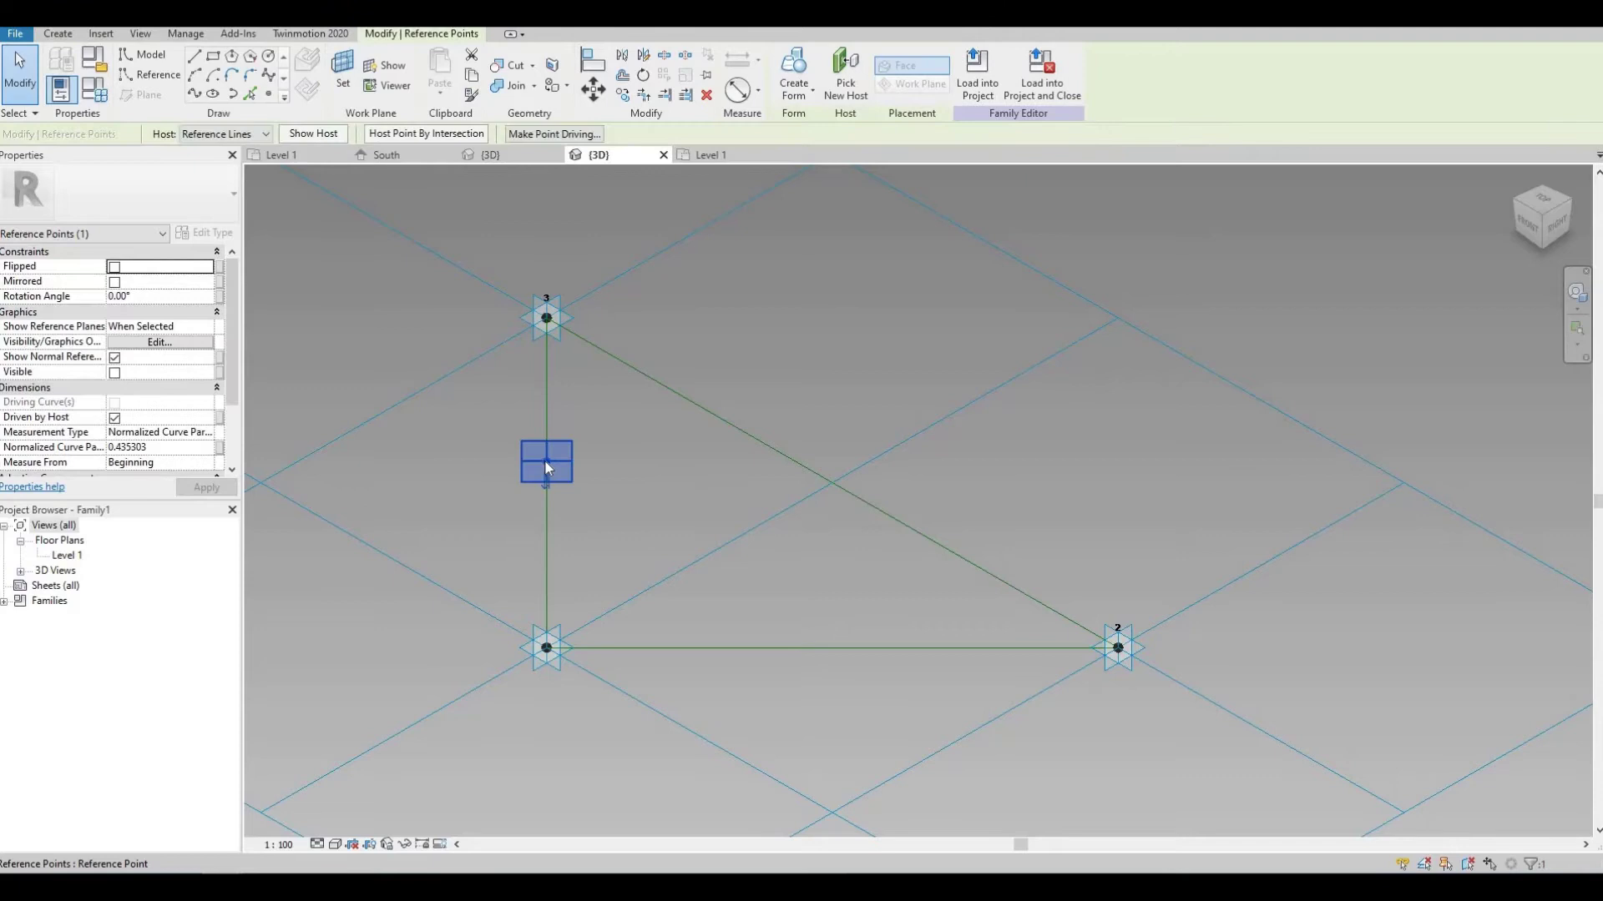
left_click(267, 58)
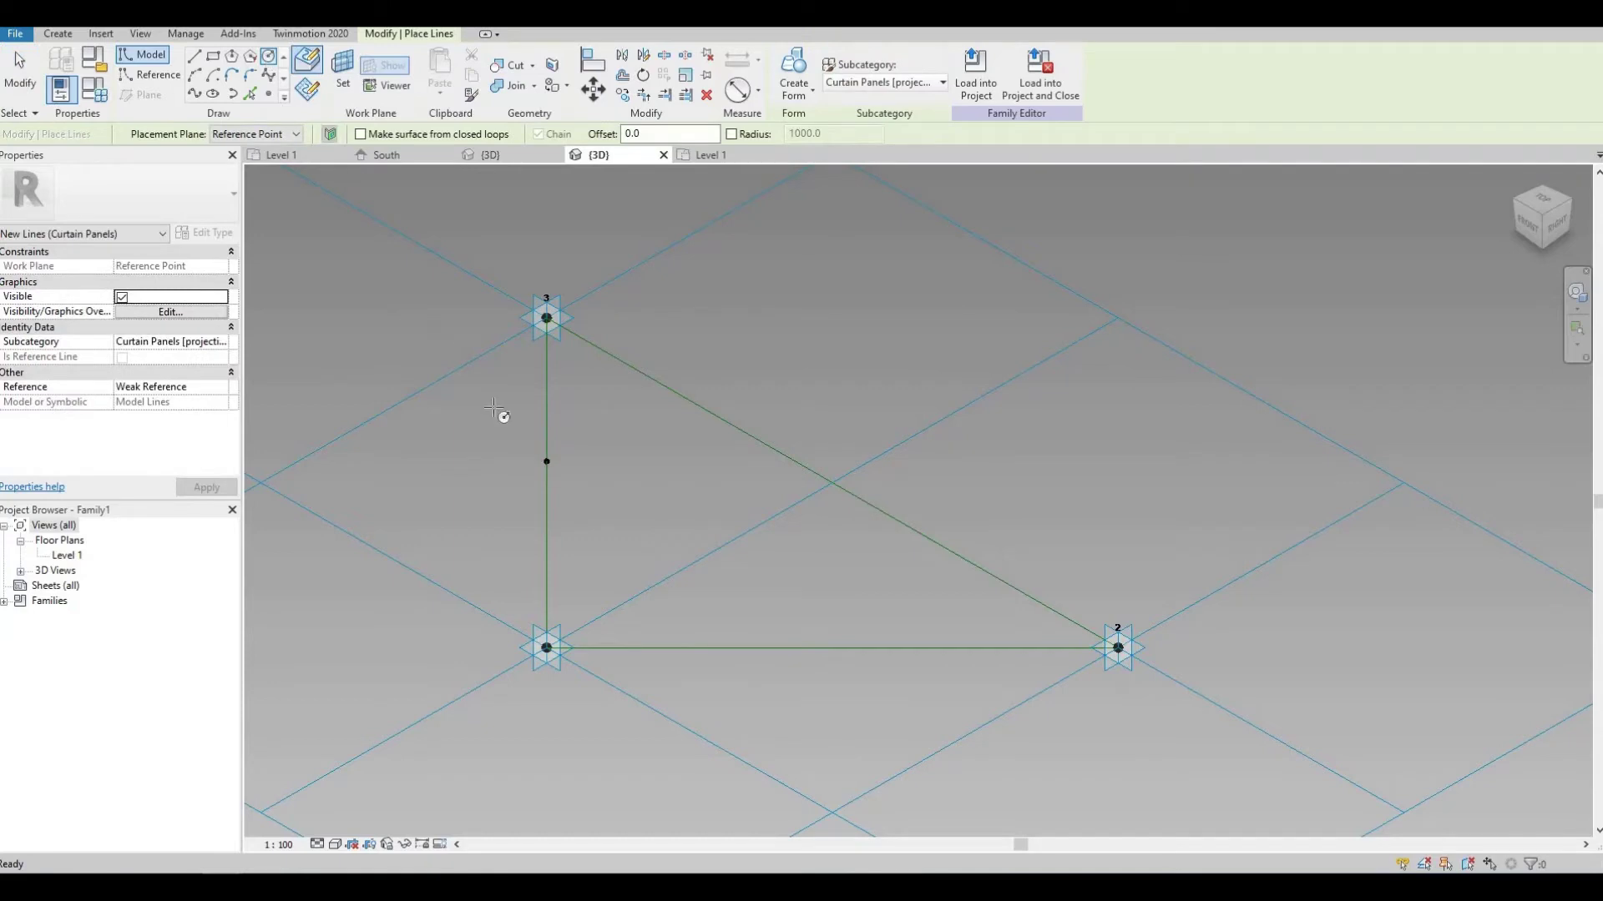
left_click(547, 461)
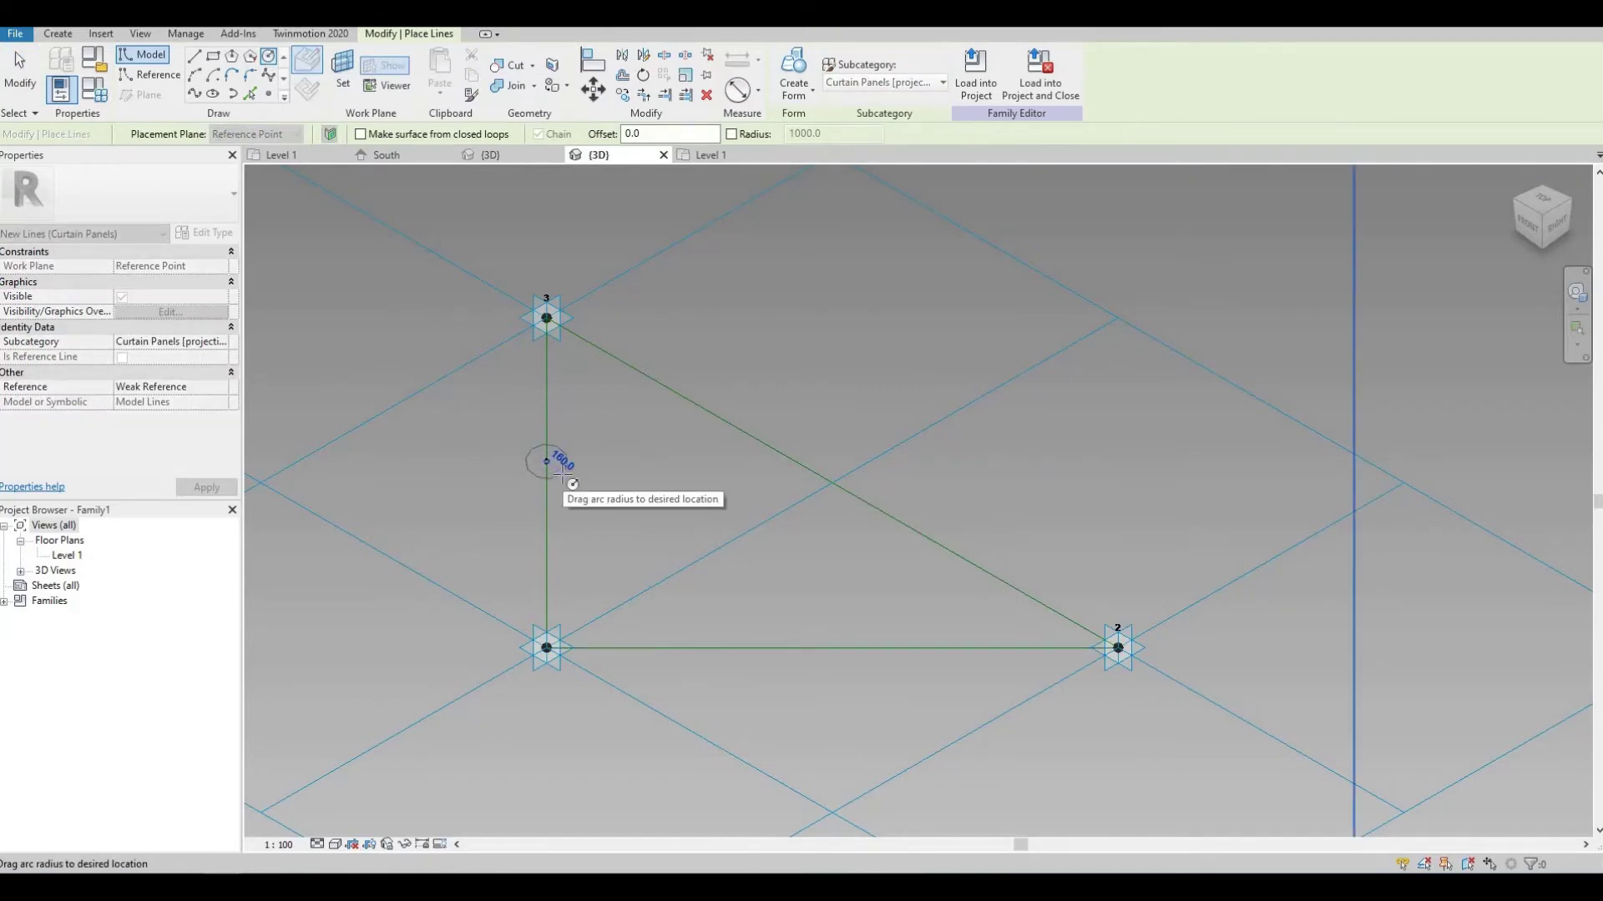
type("100")
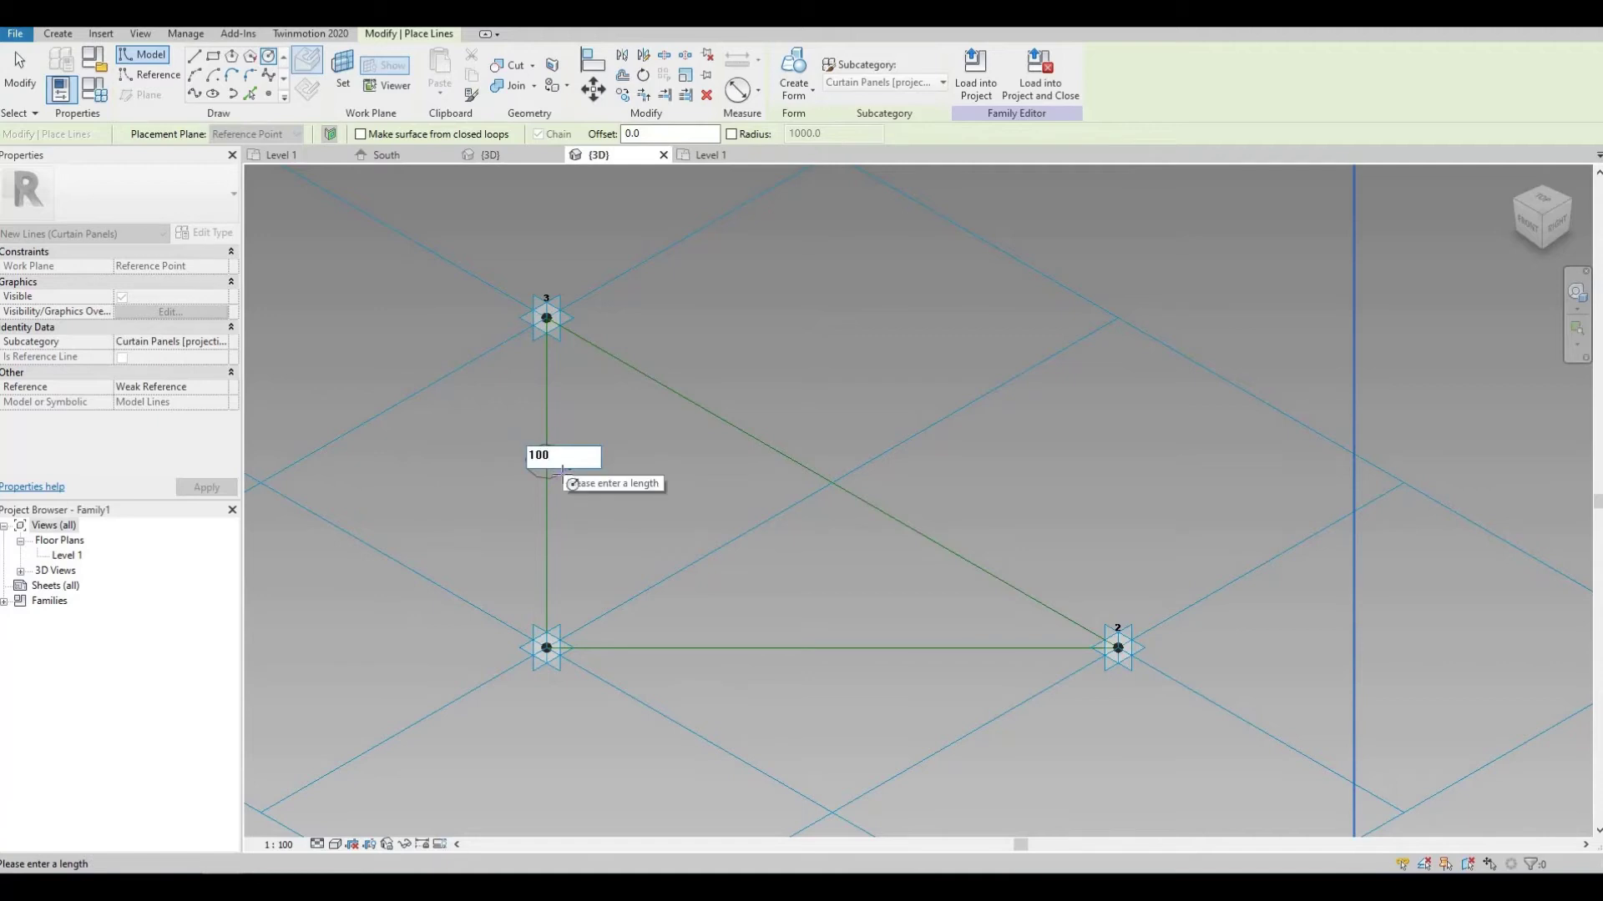
key("Return")
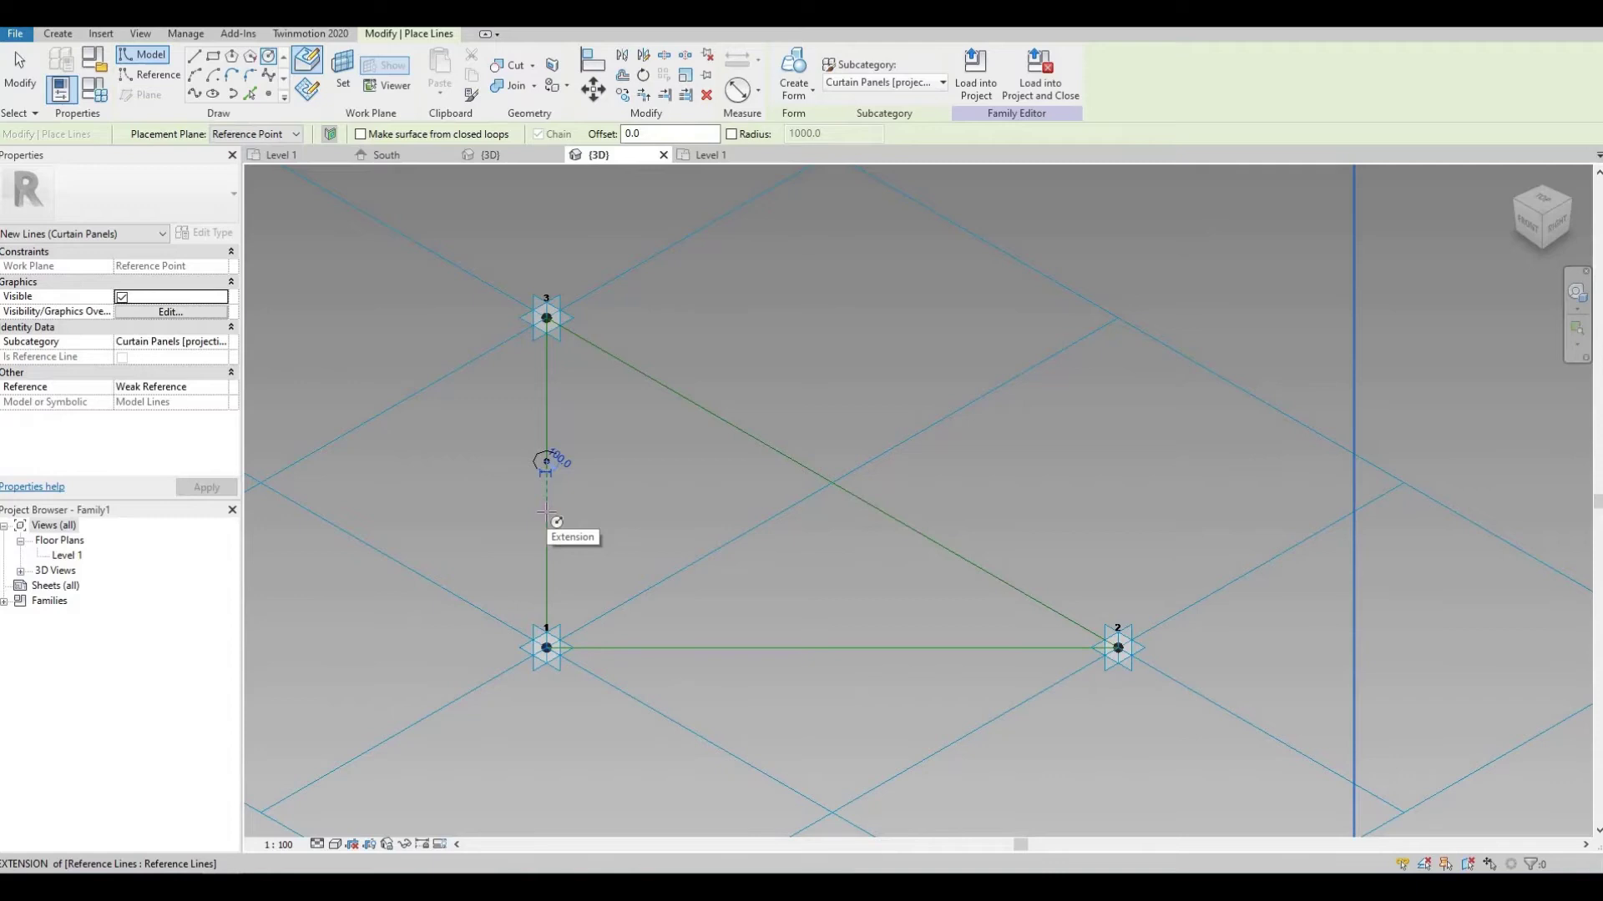
key("Escape")
key("Escape")
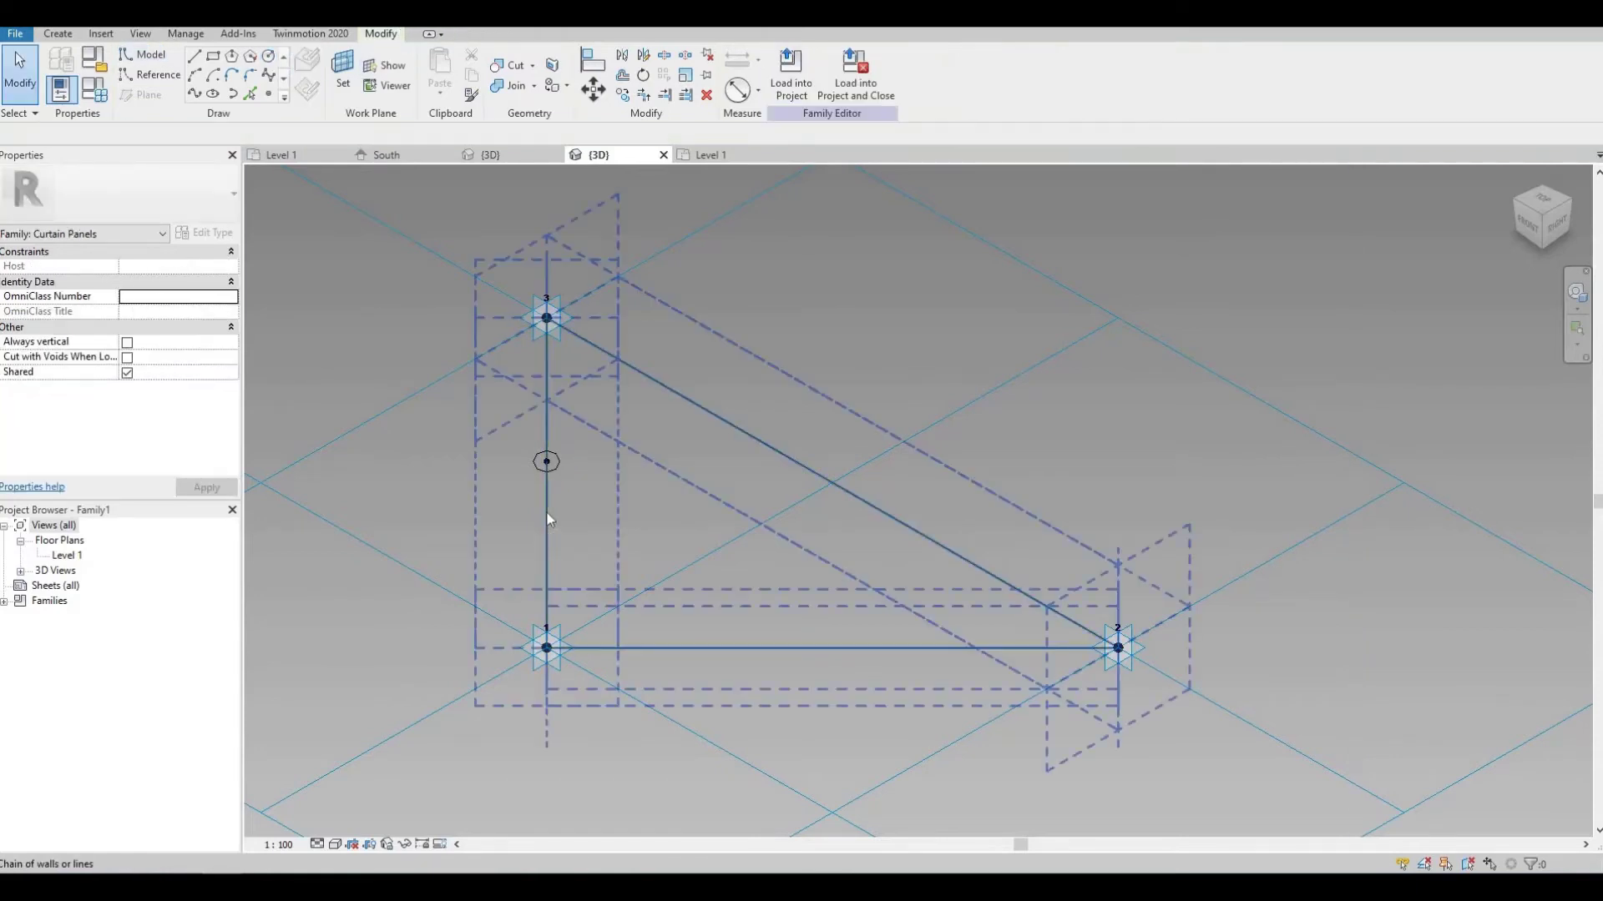
Step: Sweep the radius-100 circle along the three triangle reference lines into a solid tube
left_click(556, 461)
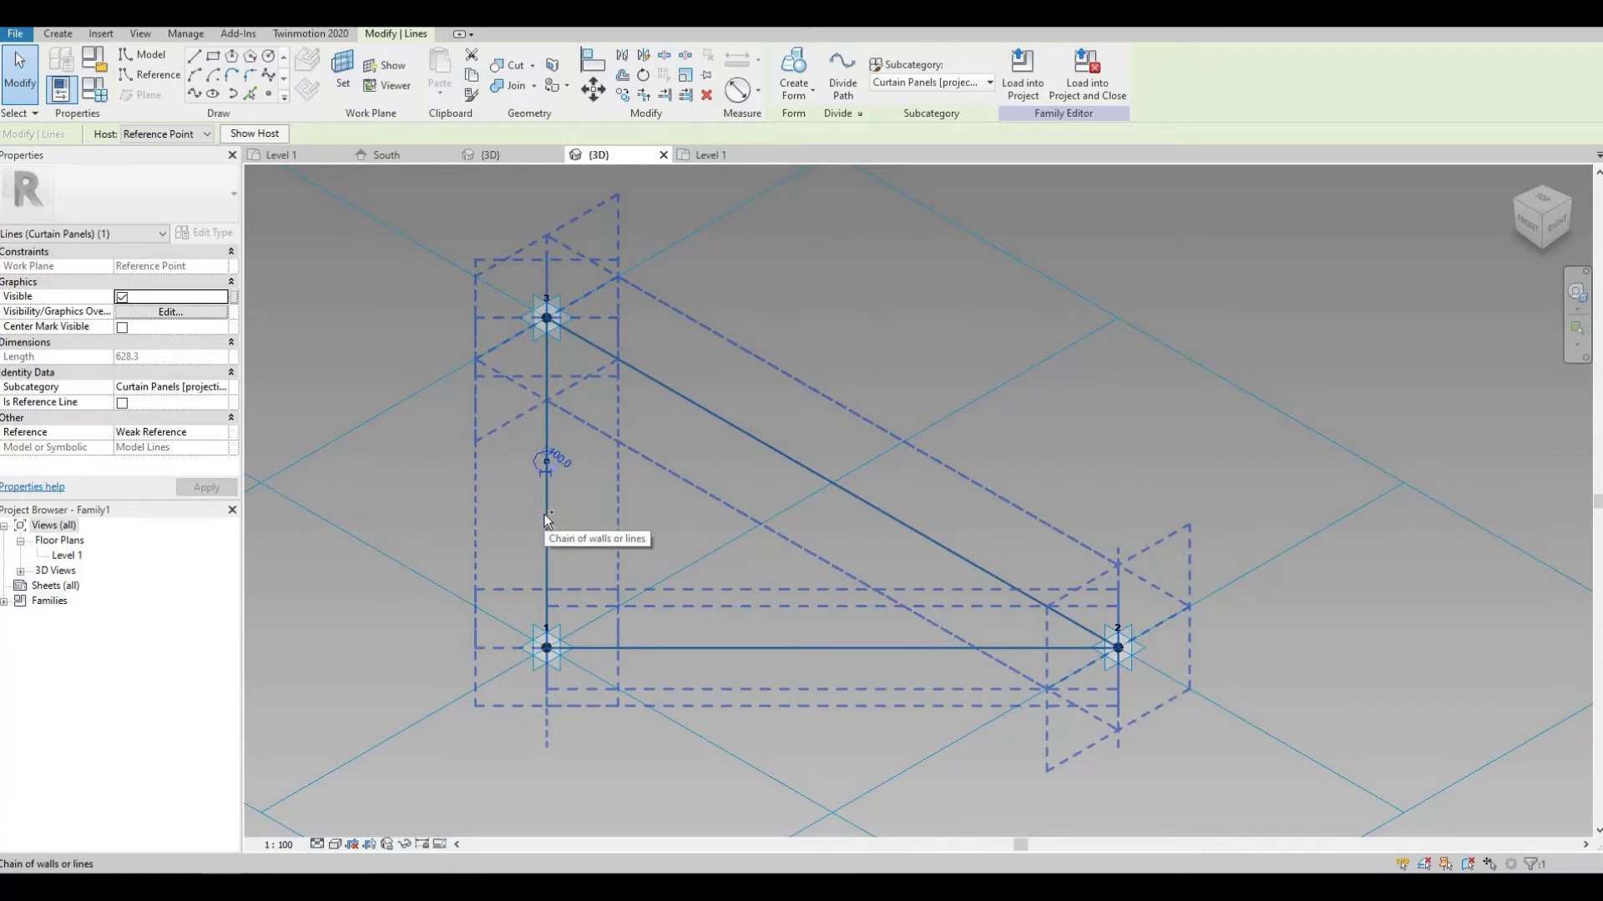
left_click(543, 514)
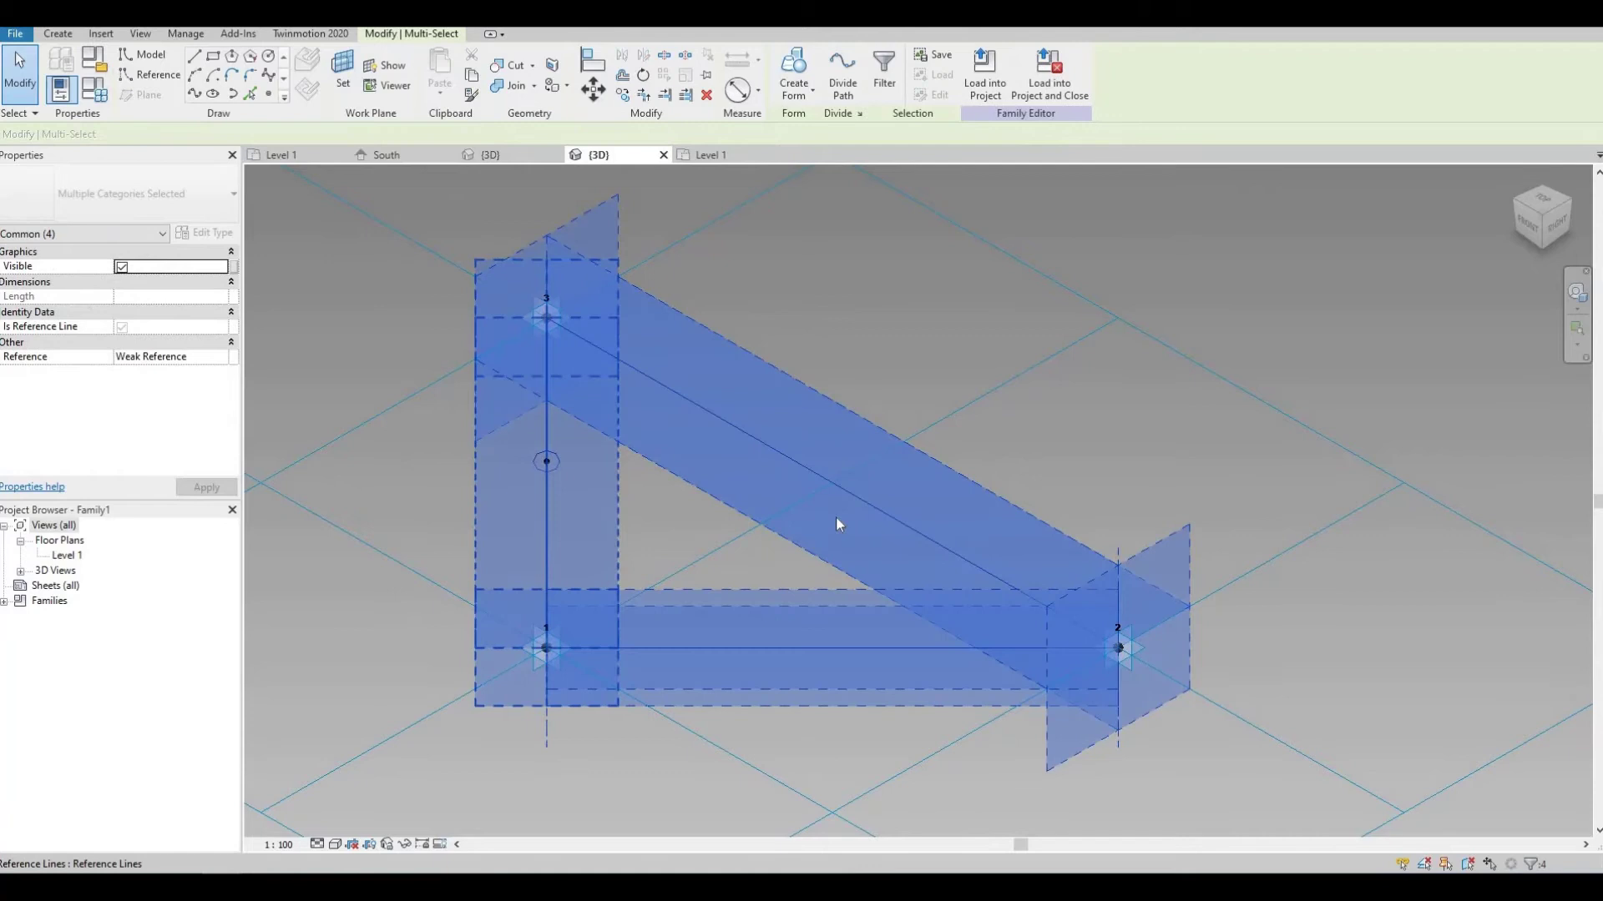
left_click(809, 97)
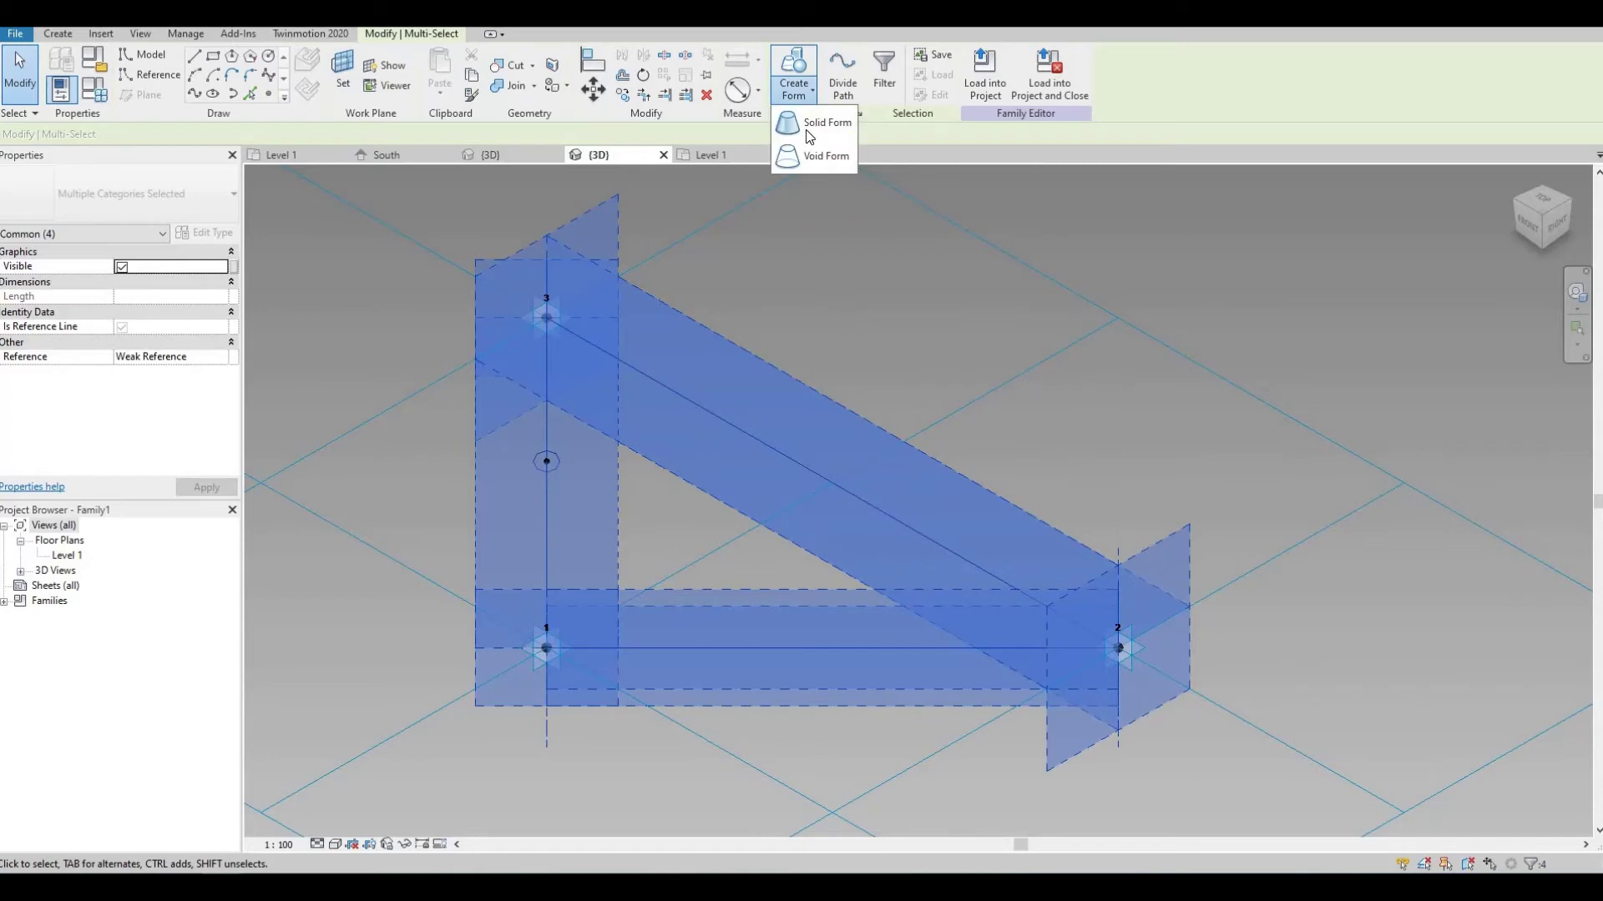
left_click(808, 125)
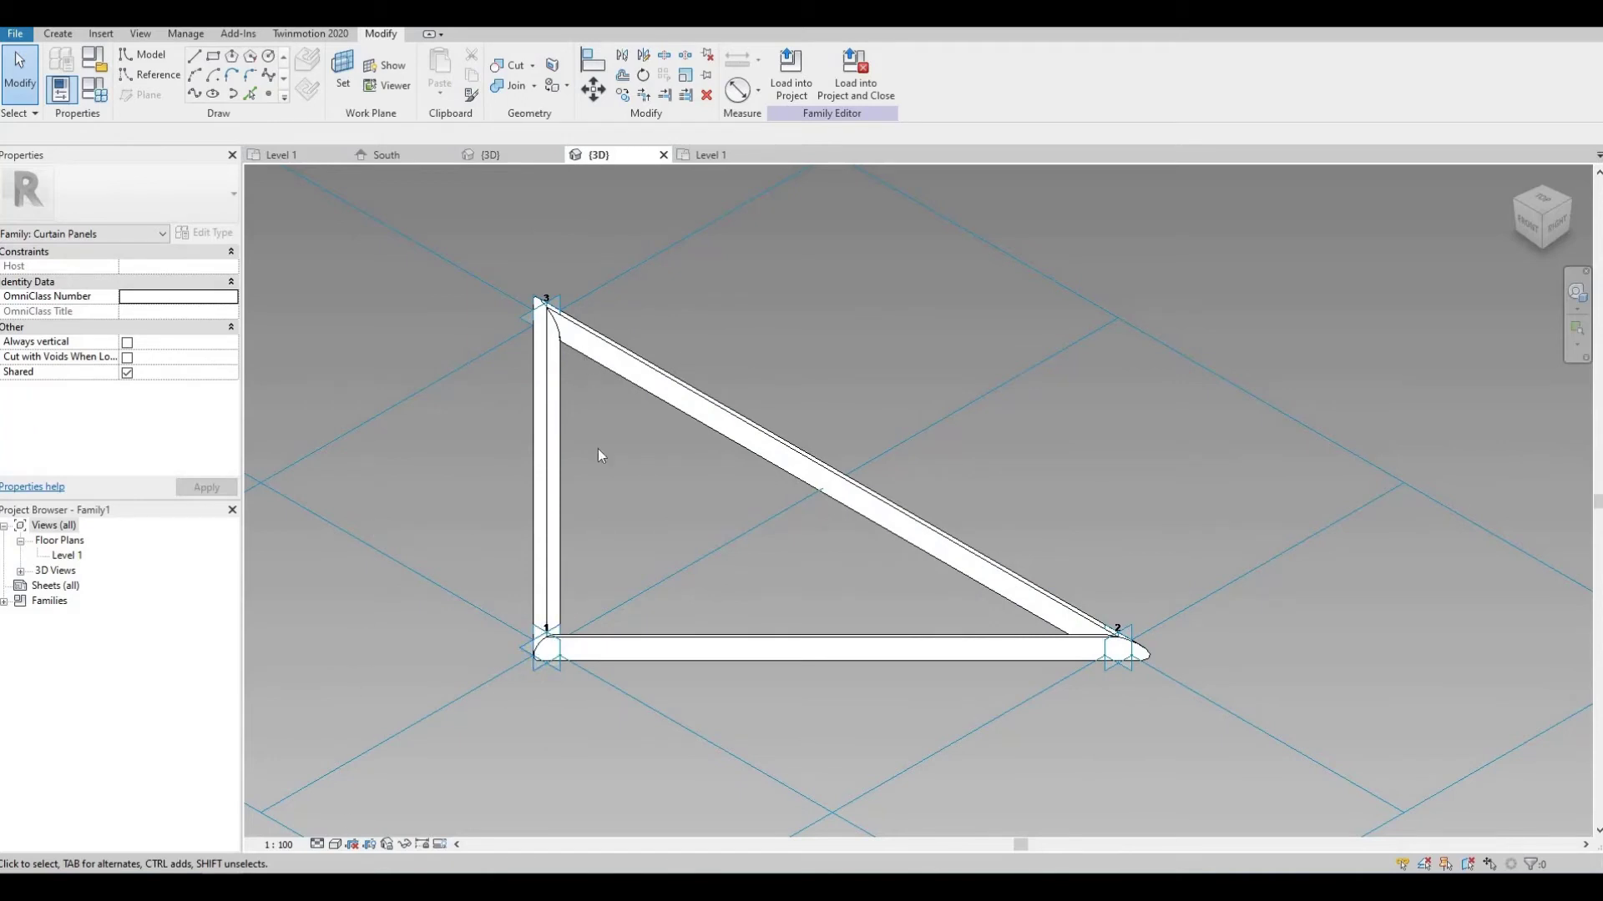
Step: Switch the view to Wireframe and create a solid form from the triangle's three reference lines
left_click(335, 845)
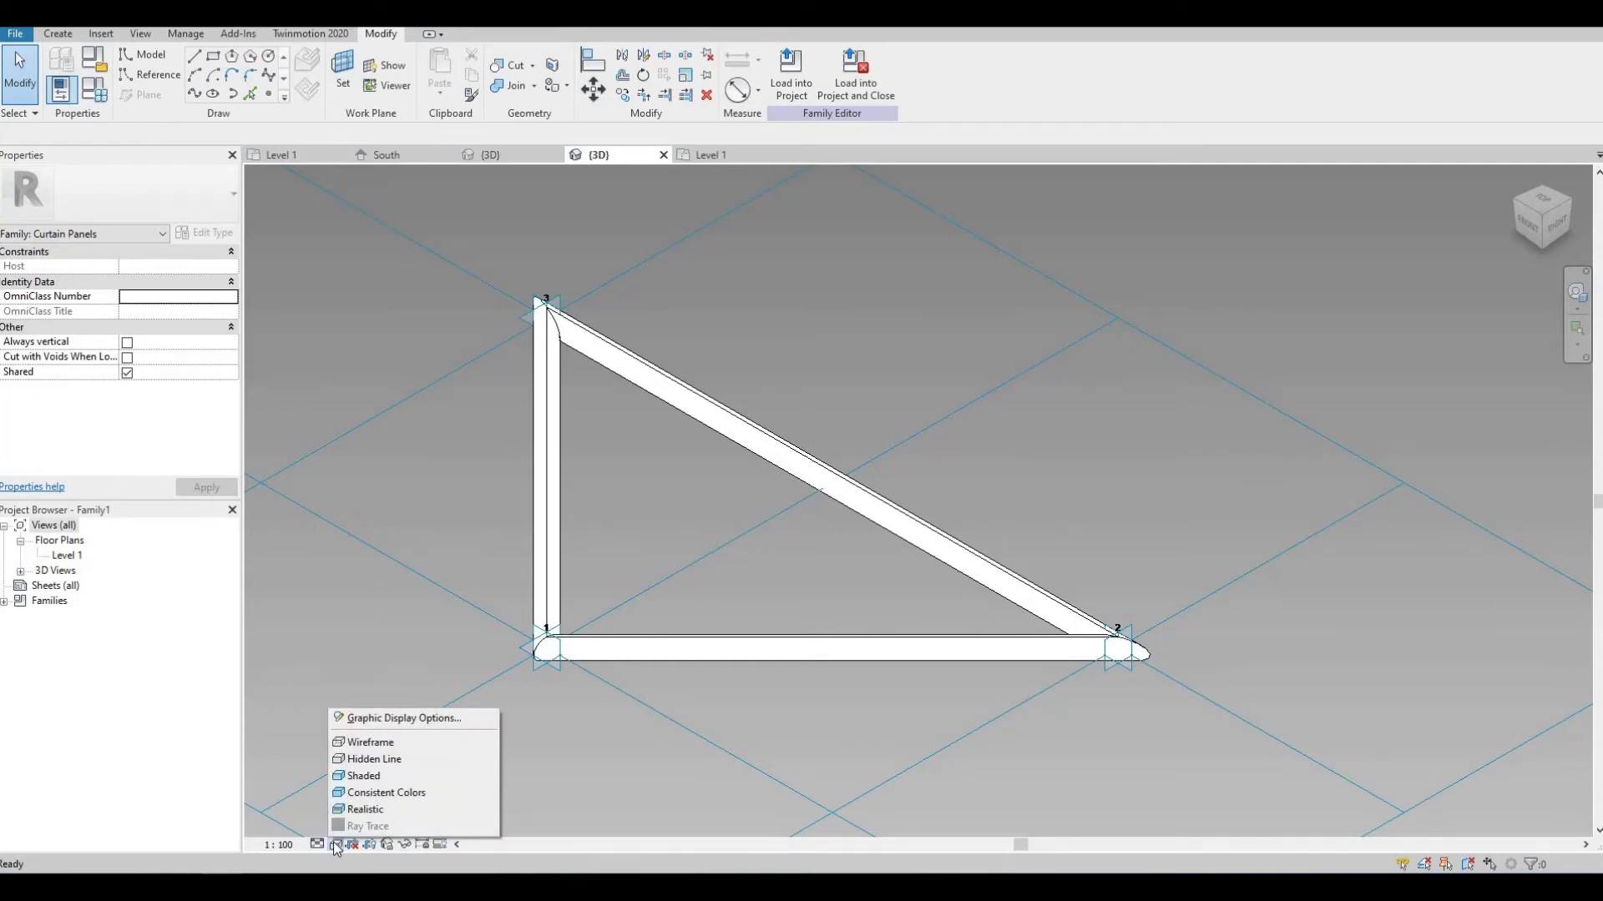
left_click(372, 745)
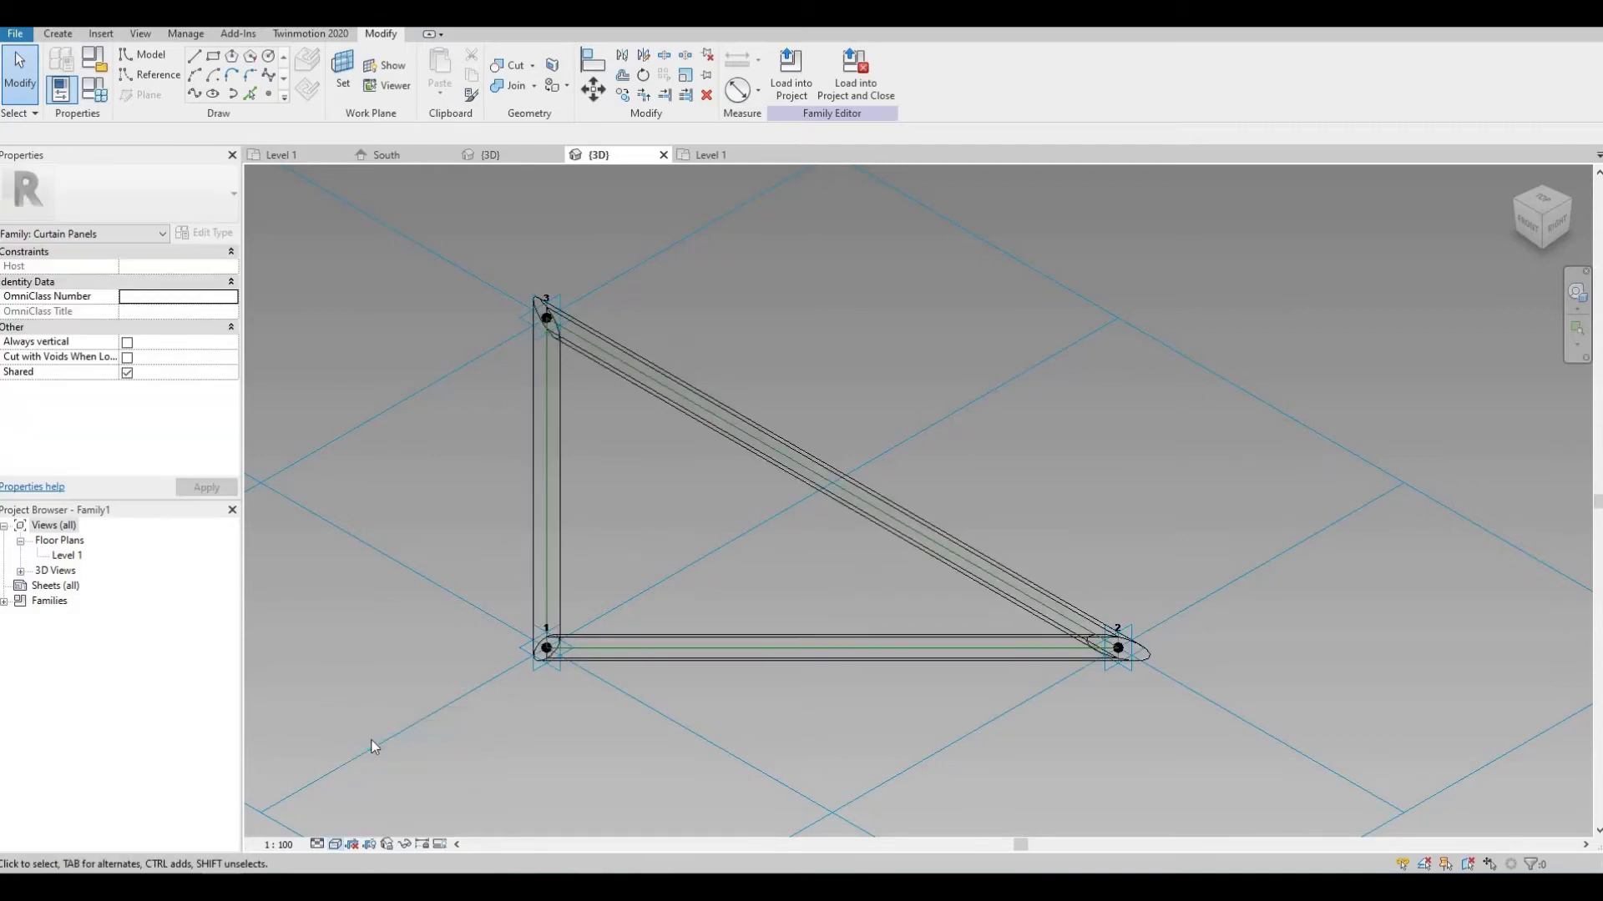
key("Tab")
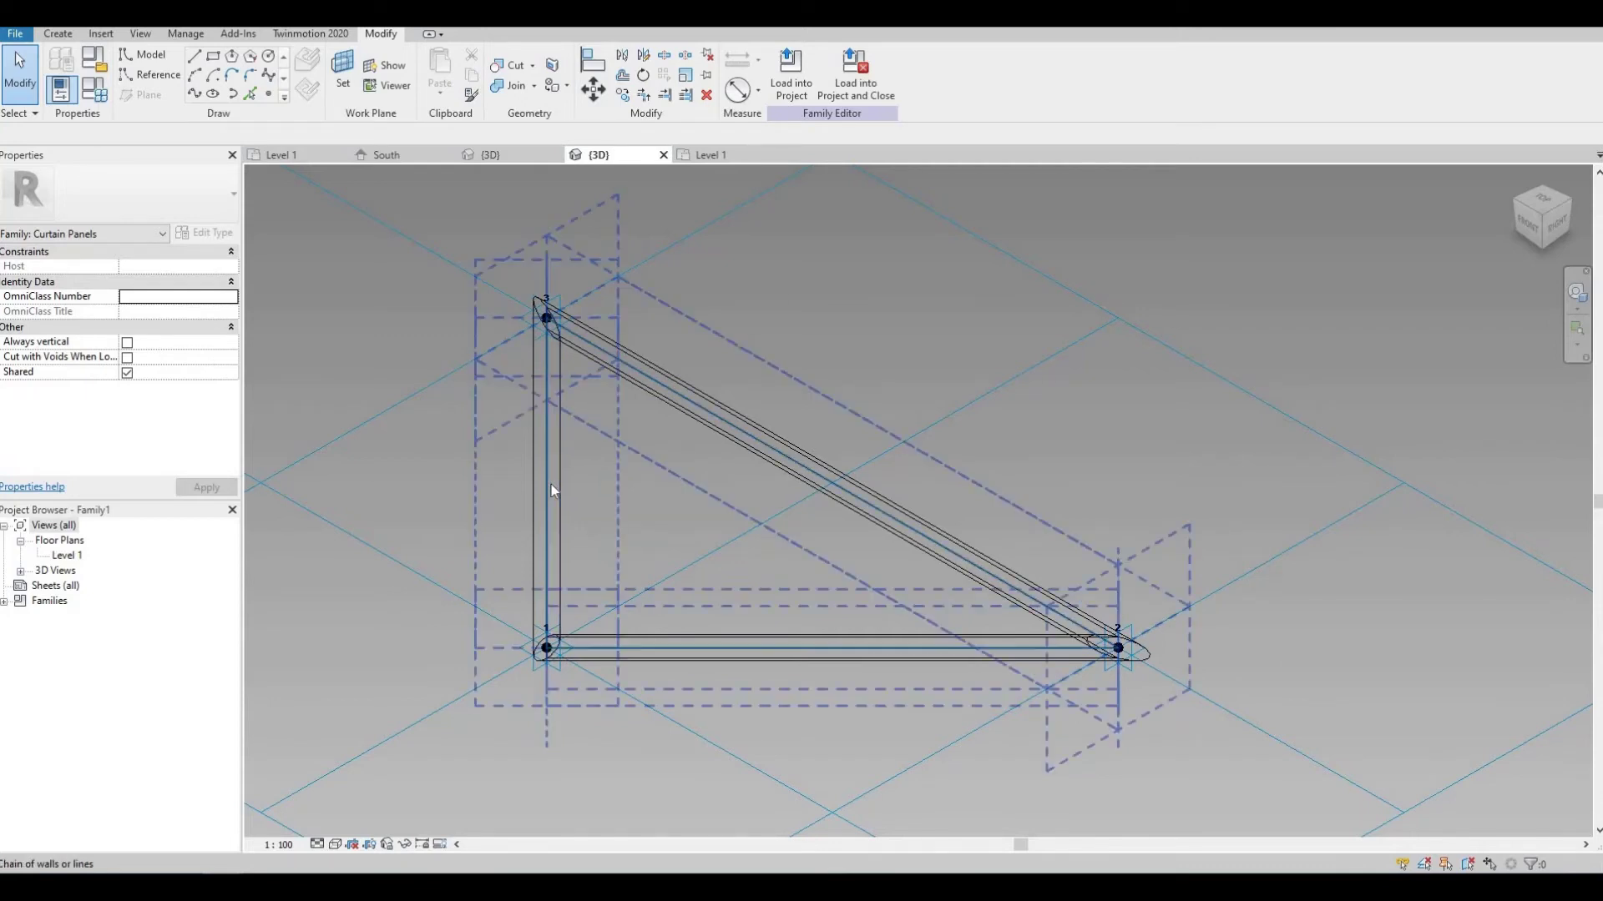
left_click(551, 488)
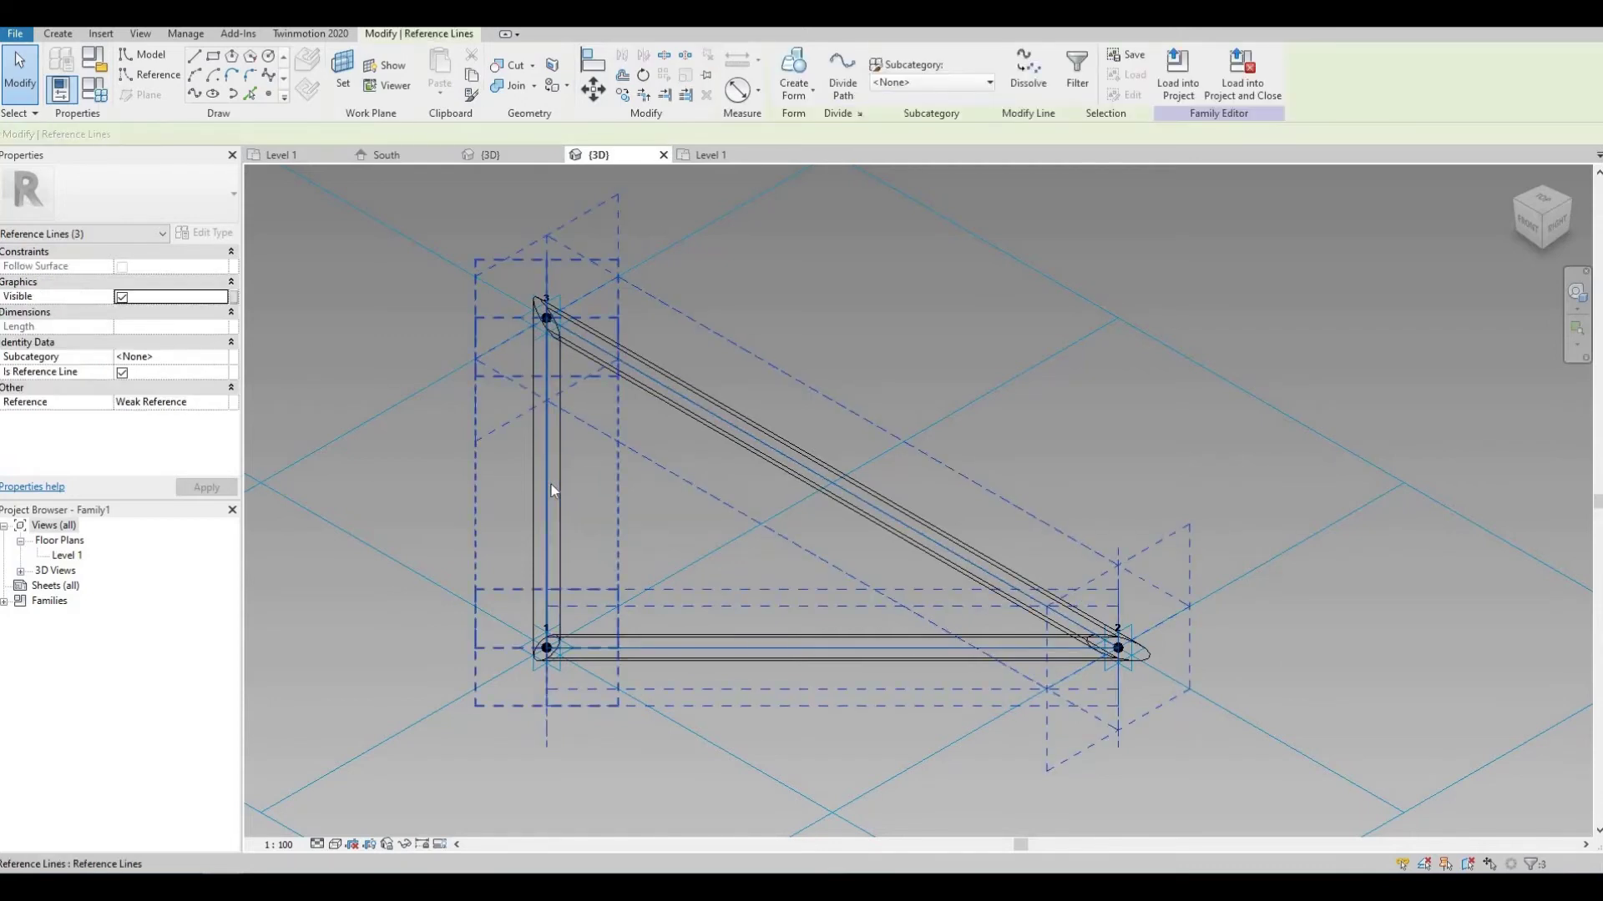
key("Tab")
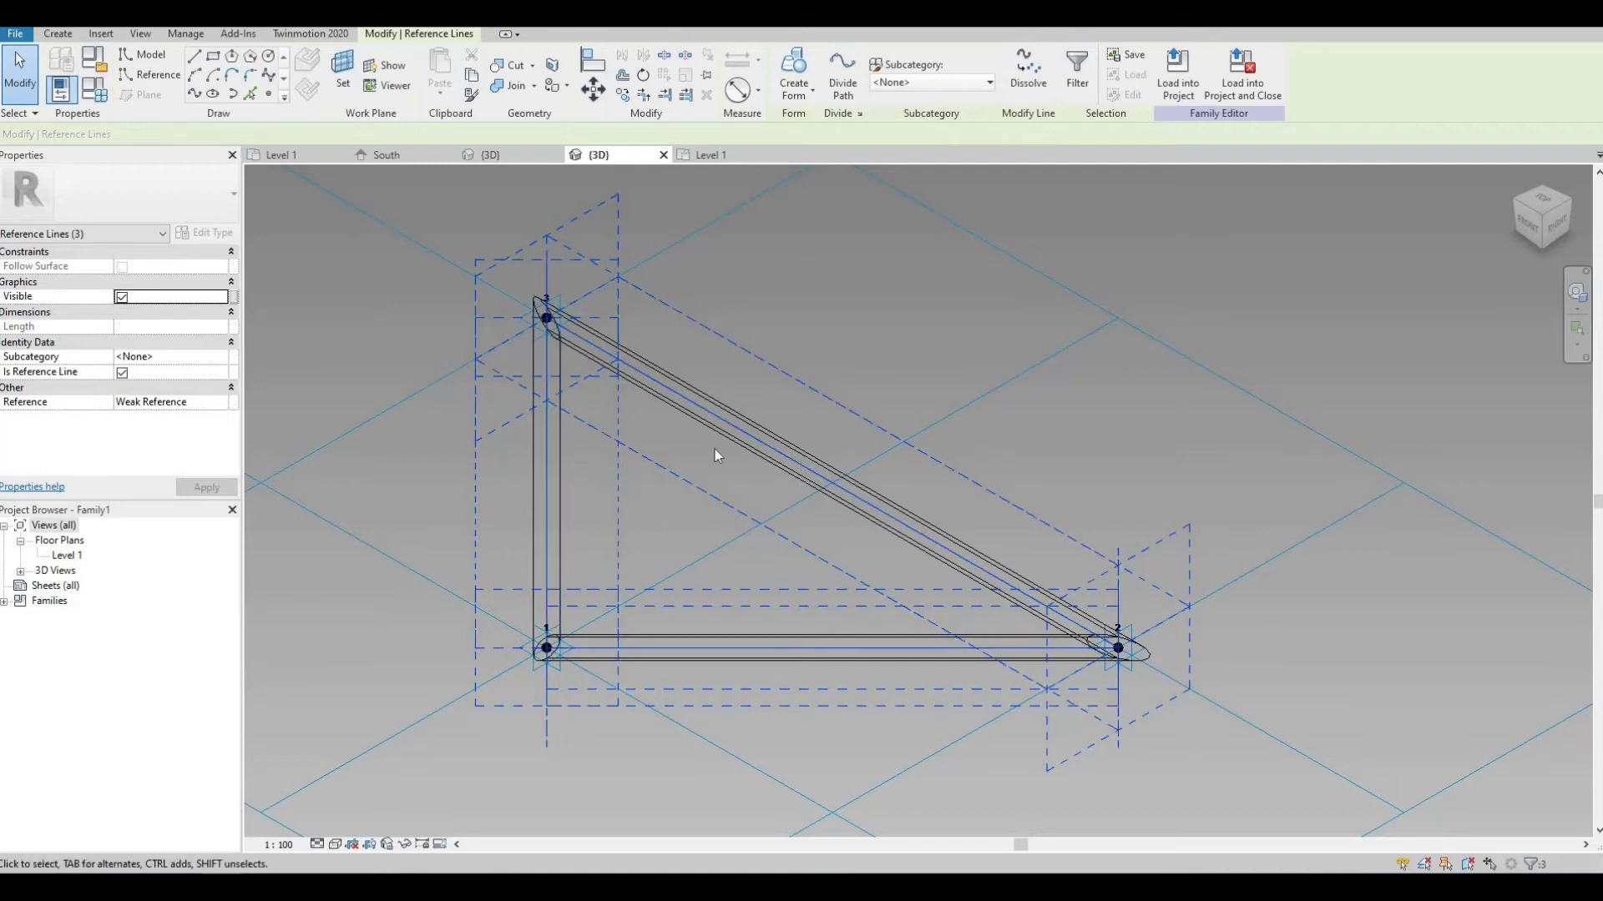
left_click(808, 102)
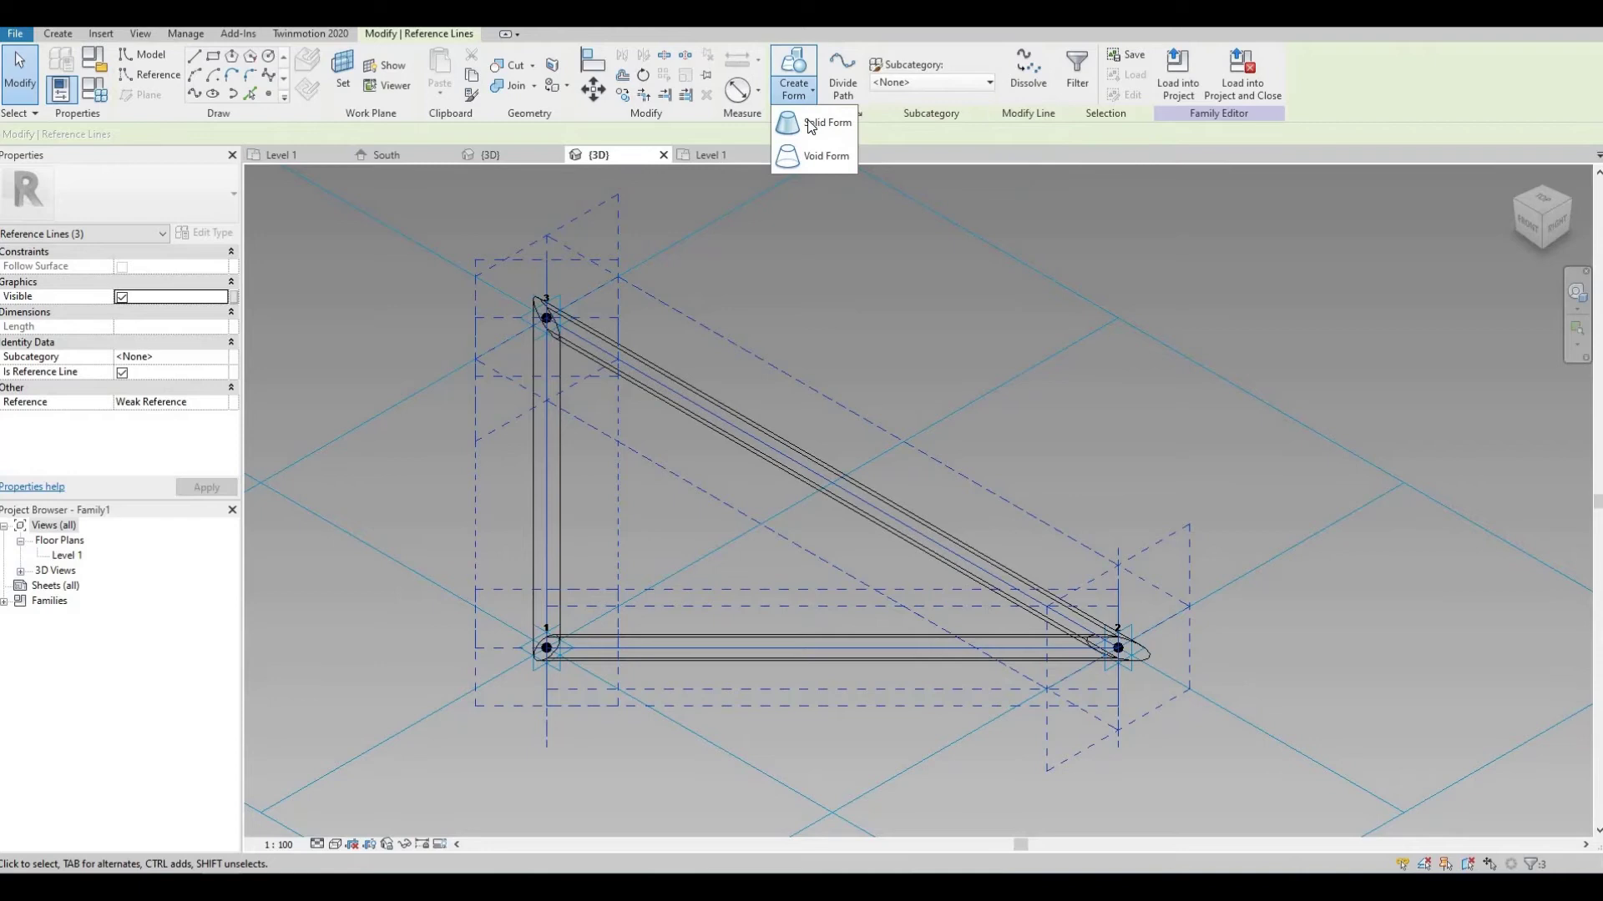
left_click(814, 123)
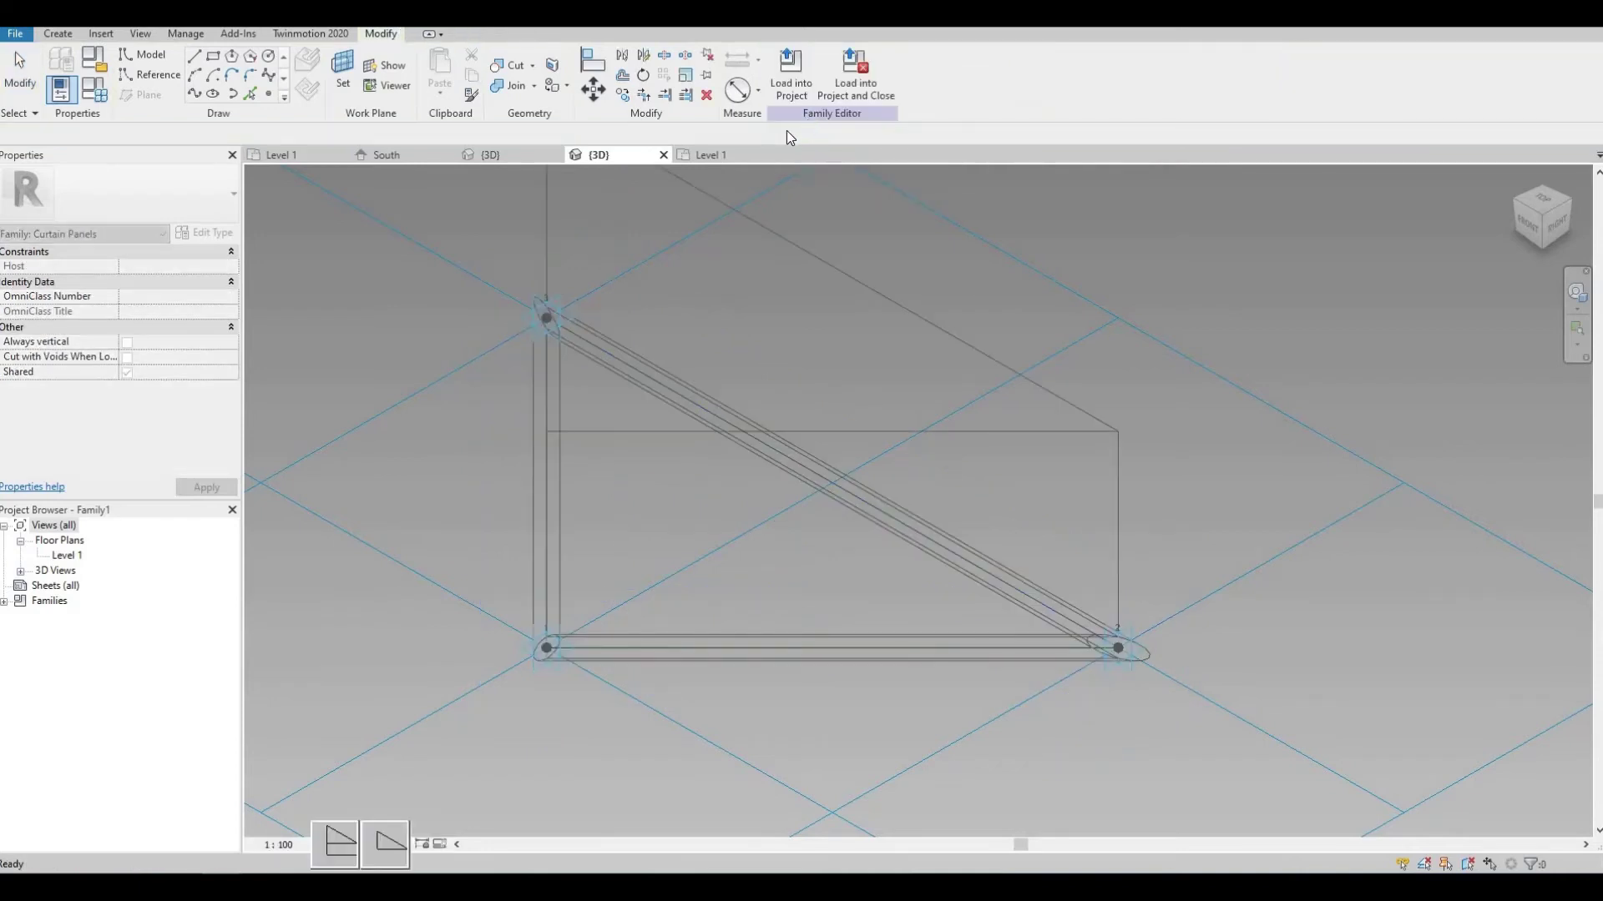
Step: Pick the flat form option and set the panel surface's Positive Offset to 20.0
left_click(327, 848)
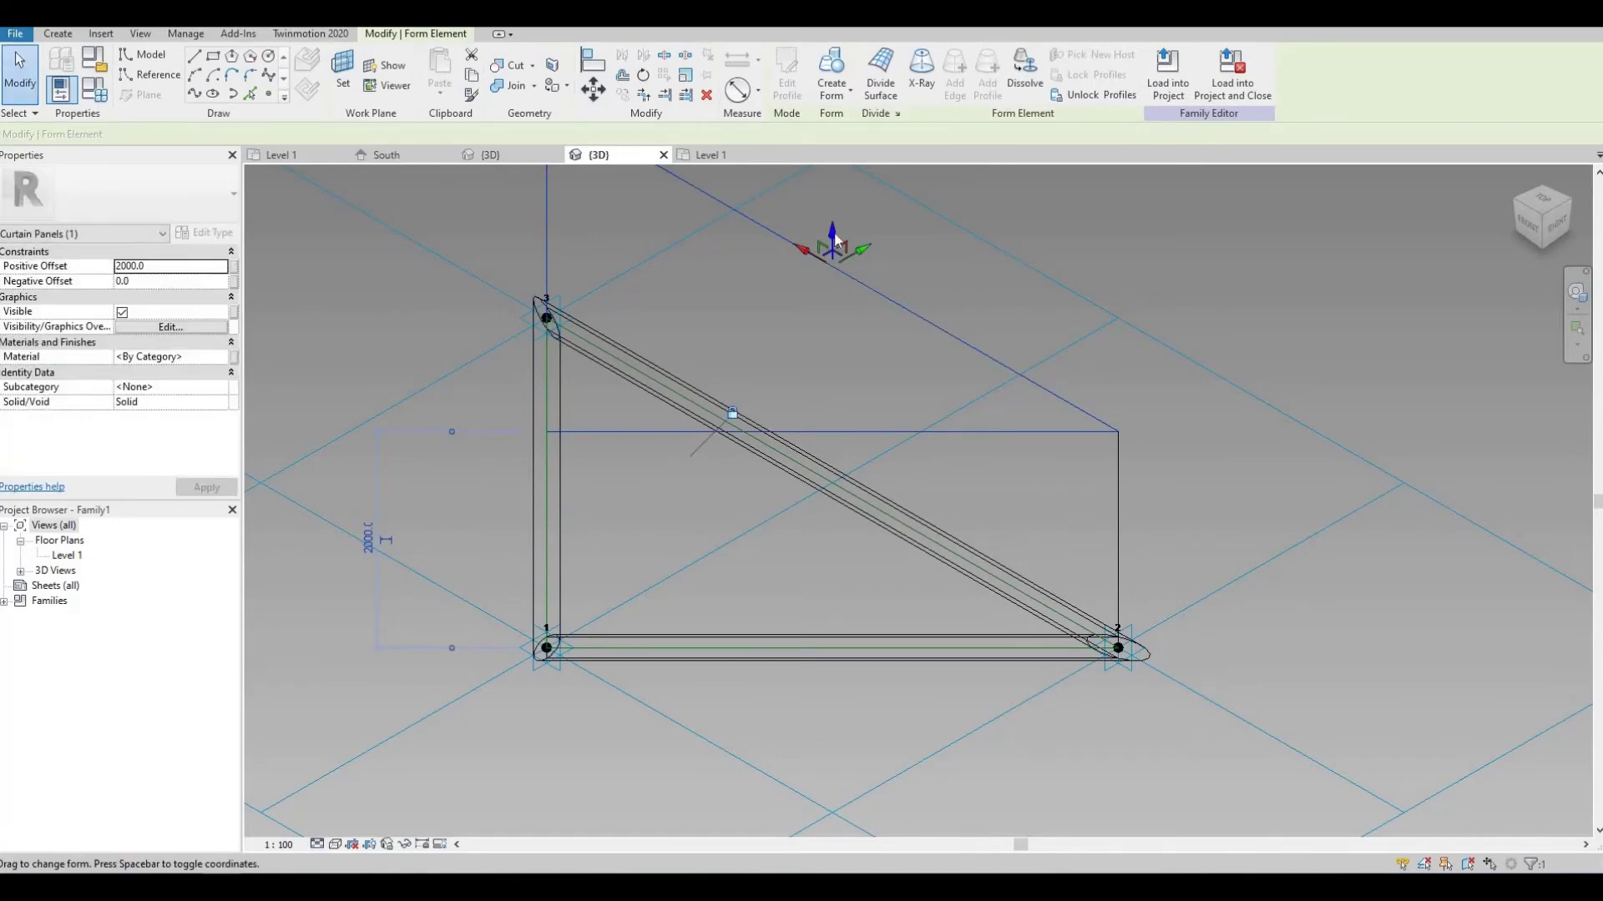
left_click_drag(834, 240, 713, 417)
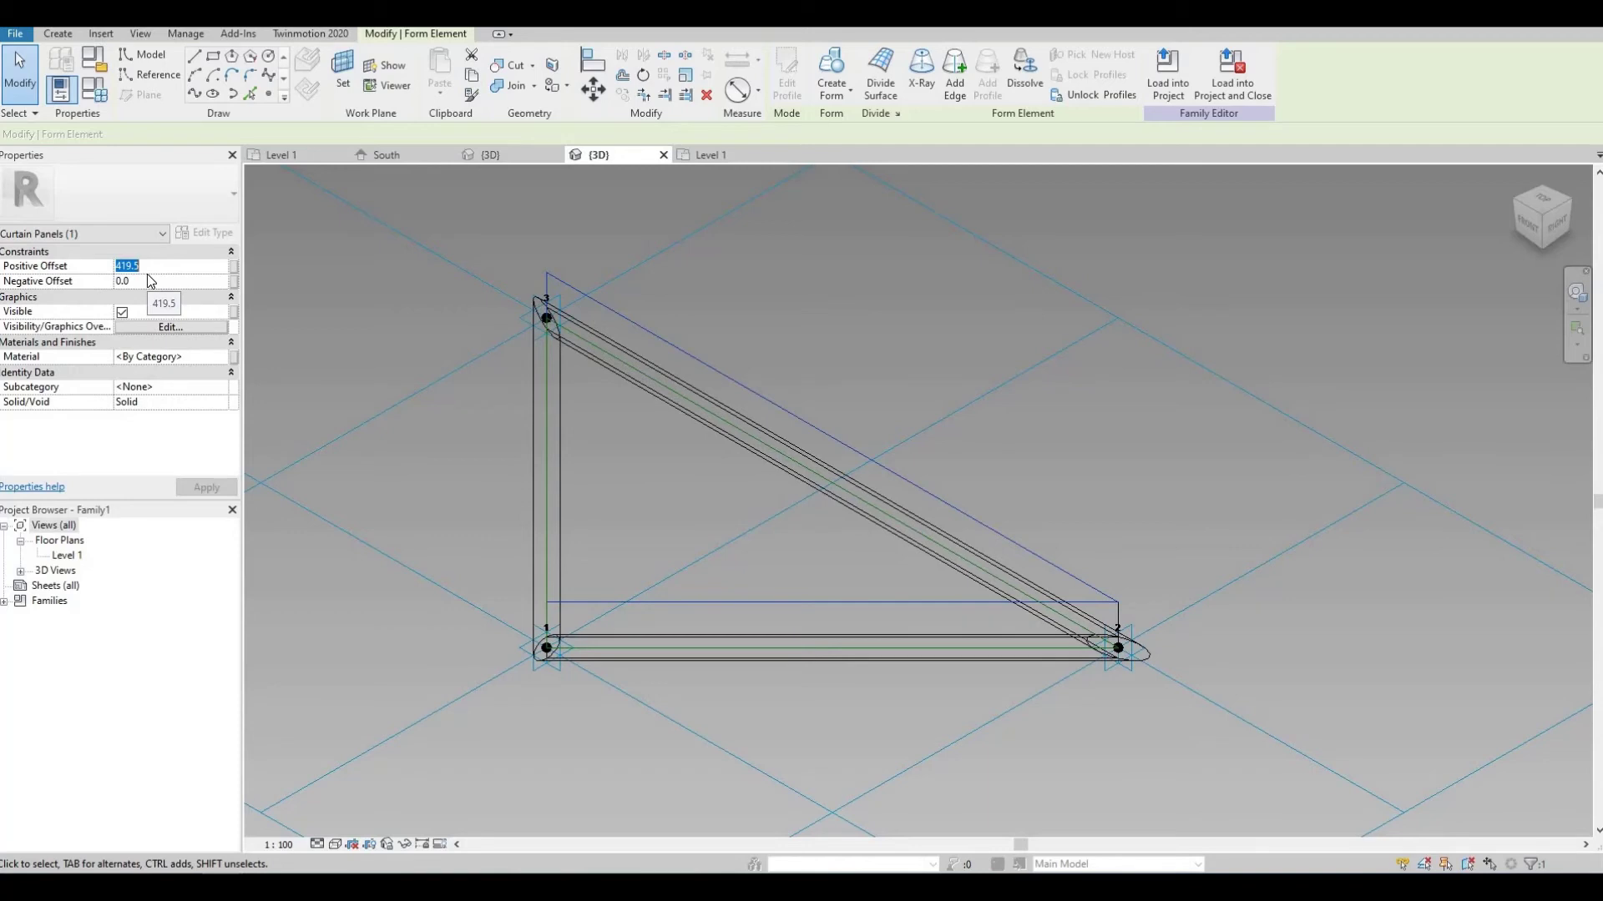
type("20")
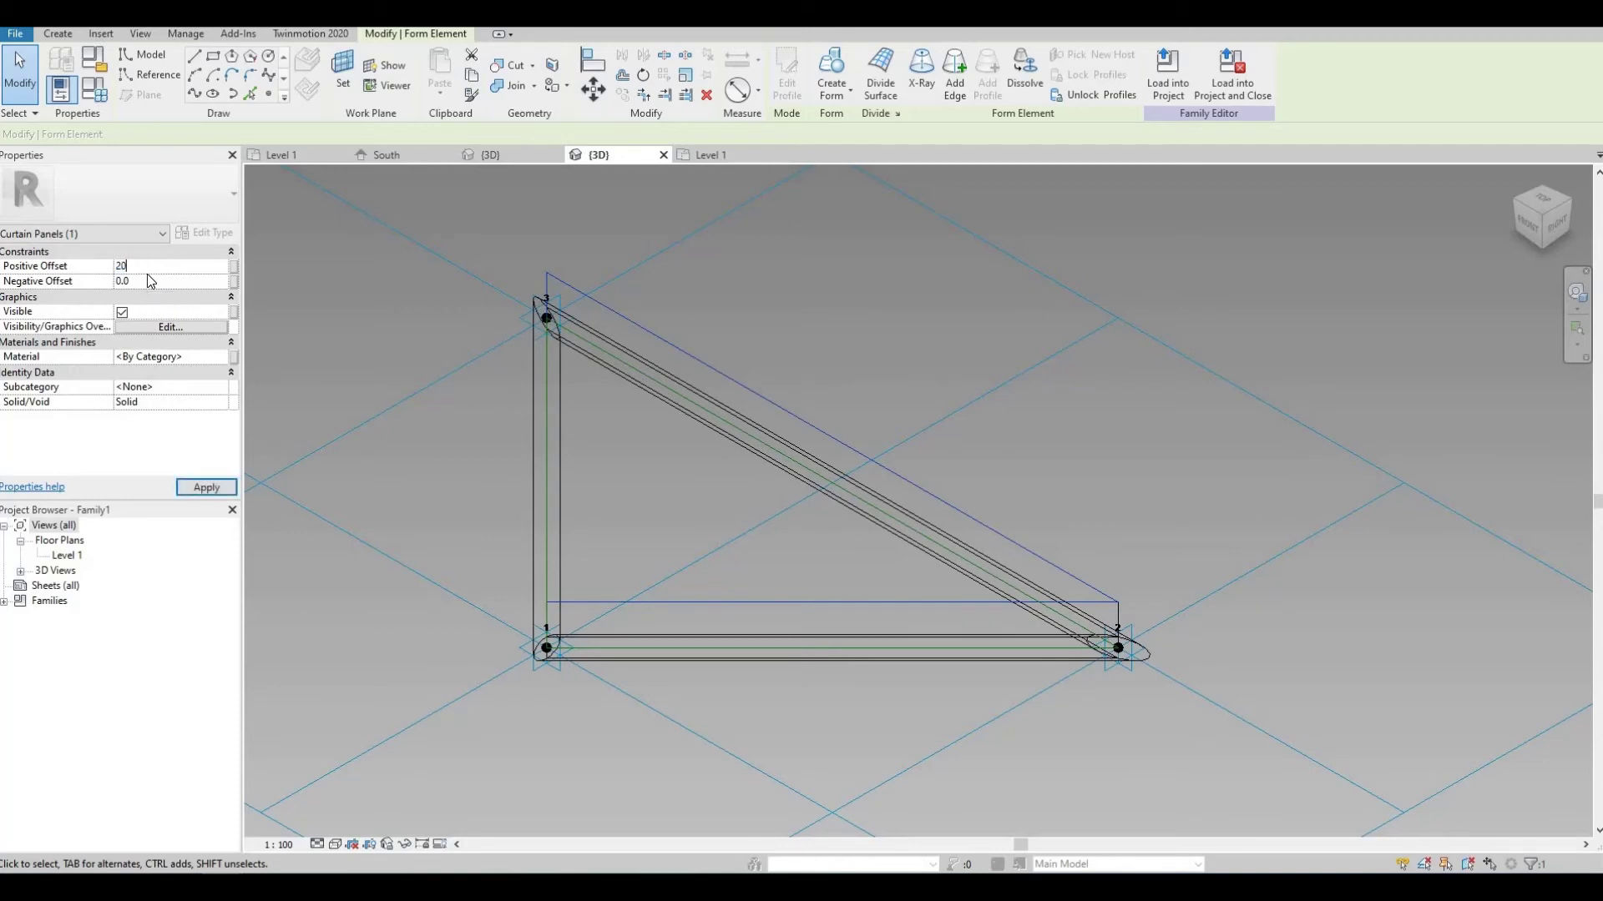
left_click(197, 489)
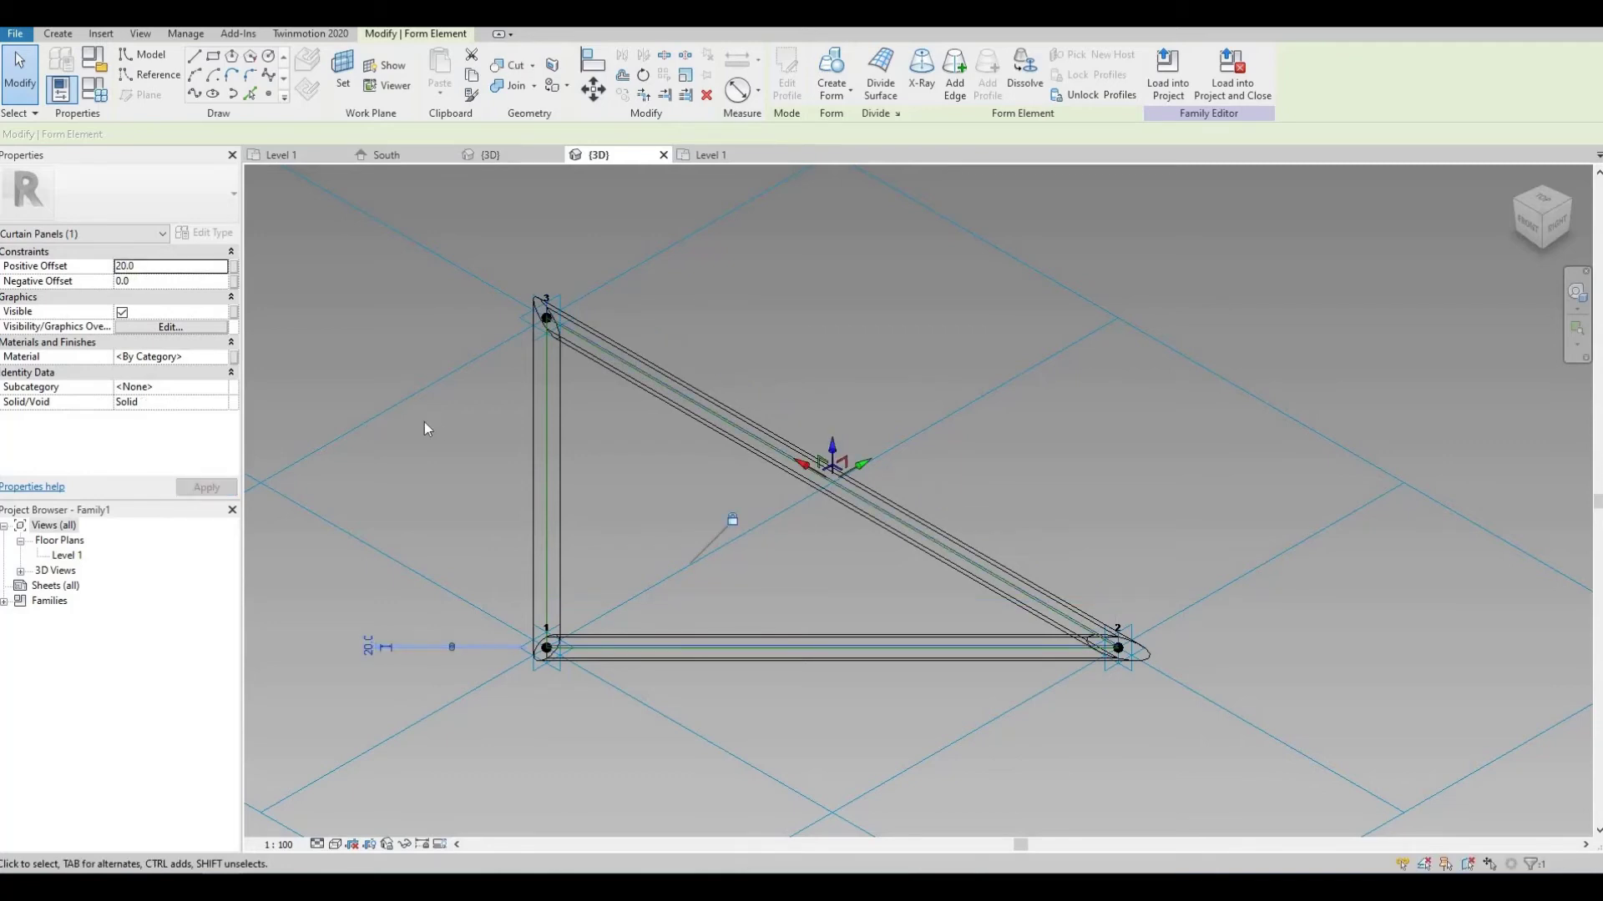
left_click(362, 400)
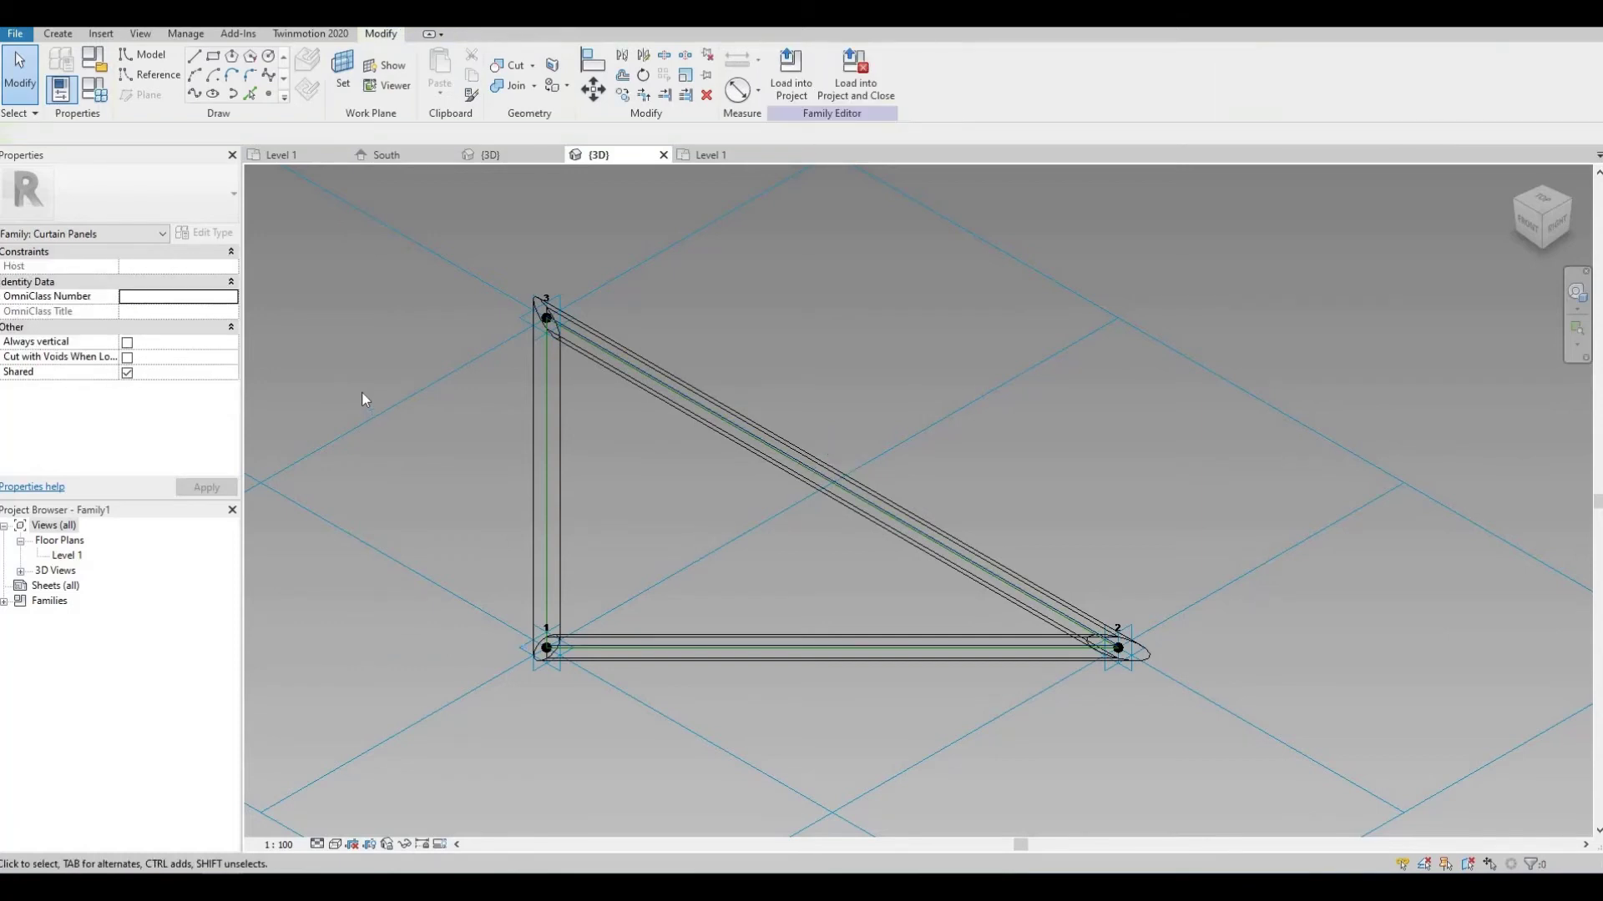
Step: In Family Types, add a Material type parameter named Frame
left_click(104, 98)
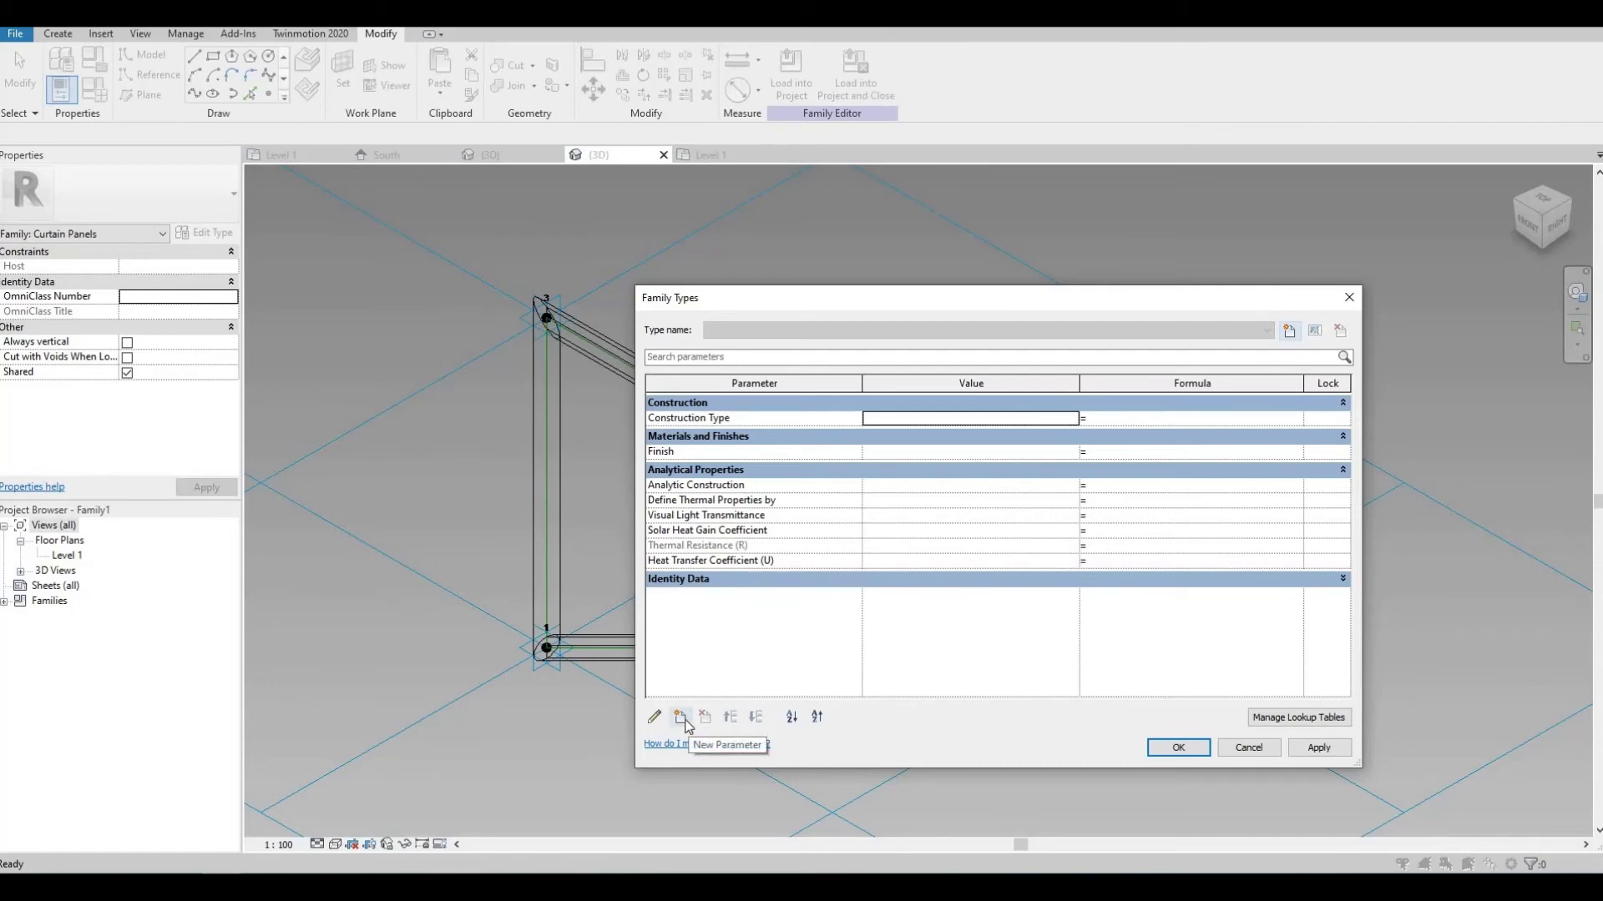
left_click(683, 720)
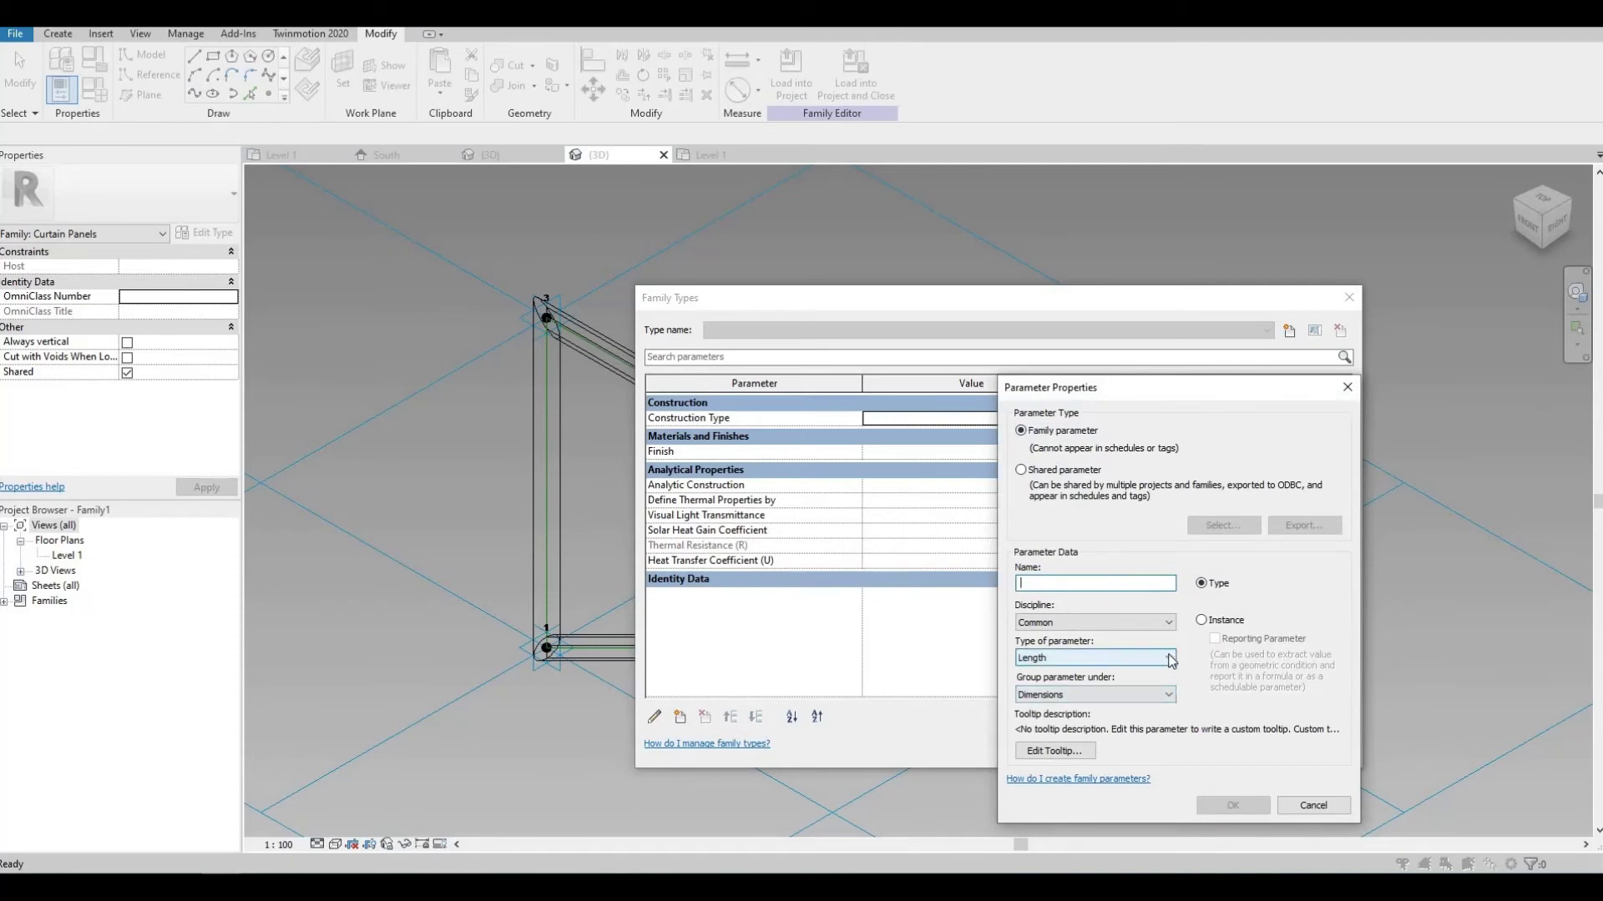
left_click(1171, 660)
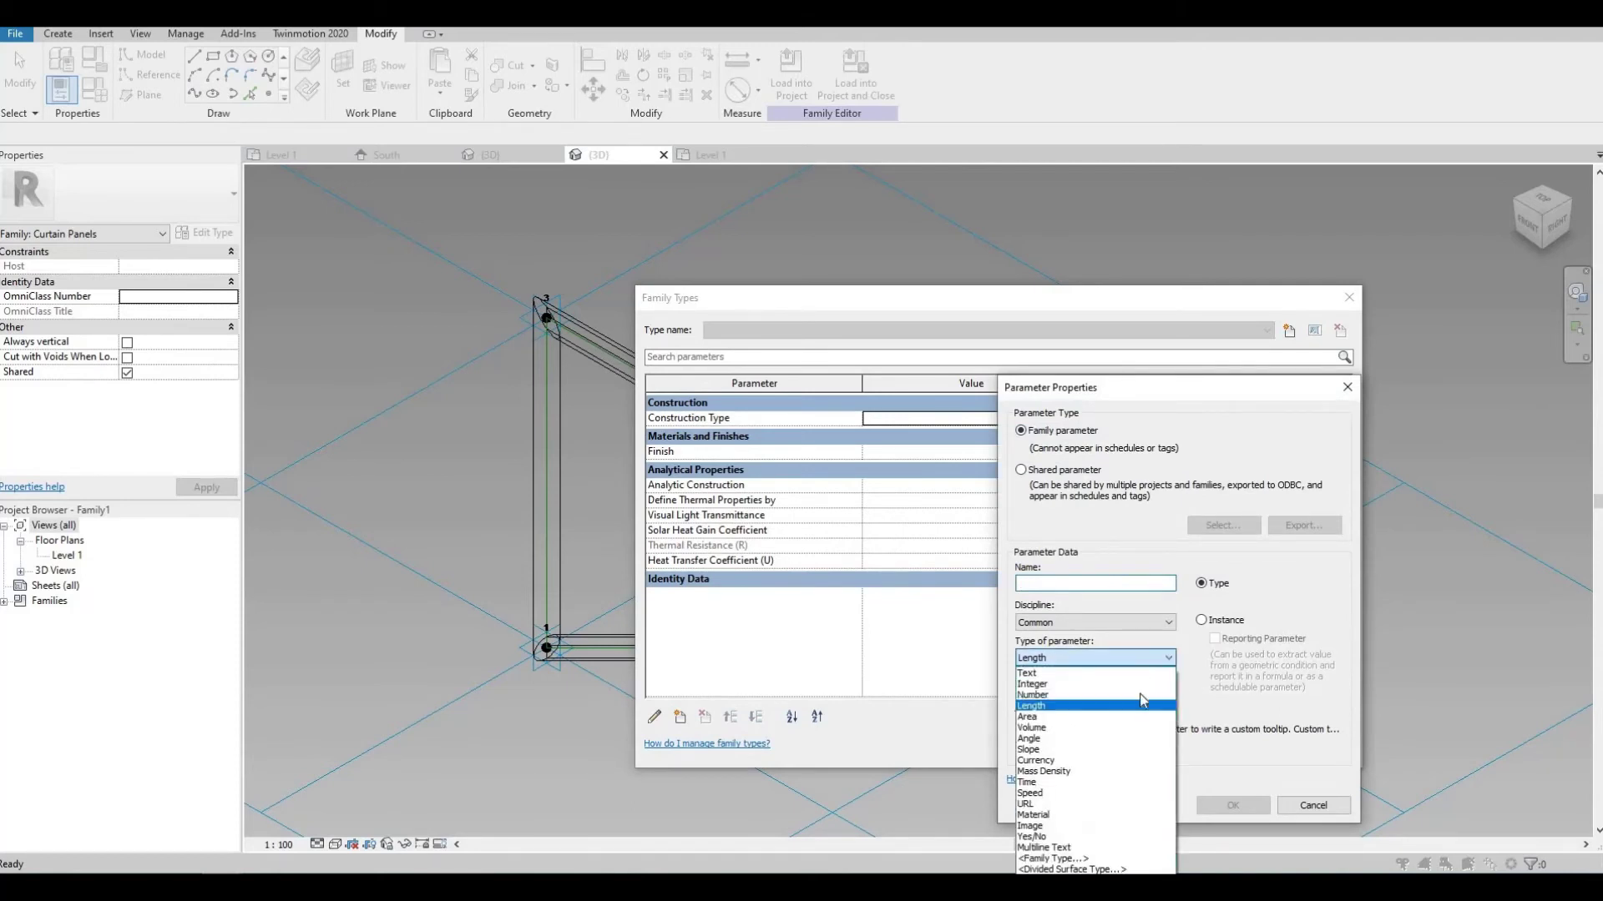
left_click(1078, 815)
left_click(1052, 584)
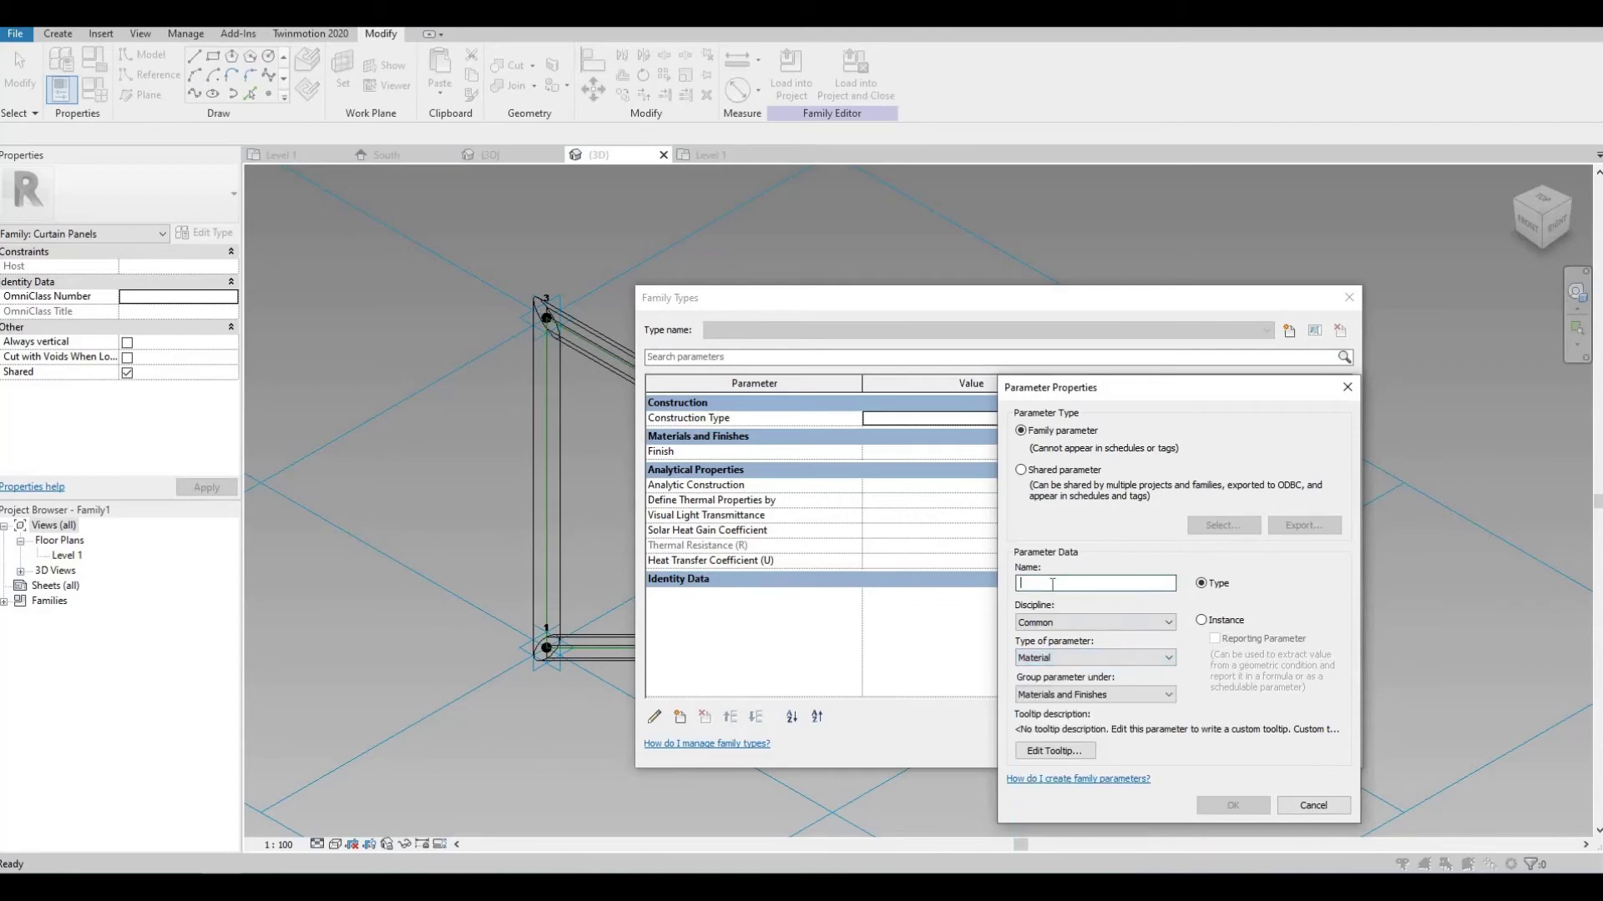
type("F")
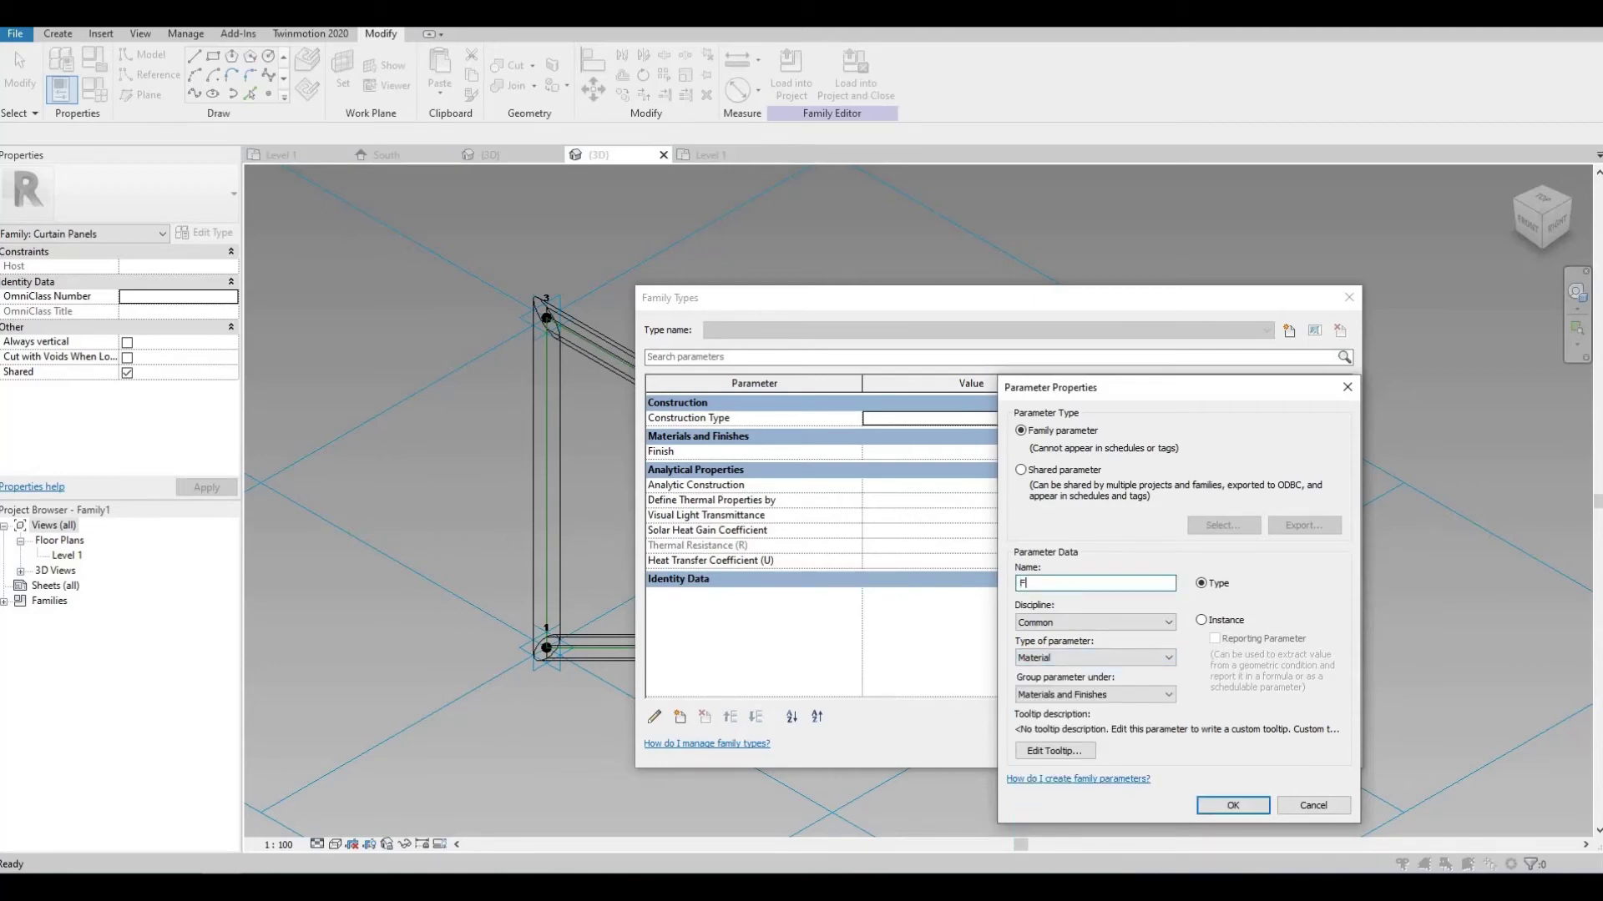
type("rame")
left_click(1233, 805)
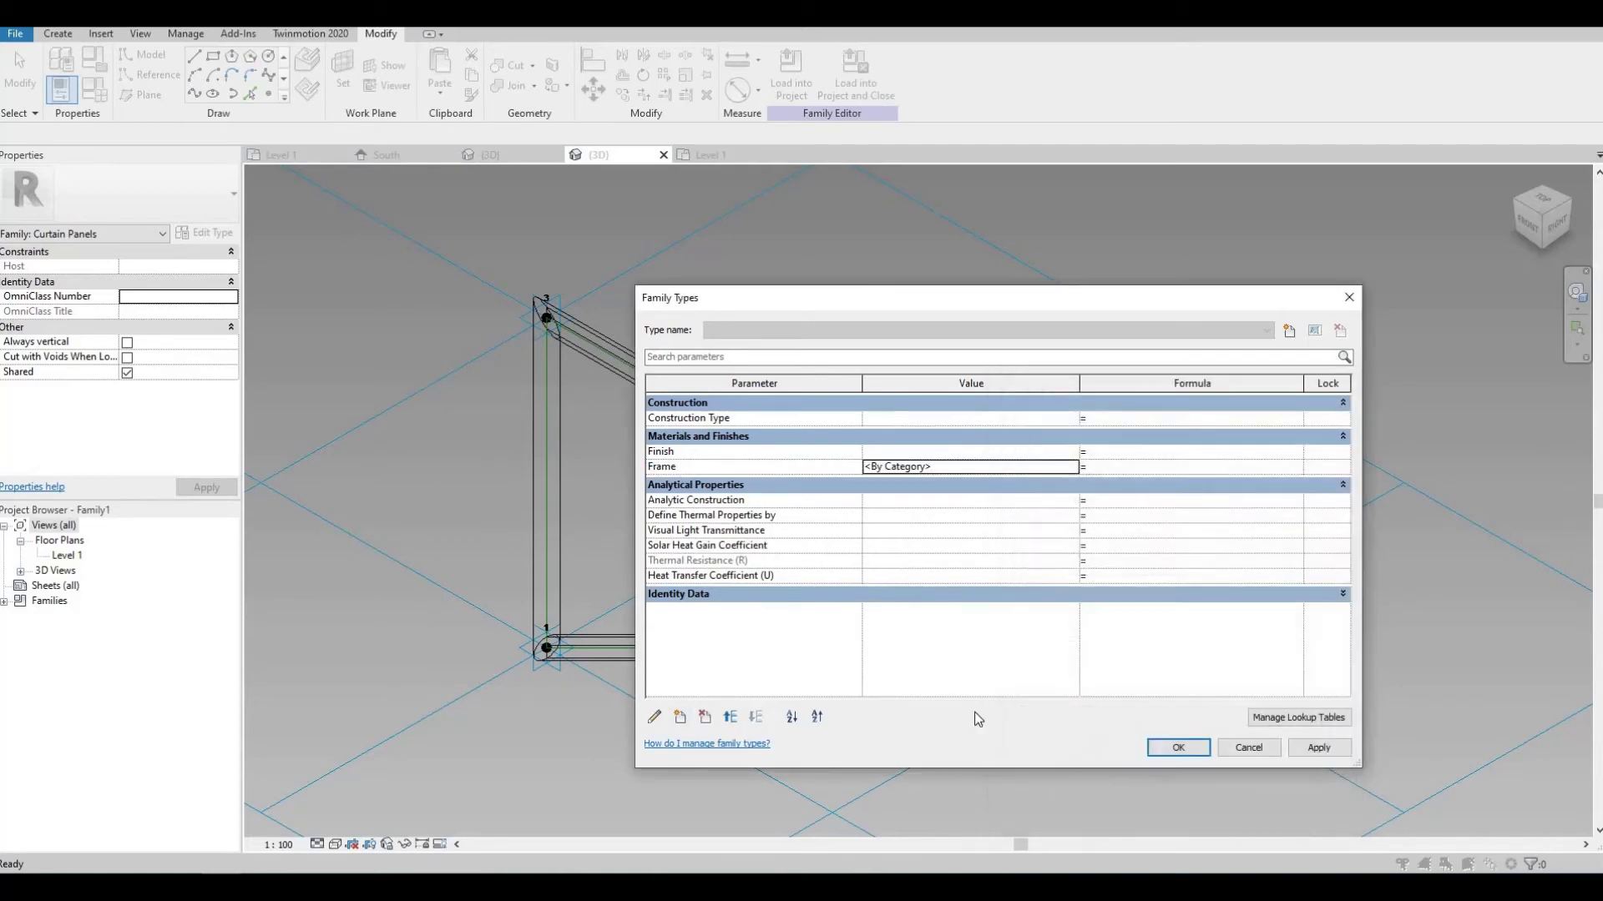
Step: Add a second Material type parameter named Glass and confirm Family Types
left_click(680, 717)
left_click(1116, 658)
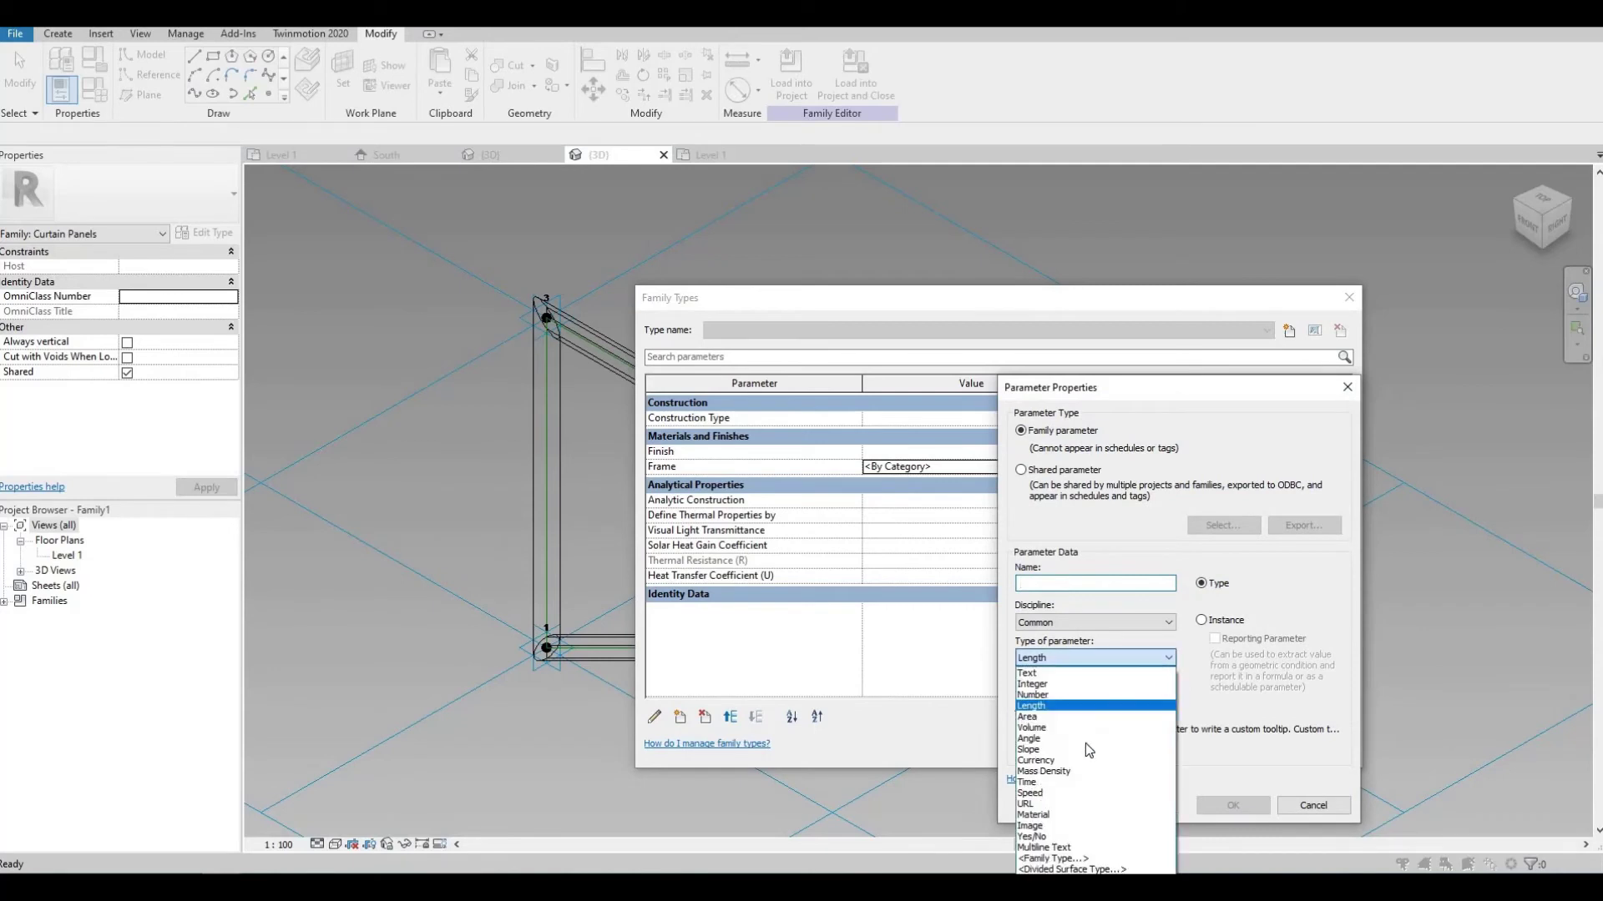
left_click(1046, 815)
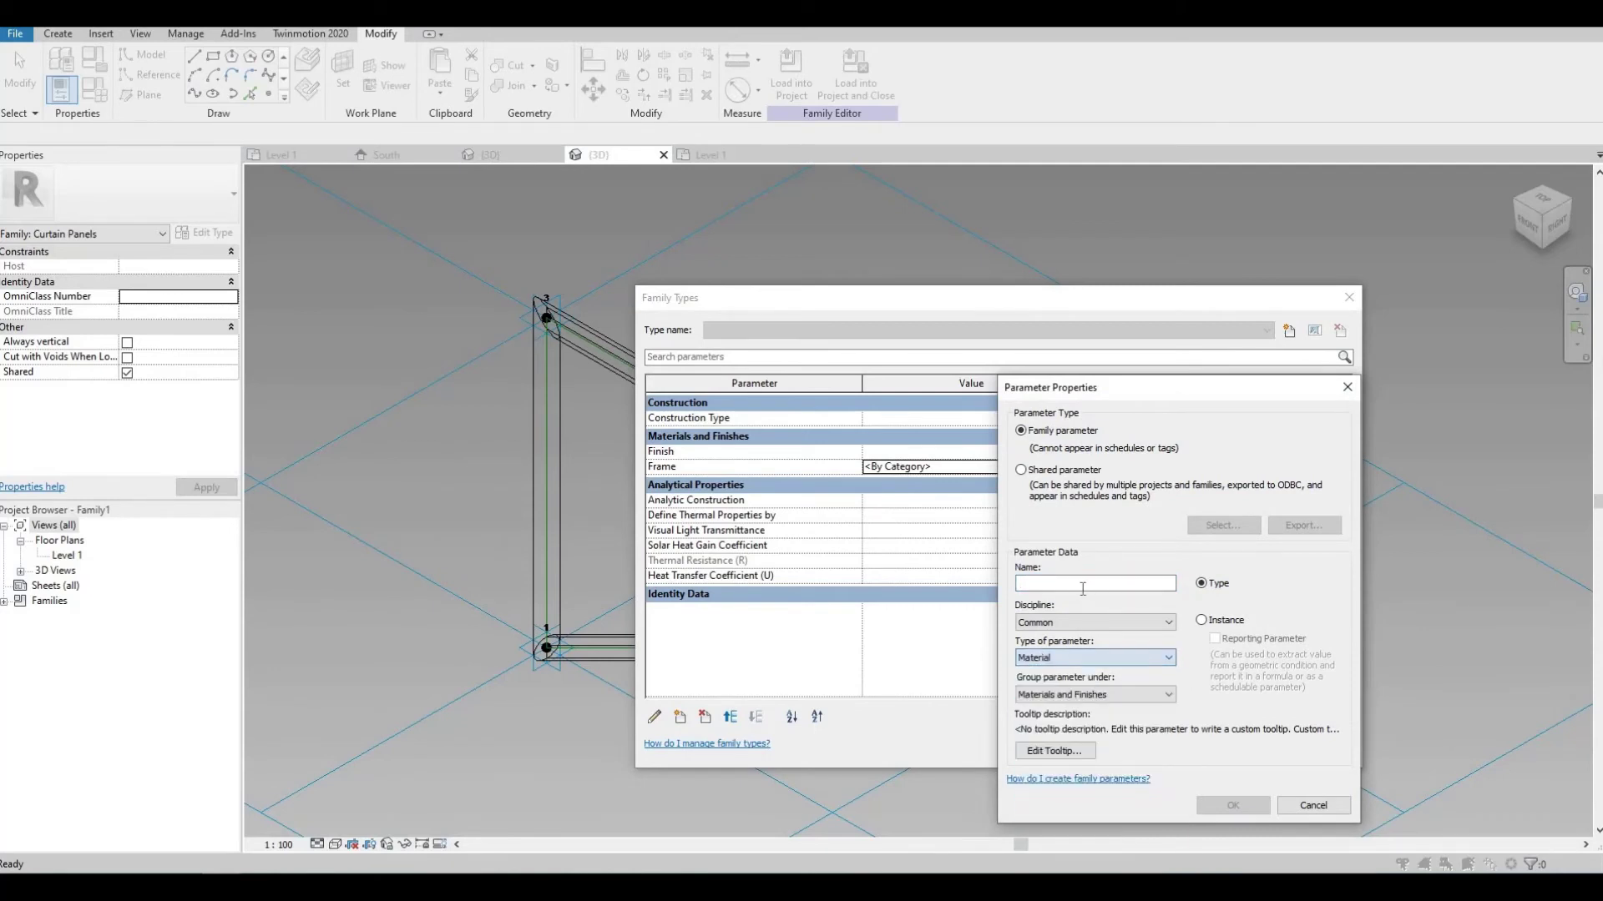
left_click(1080, 587)
type("Glass")
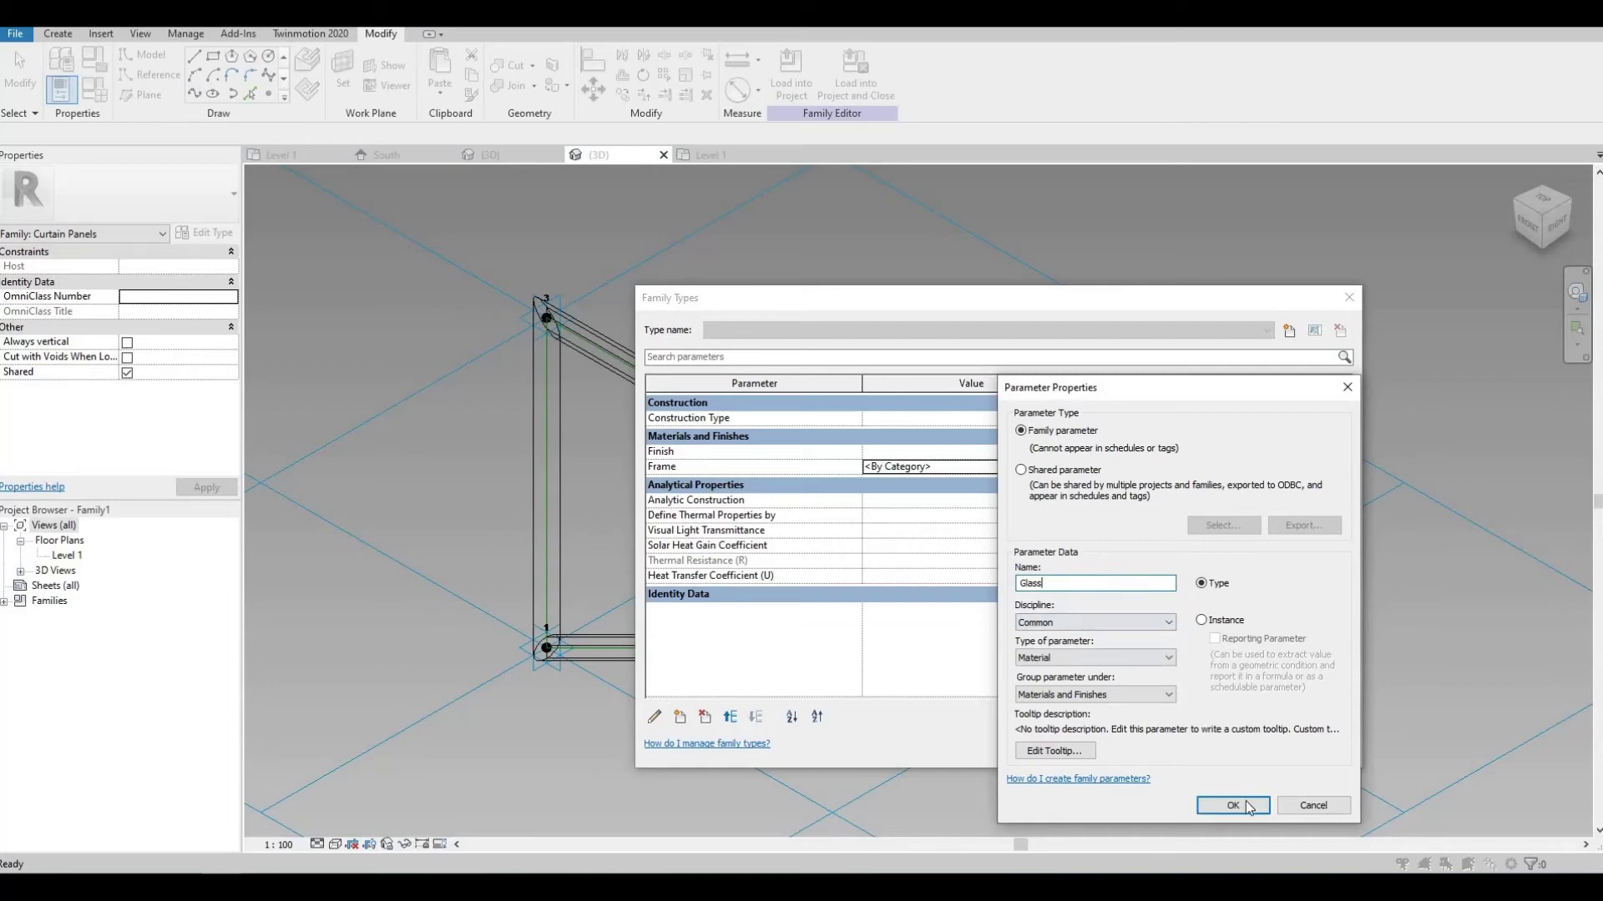
left_click(1233, 806)
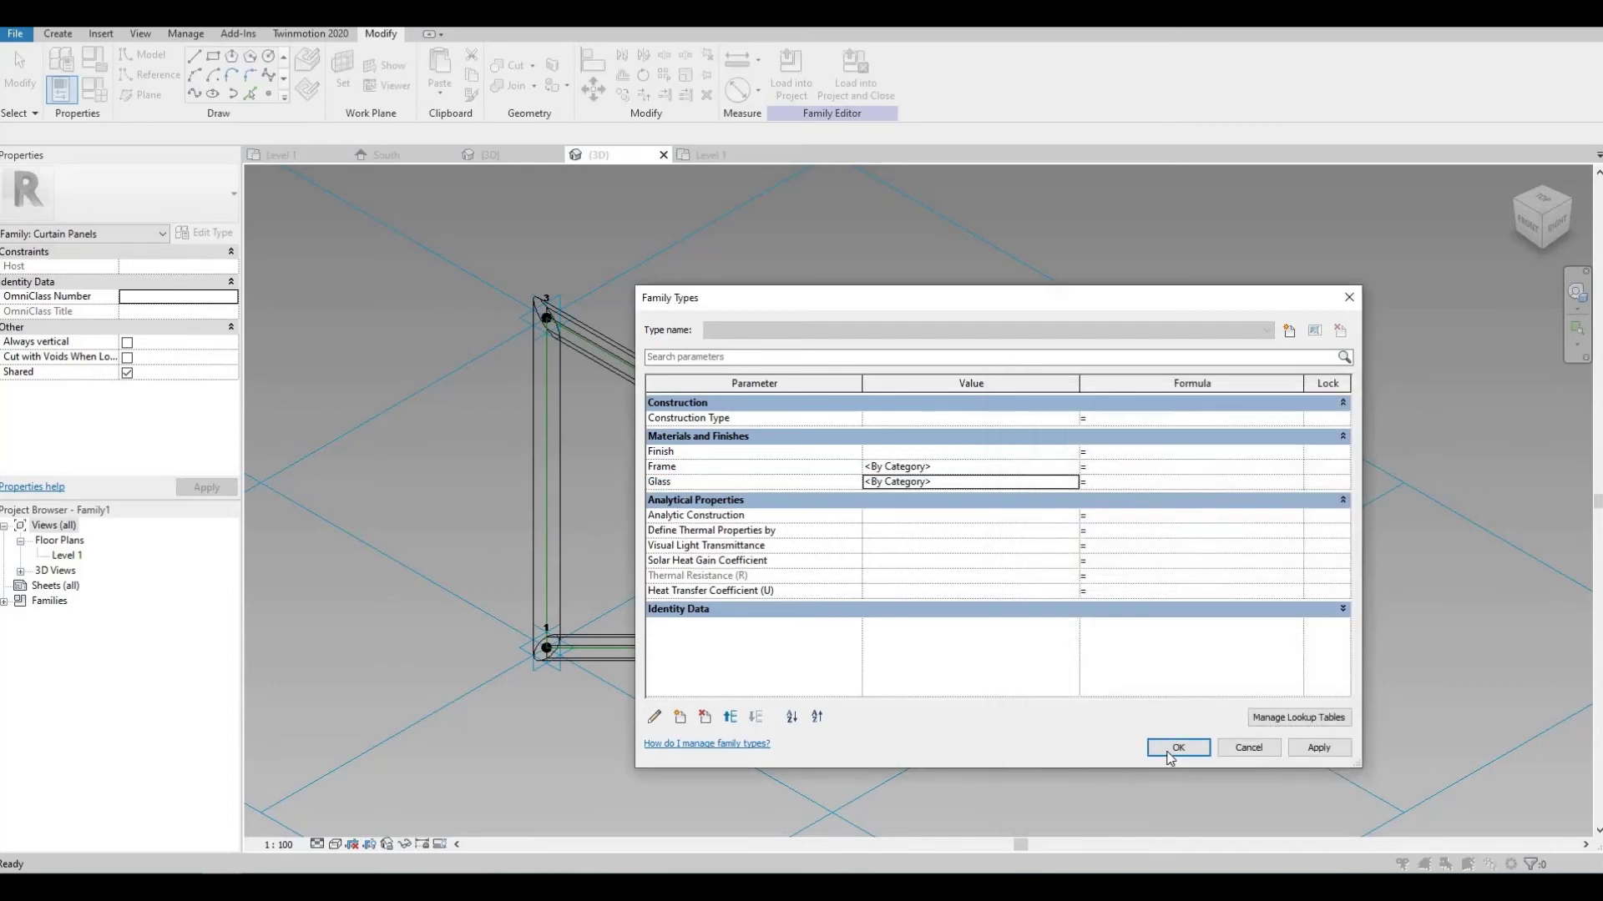
left_click(1177, 747)
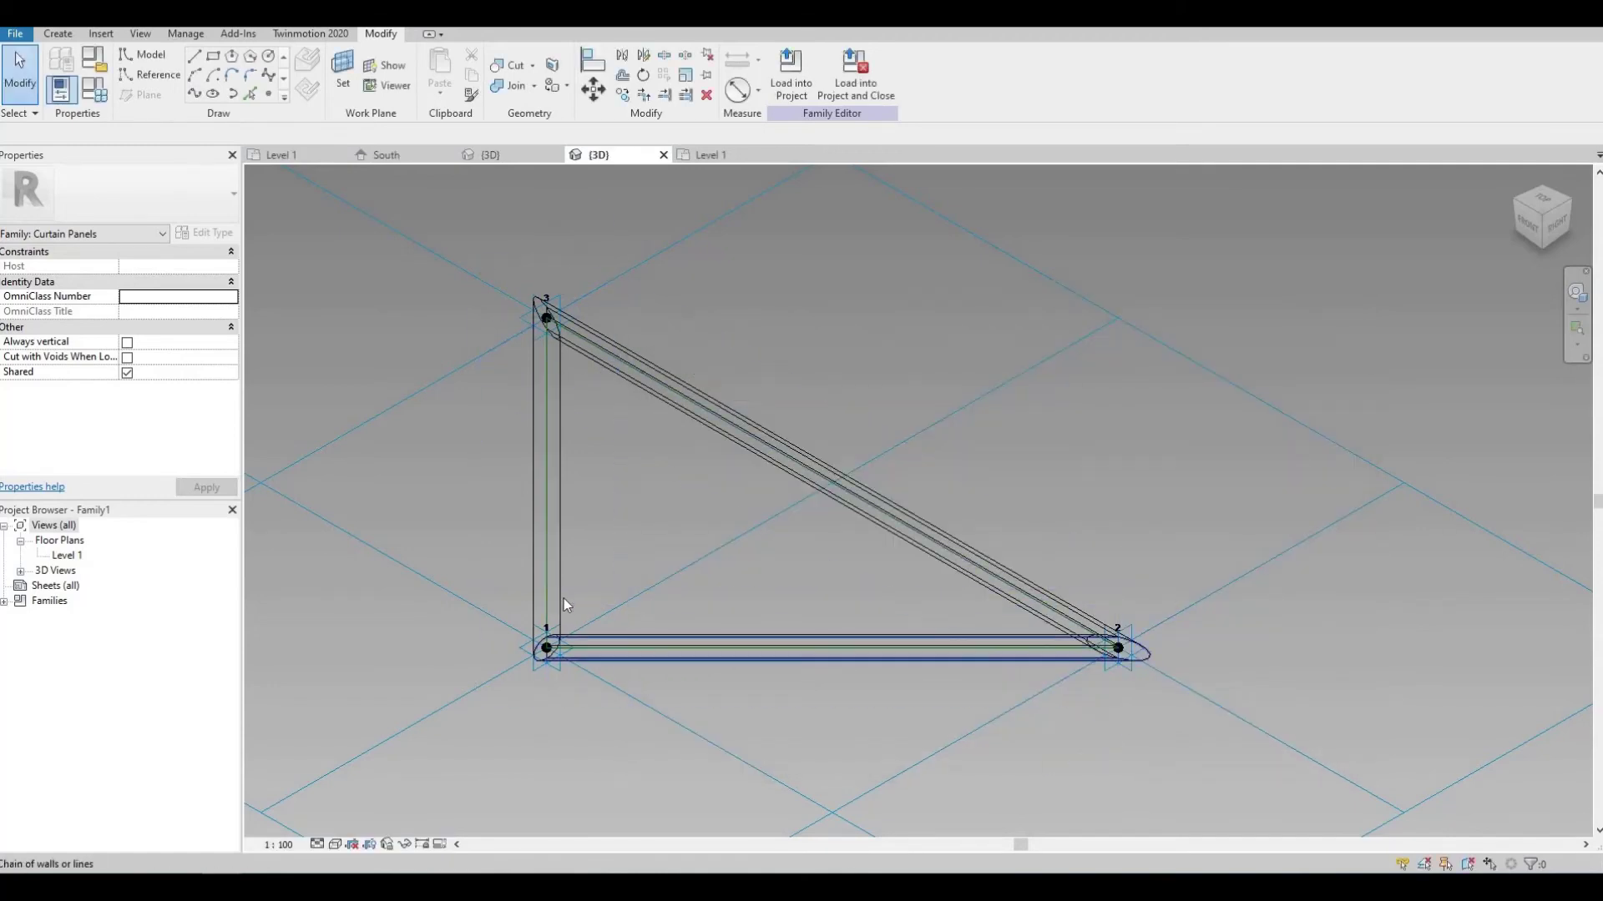
Step: Associate the triangular frame form's Material with the Frame family parameter
left_click(560, 594)
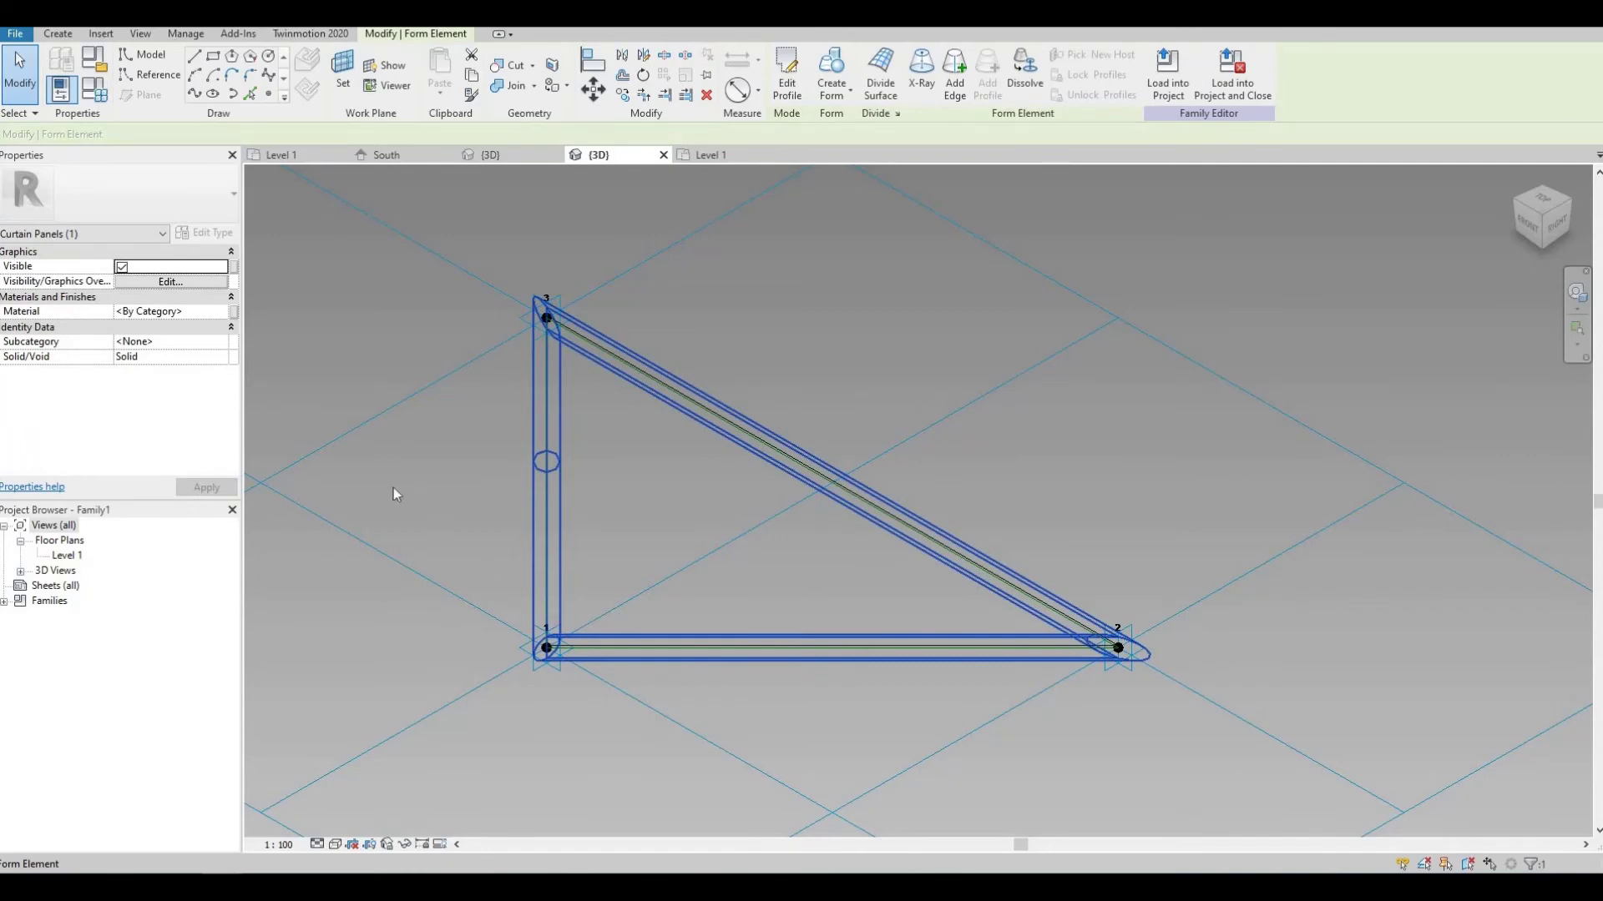
left_click(233, 313)
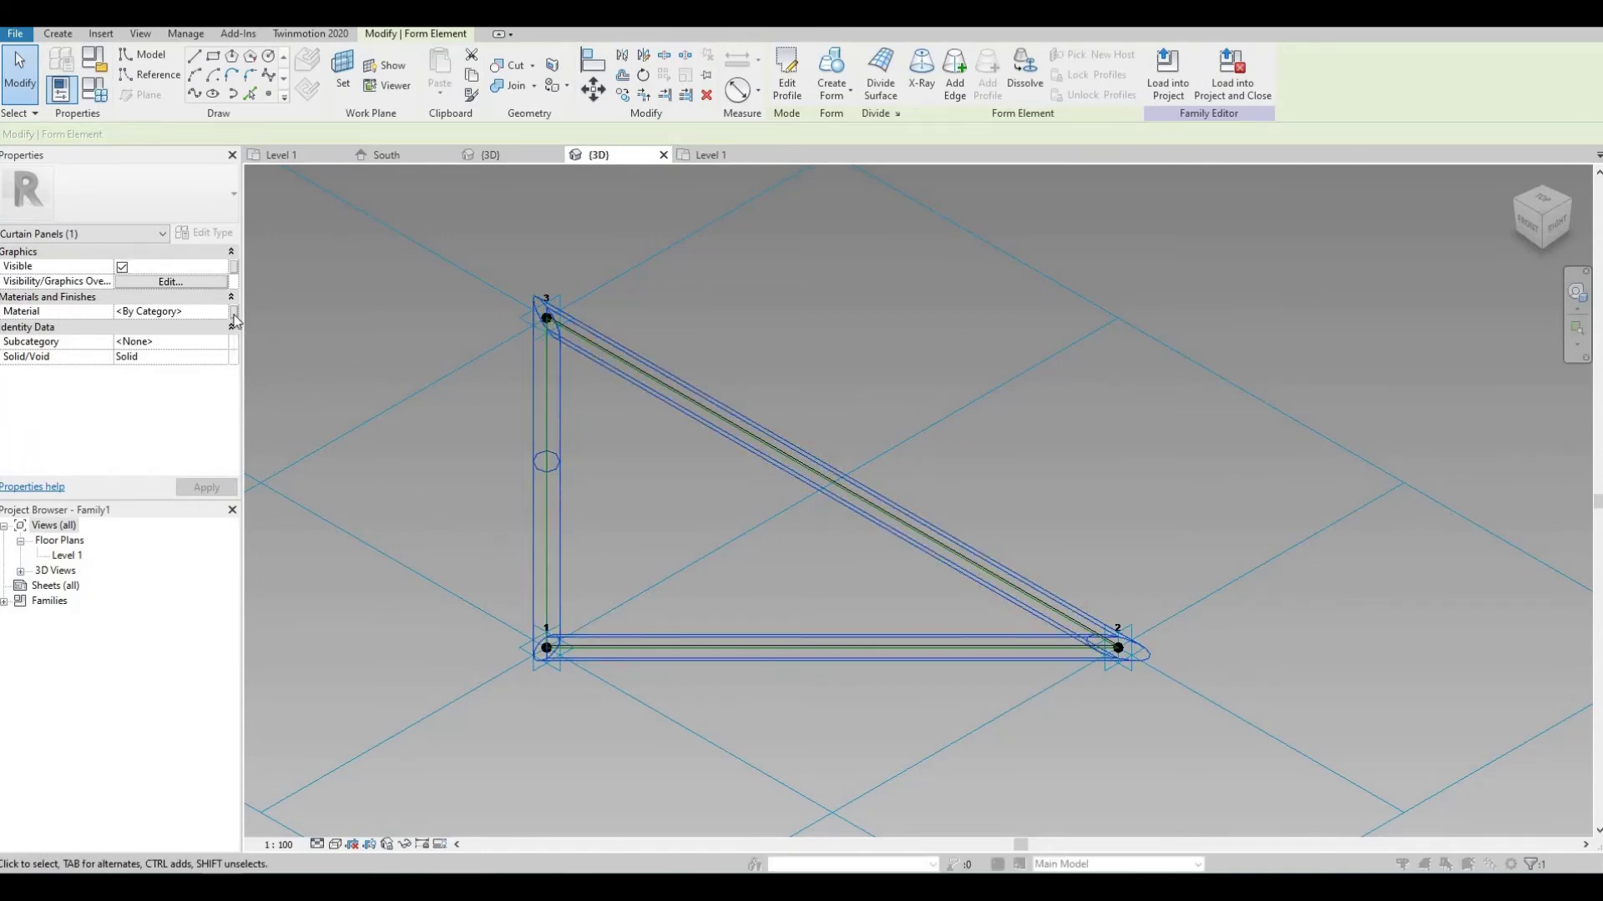
left_click(237, 378)
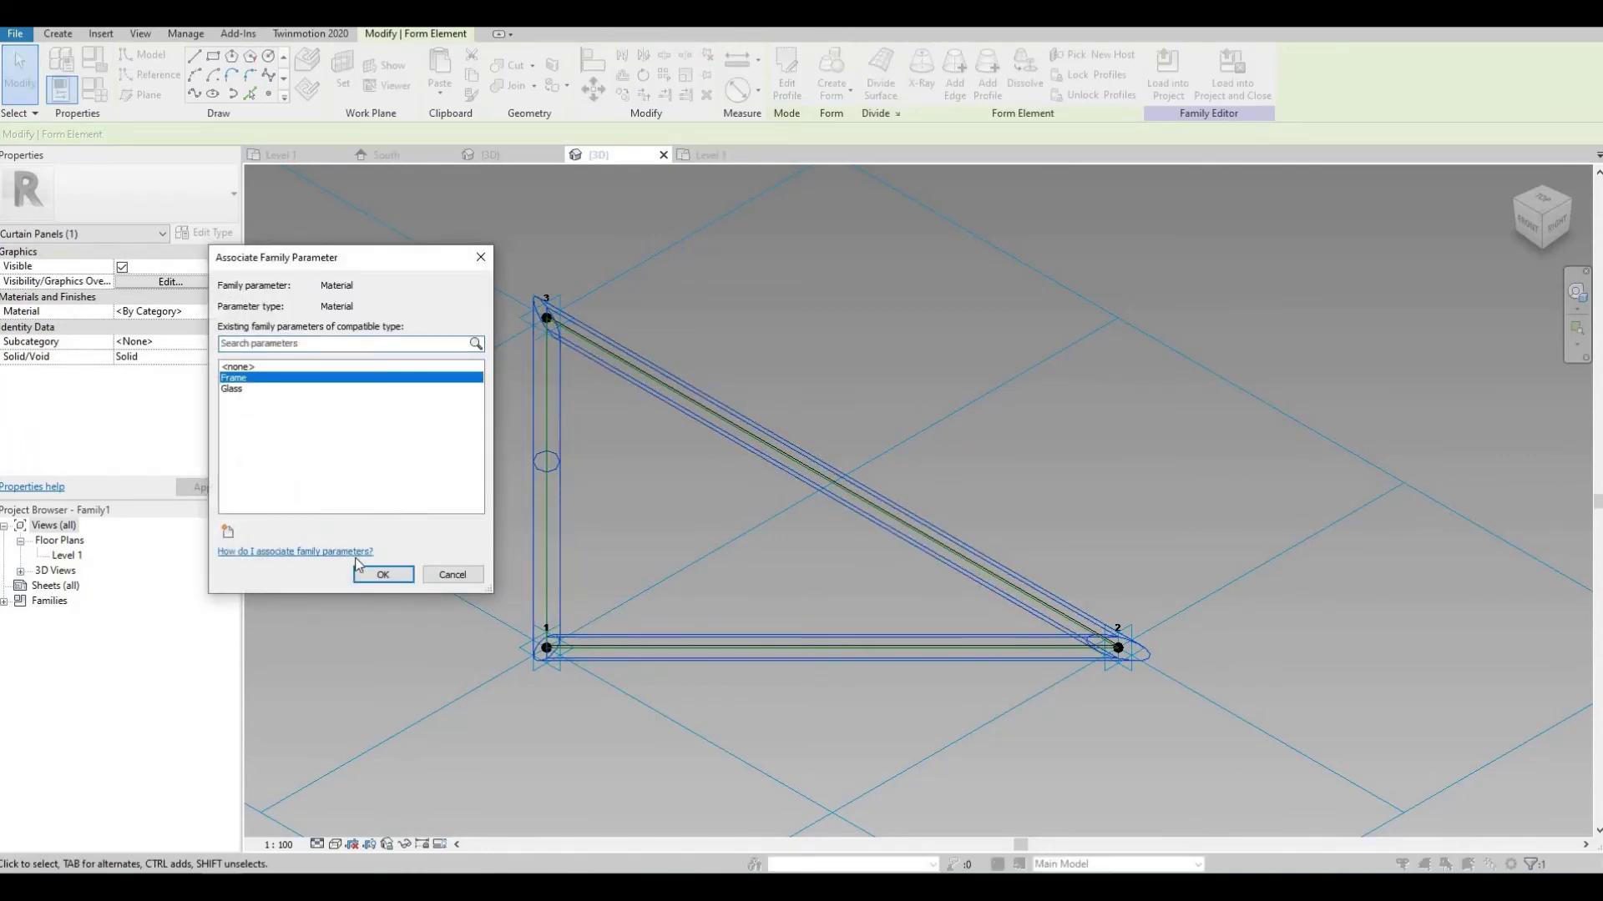
left_click(382, 575)
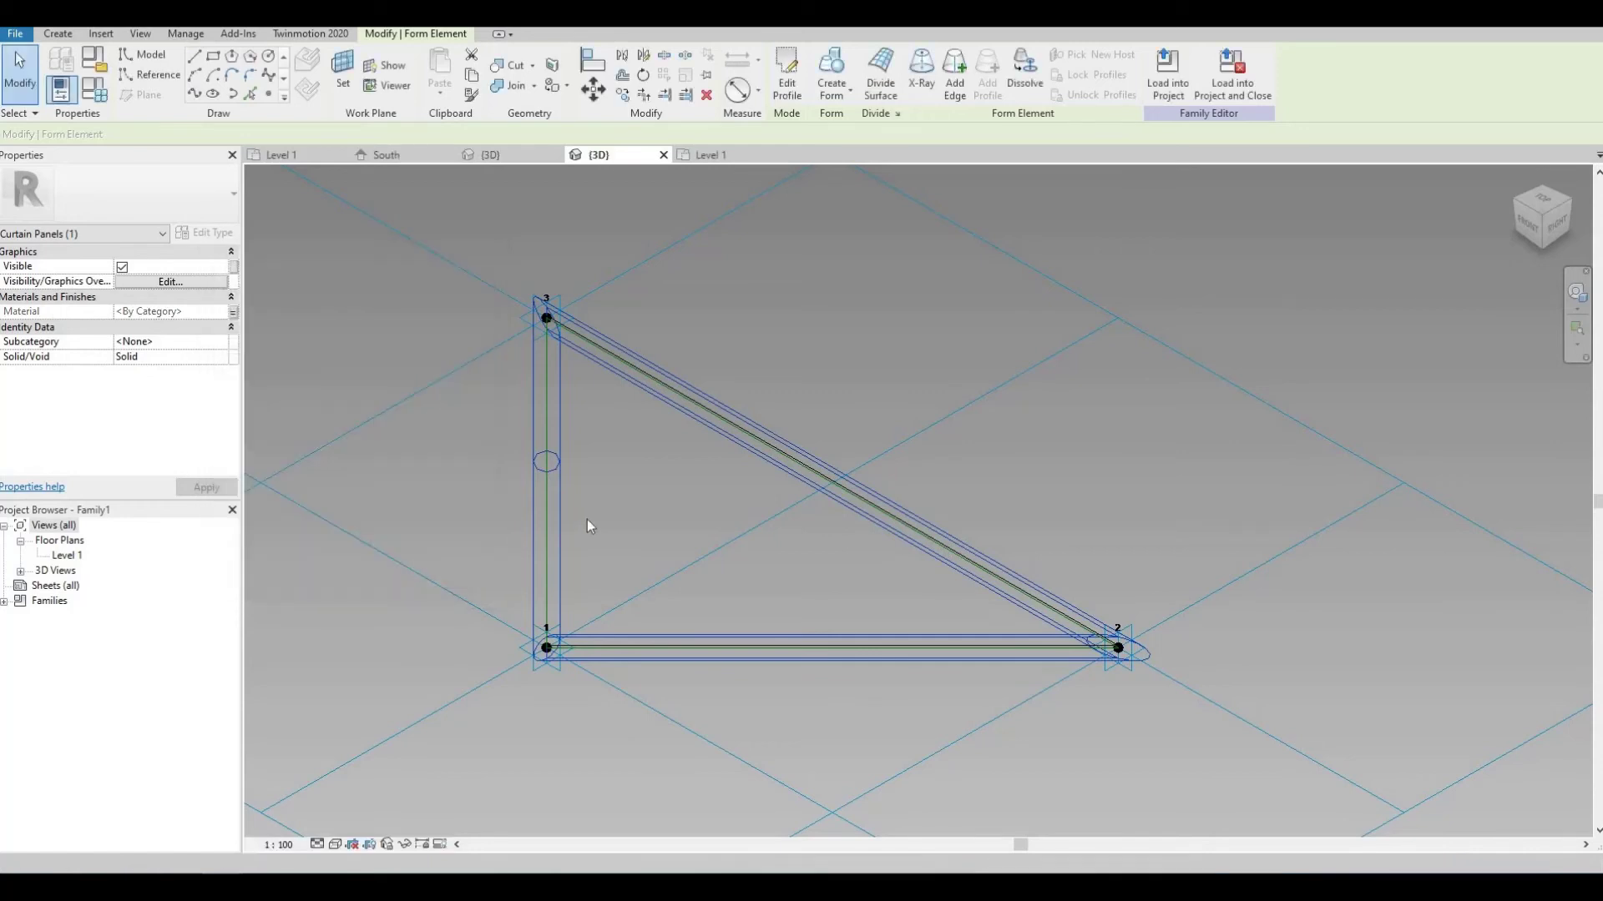
key("Escape")
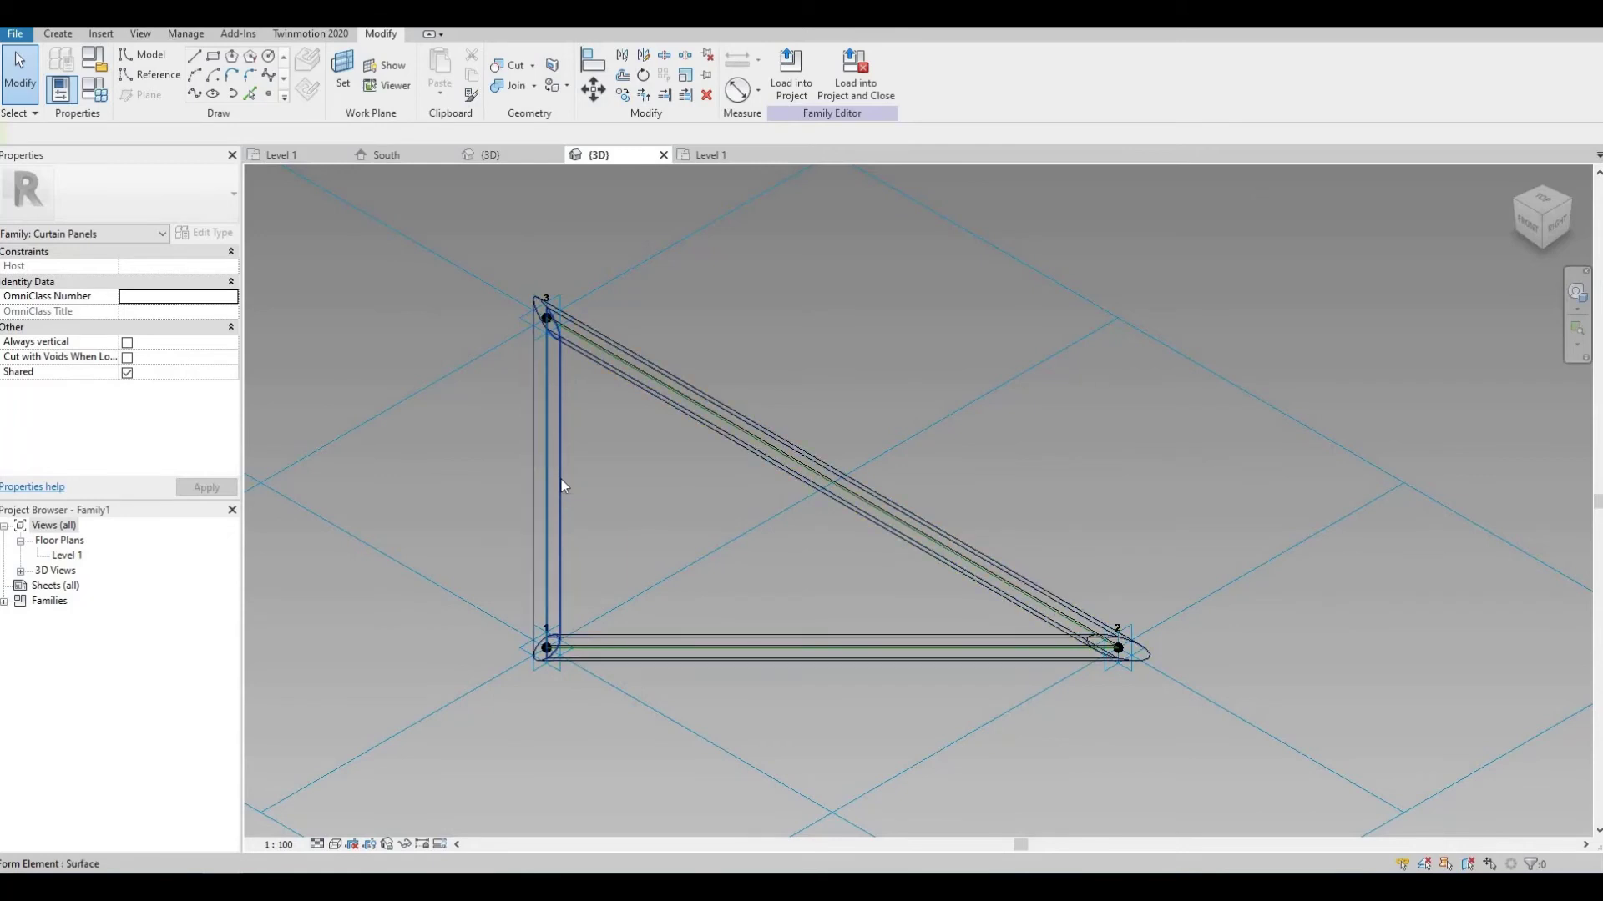
key("Tab")
key("Tab")
key("Tab")
key("Tab")
key("Tab")
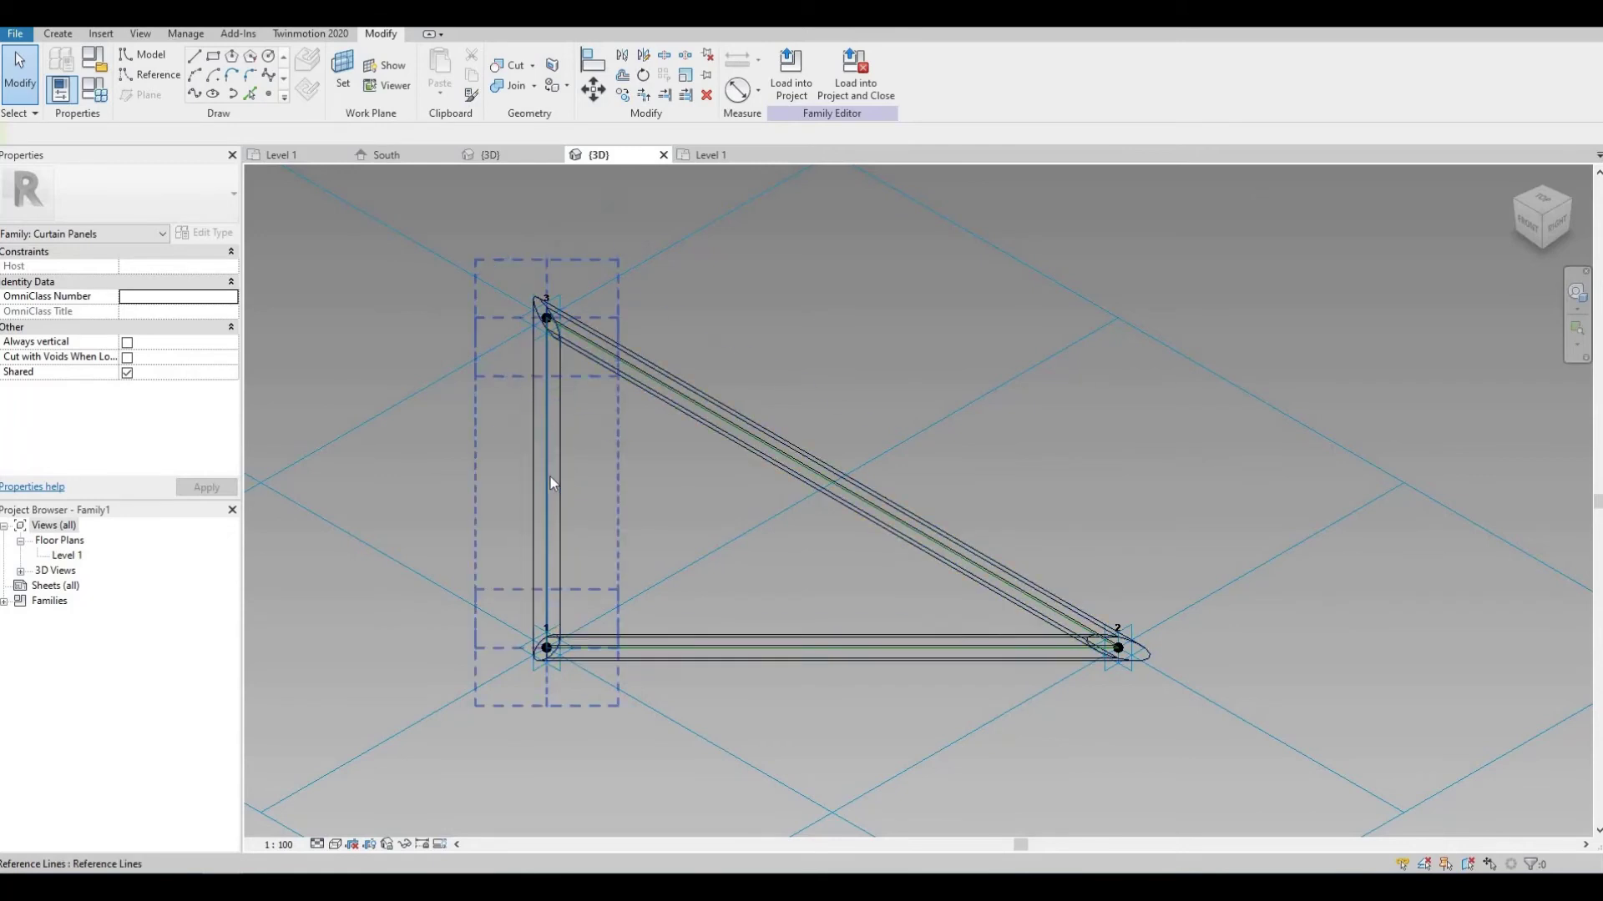
key("Tab")
key("Tab")
key("Tab")
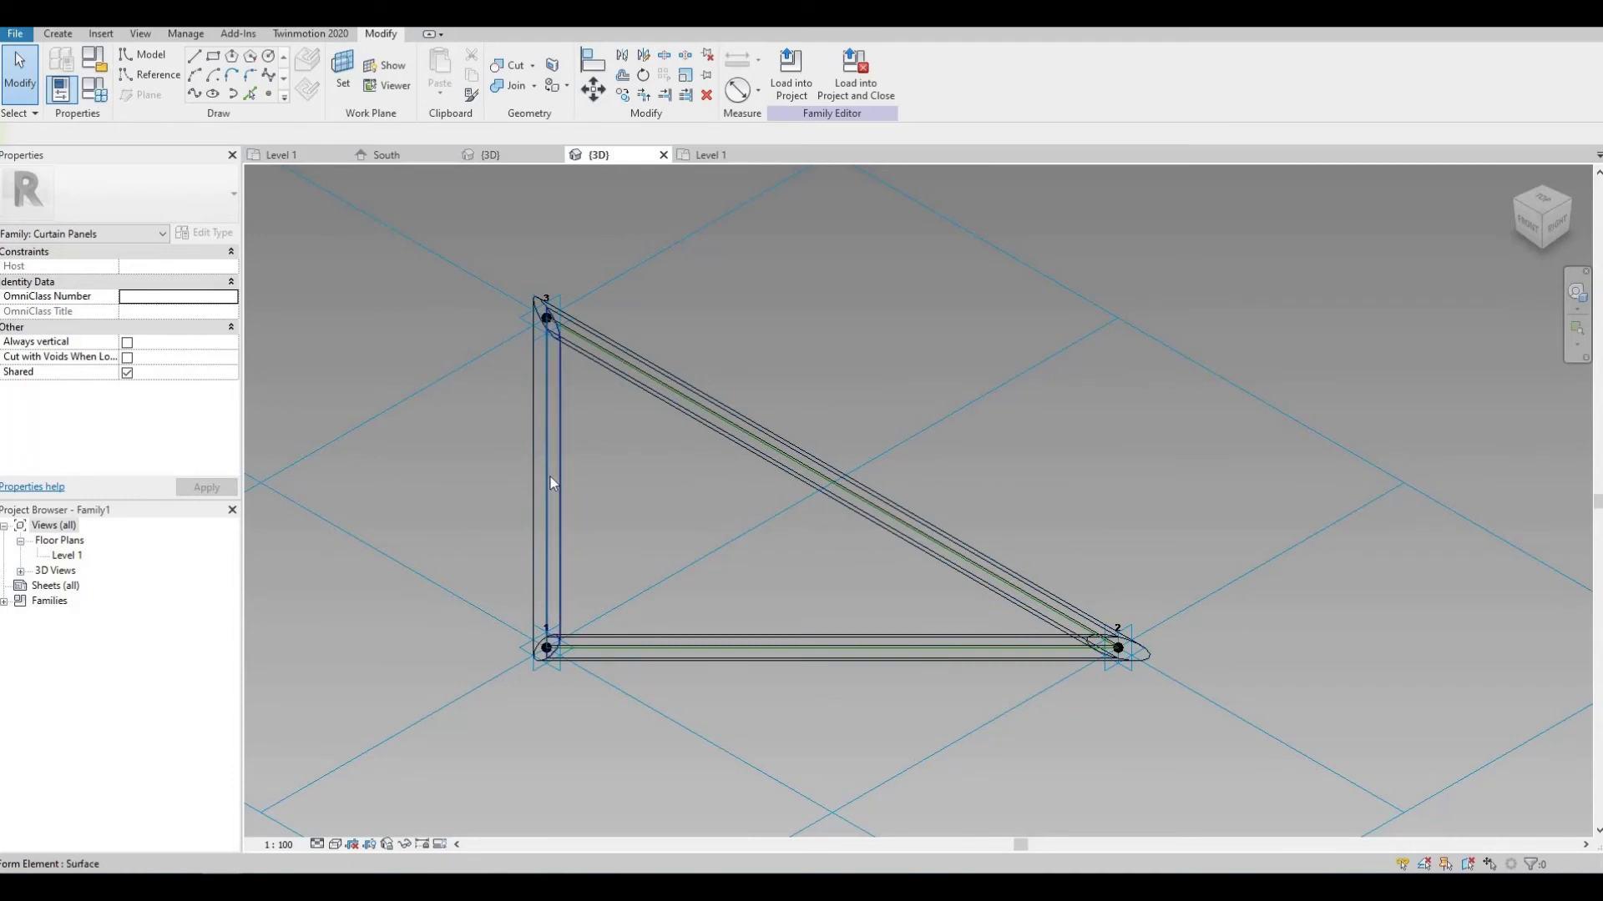
Step: Link the thin triangular panel surface's Material to the Glass family parameter
left_click(548, 476)
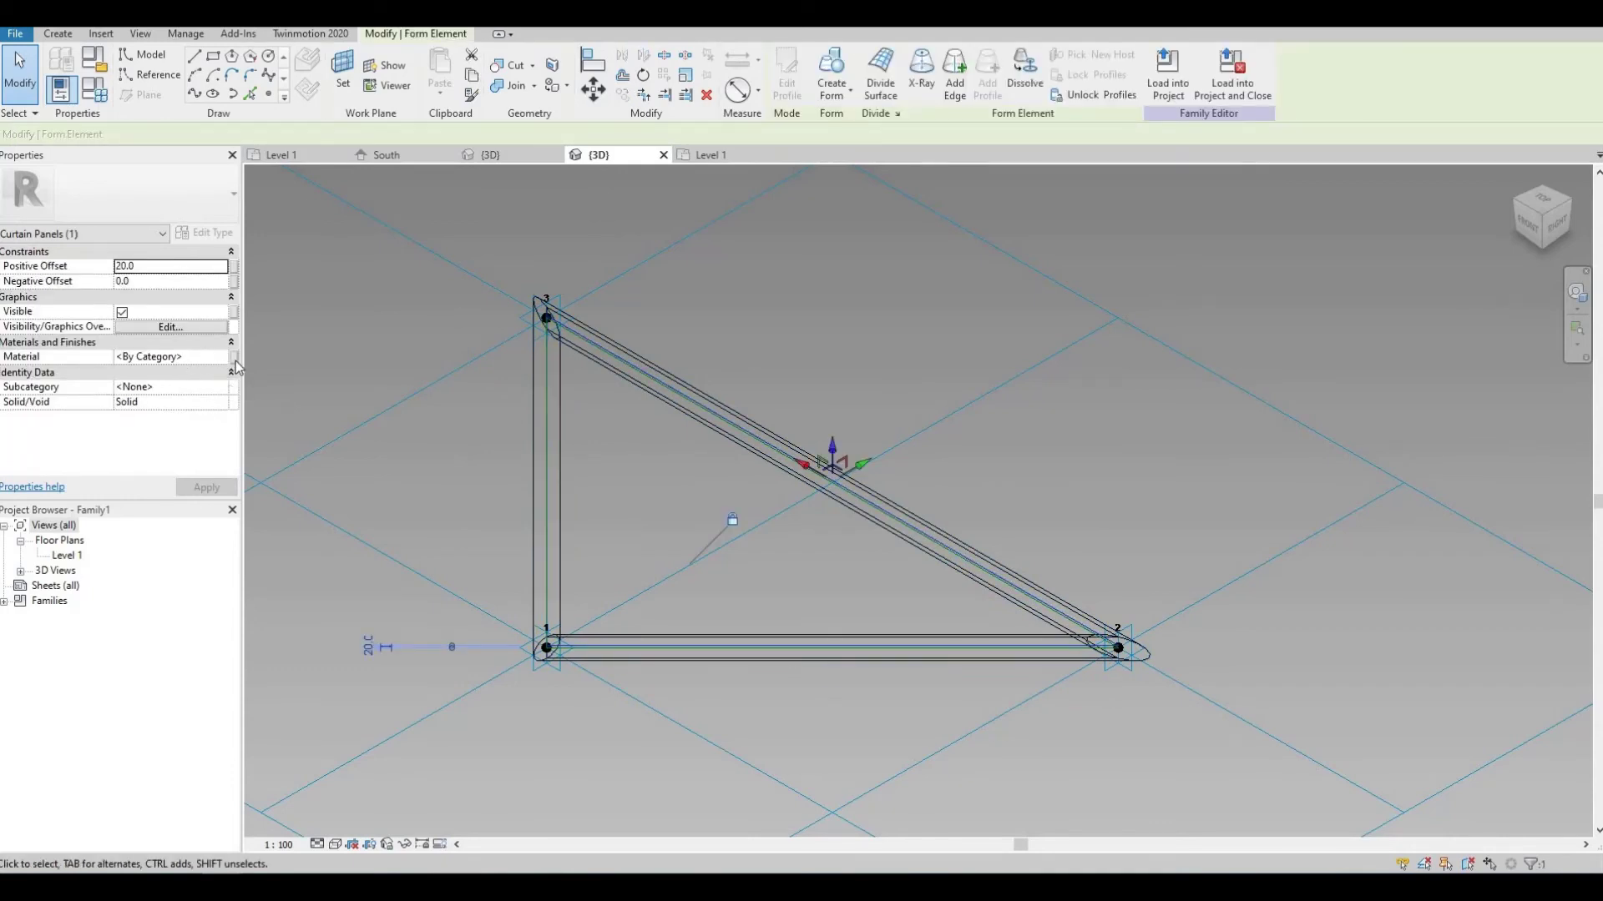
left_click(236, 359)
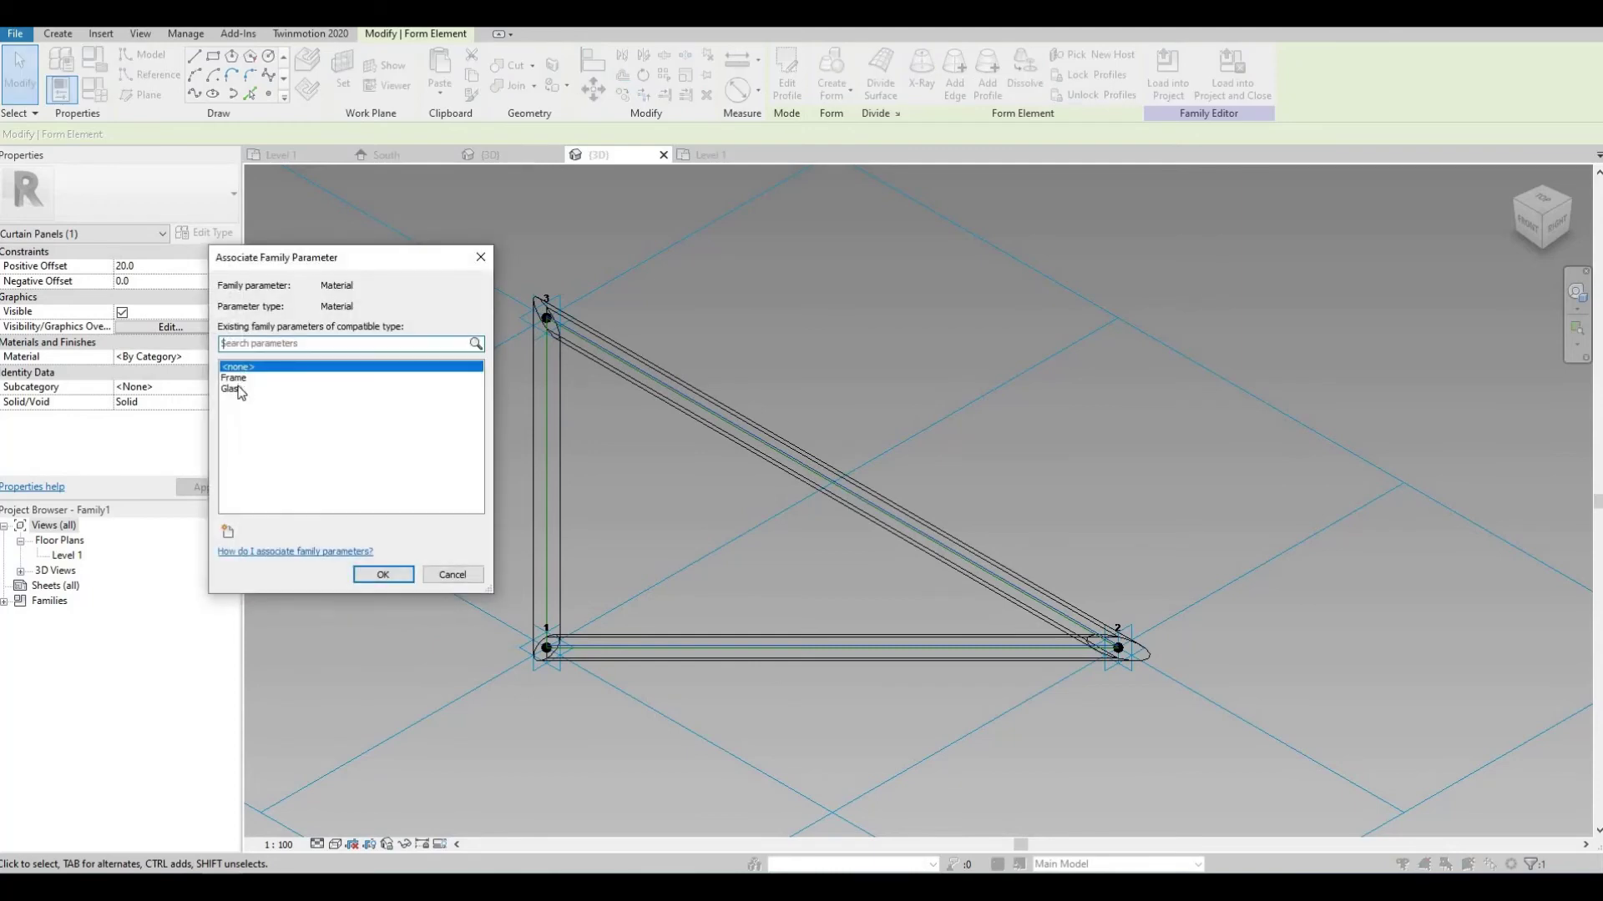
left_click(234, 389)
left_click(382, 576)
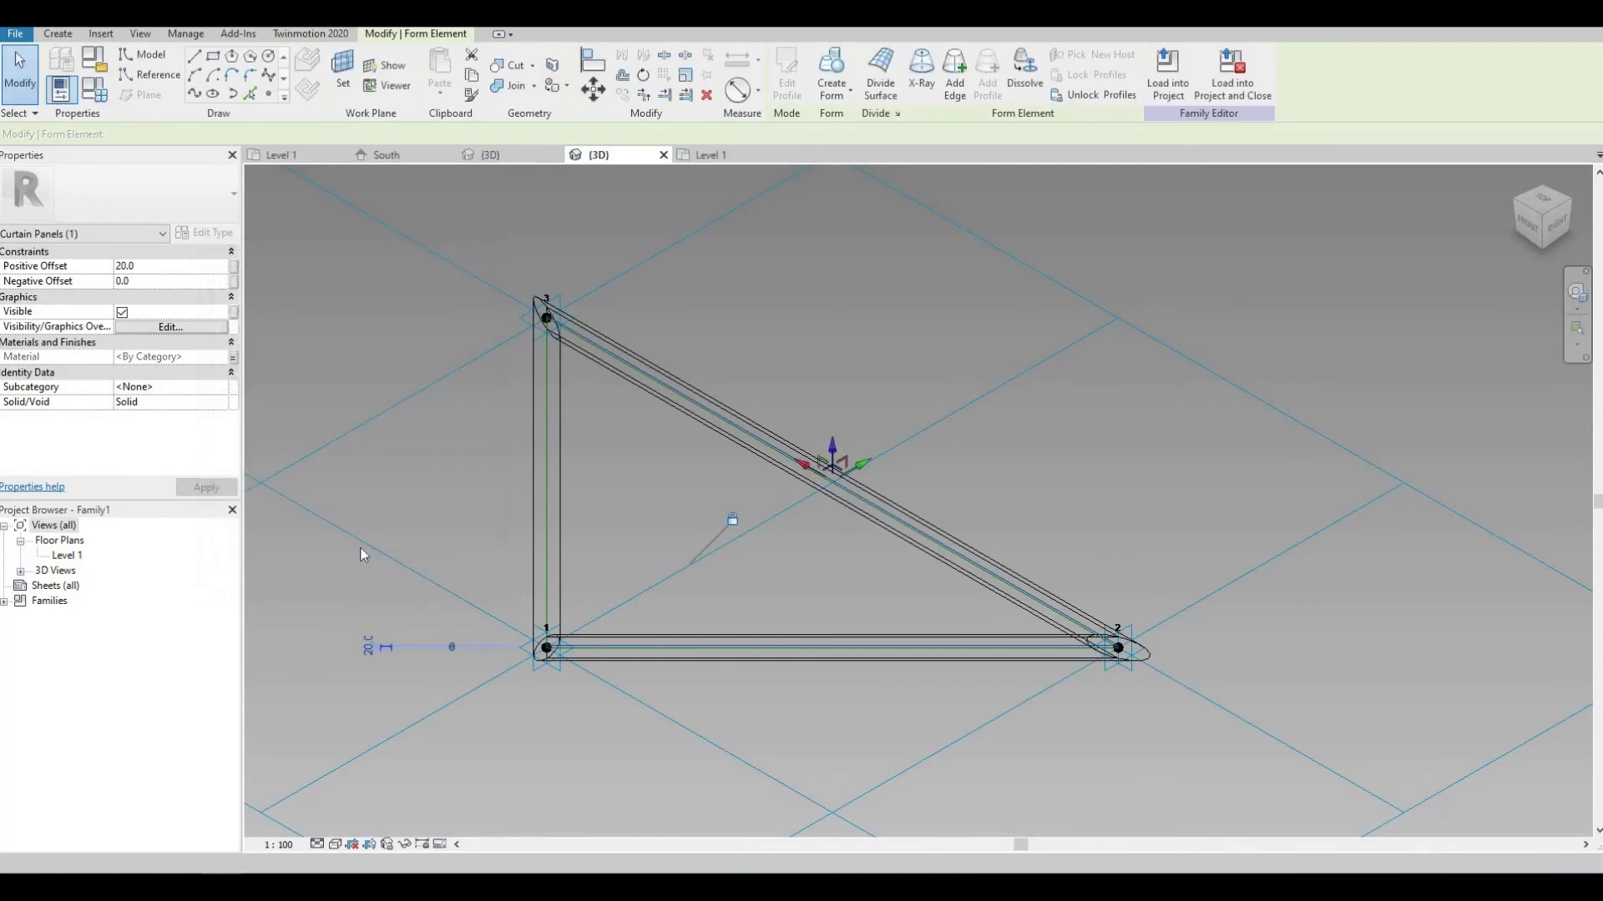
Step: Switch the panel view to Hidden Line, recentre it, and begin saving the family as Dome Frame
left_click(336, 843)
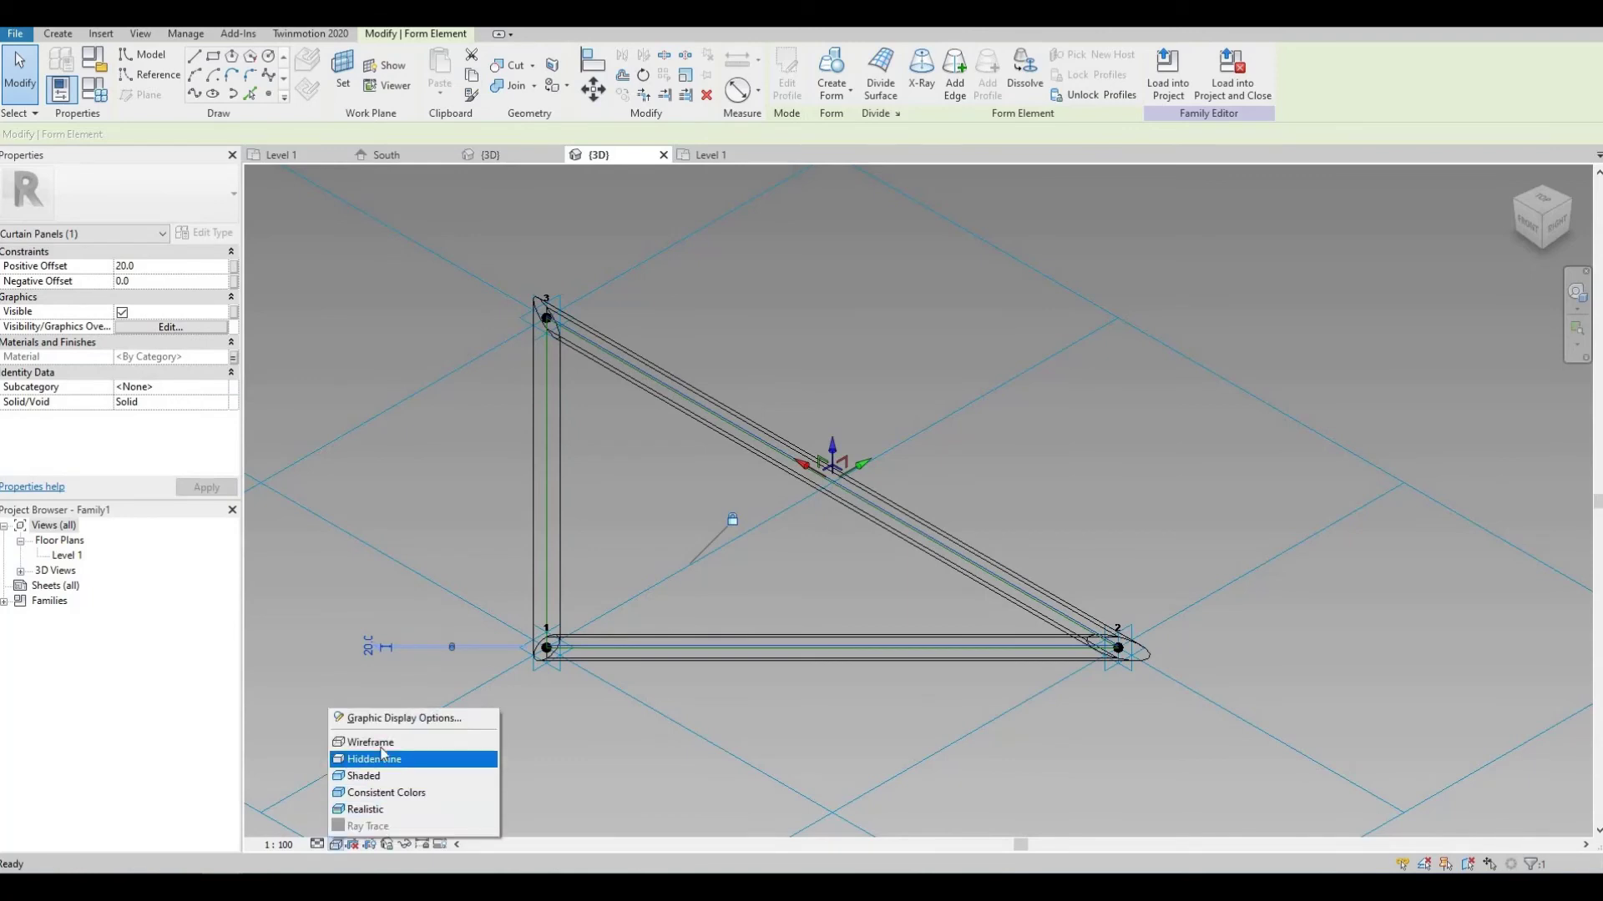
left_click(381, 753)
left_click(466, 728)
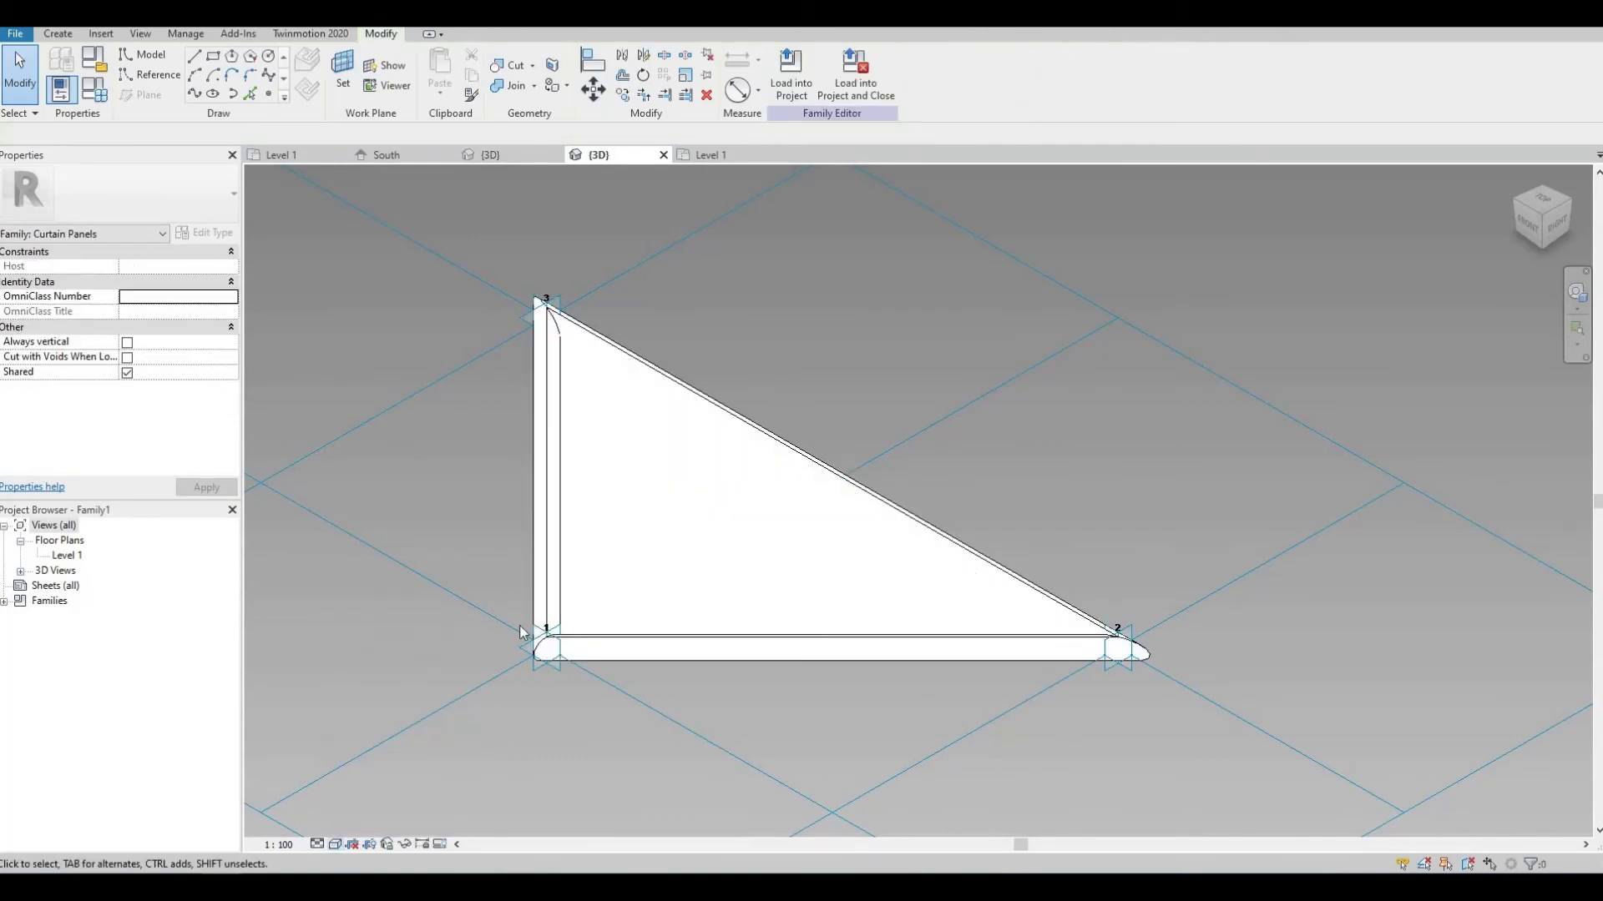
middle_click_drag(519, 632, 567, 603)
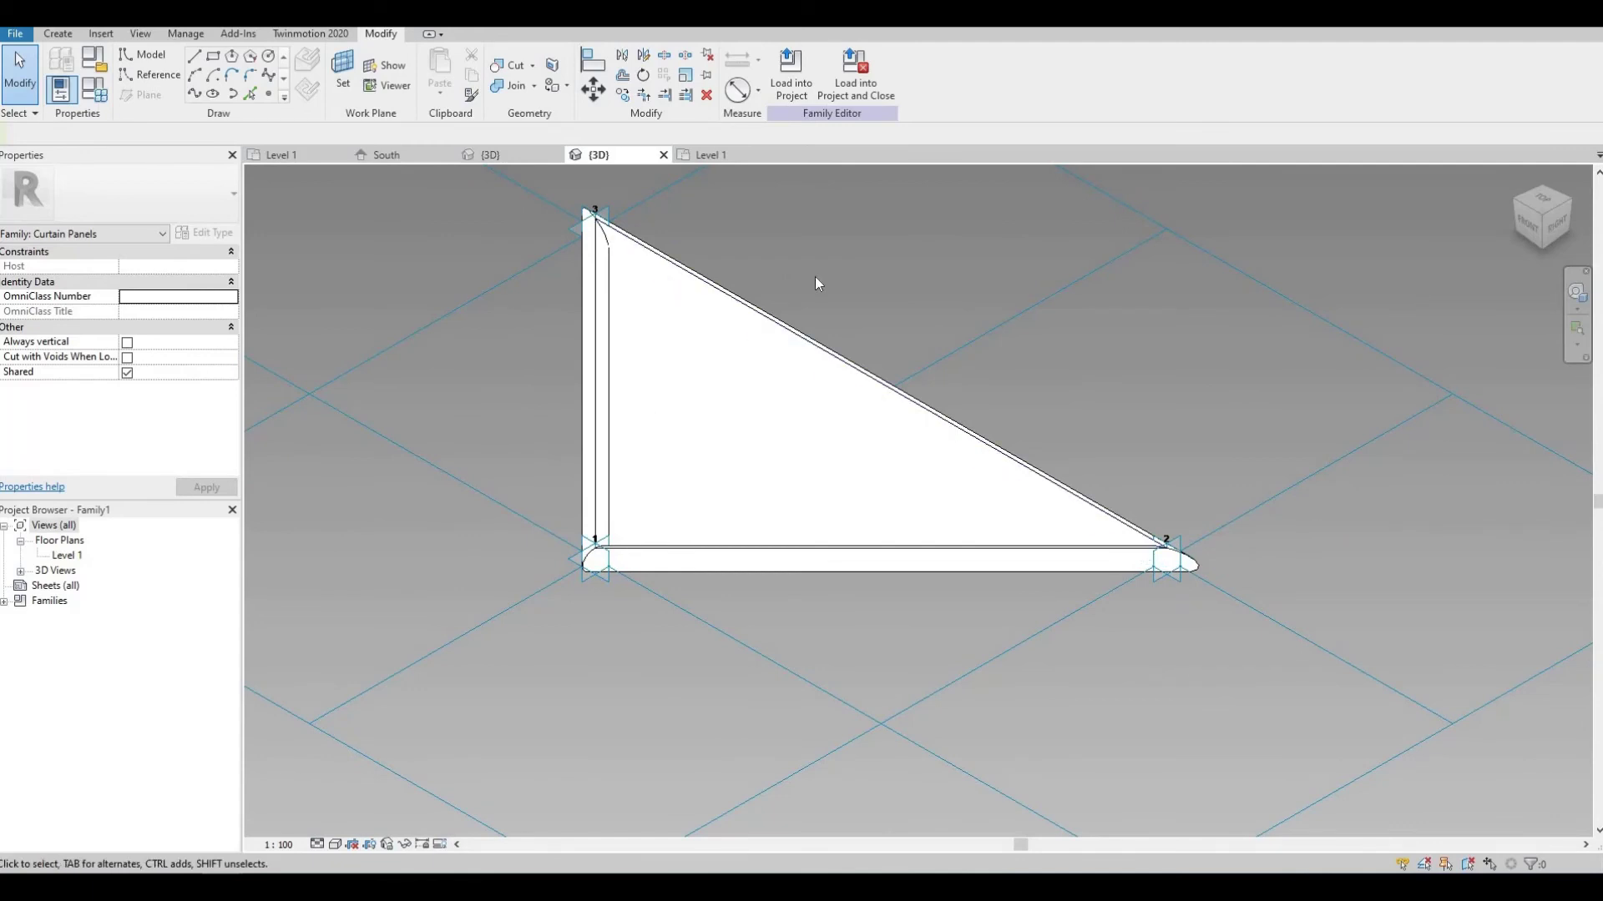
middle_click_drag(812, 343, 797, 395)
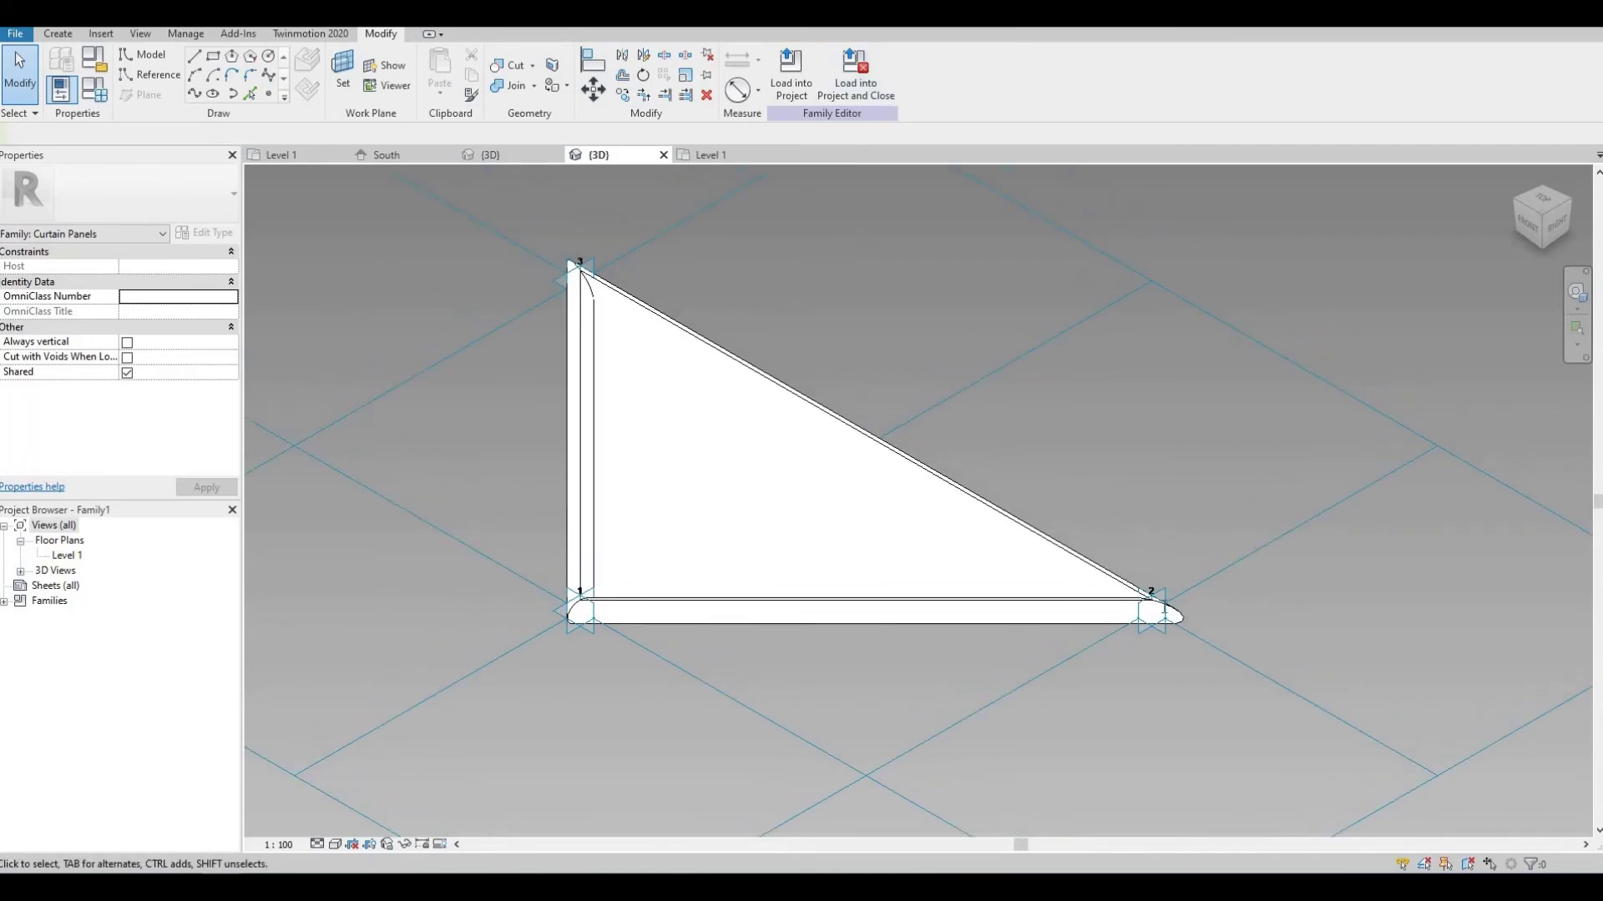
key("ctrl+s")
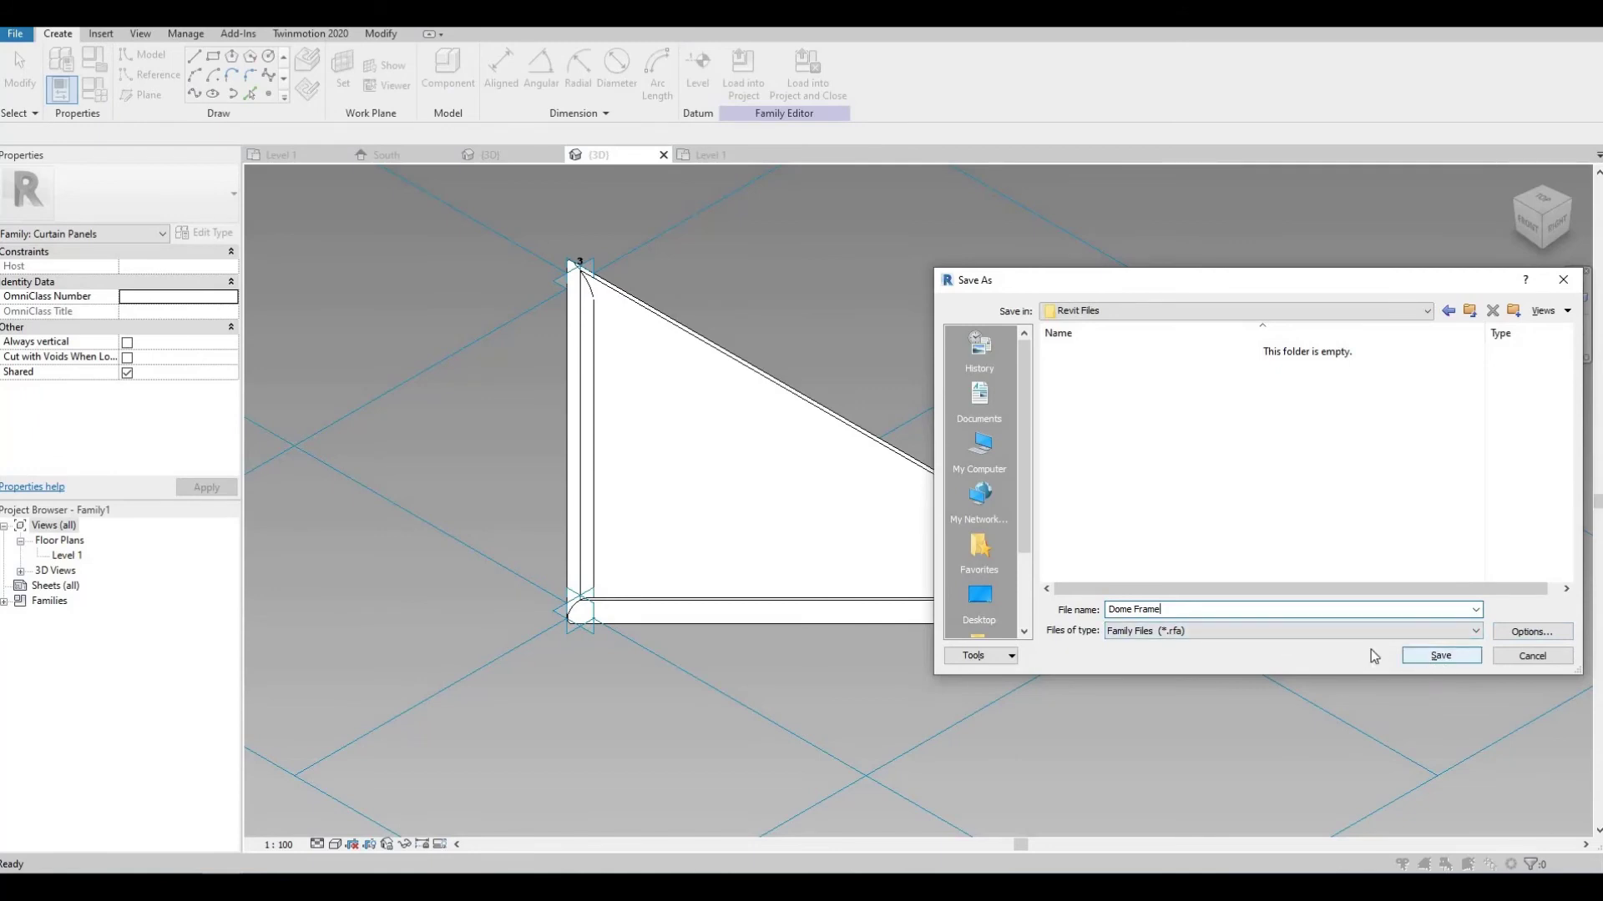
Step: Save Dome Frame.rfa and load it into the project, returning to Mass 1 on Level 1
left_click(1440, 658)
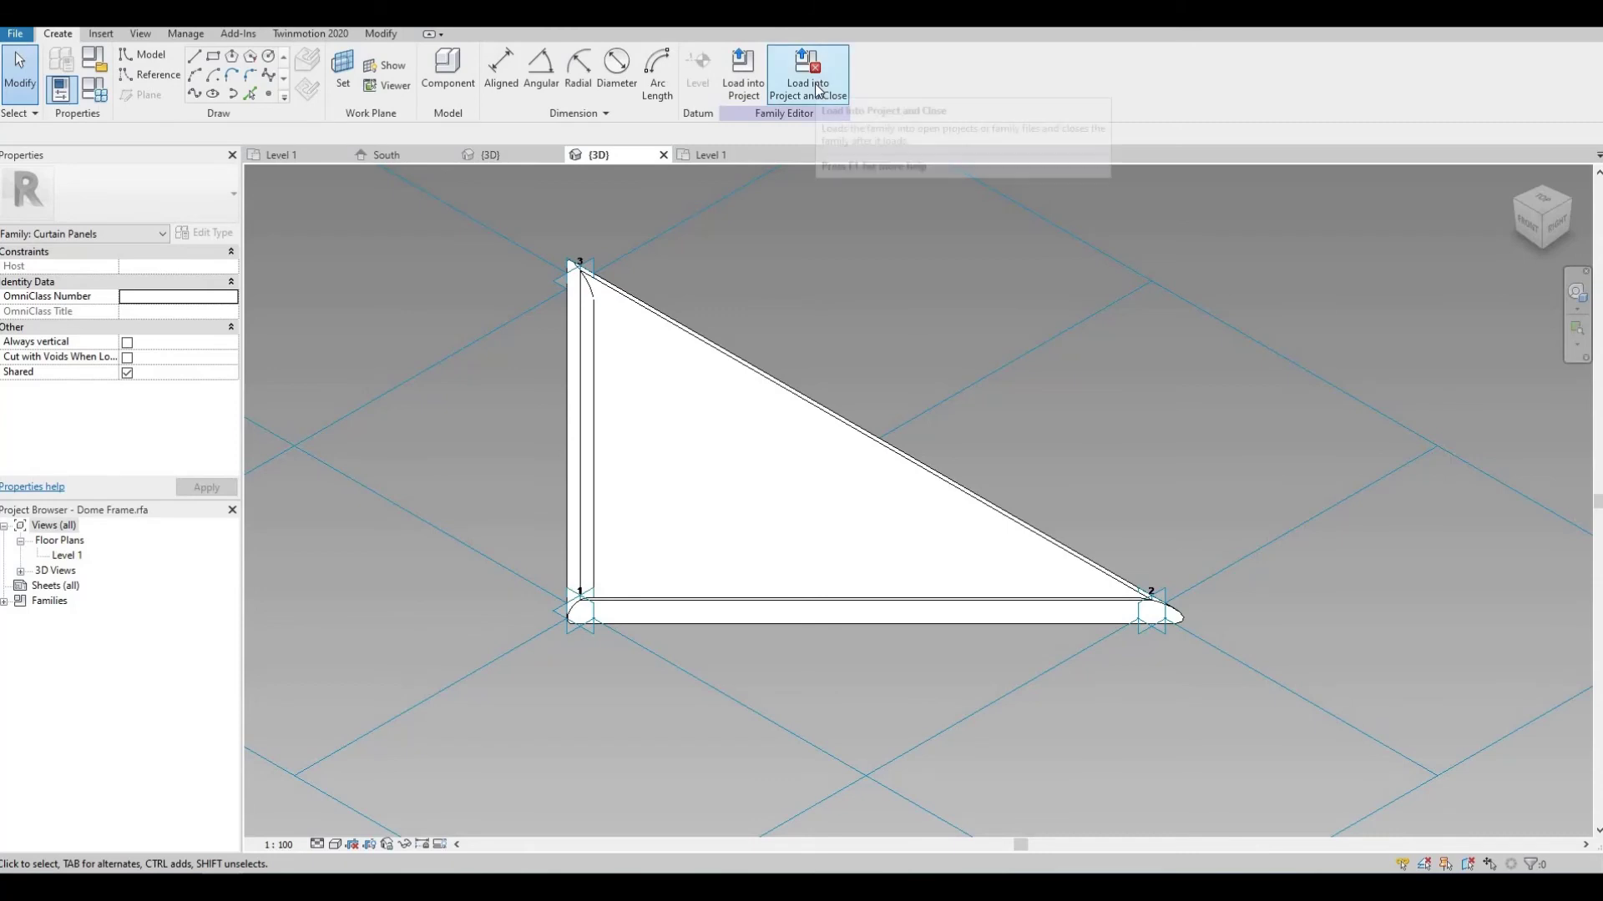
left_click(815, 87)
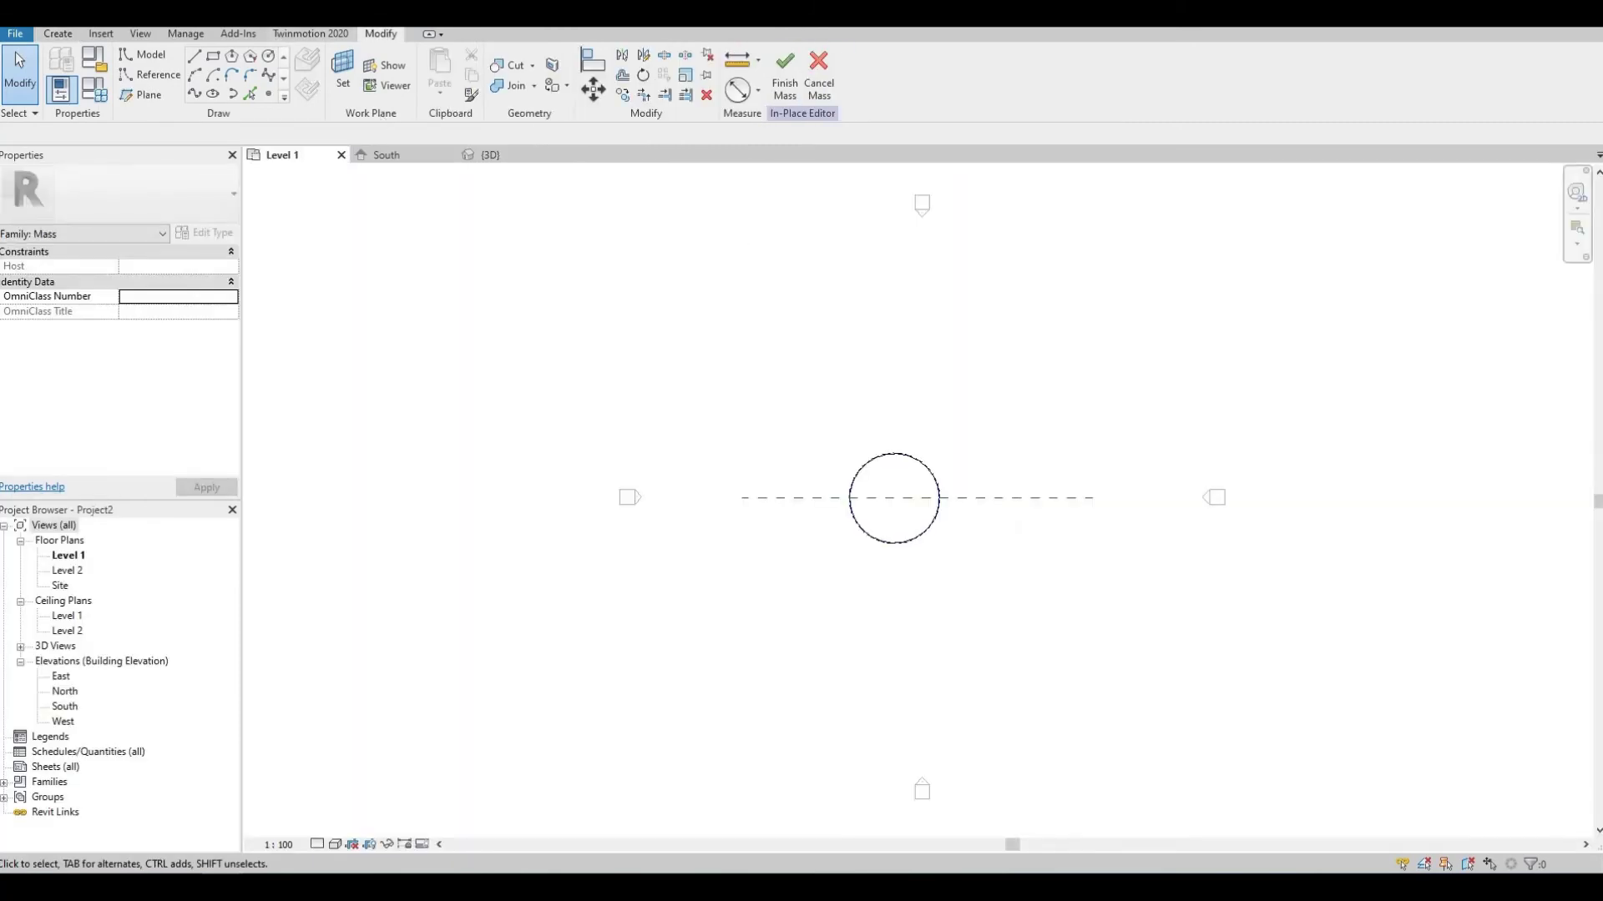
Step: Open the 3D view and select the dome's divided surface
left_click(296, 13)
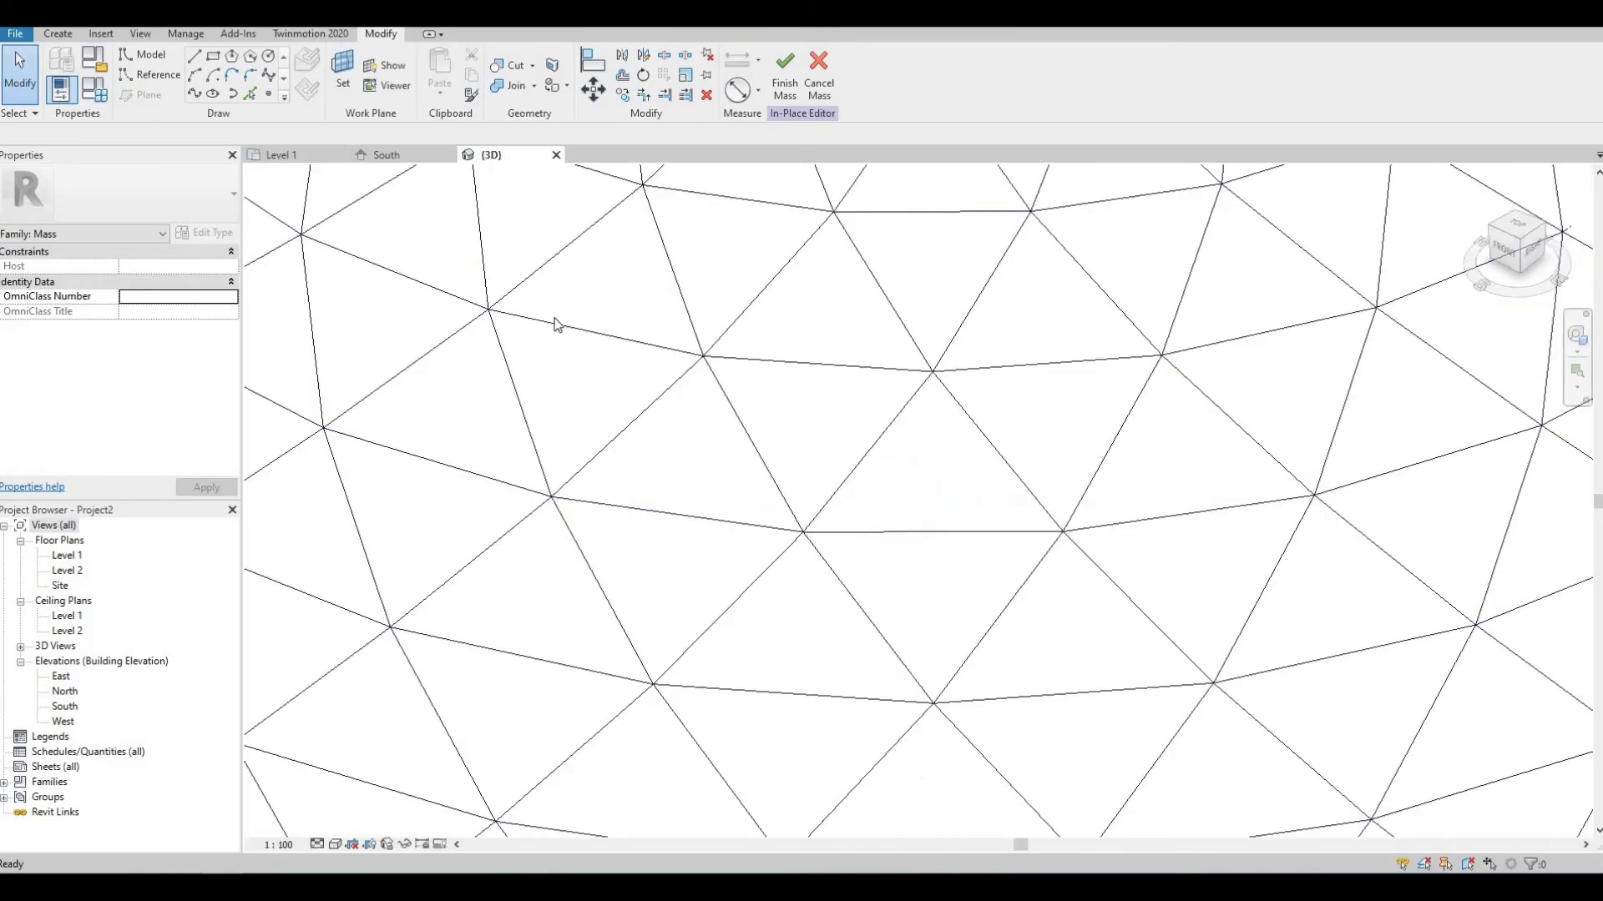
scroll(743, 513, "down", 5)
scroll(743, 513, "down", 2)
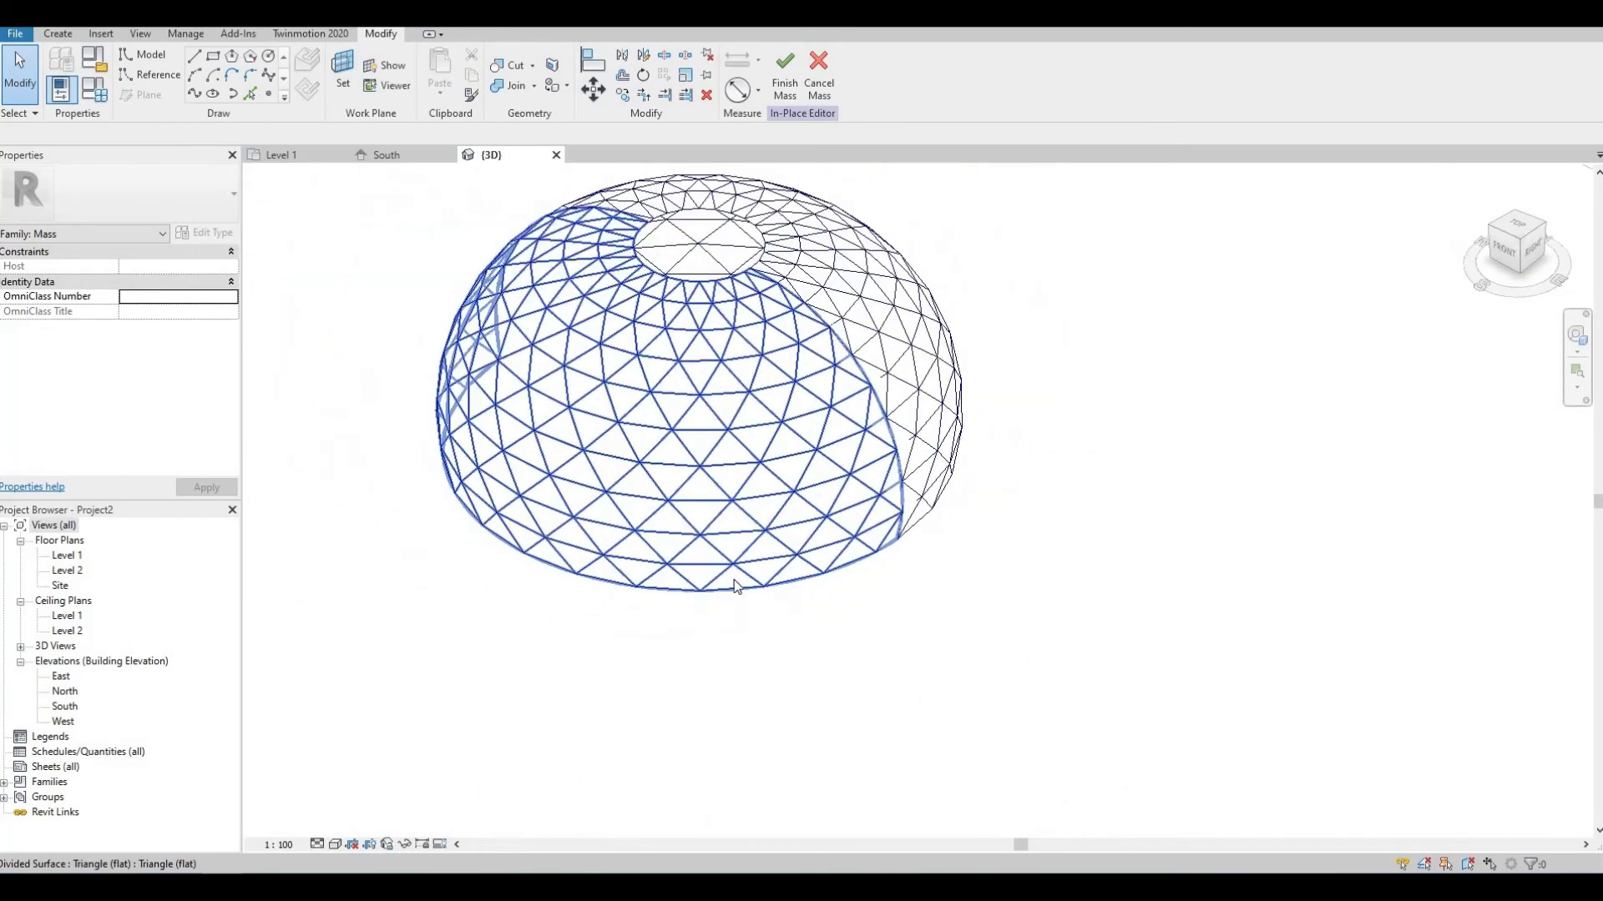
left_click(909, 534)
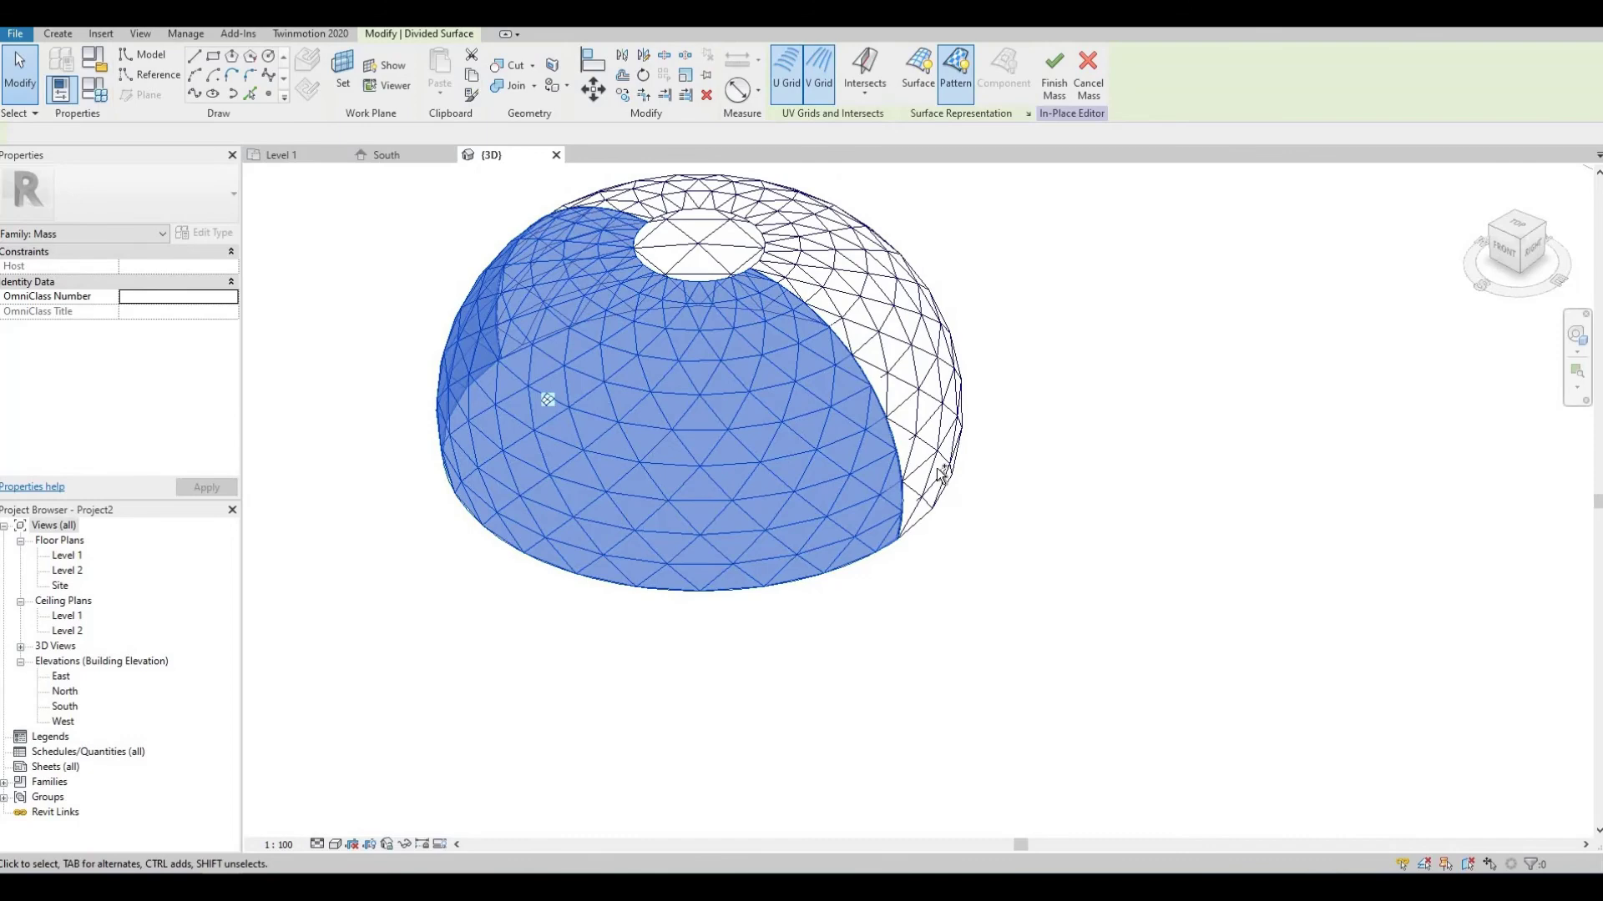
left_click(937, 468, "ctrl")
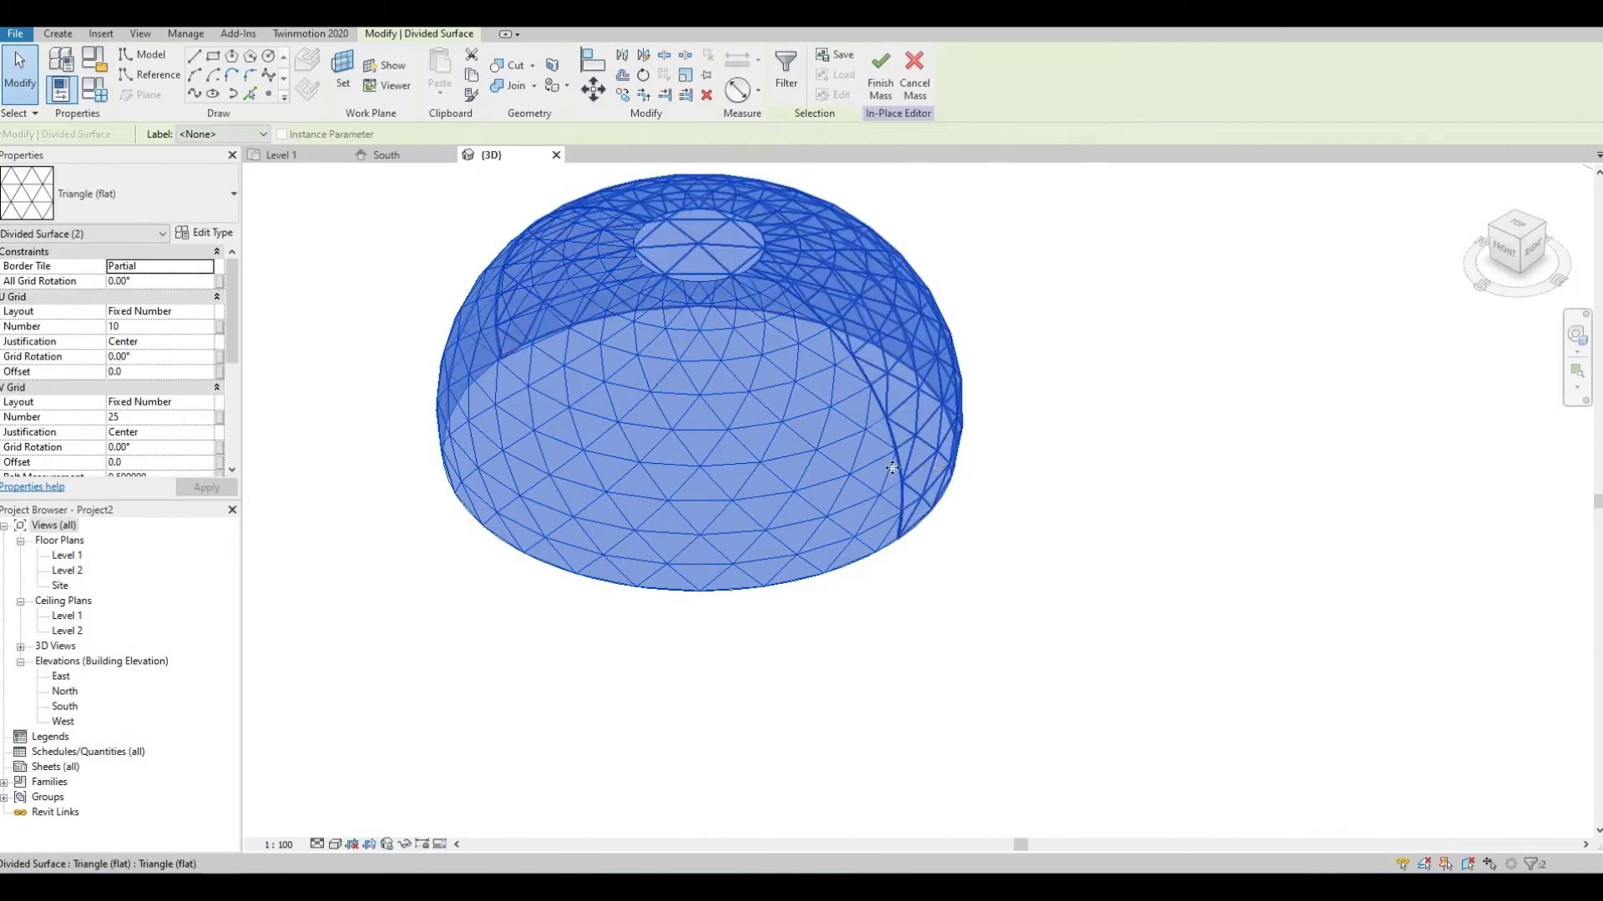
Step: Change the divided surface's pattern from Triangle (flat) to Dome Frame
left_click(212, 208)
scroll(118, 484, "up", 2)
scroll(18, 565, "down", 1)
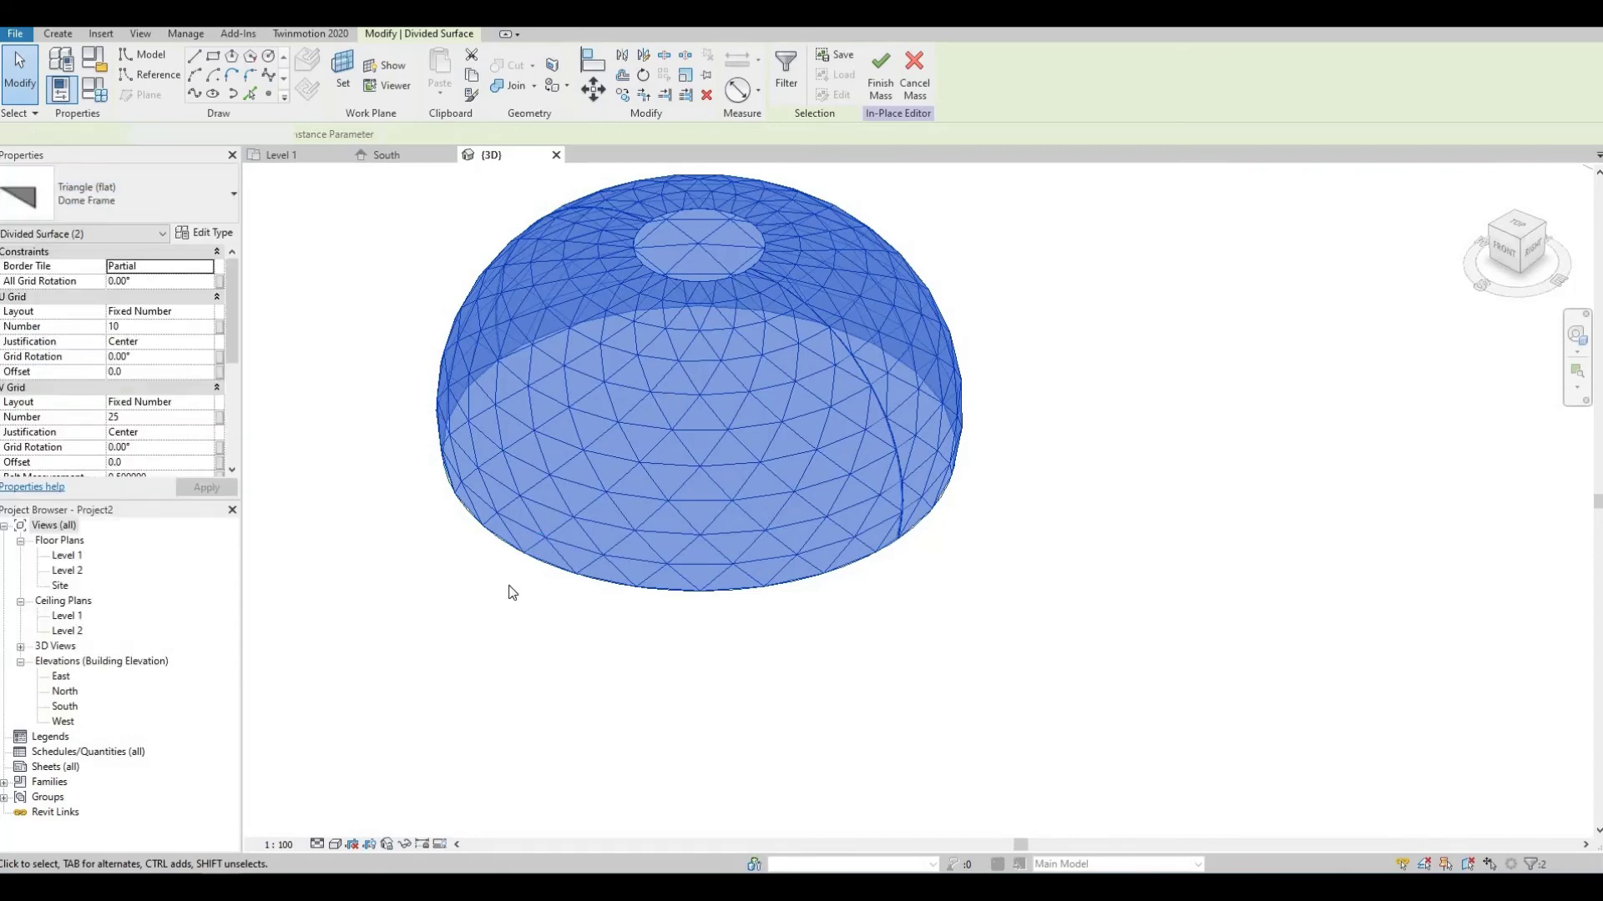
left_click(498, 648)
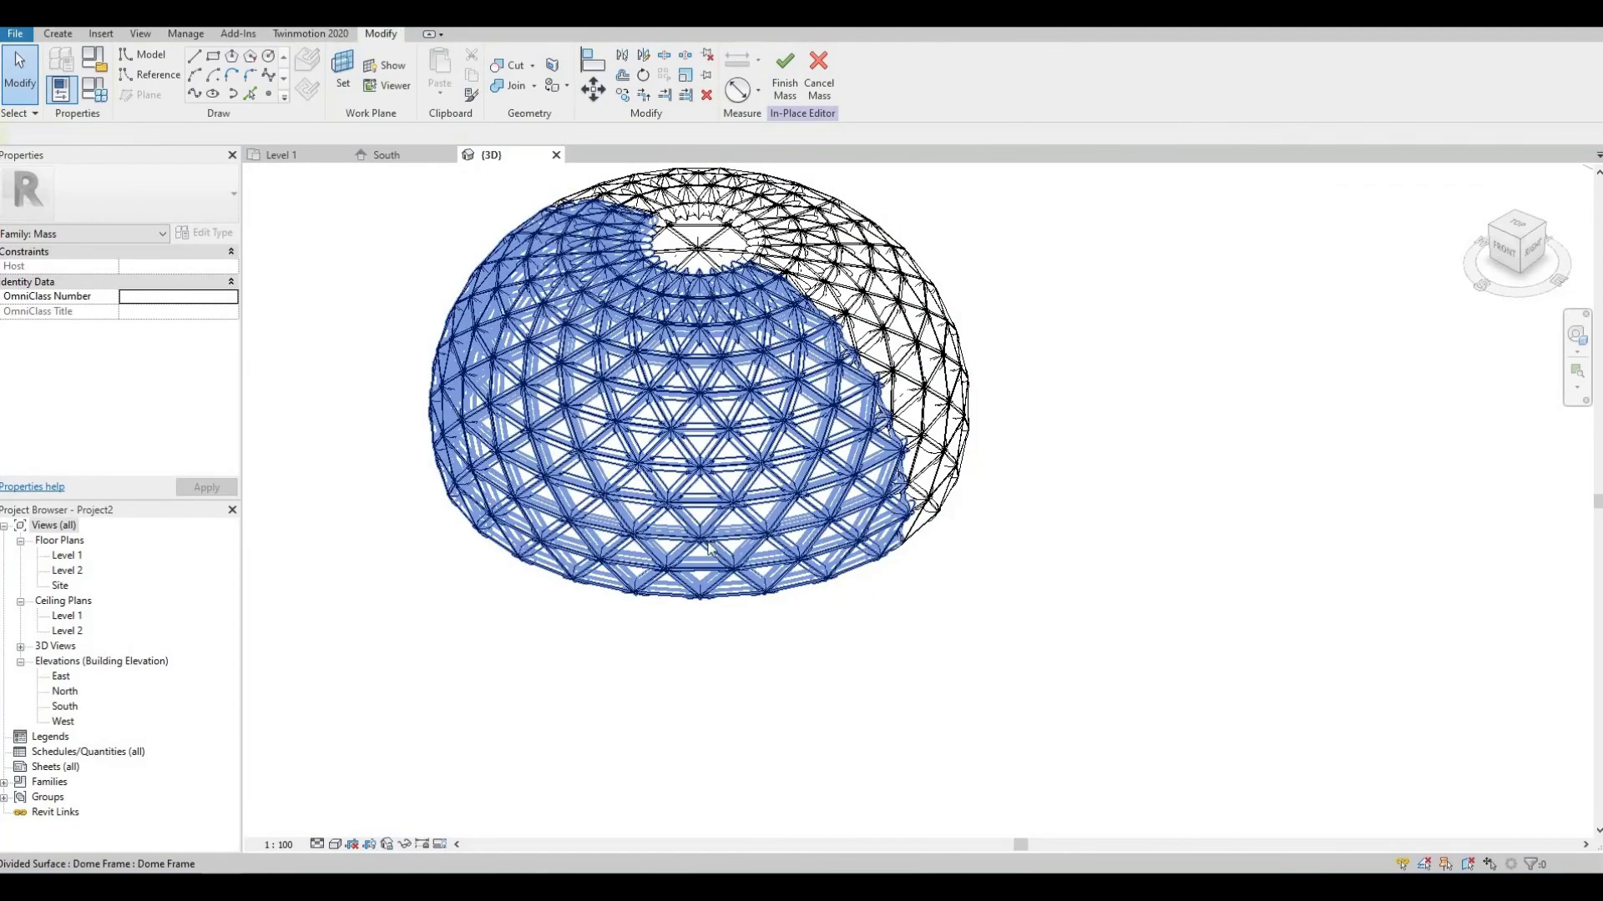
scroll(708, 548, "up", 3)
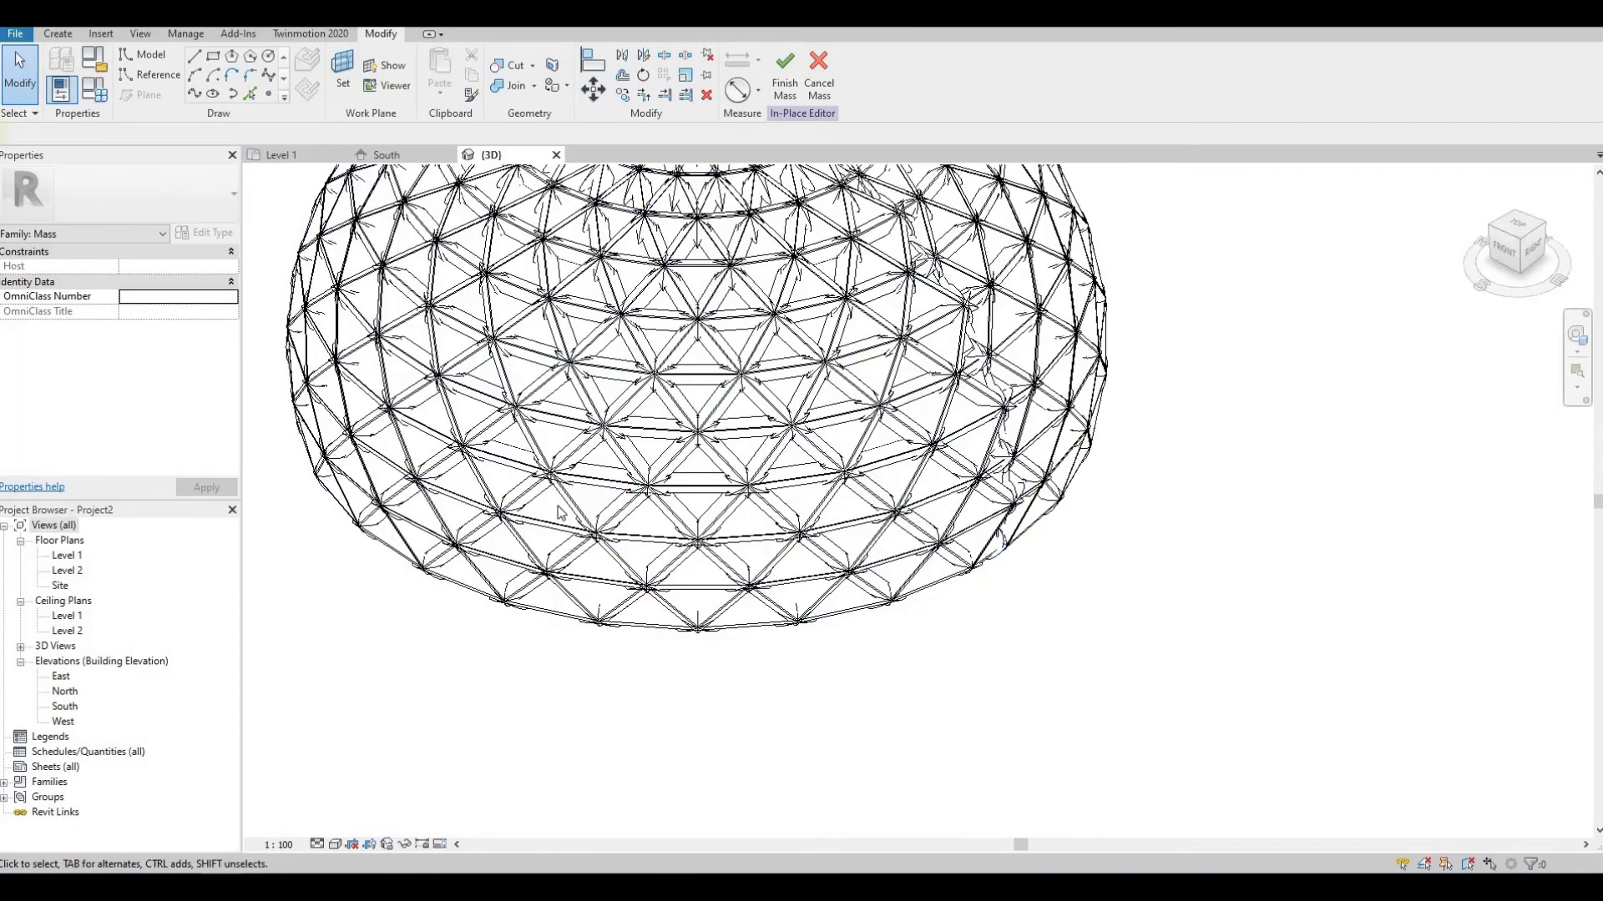
scroll(380, 548, "down", 2)
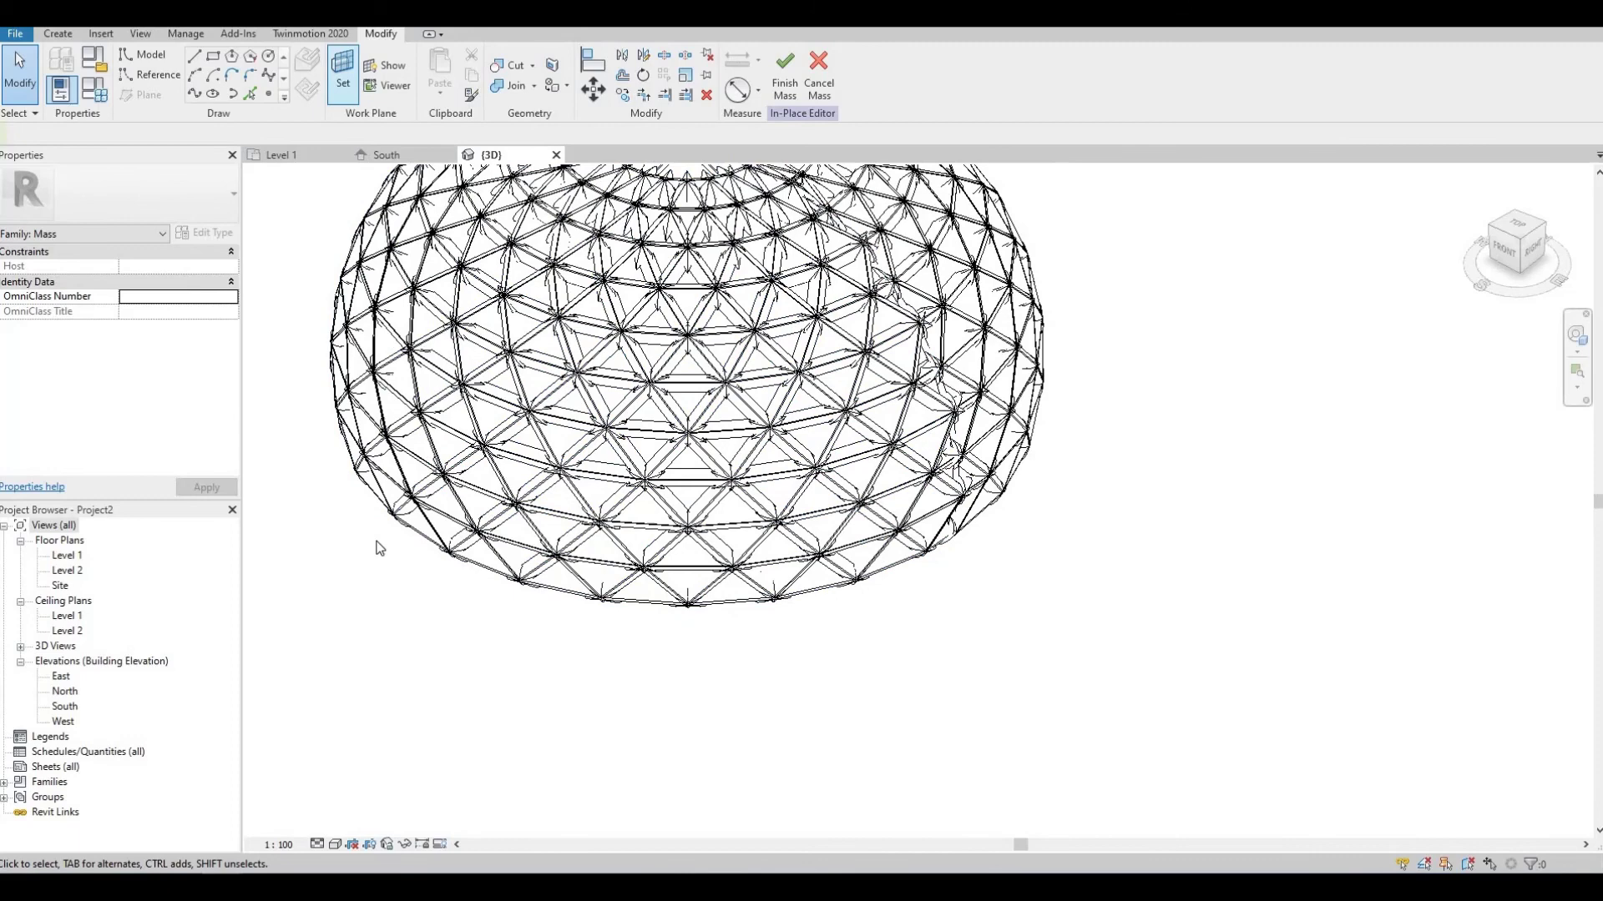
Step: Display the dome at Medium detail level with the Shaded visual style
middle_click_drag(380, 548, 323, 846, "shift")
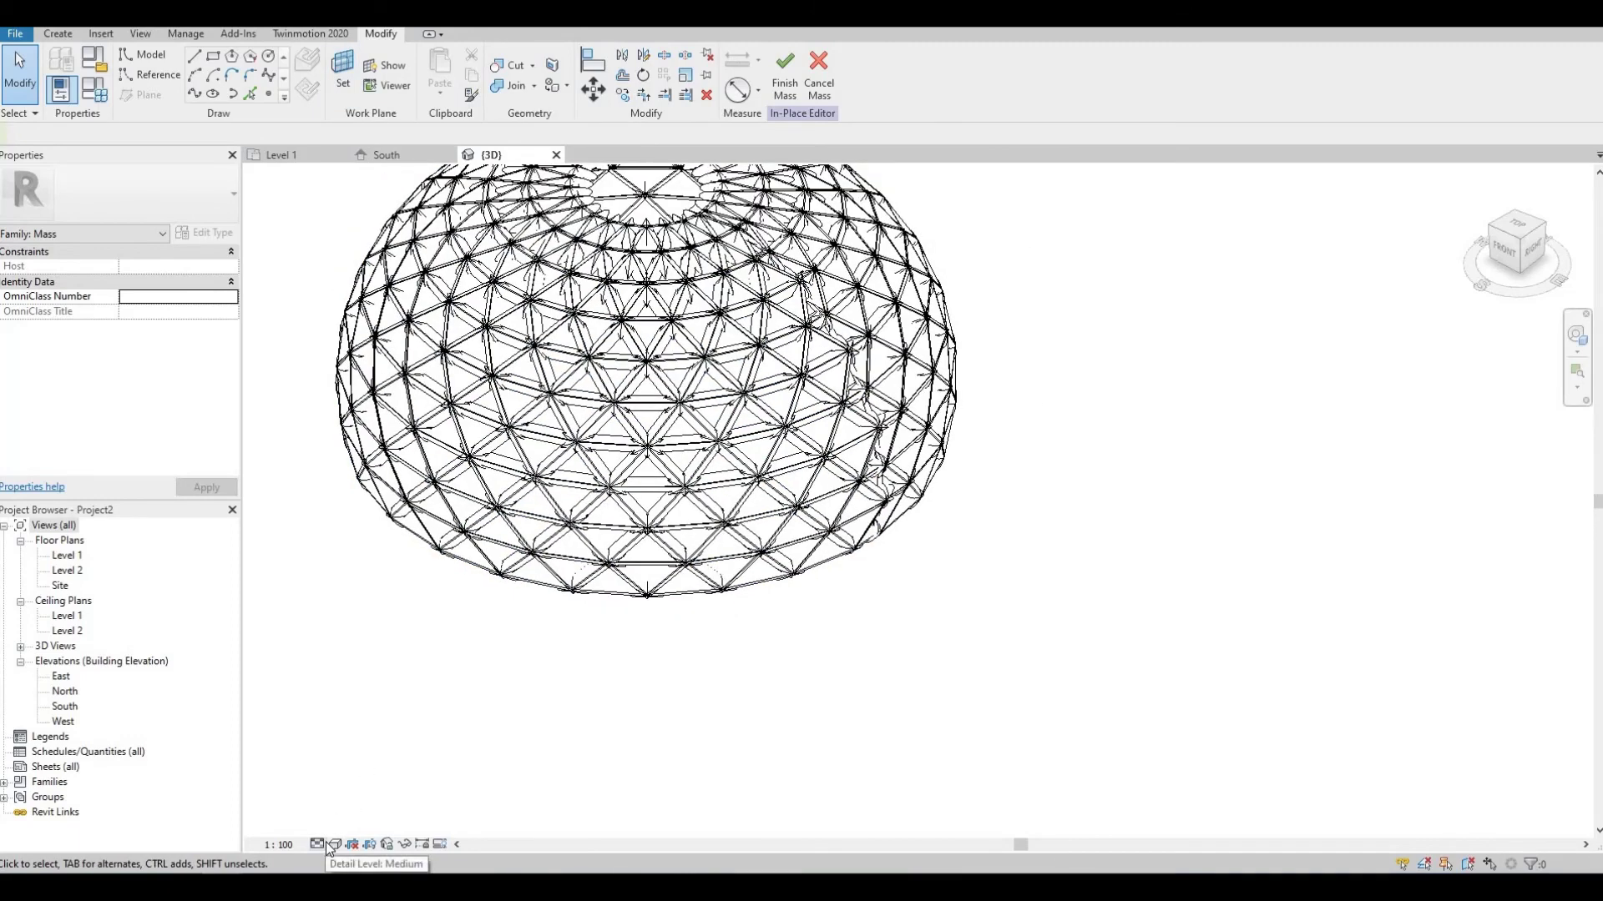
left_click(318, 844)
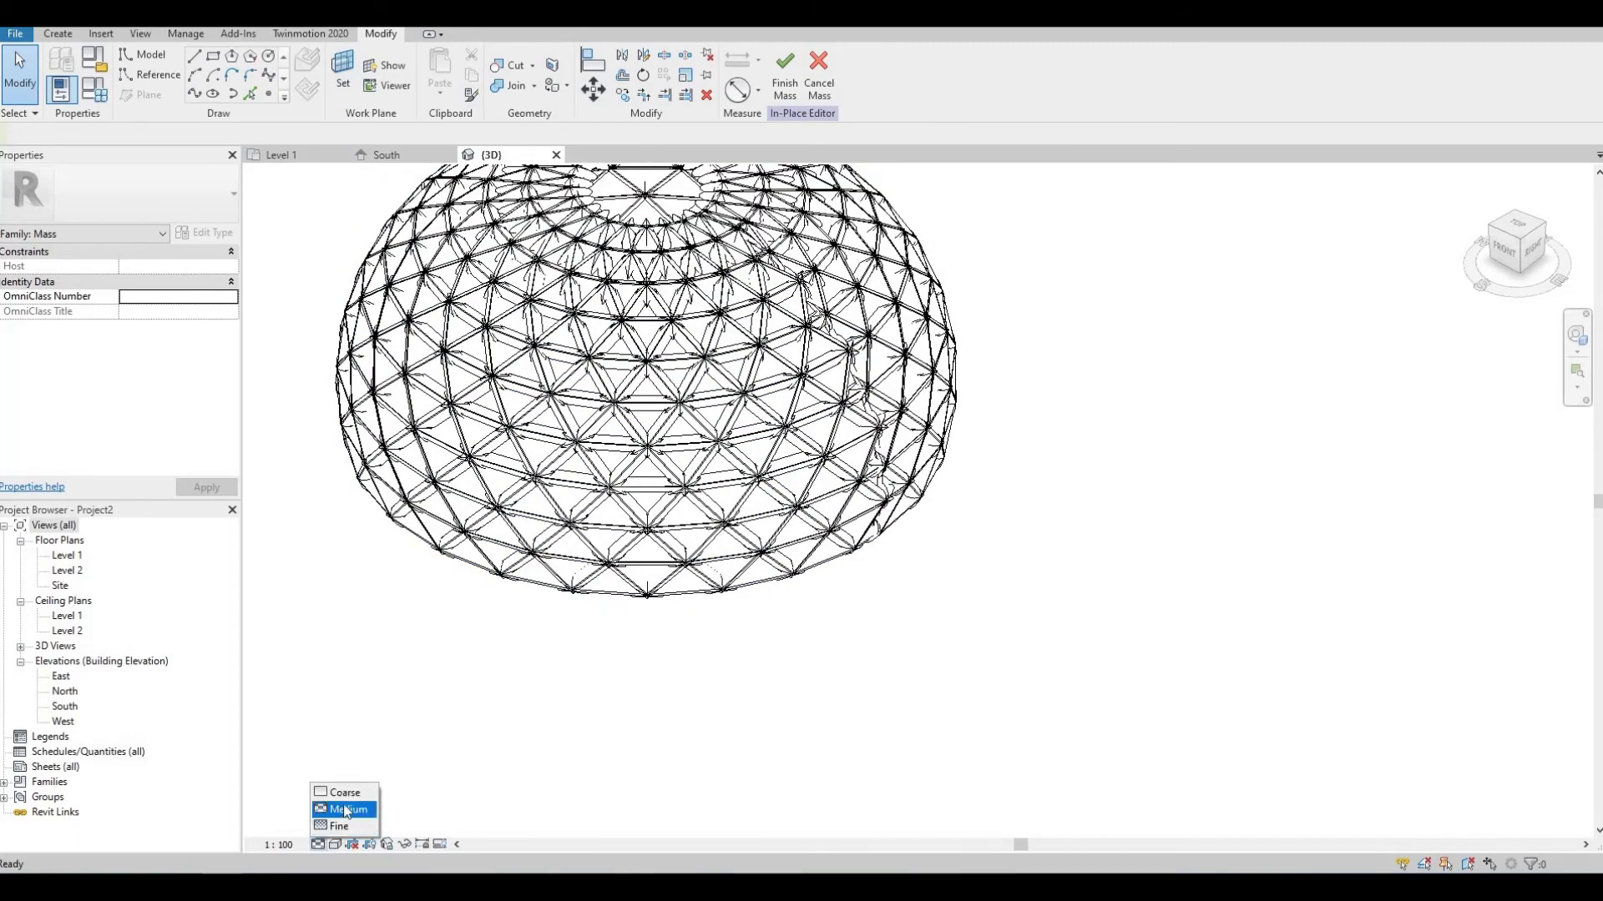
left_click(347, 809)
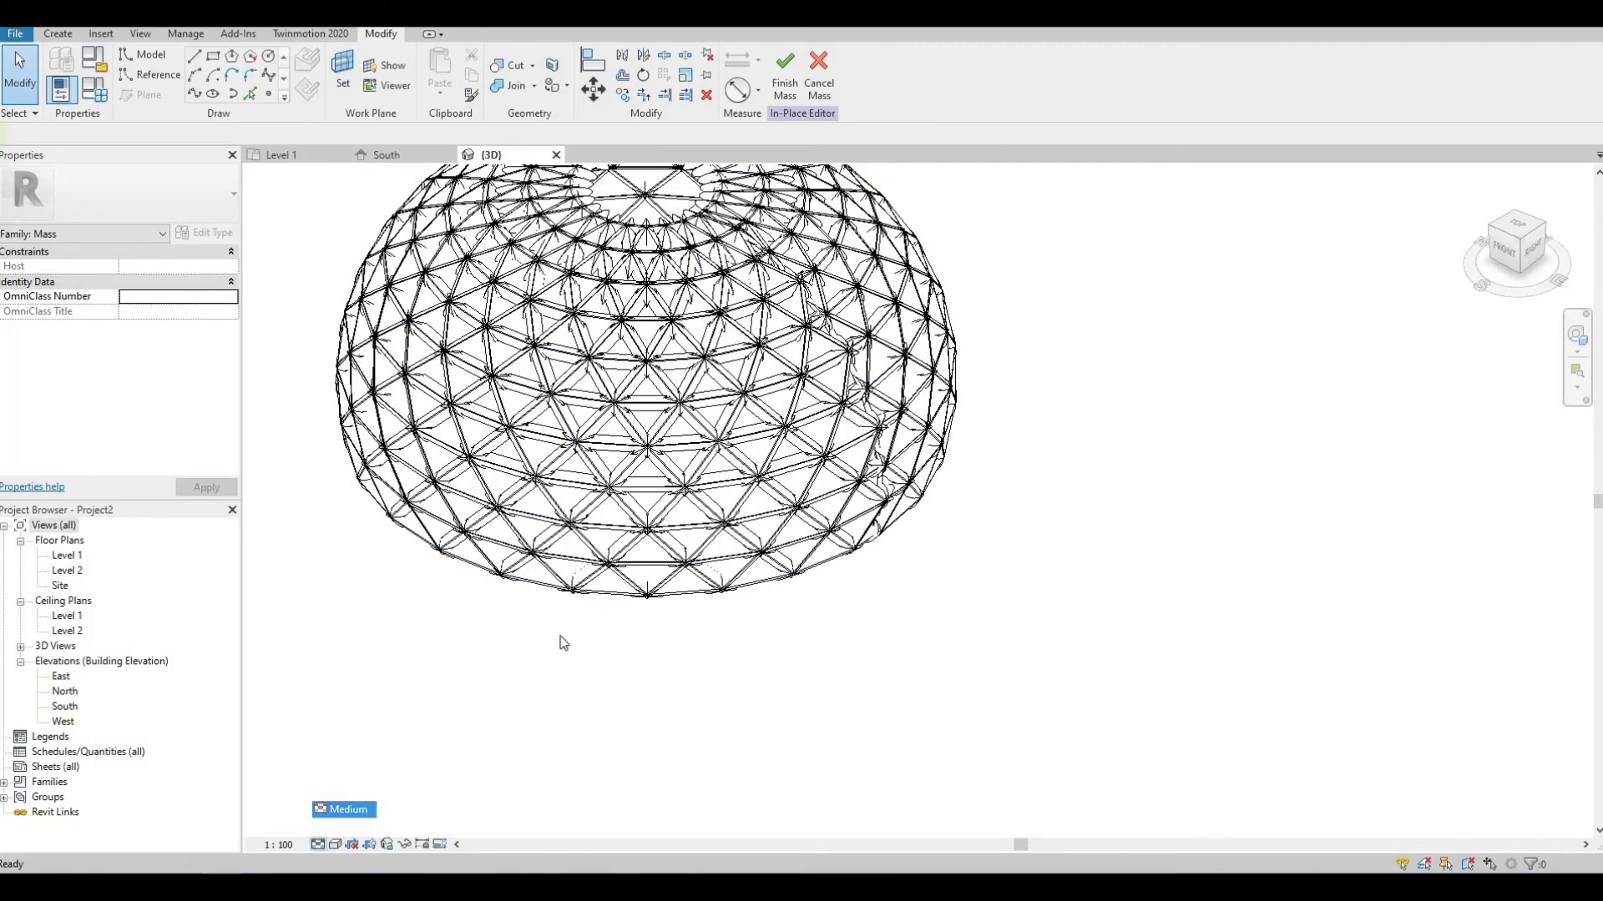
left_click(333, 845)
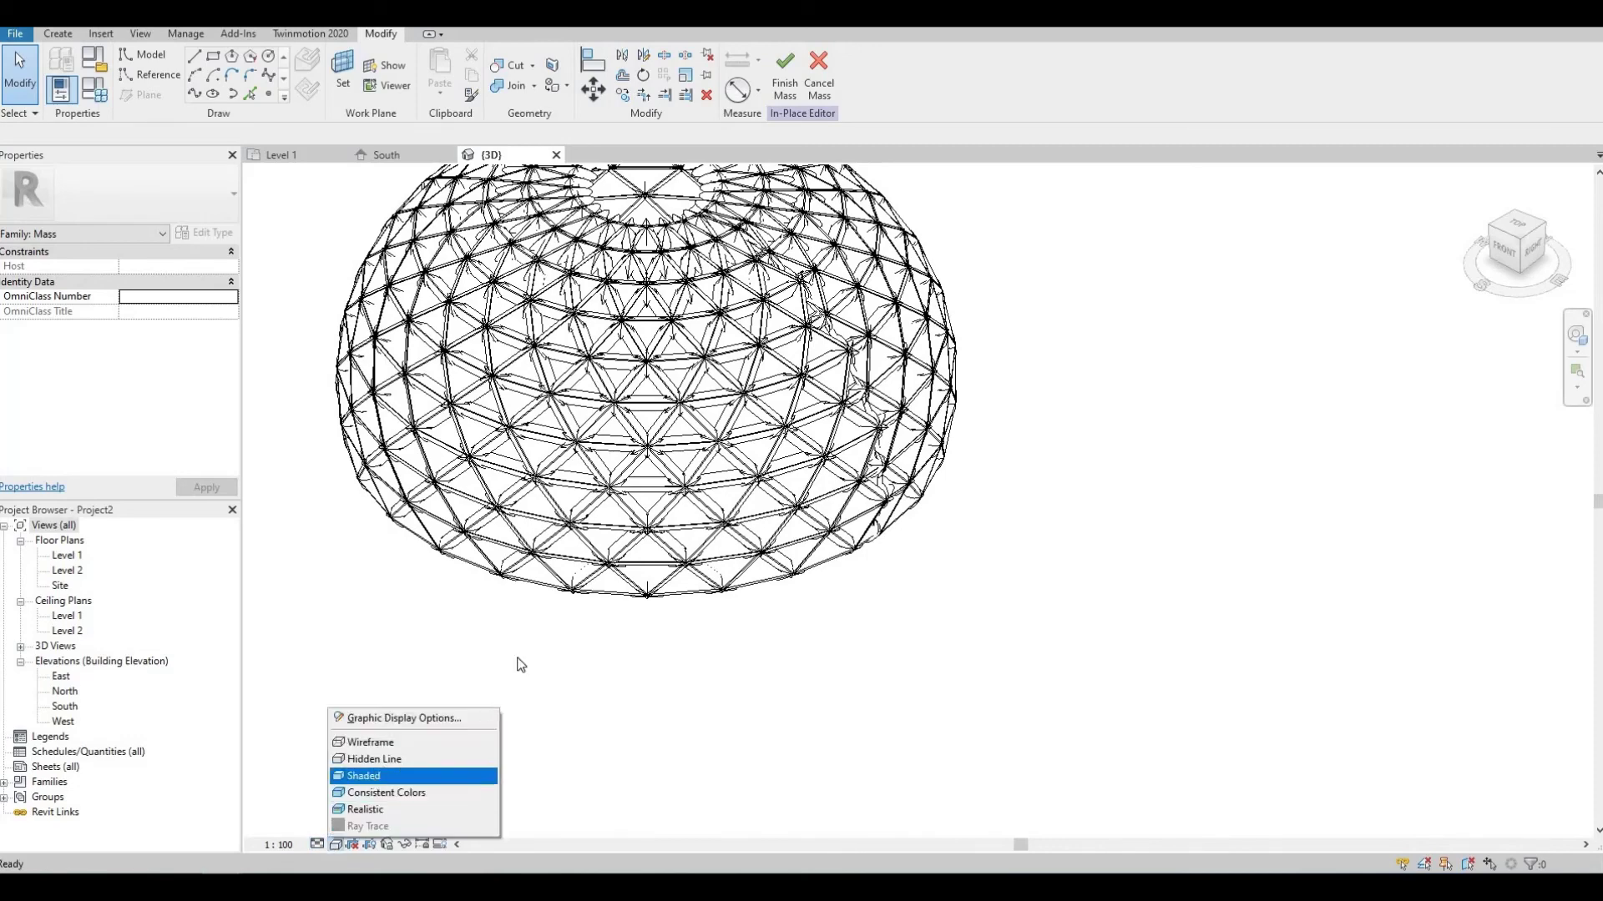
middle_click_drag(551, 648, 603, 656)
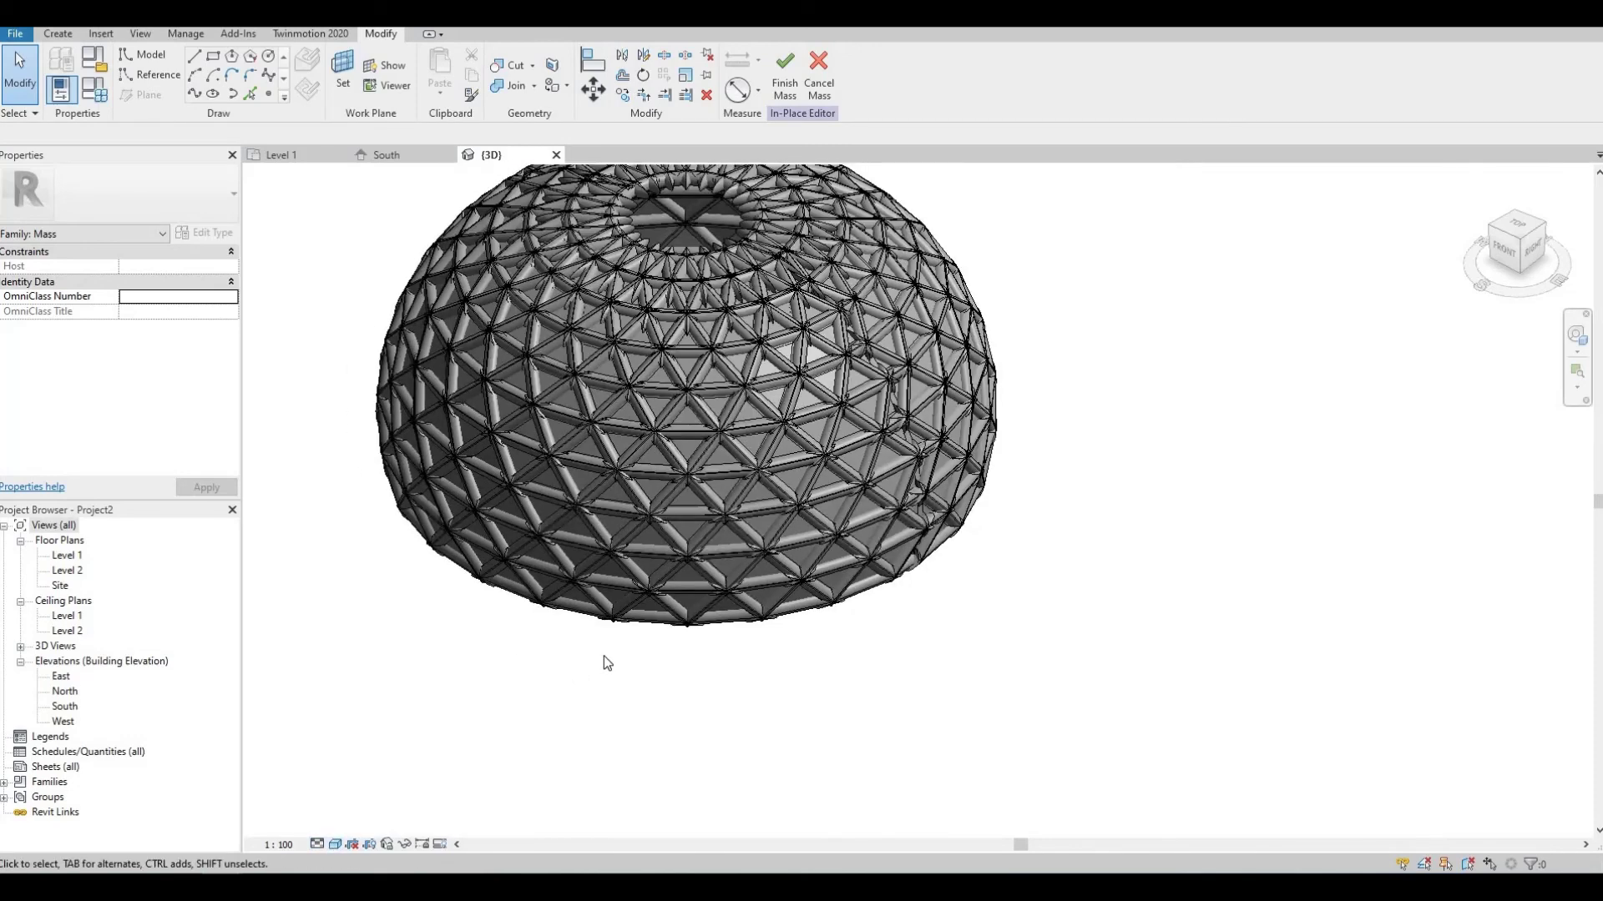
Step: Zoom and orbit to inspect the framed dome, then bring up Family Types
scroll(604, 657, "up", 3)
middle_click_drag(634, 626, 638, 409, "shift")
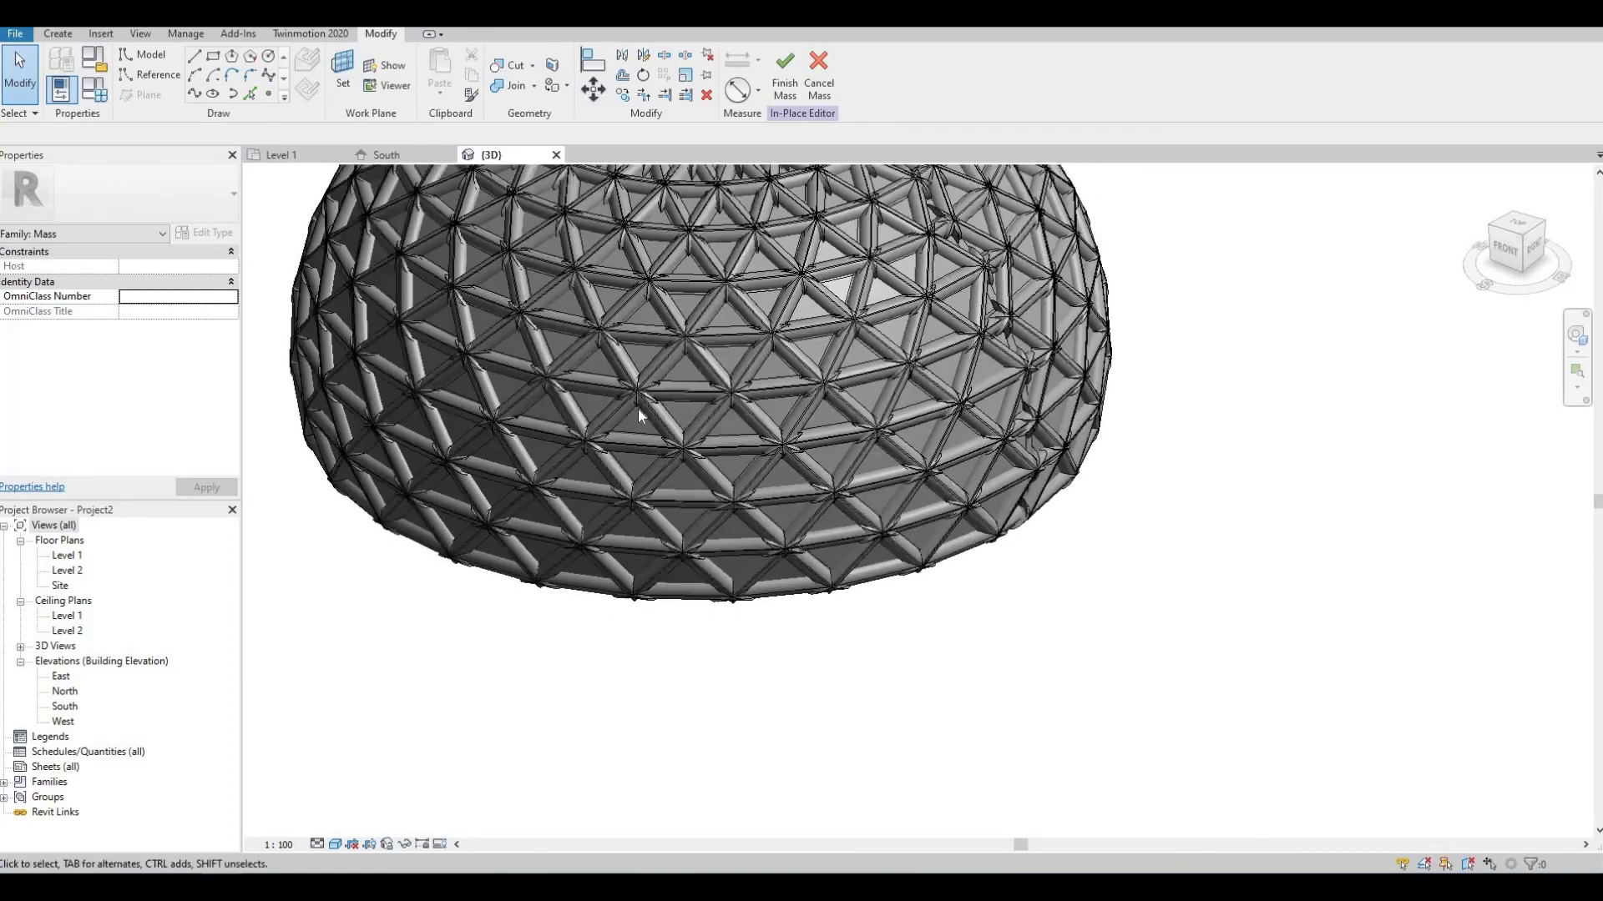
scroll(728, 333, "up", 8)
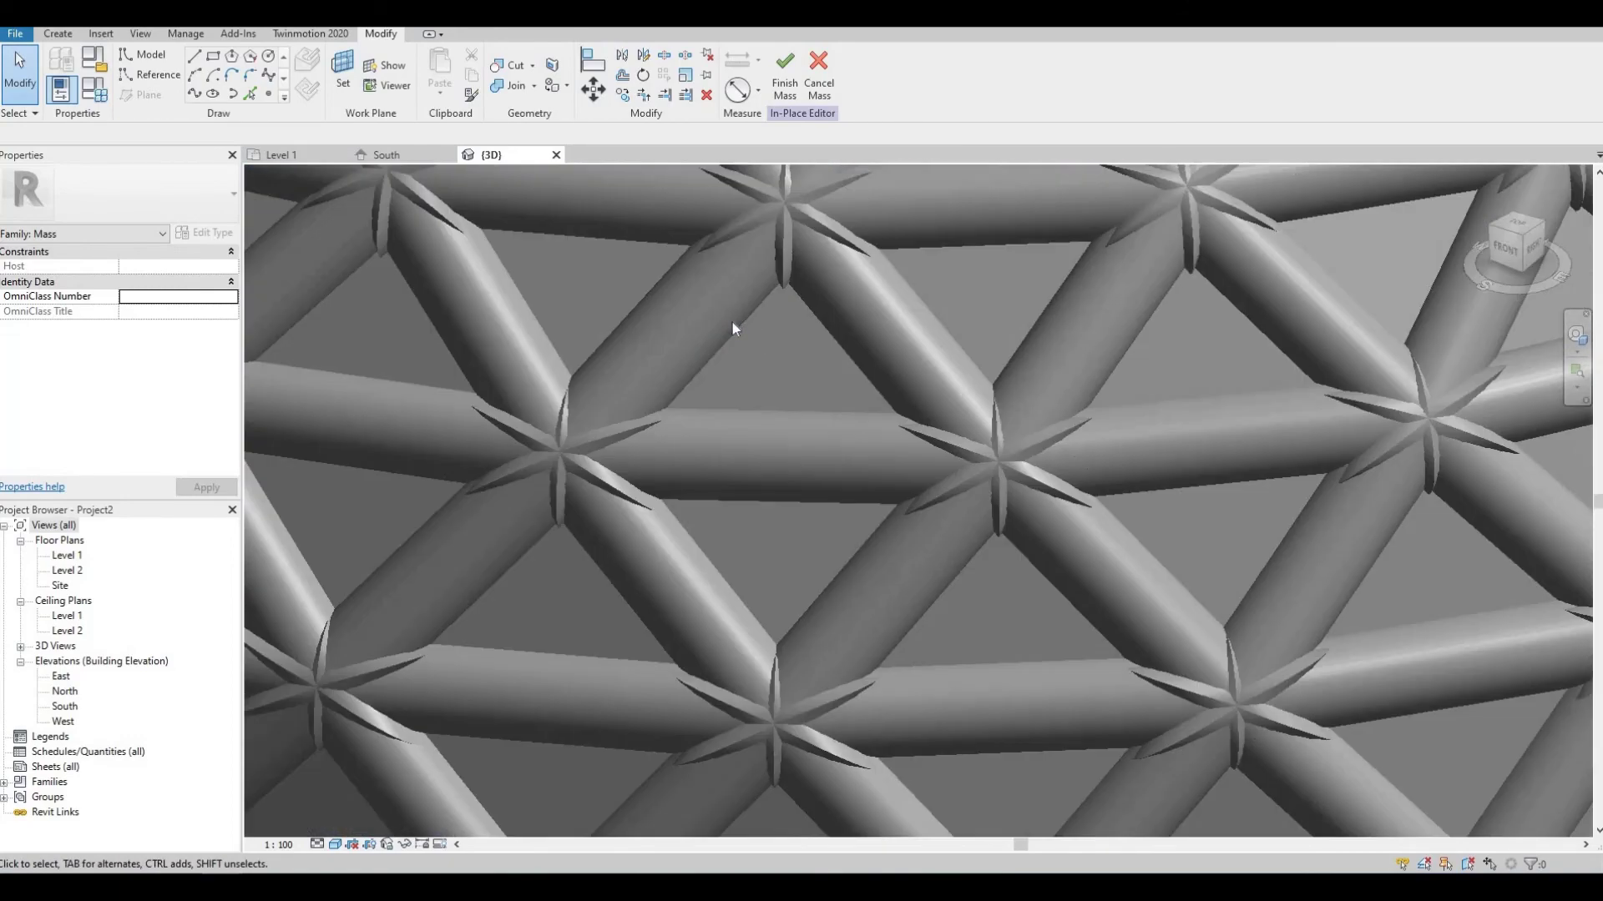
scroll(733, 322, "down", 6)
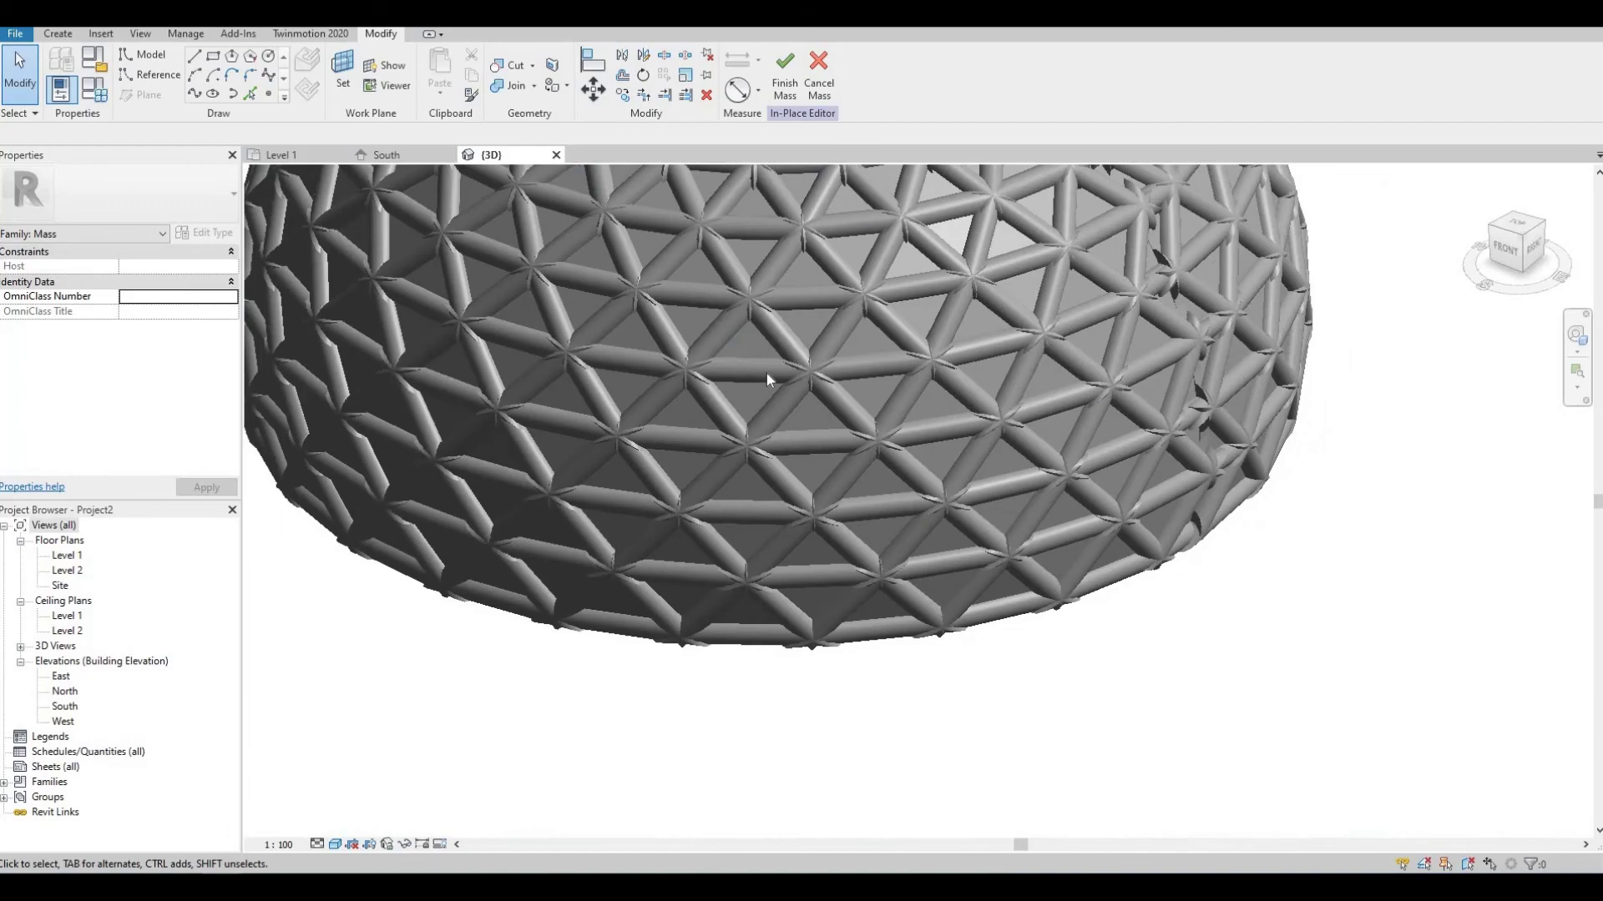
scroll(766, 373, "down", 6)
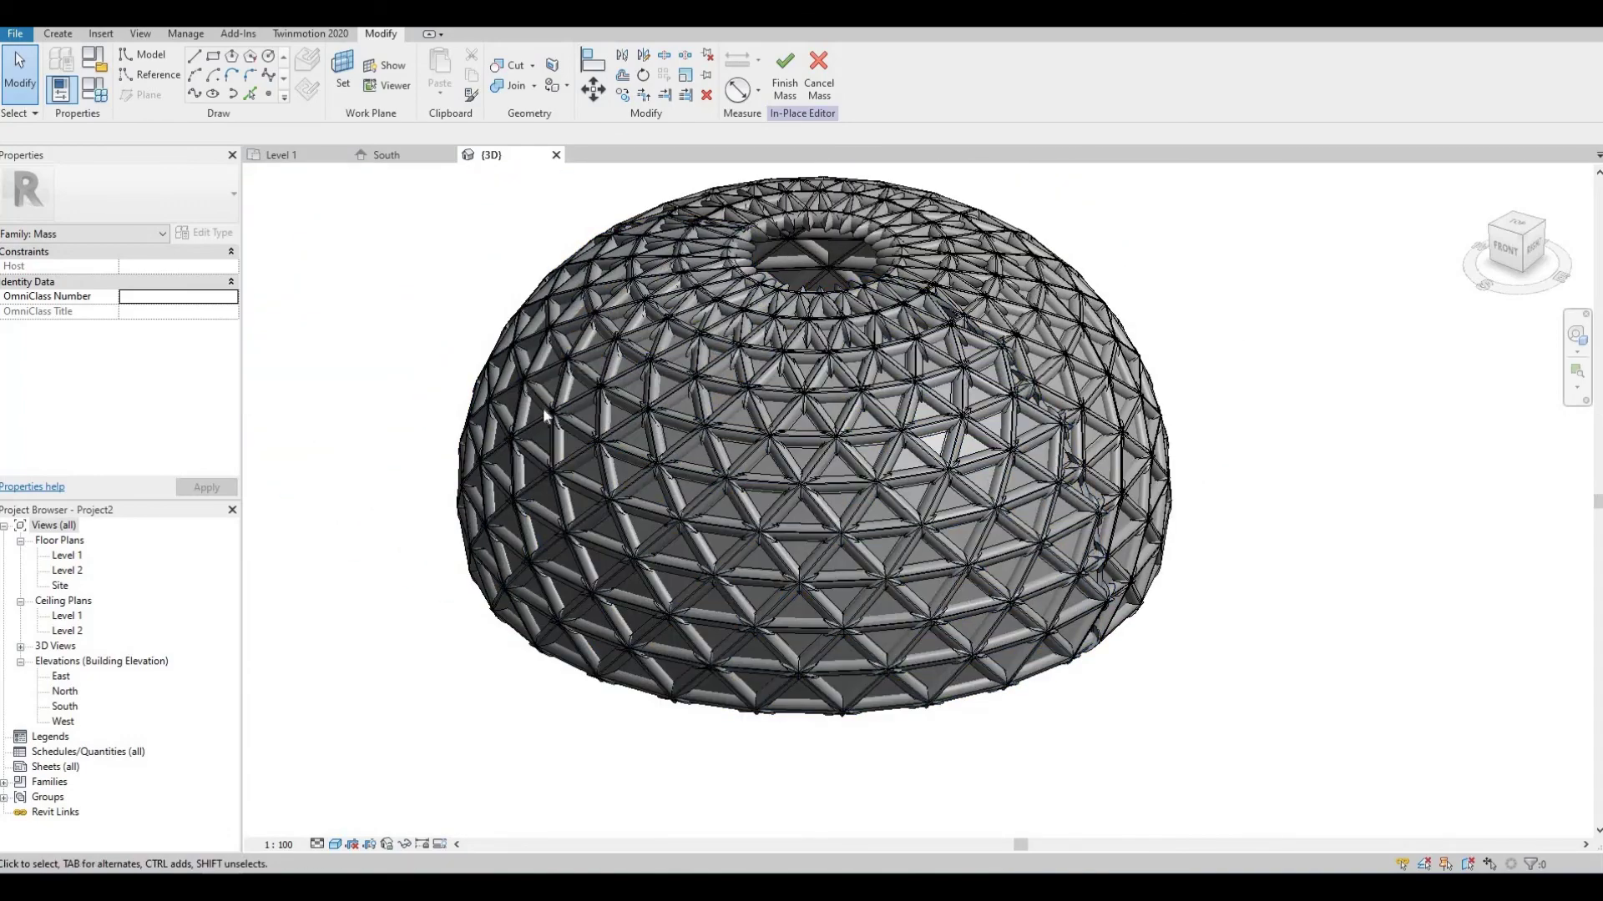
left_click(102, 95)
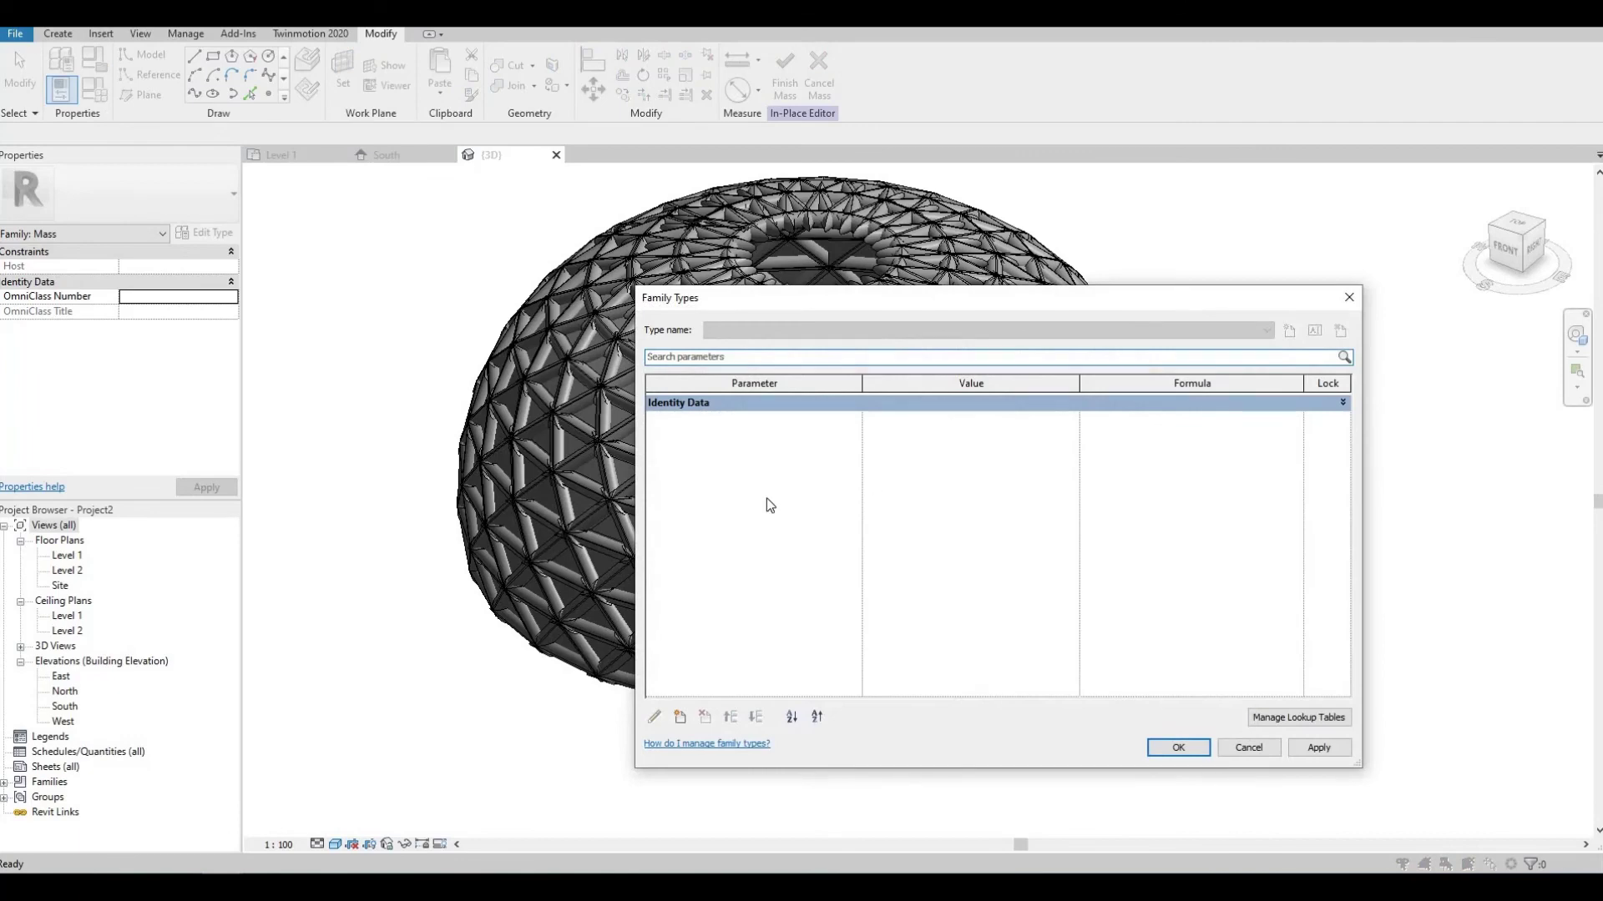
Step: Close Family Types, select the divided surface, and open the Dome Frame Type Properties
key("Escape")
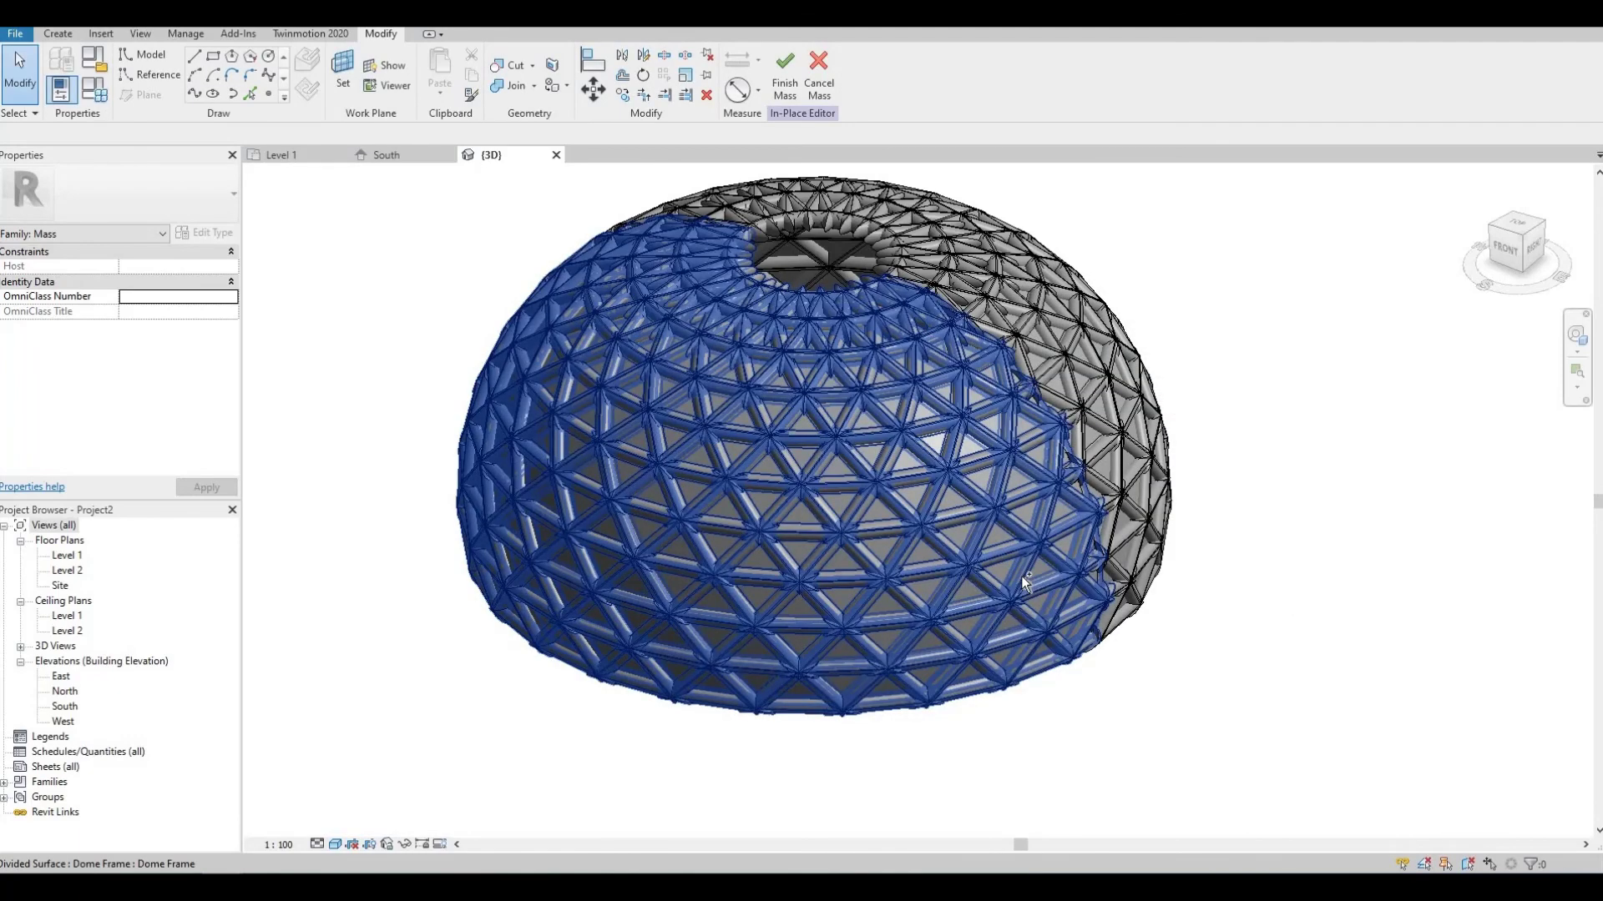
left_click_drag(1020, 574, 268, 236)
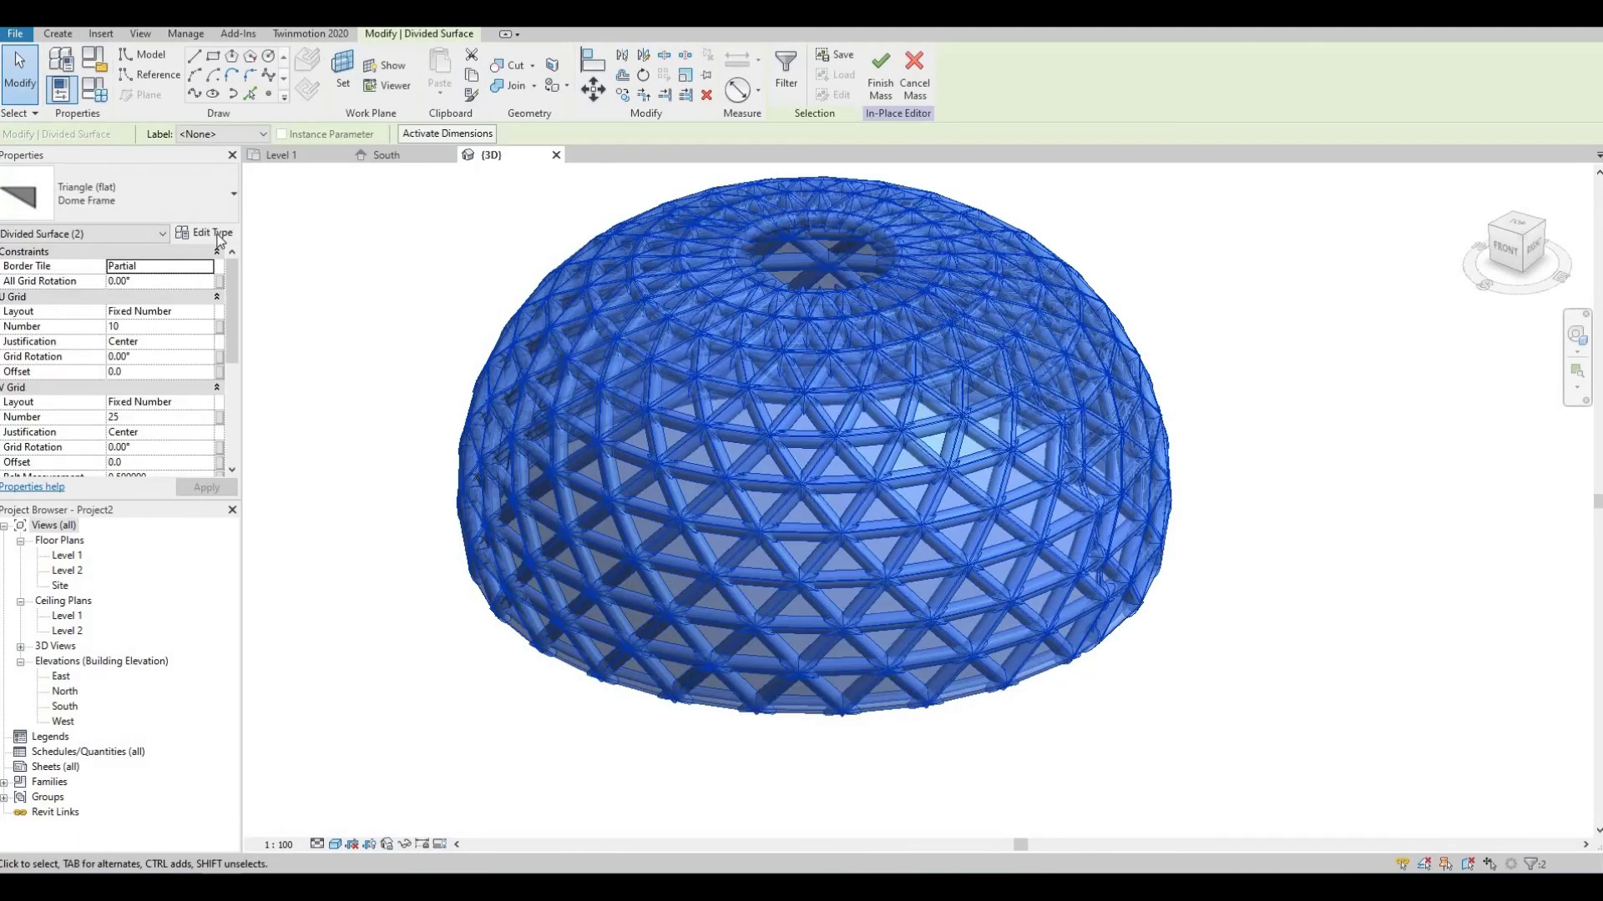
left_click(198, 235)
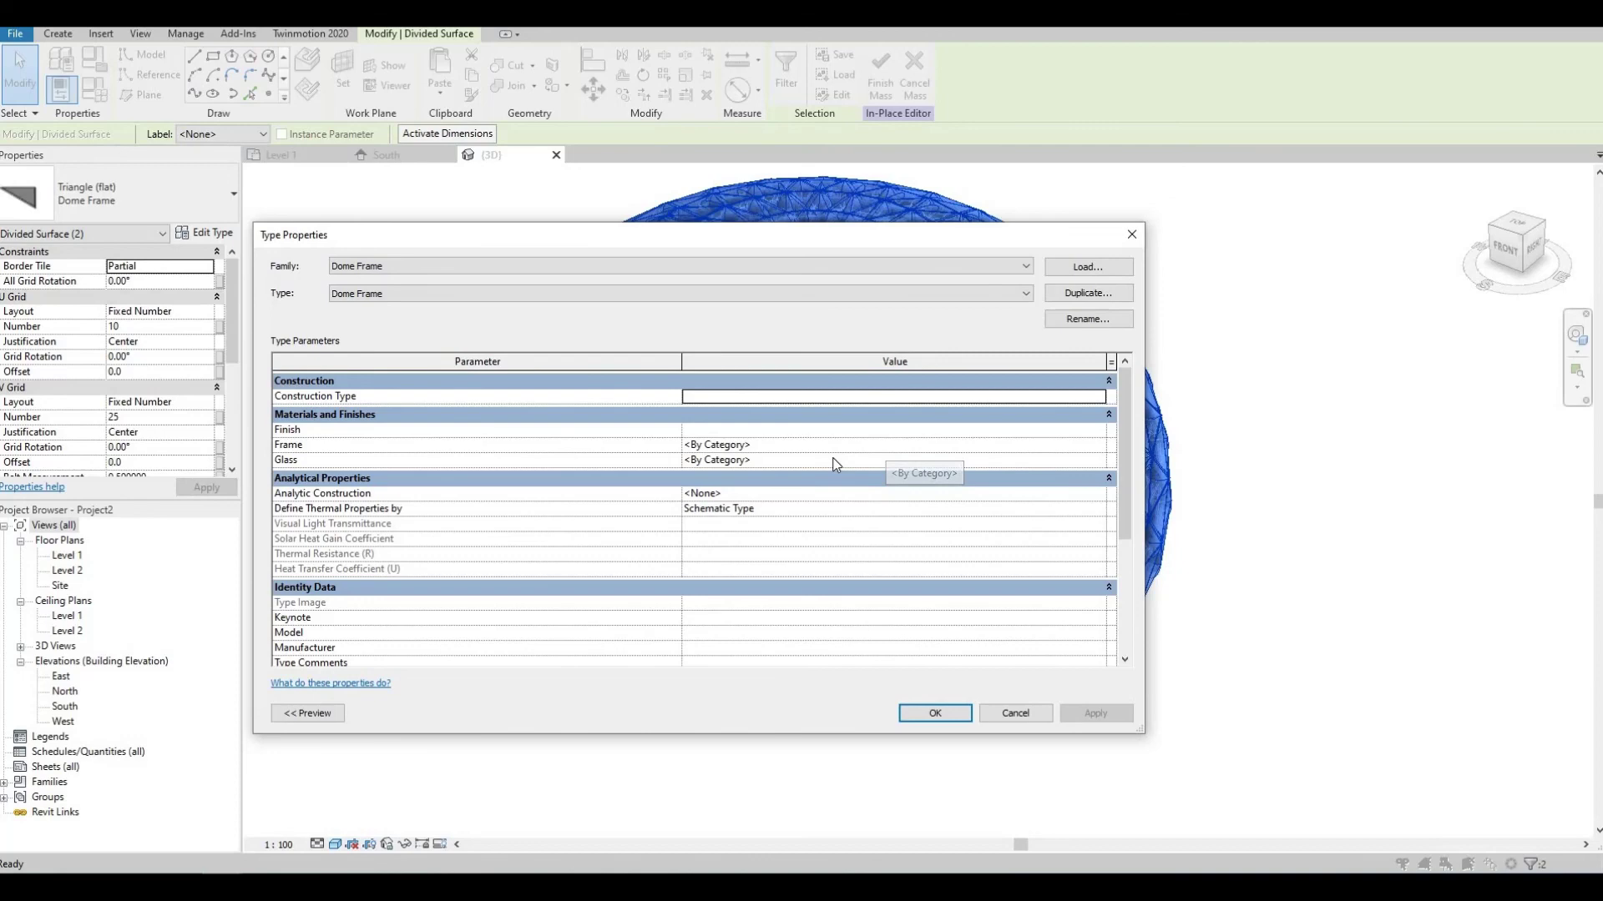
Step: Set the Dome Frame materials to Aluminum for Frame and Glass for Glass, then apply
left_click(834, 459)
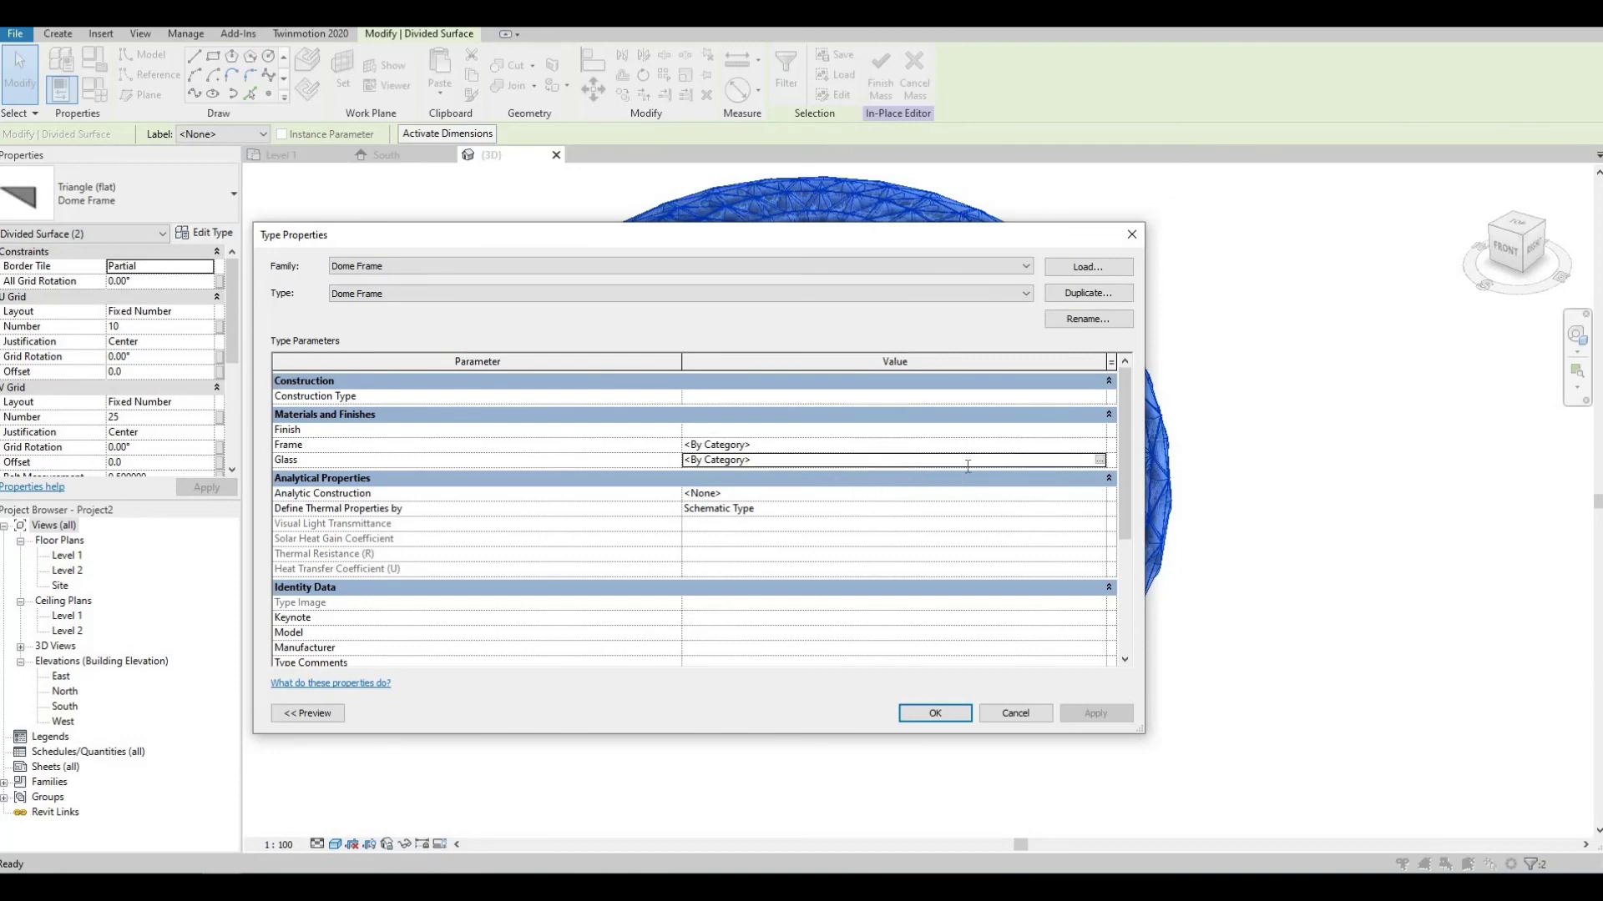
left_click(1099, 460)
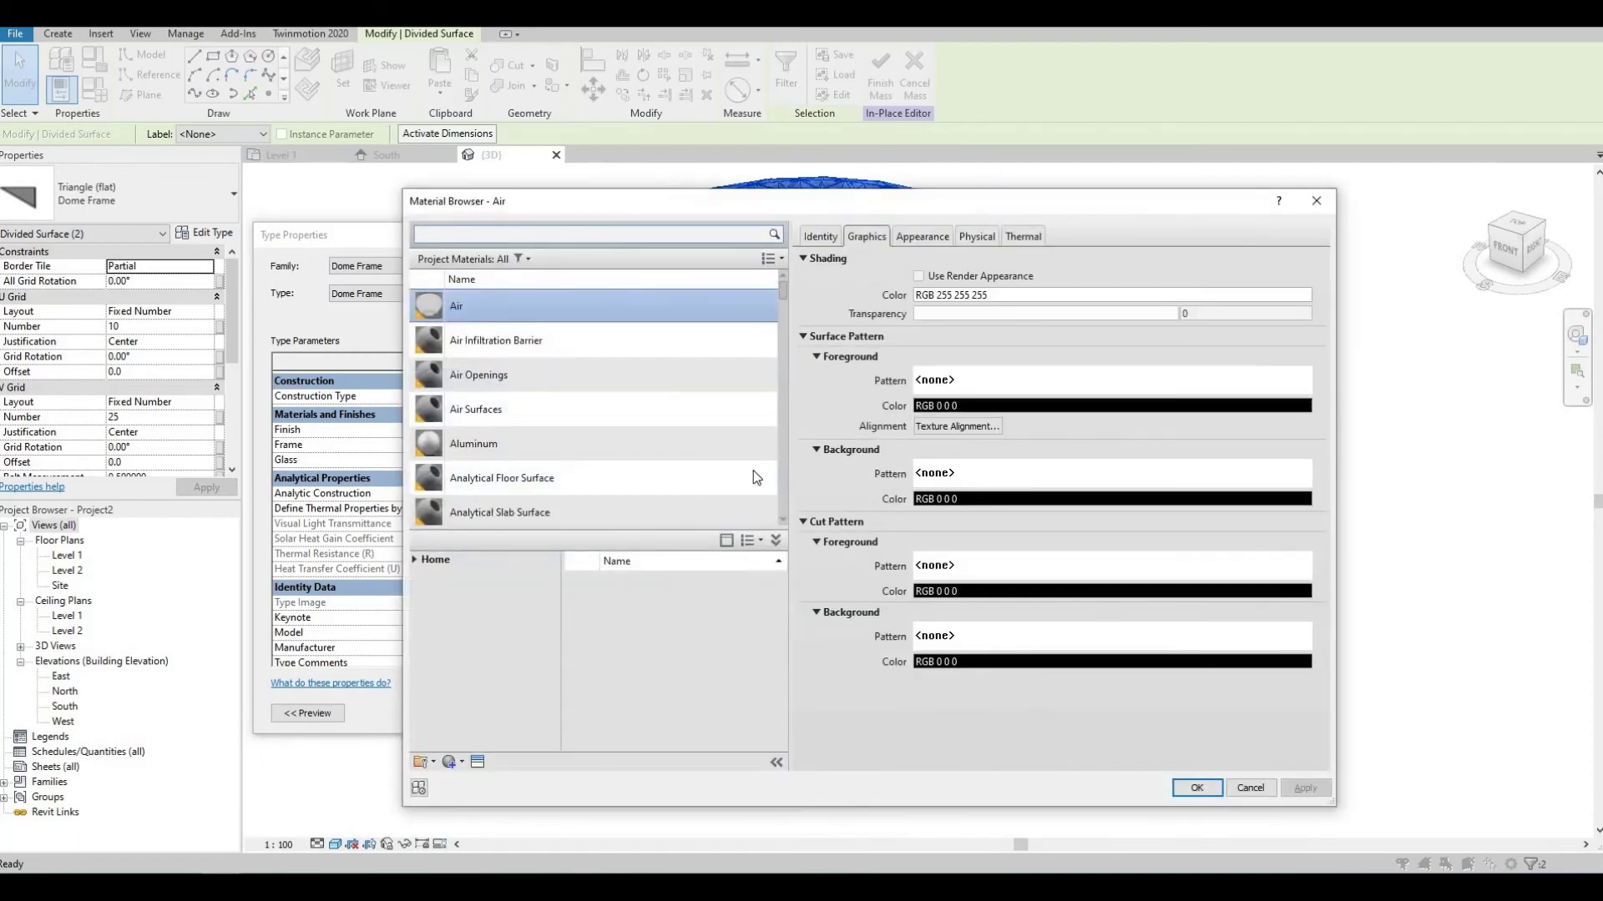
type("metal")
left_click(674, 325)
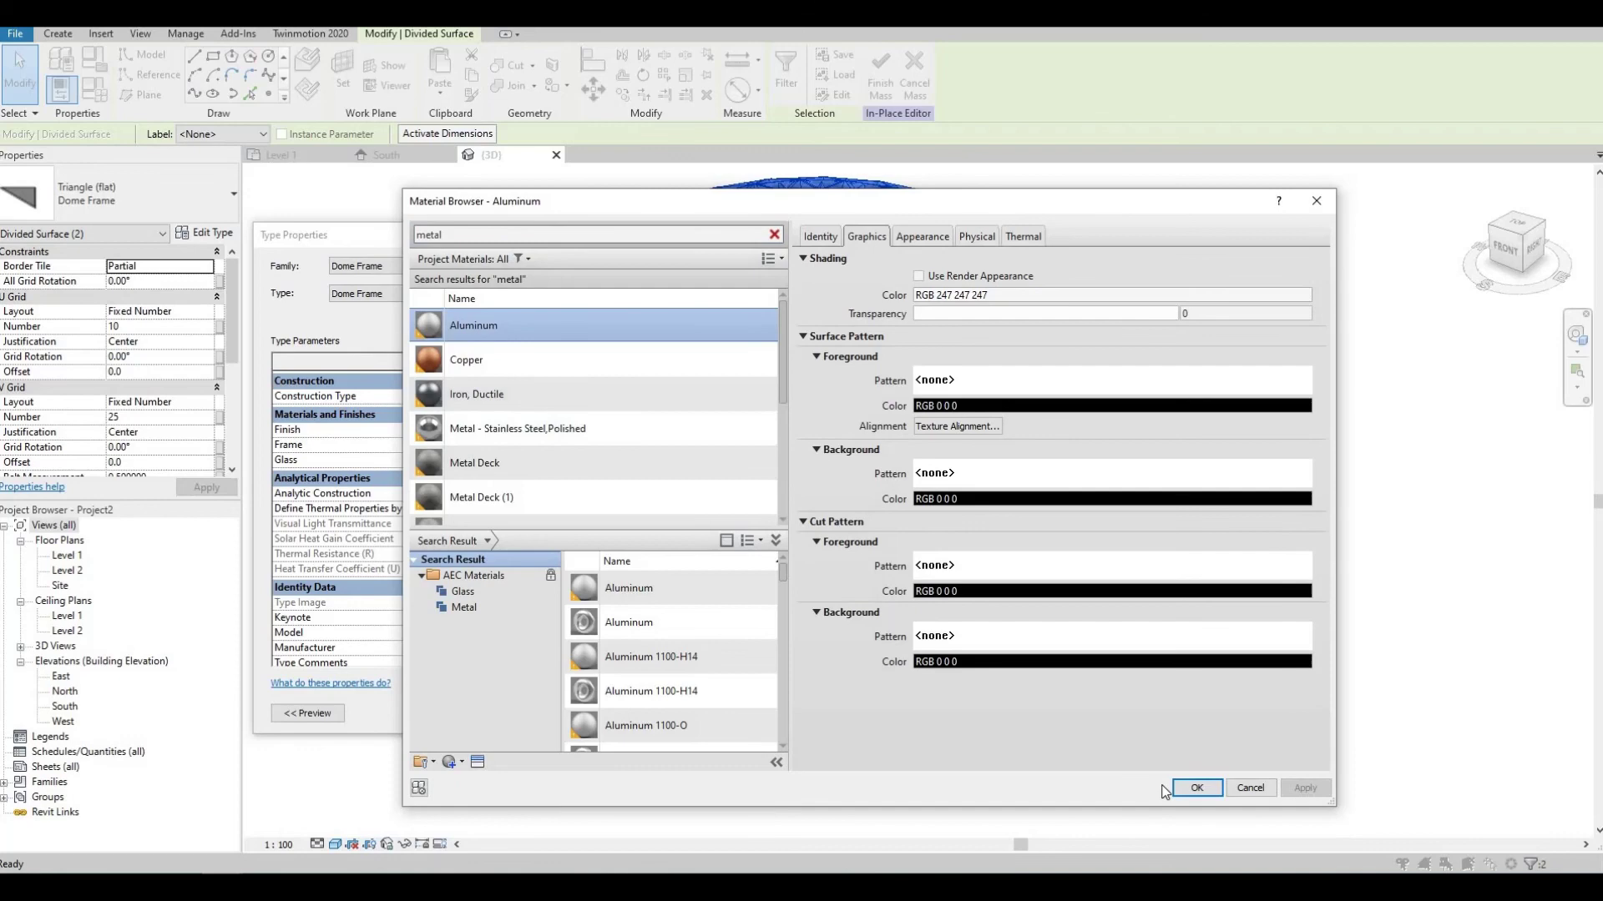
left_click(1196, 789)
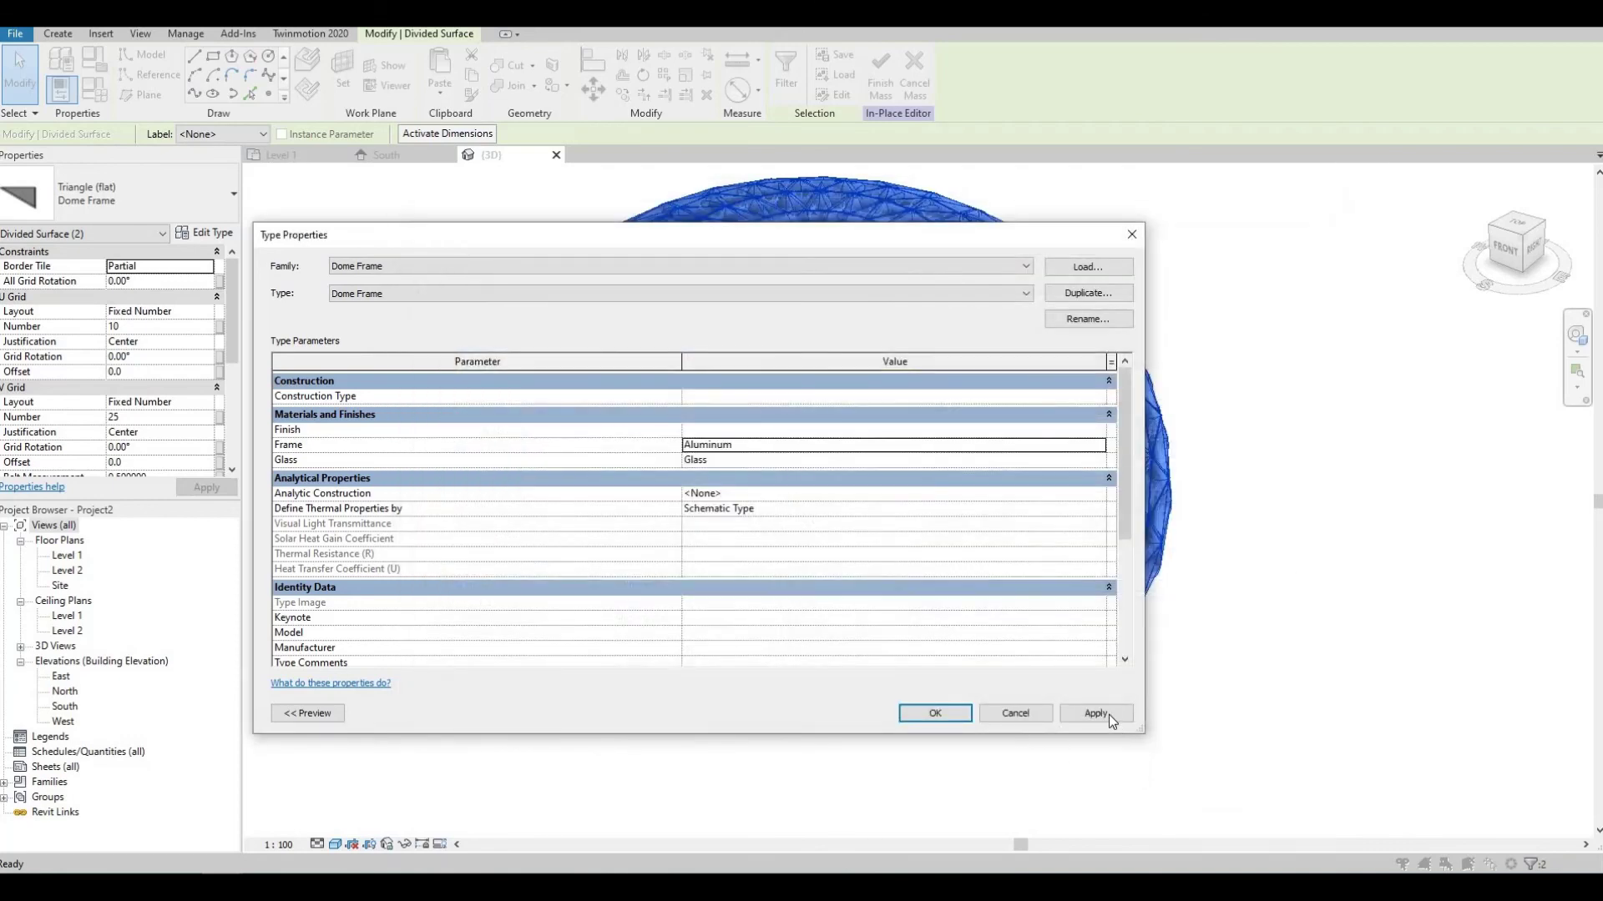
left_click(1106, 713)
left_click(927, 714)
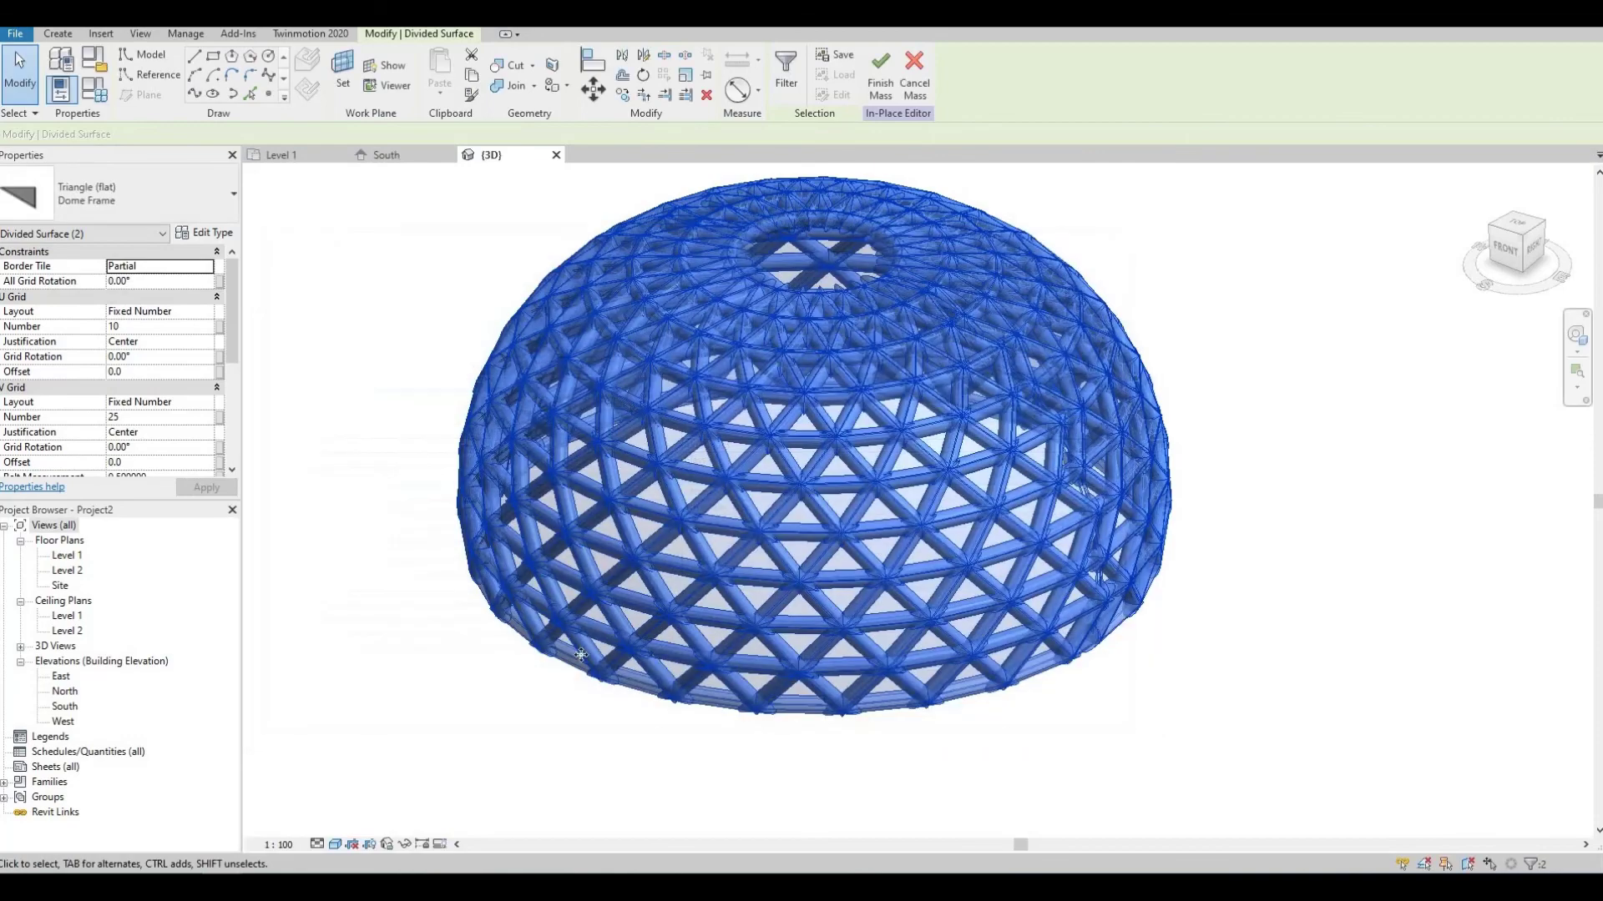
left_click(531, 727)
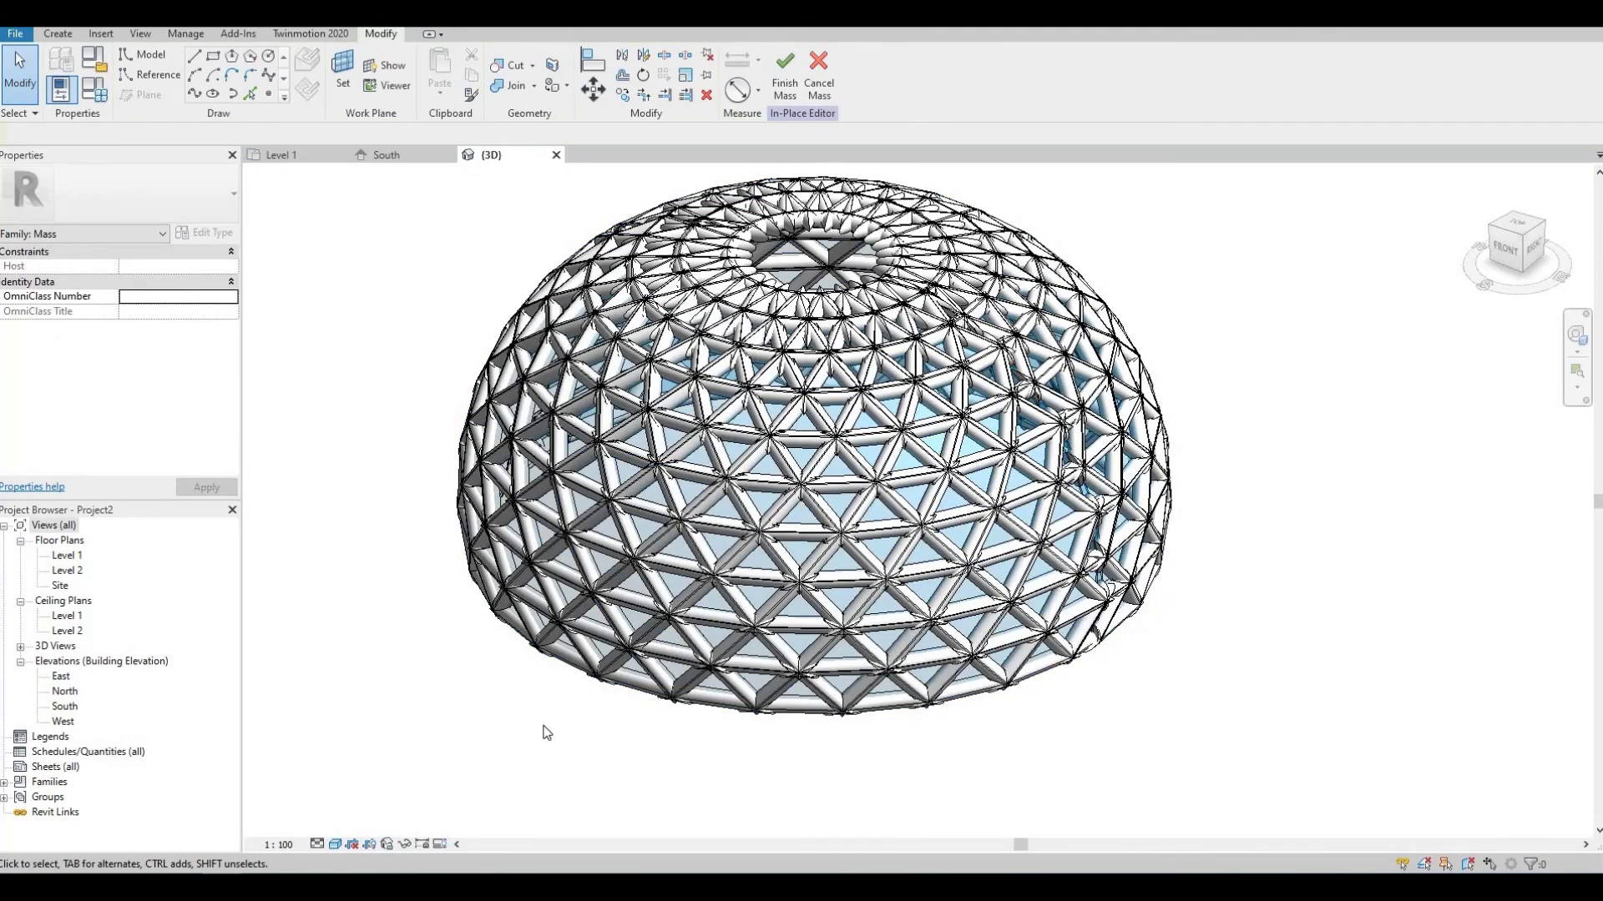
mouse_move(587, 740)
middle_mouse_down("shift")
mouse_move(572, 670)
mouse_move(585, 698)
middle_mouse_up("shift")
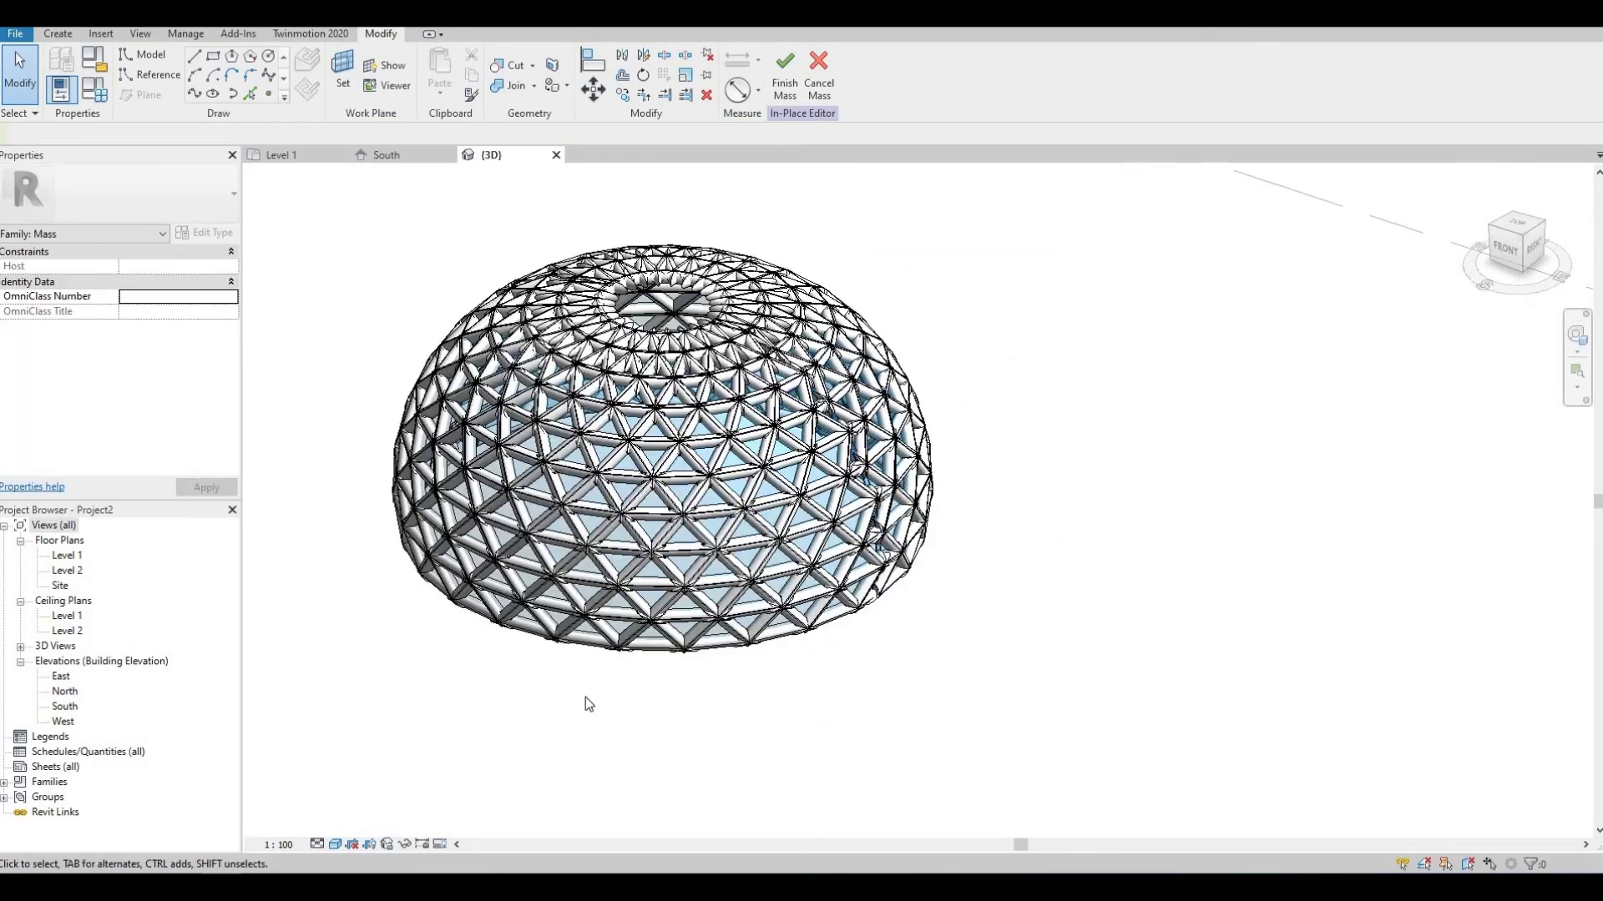